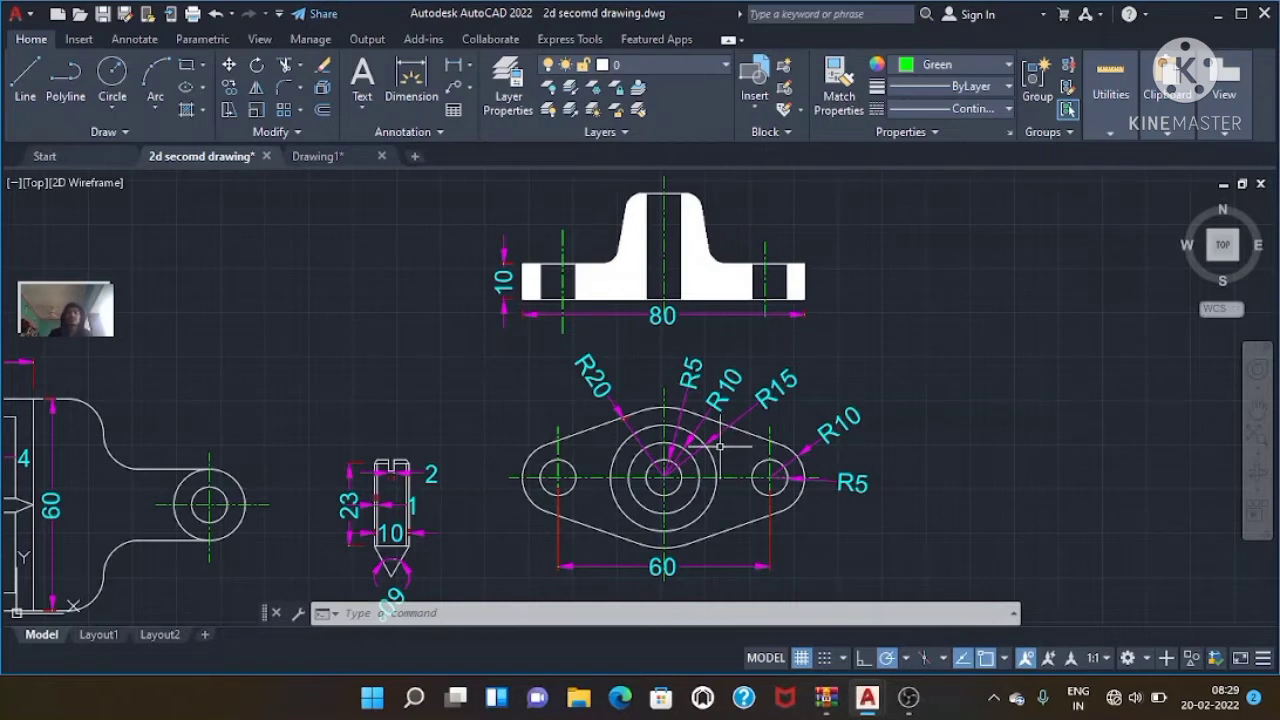
# - Compare the blank Drawing1 with the reference drawing, then start a line in Drawing1
pyautogui.click(331, 165)
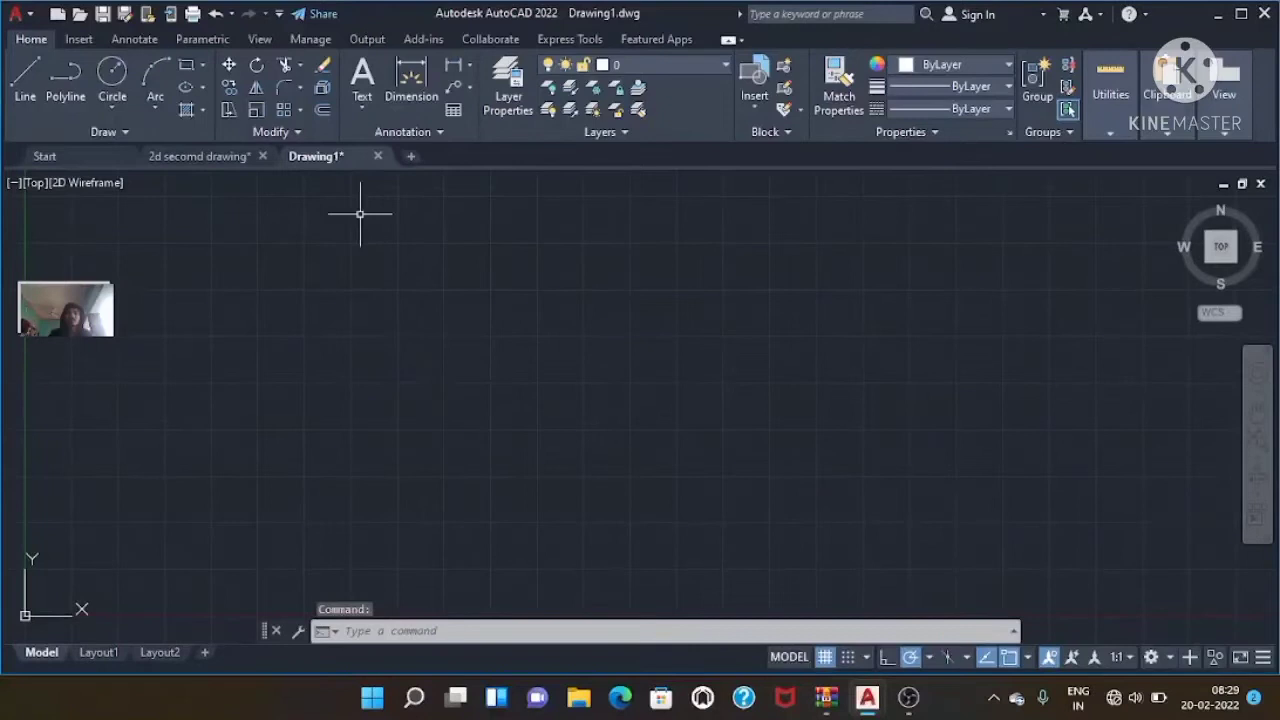
pyautogui.click(210, 155)
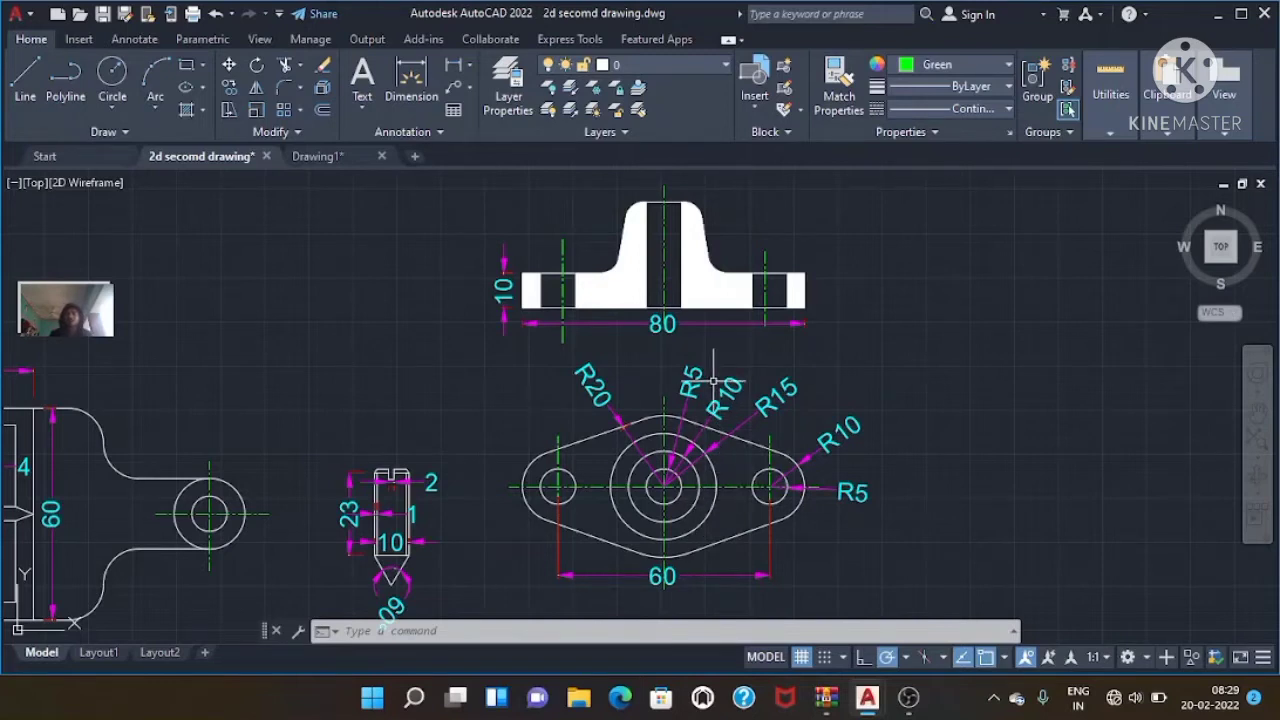
pyautogui.click(318, 156)
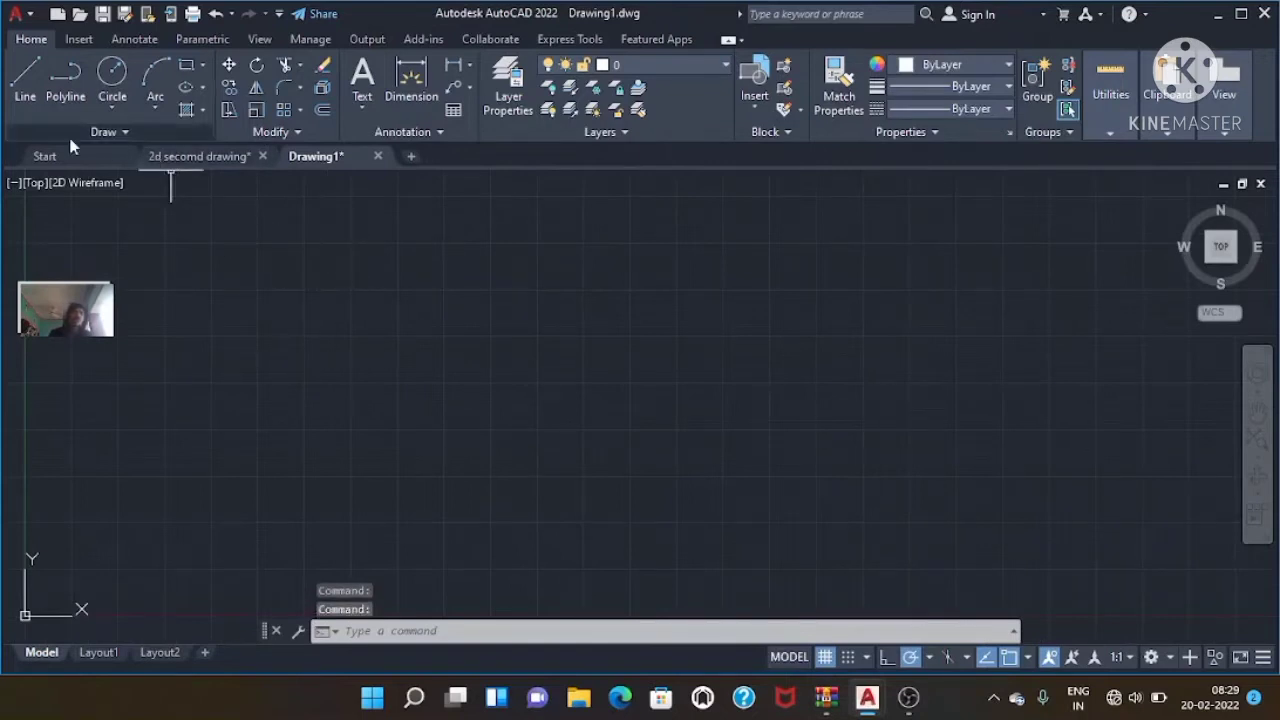
pyautogui.click(28, 84)
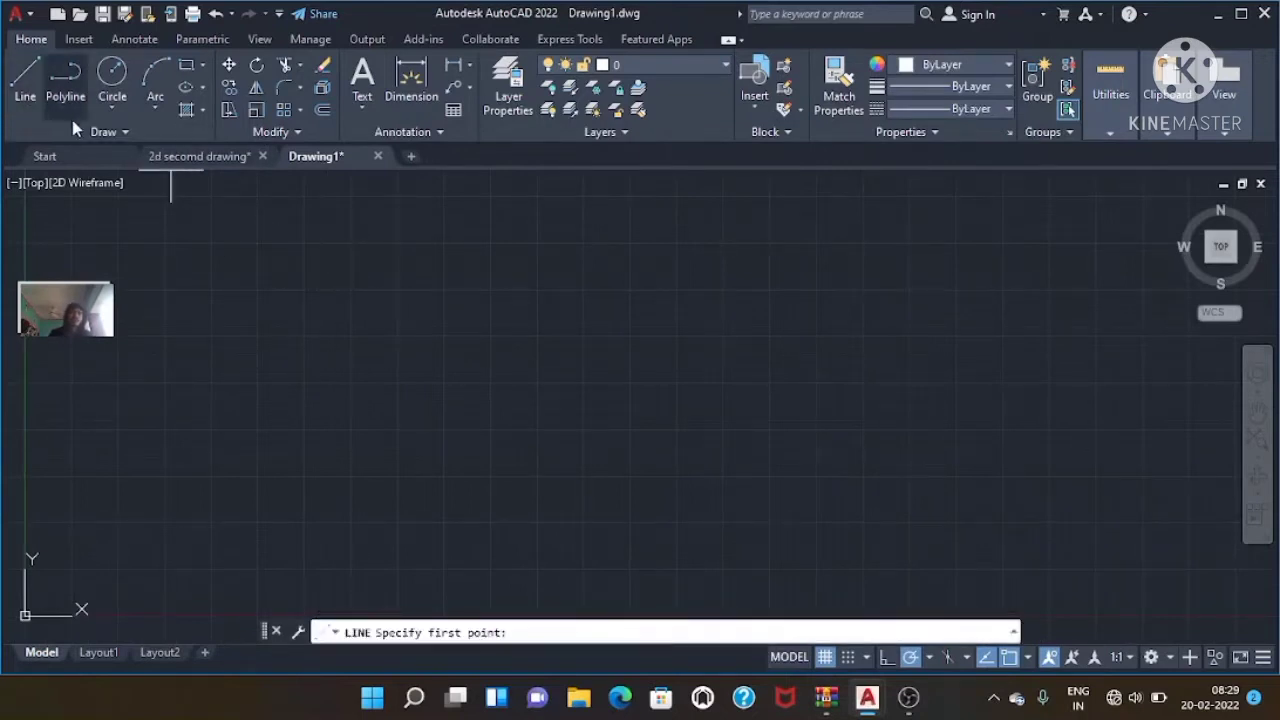
# - With Ortho on, draw a 60-unit horizontal line in Drawing1
pyautogui.click(887, 657)
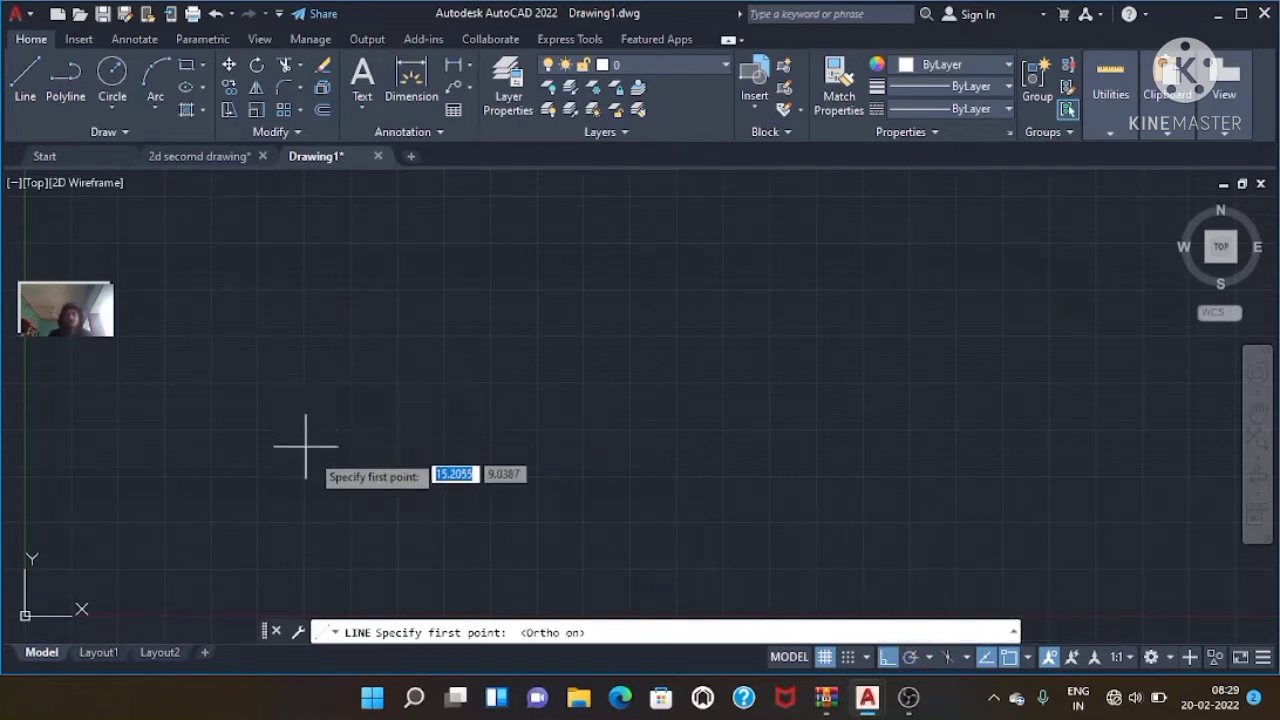
pyautogui.click(312, 440)
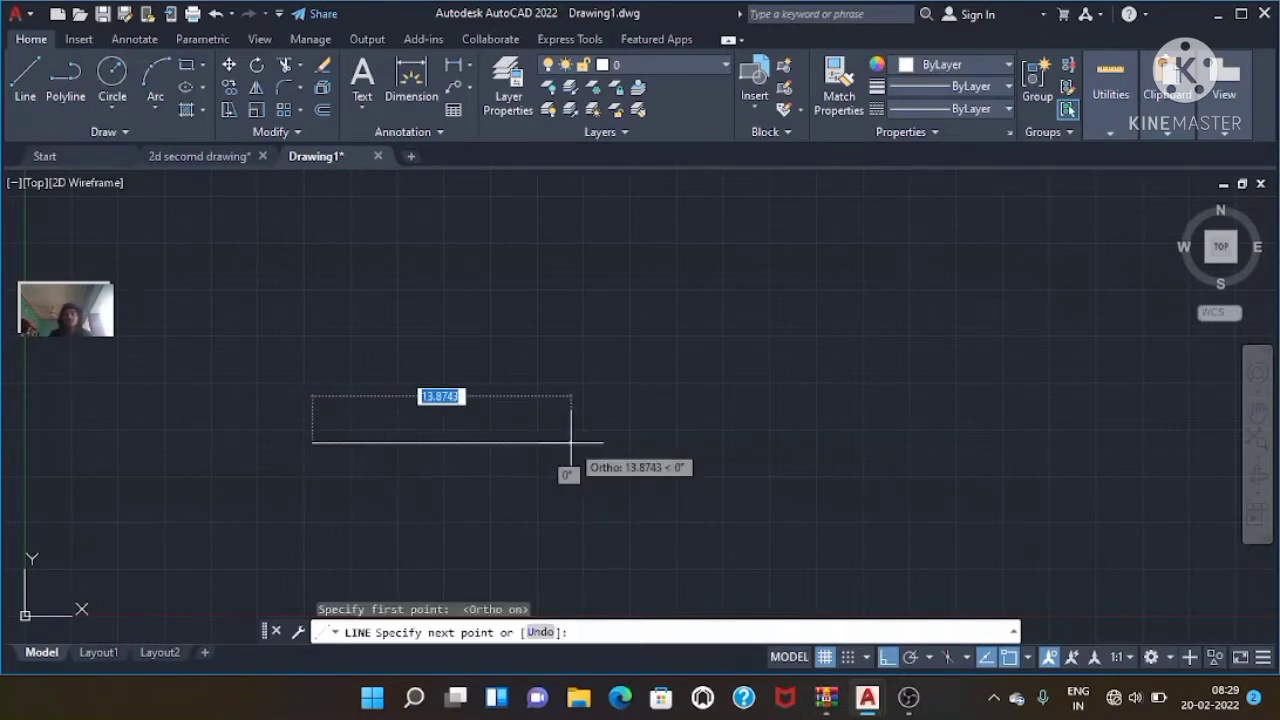
pyautogui.write('60')
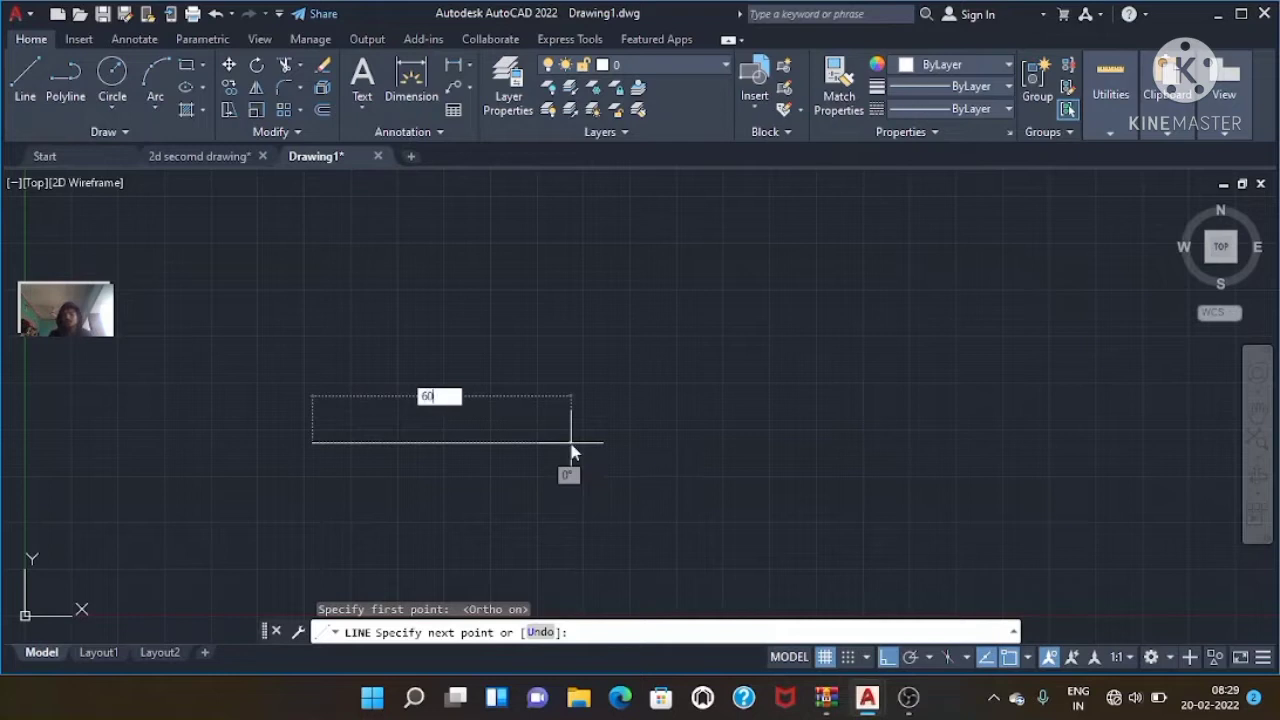
pyautogui.press('Return')
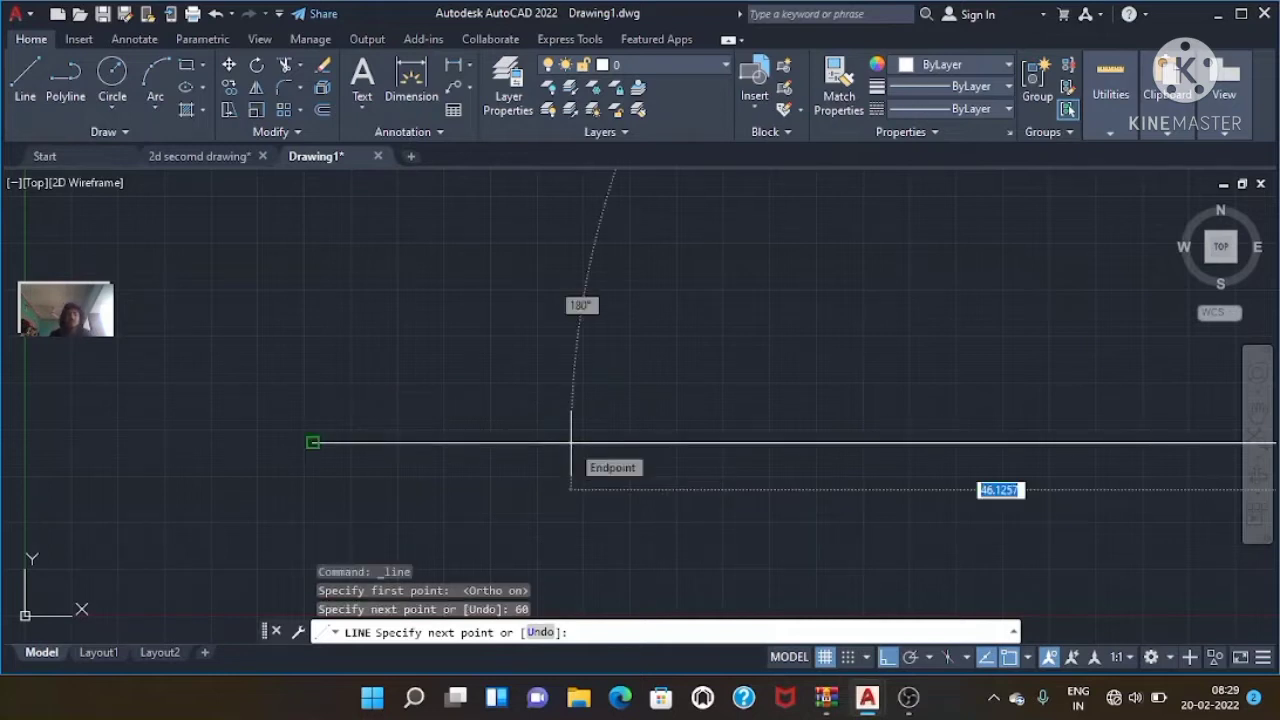
pyautogui.press('Escape')
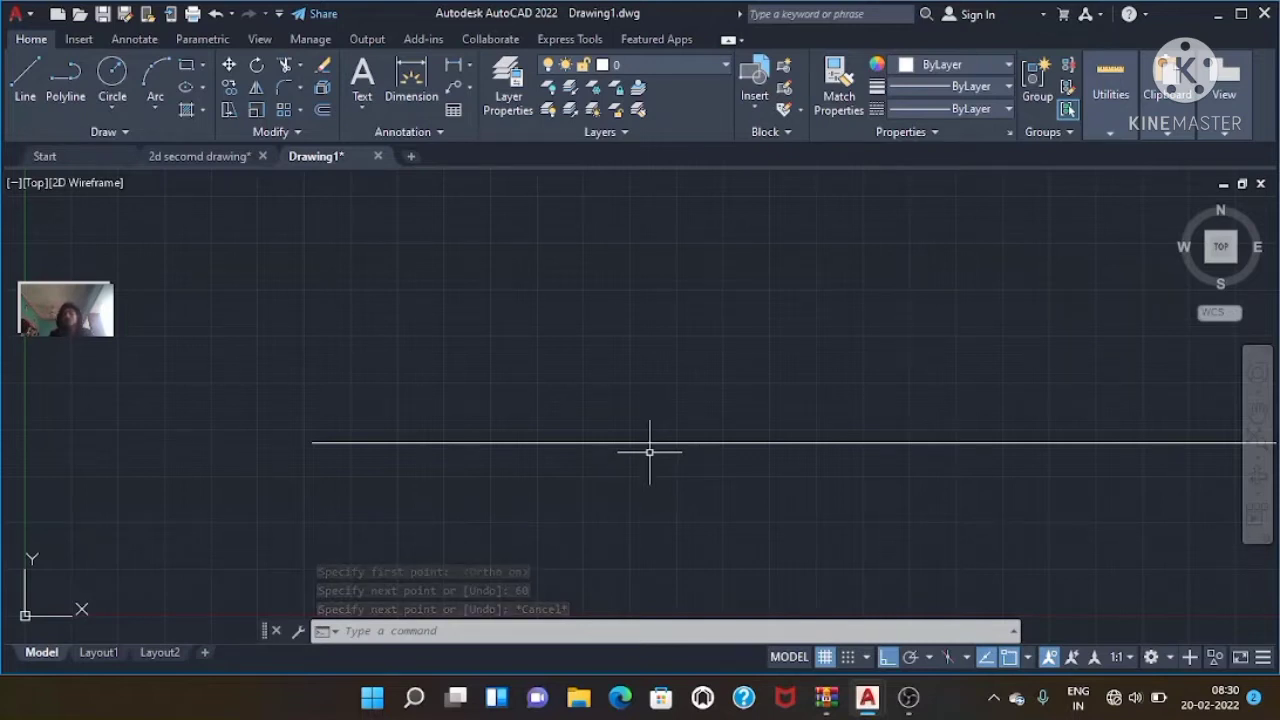
# - Zoom out and set the UCS icon to Noorigin with UCSICON
pyautogui.scroll(-2, 650, 451)
pyautogui.scroll(-2, 650, 451)
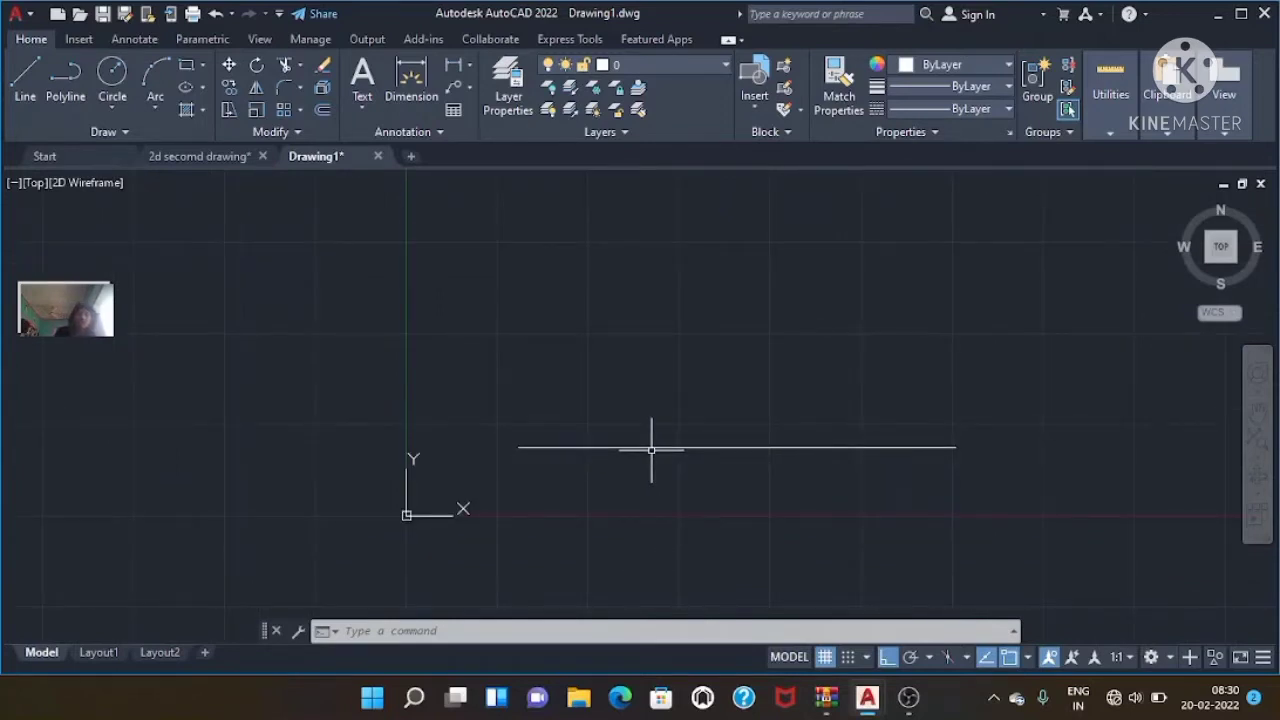
pyautogui.write('UCS')
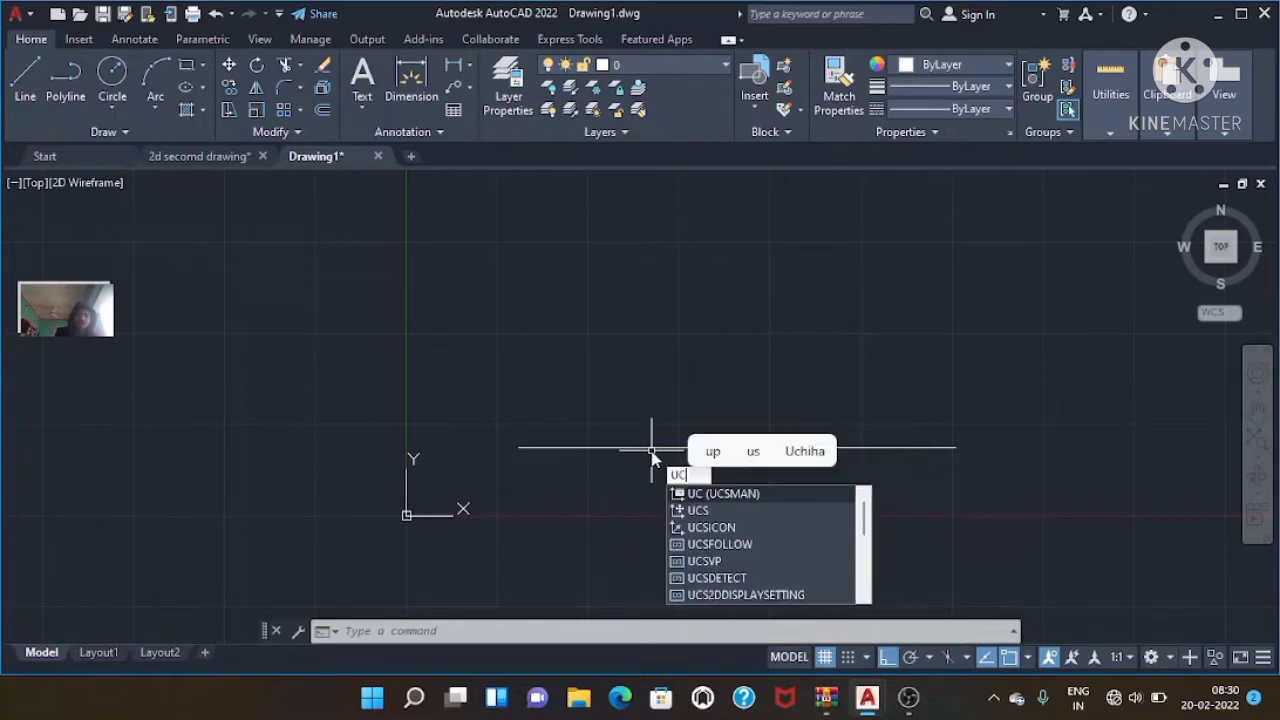
pyautogui.press('Down')
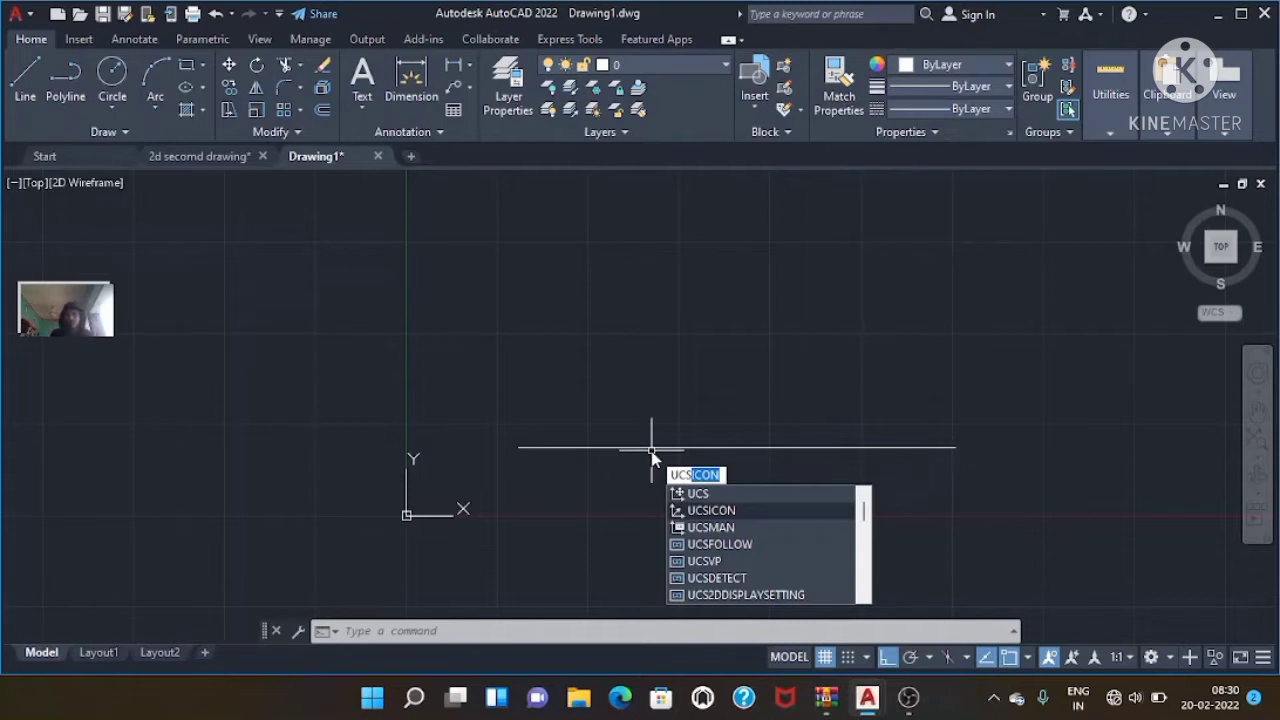
pyautogui.press('Return')
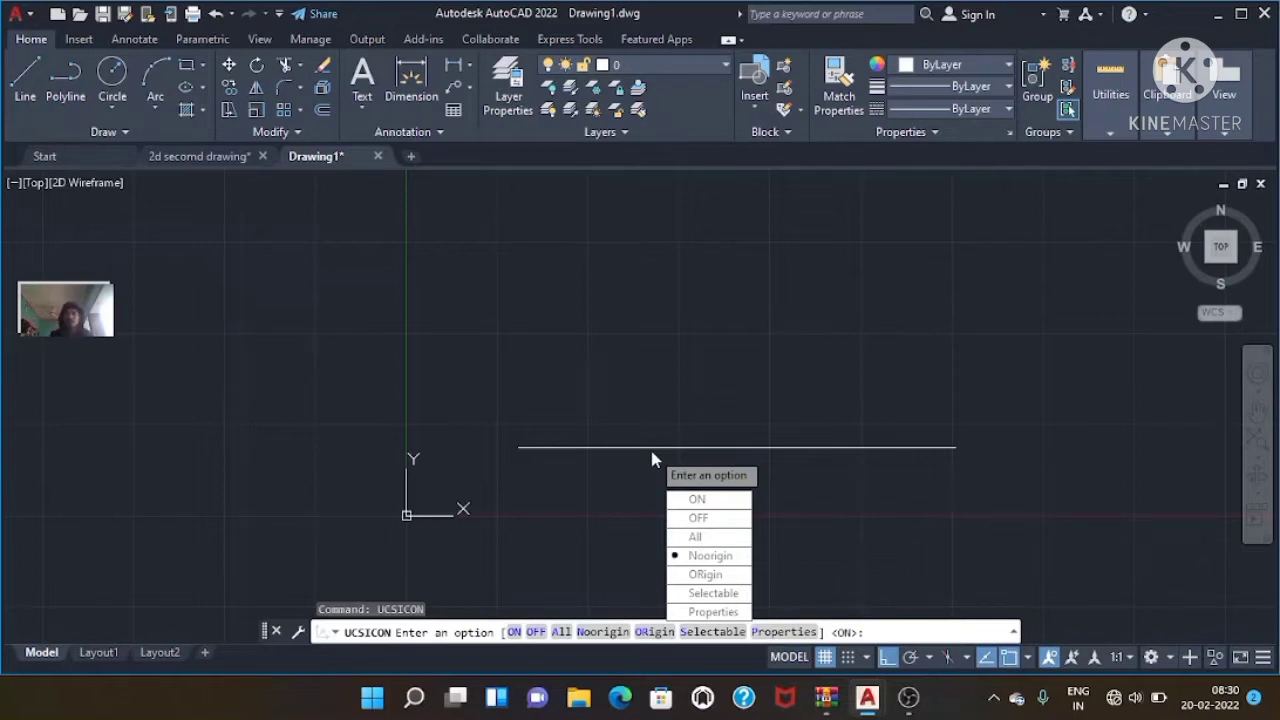
pyautogui.write('N')
pyautogui.press('Return')
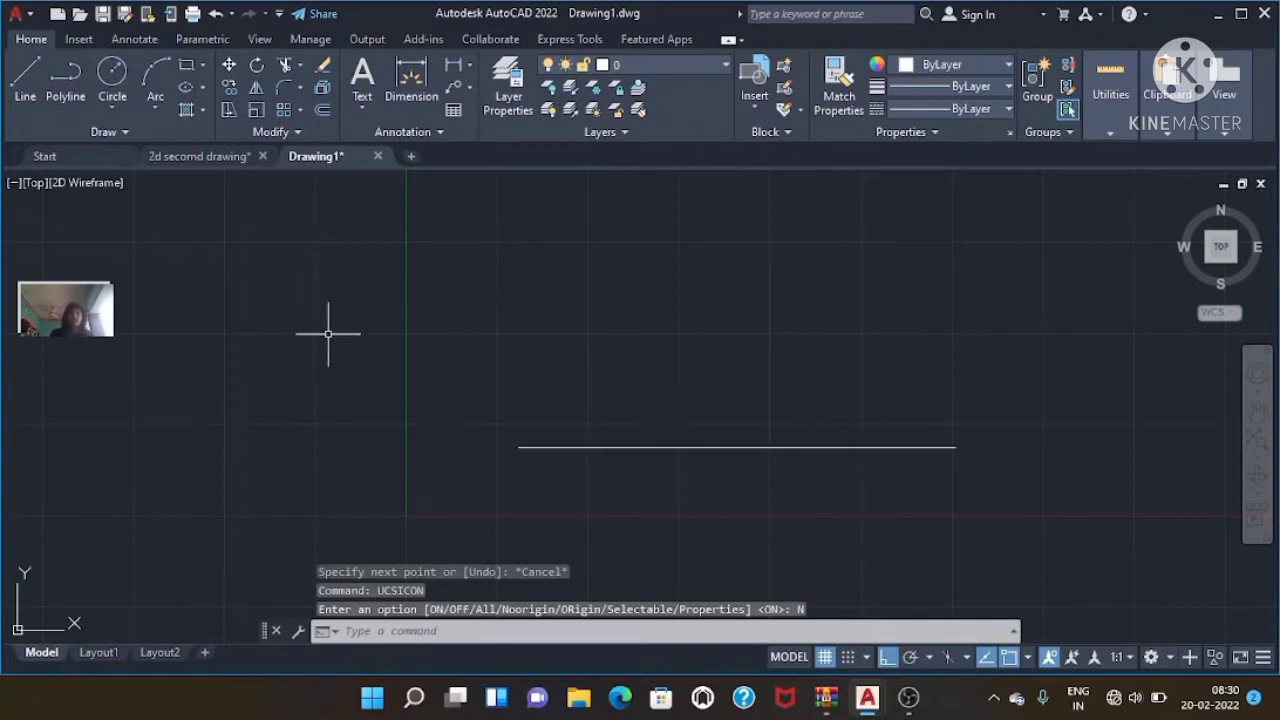
# - Pan the view to centre the 60-unit line, then view the reference drawing
pyautogui.click(1257, 408)
pyautogui.moveTo(780, 418)
pyautogui.mouseDown()
pyautogui.moveTo(520, 414)
pyautogui.moveTo(614, 406)
pyautogui.moveTo(590, 403)
pyautogui.mouseUp()
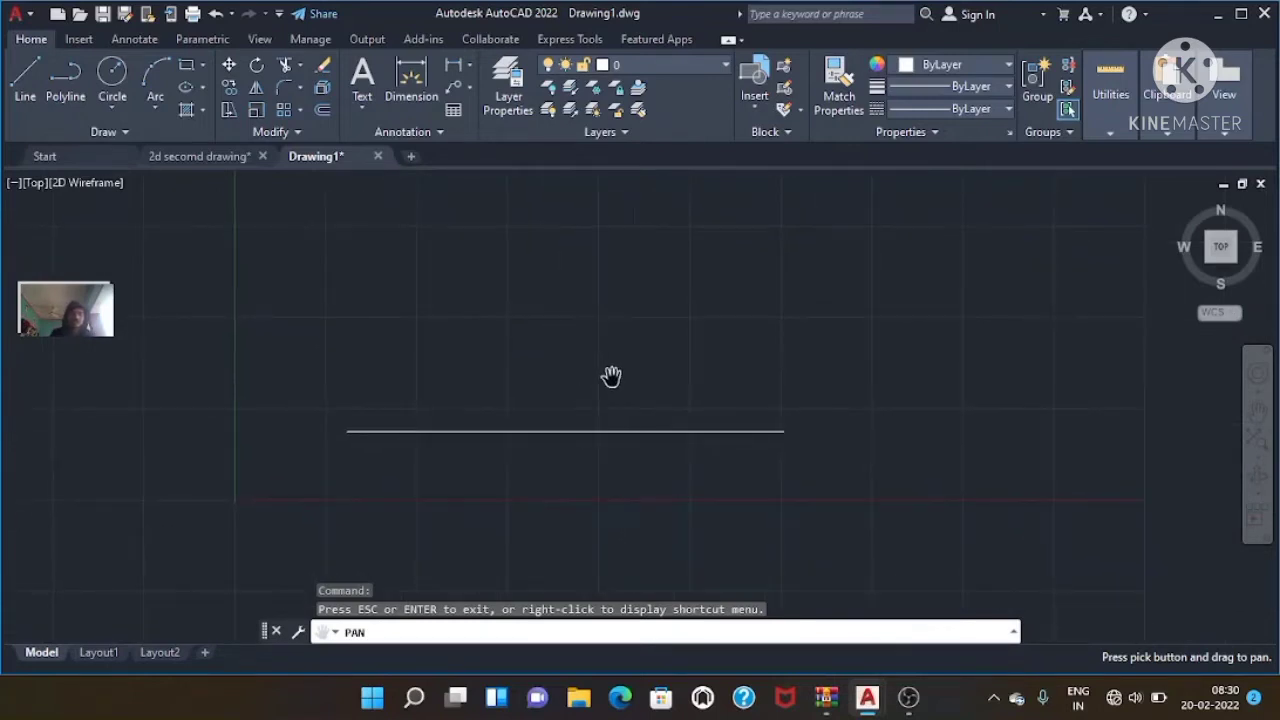
pyautogui.press('Escape')
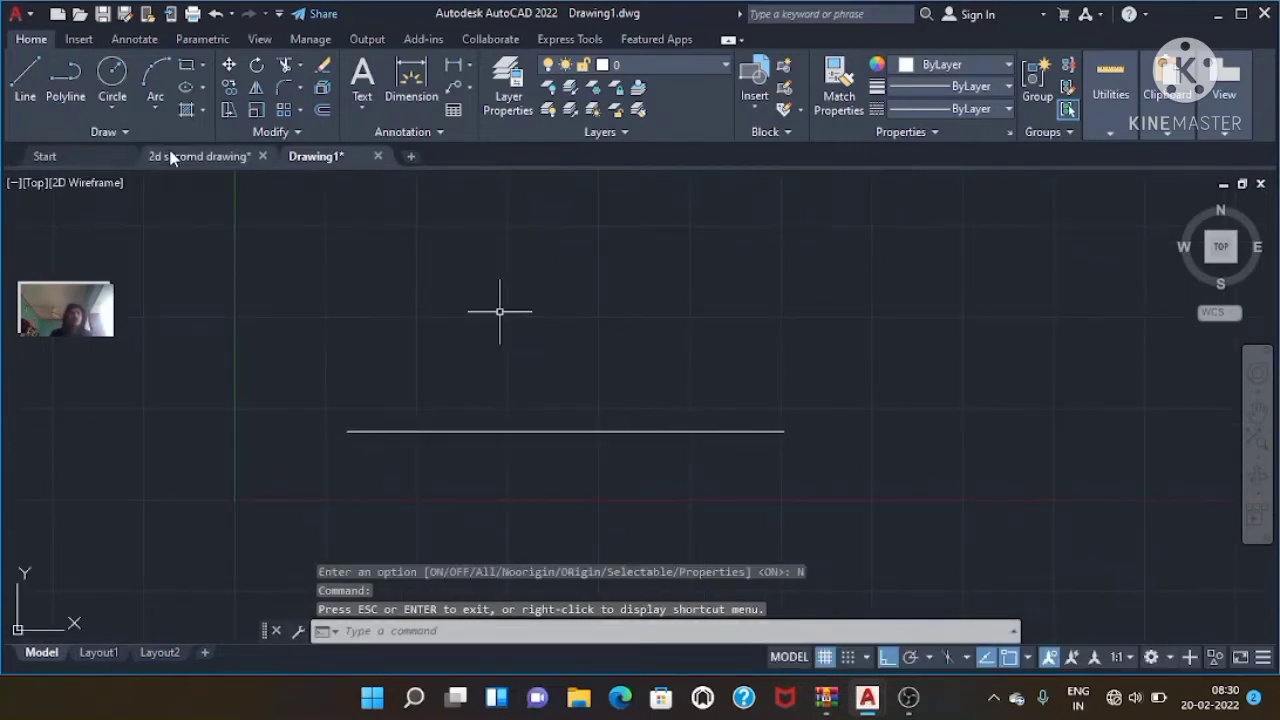
pyautogui.click(172, 158)
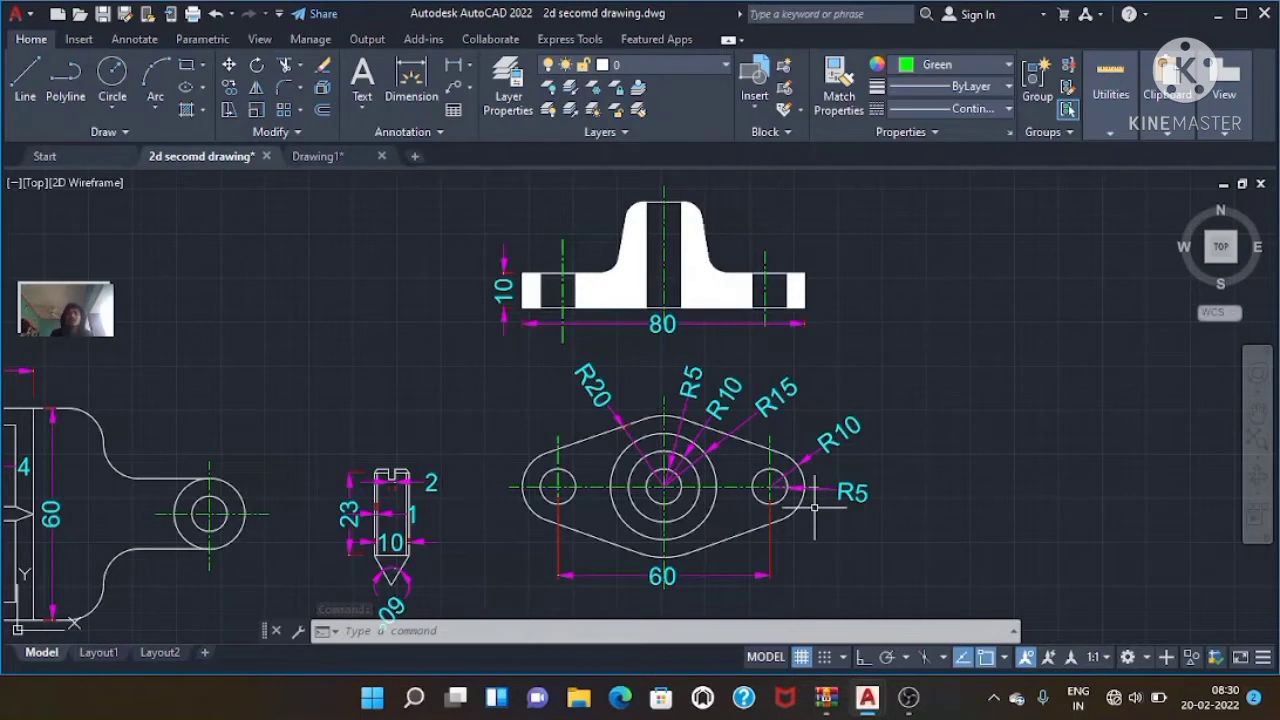
# - Draw circles of radius 5 and 10 centred on the right endpoint of the 60-unit line
pyautogui.press('Escape')
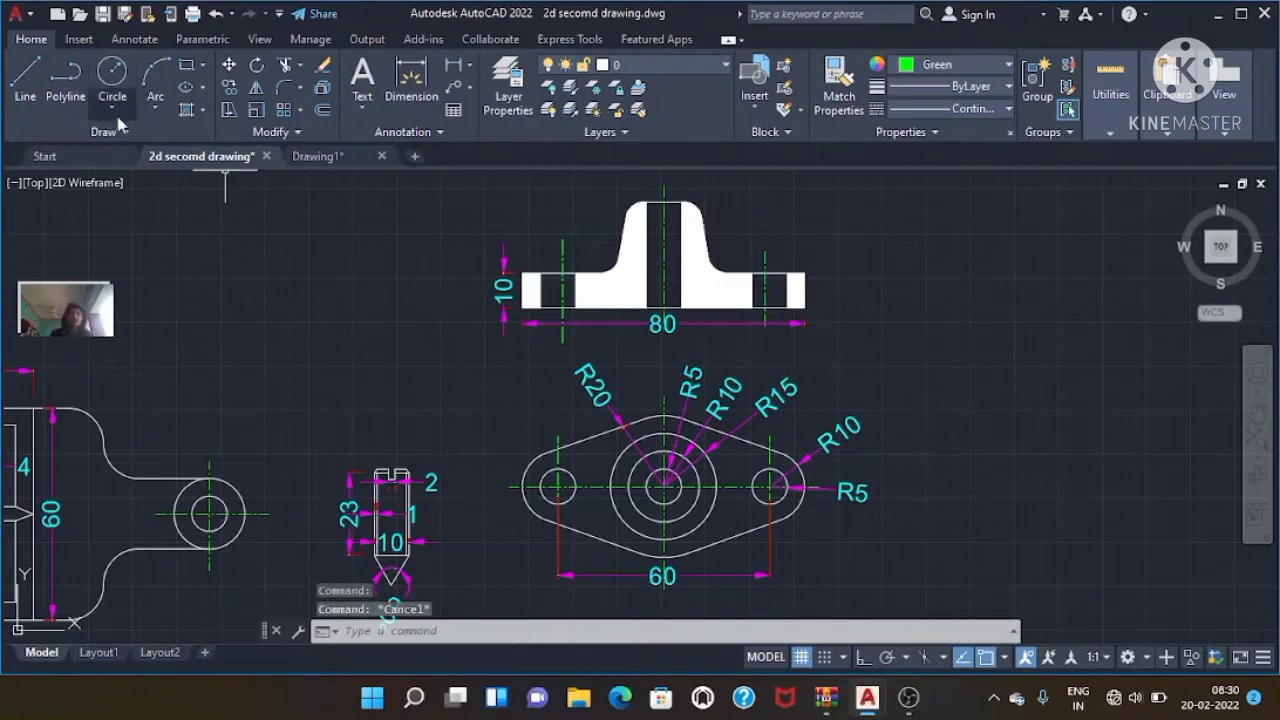
pyautogui.click(318, 157)
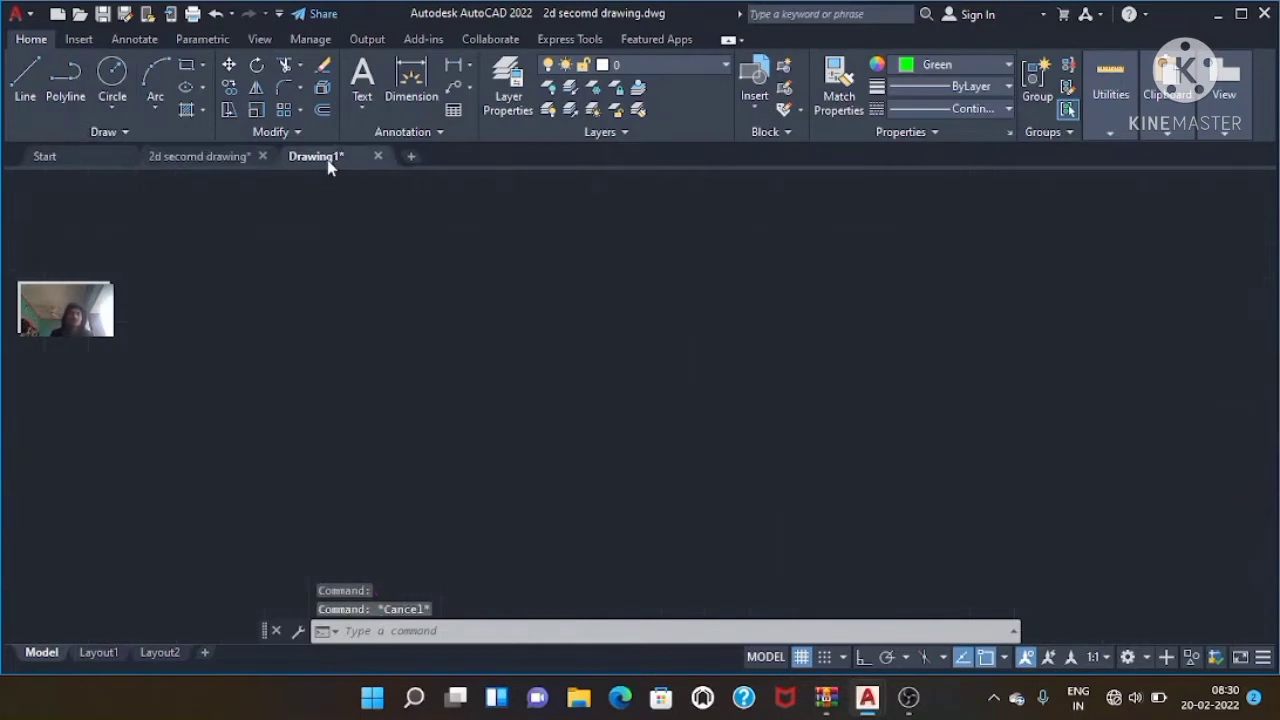
pyautogui.click(113, 108)
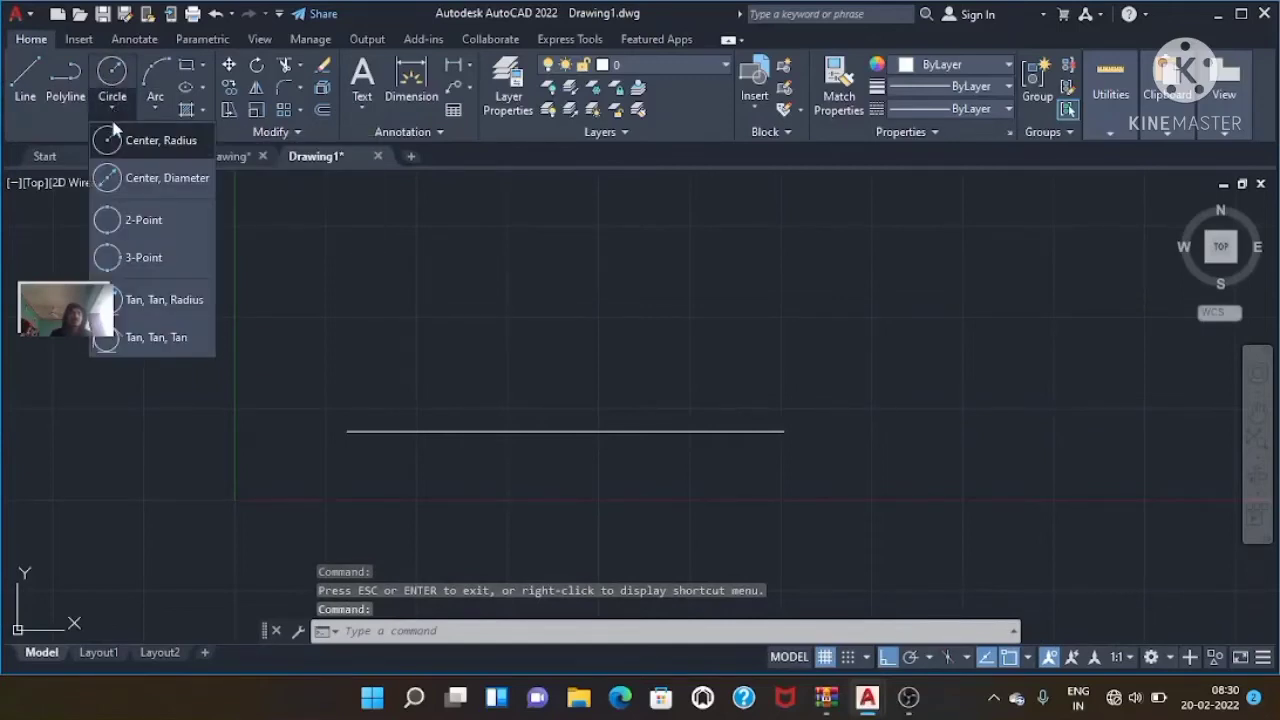
pyautogui.click(140, 145)
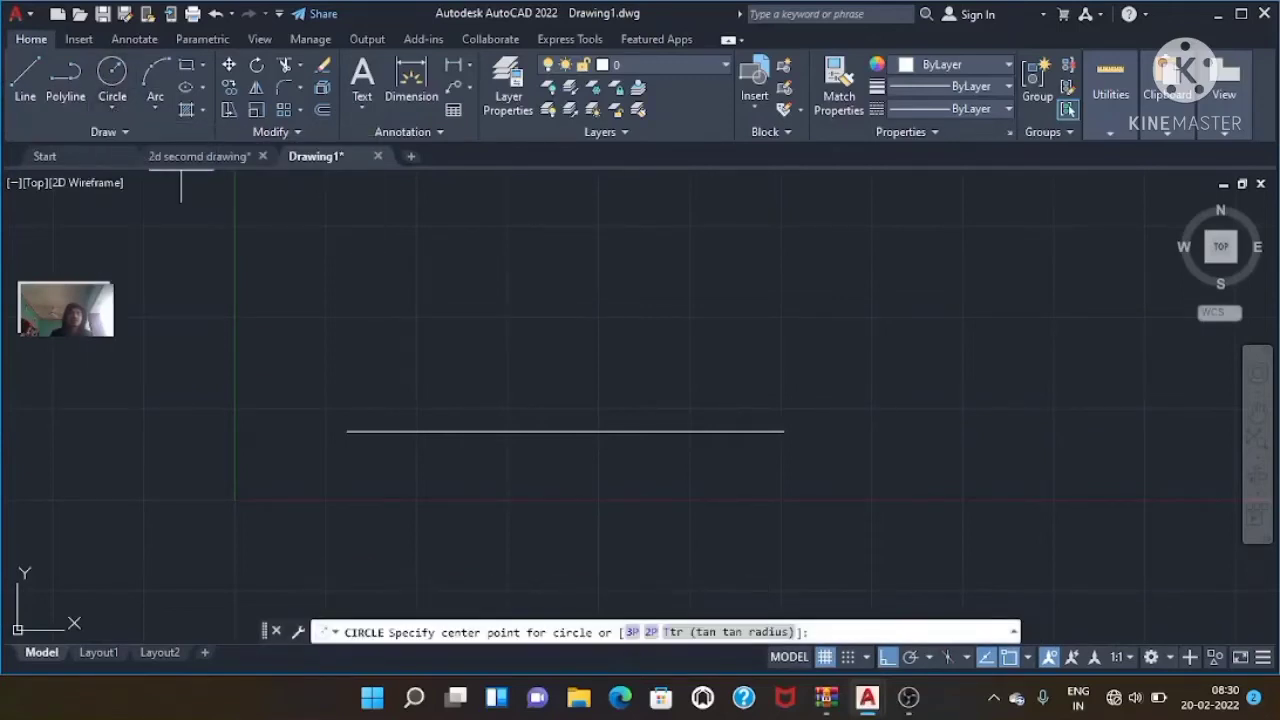
pyautogui.click(783, 431)
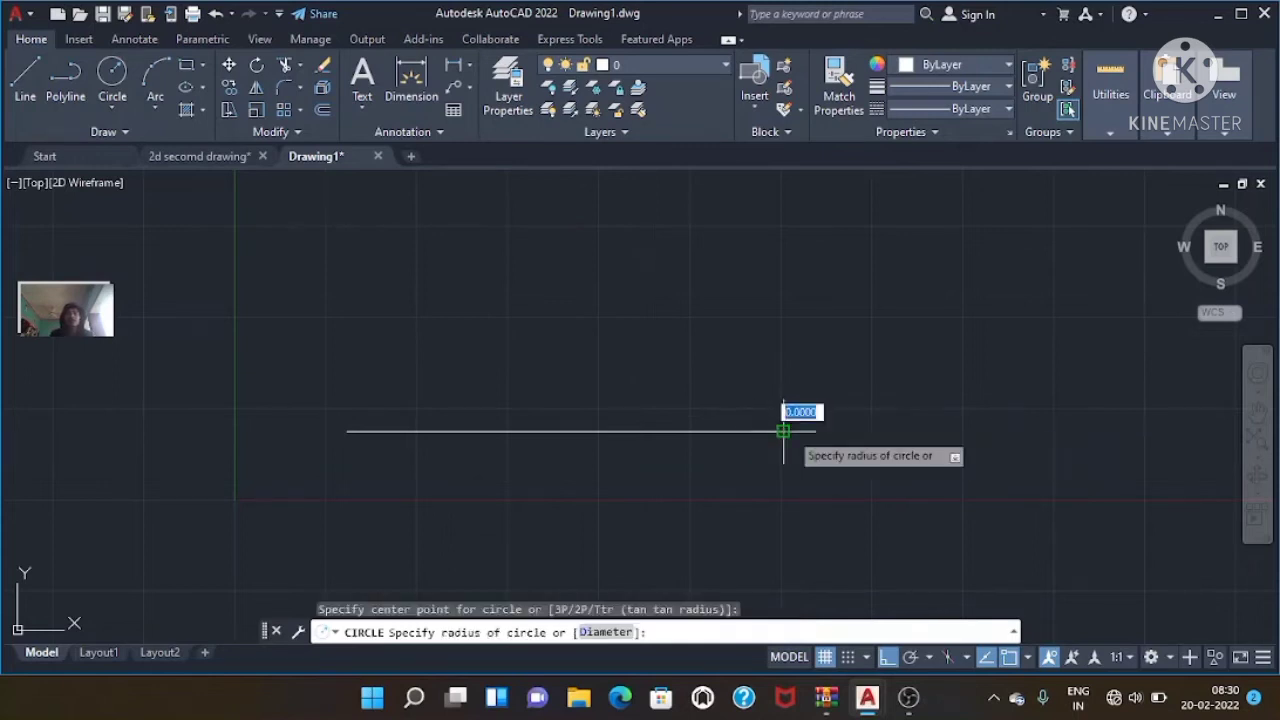
pyautogui.write('5')
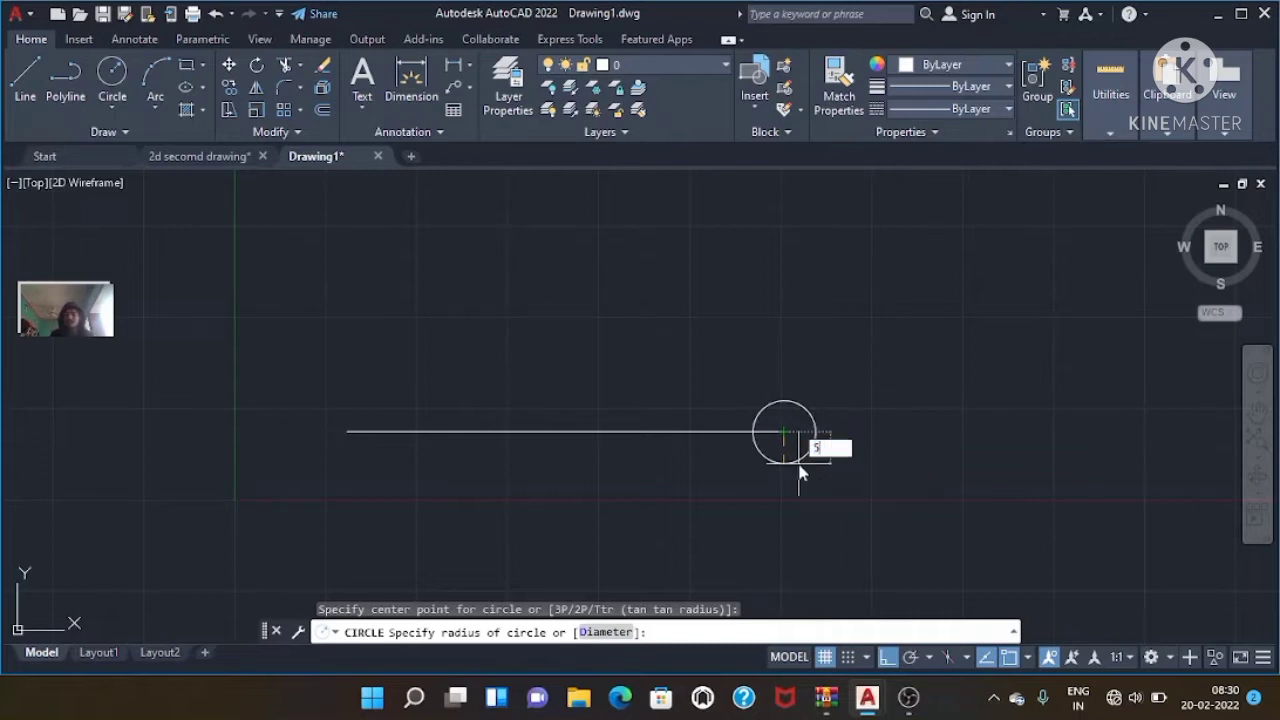
pyautogui.press('Return')
pyautogui.press('Return')
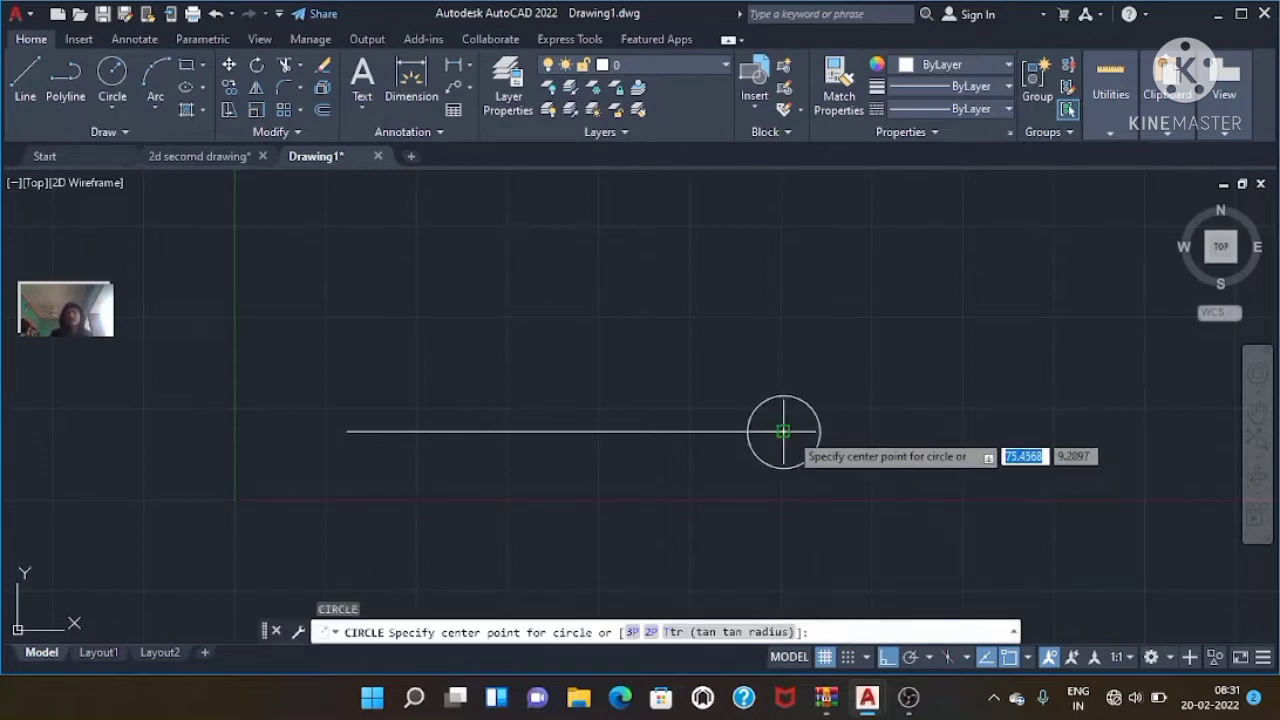
pyautogui.click(784, 431)
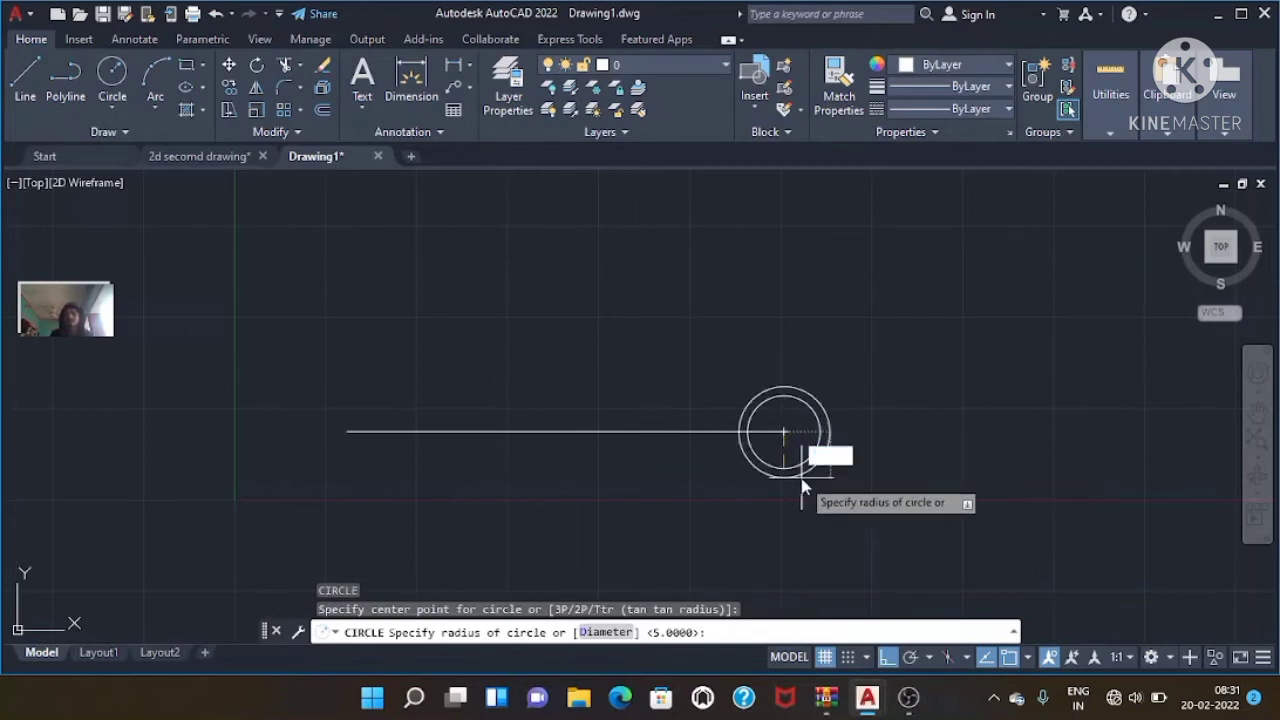
pyautogui.write('10')
pyautogui.press('Return')
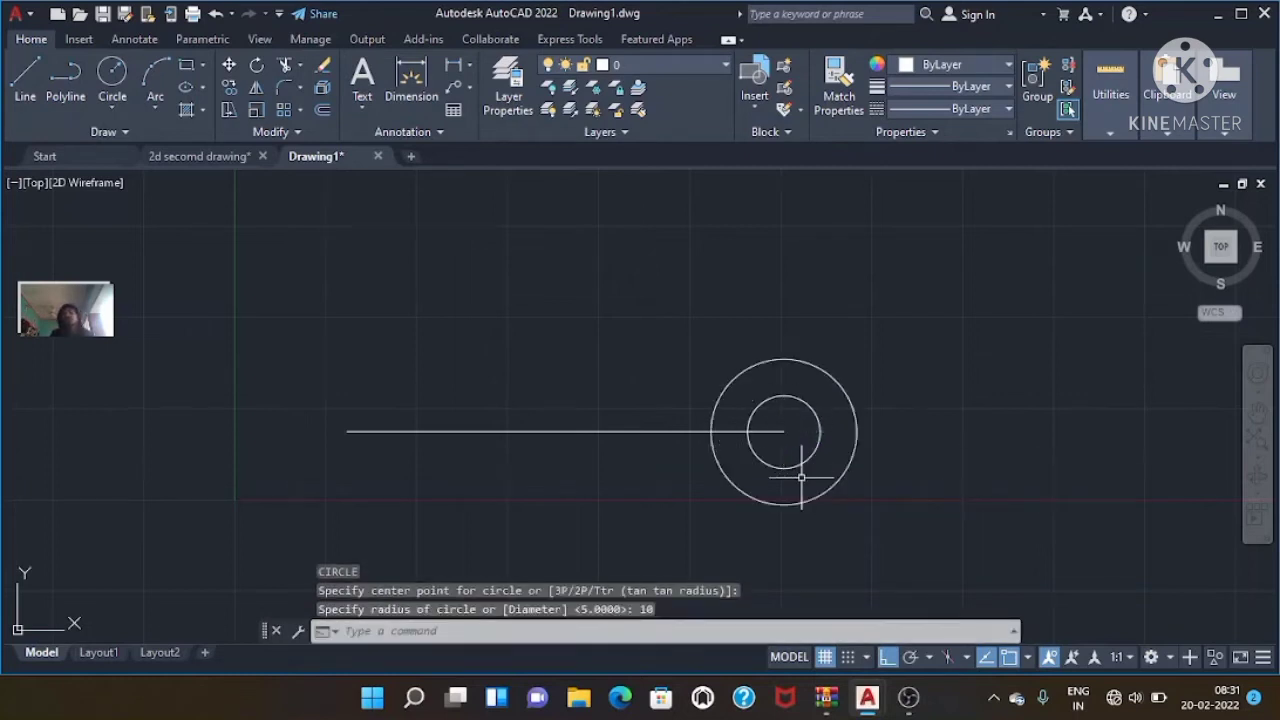
pyautogui.press('Escape')
pyautogui.press('Escape')
pyautogui.press('Escape')
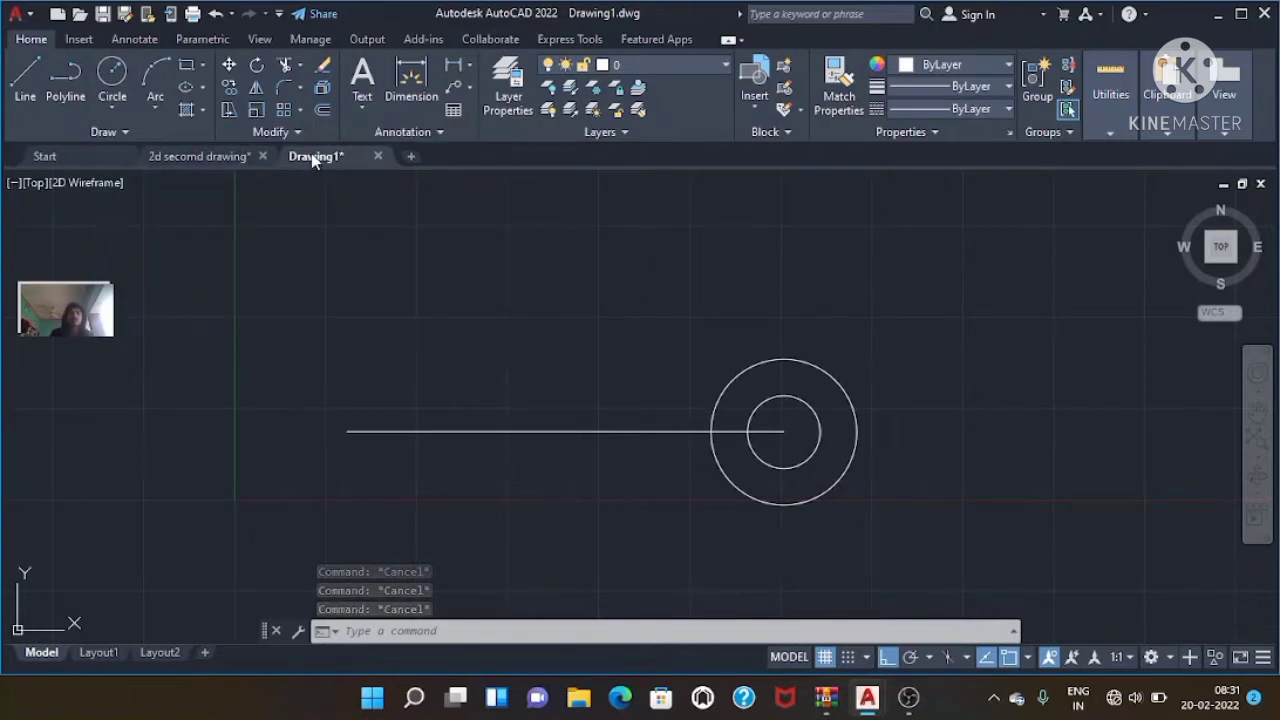
# - Back in Drawing1, start a centre-radius circle and check the Center object snap
pyautogui.click(190, 155)
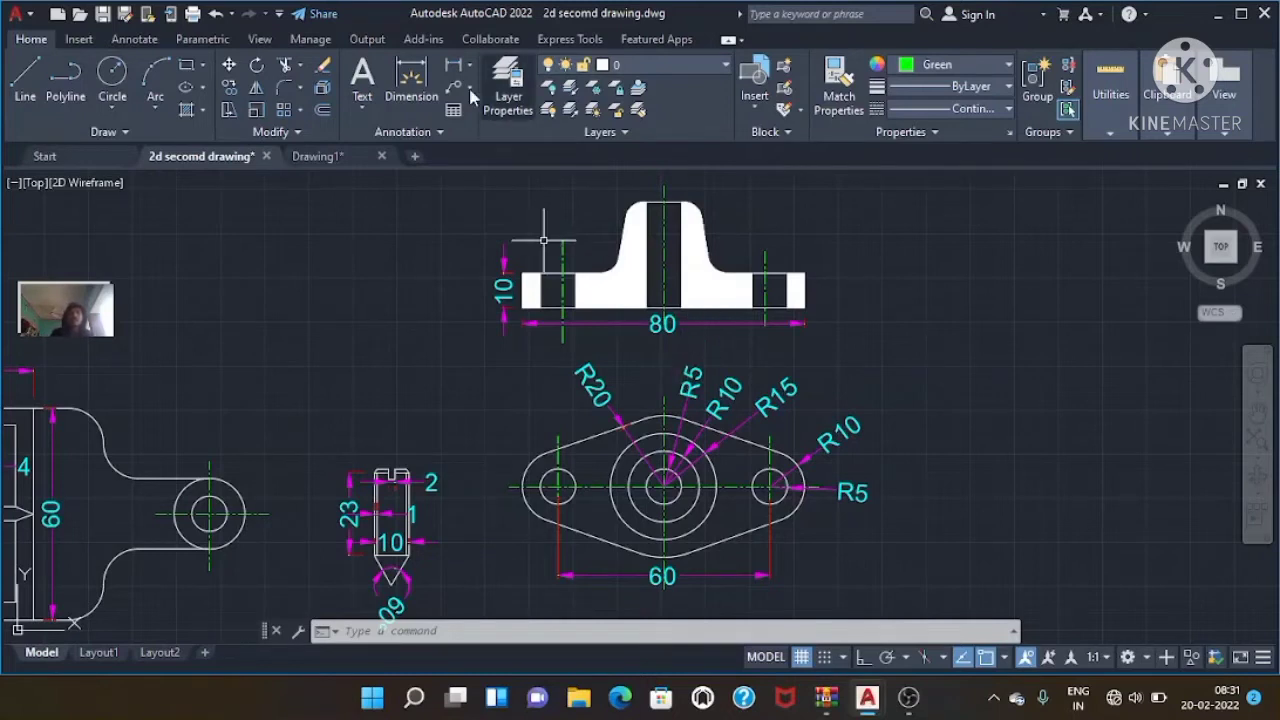
pyautogui.click(324, 166)
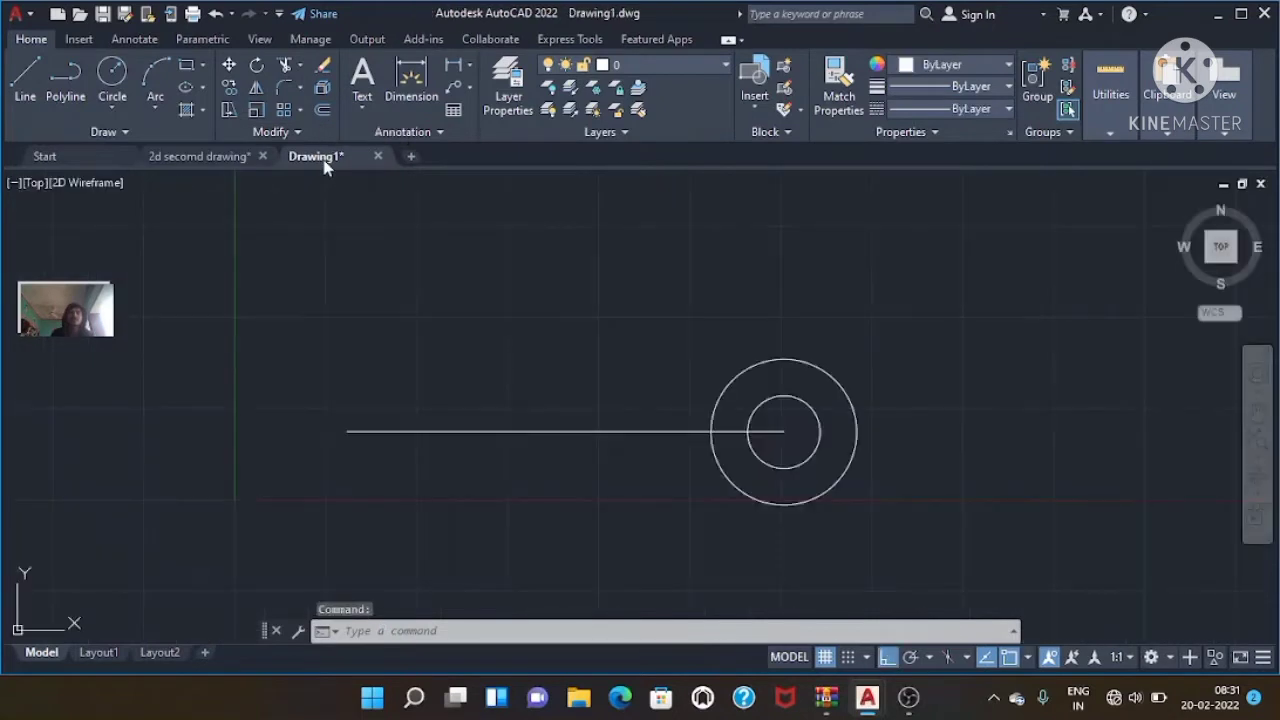
pyautogui.click(121, 107)
pyautogui.click(160, 145)
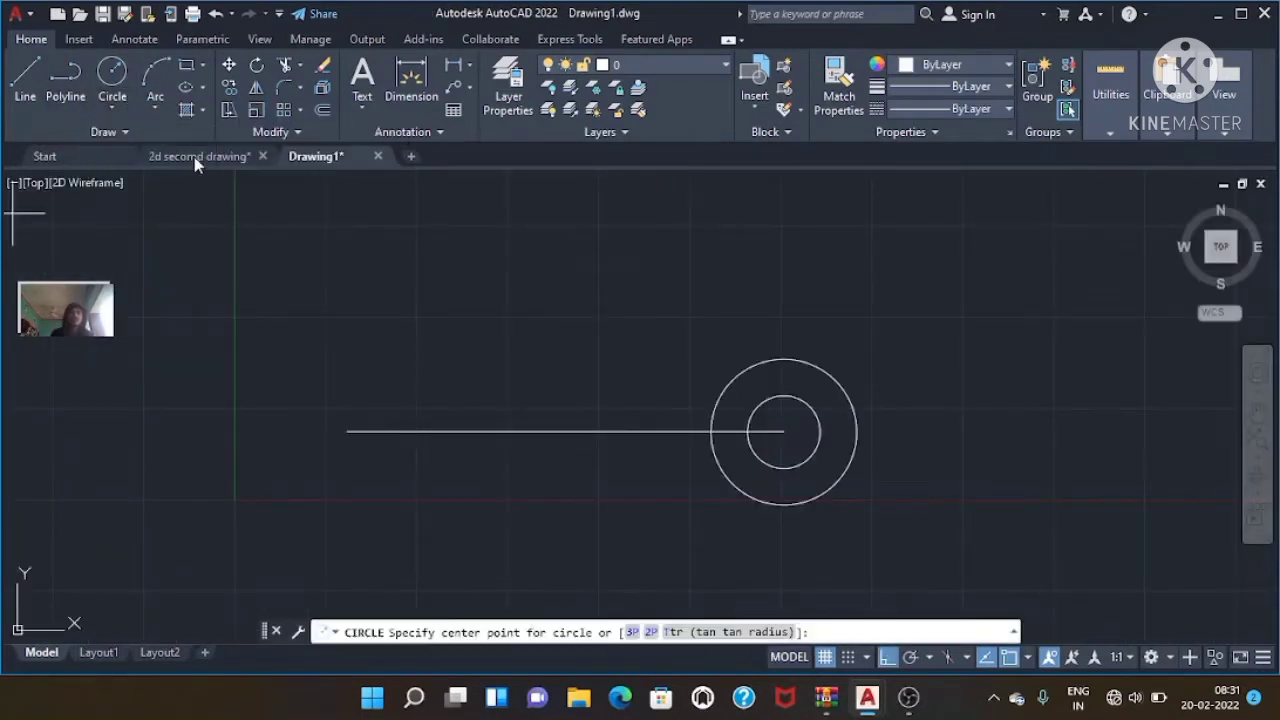
pyautogui.click(1031, 657)
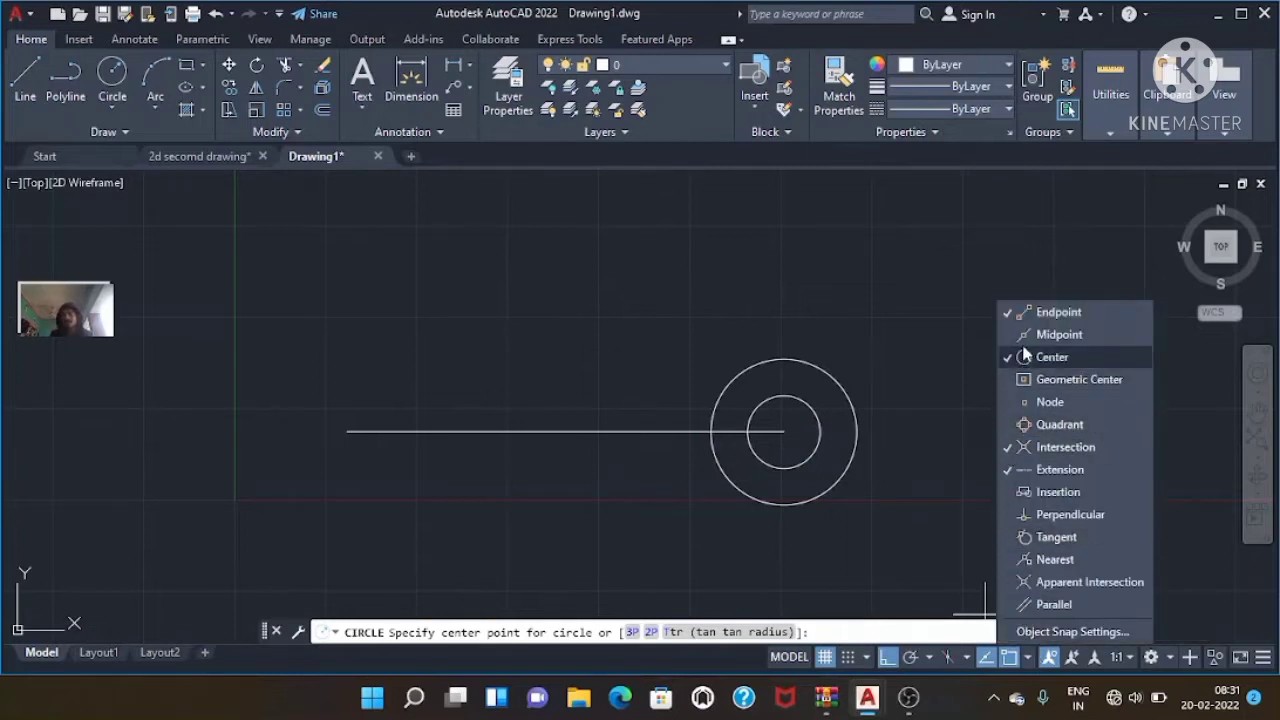
pyautogui.click(945, 340)
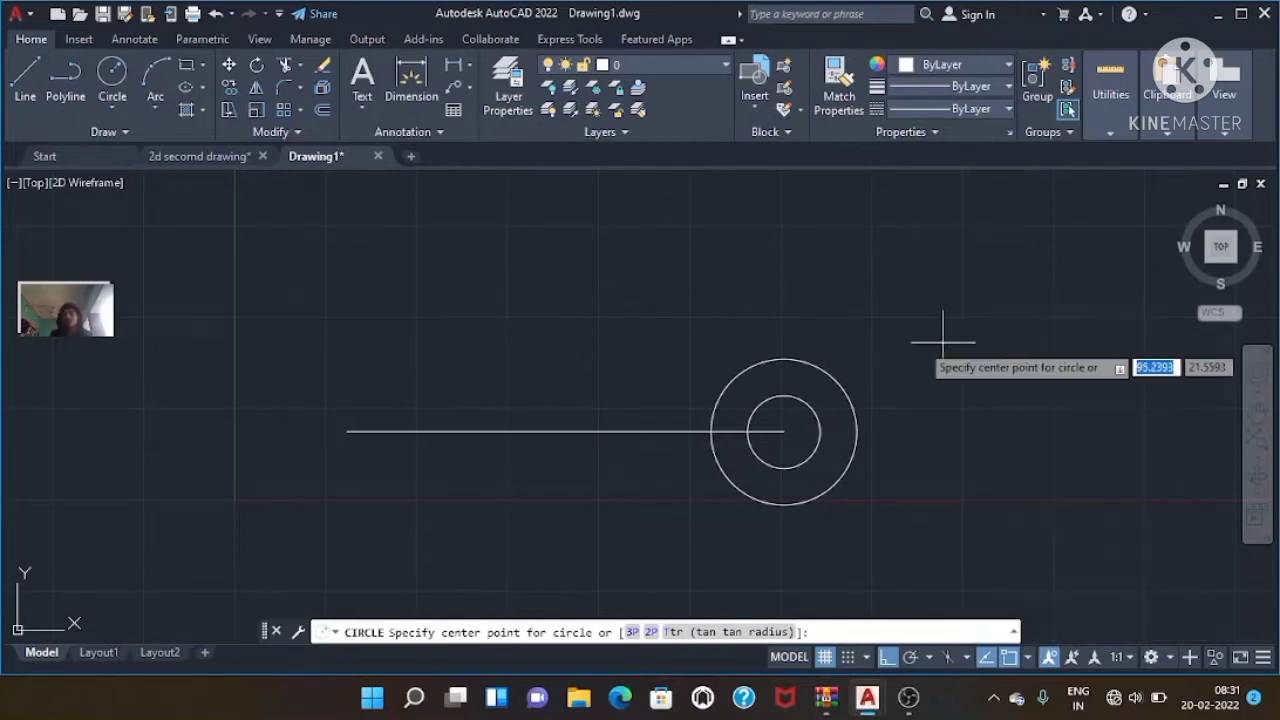
# - Draw circles of radius 5 and 10 at the centre line's midpoint
pyautogui.click(565, 431)
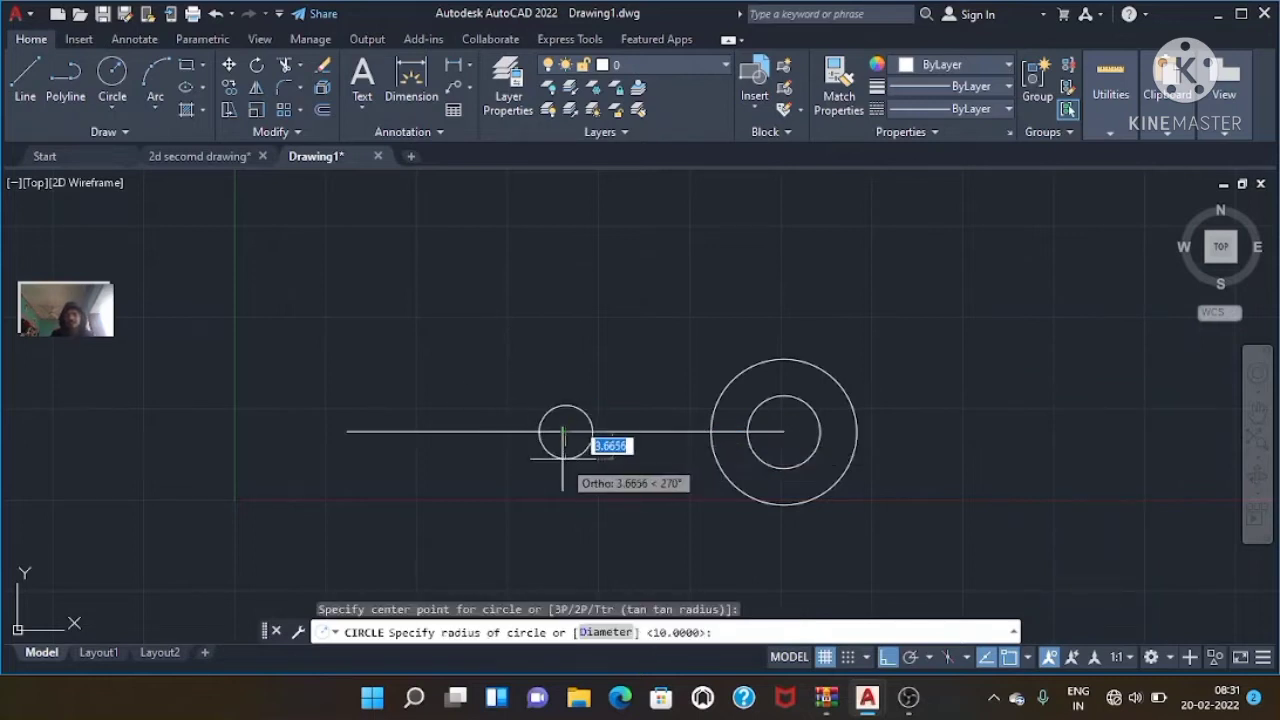
pyautogui.write('5')
pyautogui.press('Return')
pyautogui.press('Return')
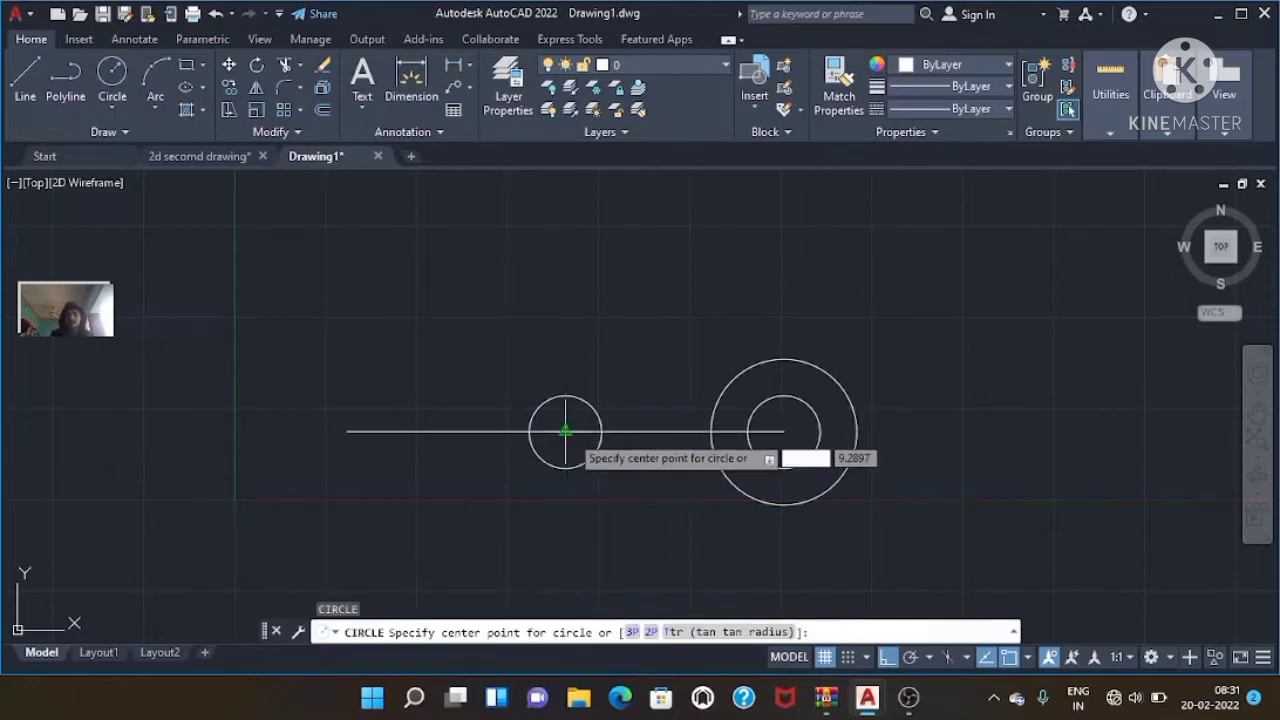
pyautogui.click(565, 432)
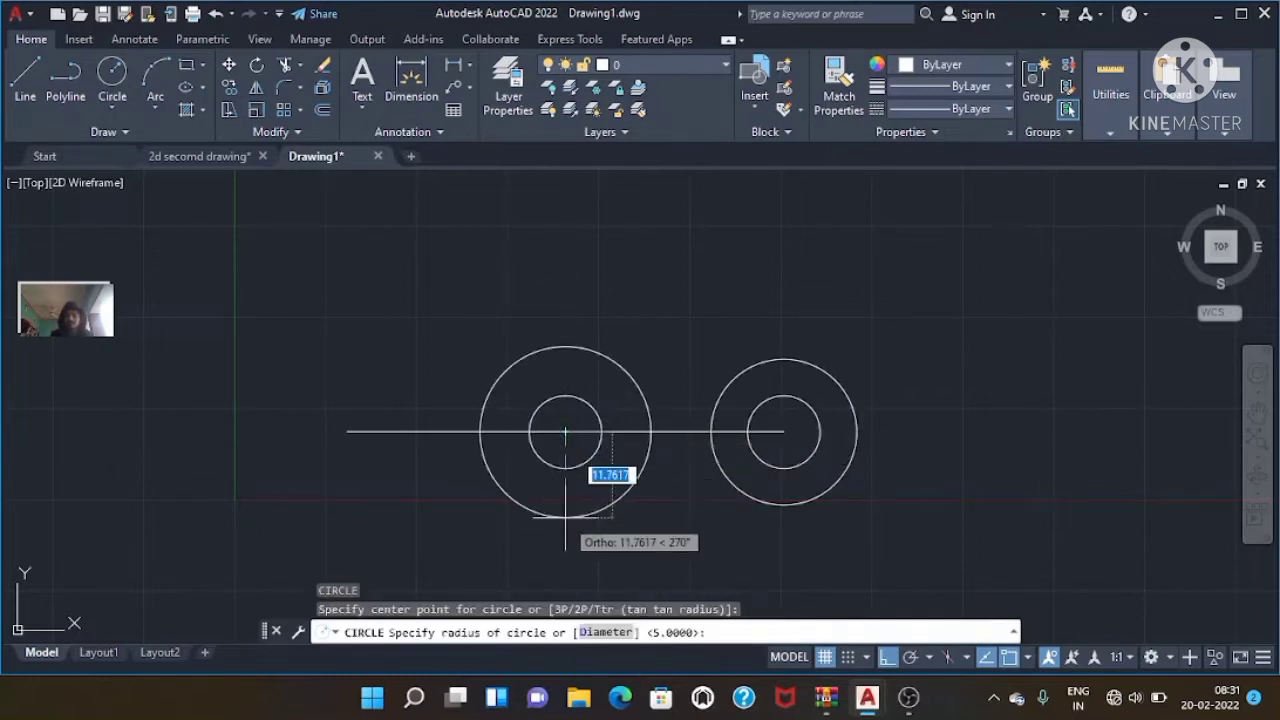
pyautogui.write('10')
pyautogui.press('Return')
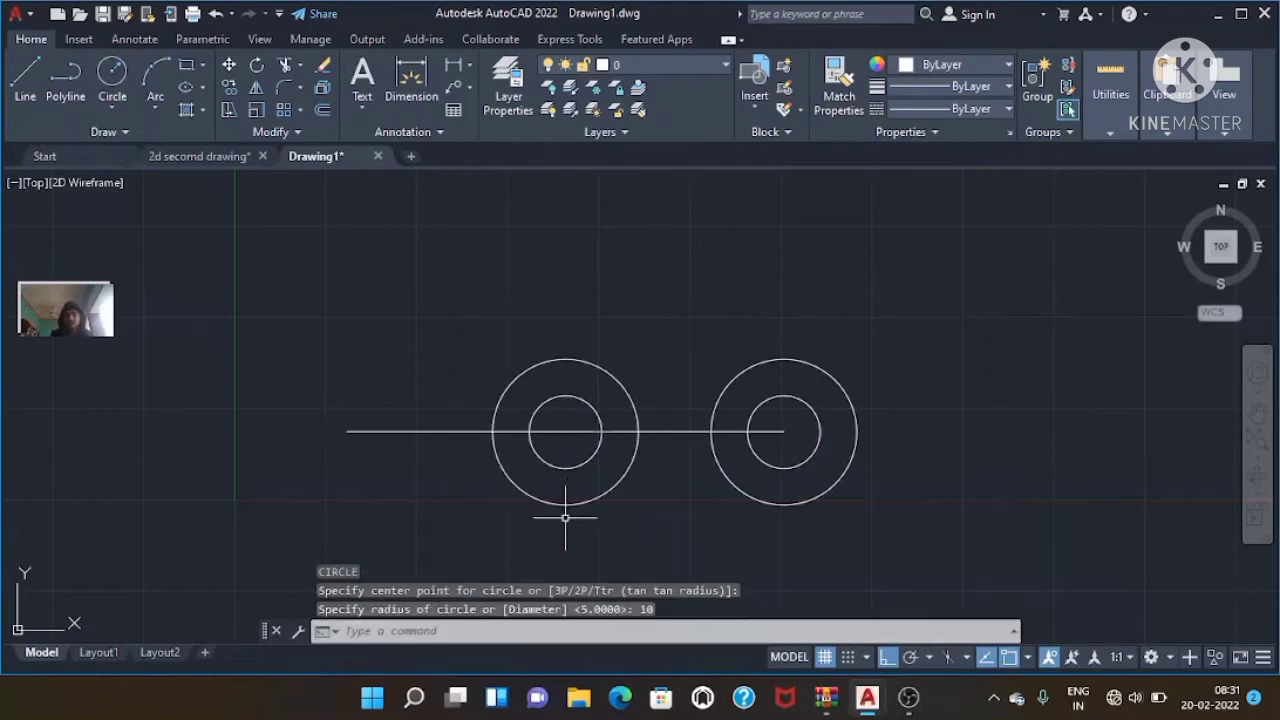
# - Add circles of radius 15 and 20 around the same midpoint
pyautogui.press('Return')
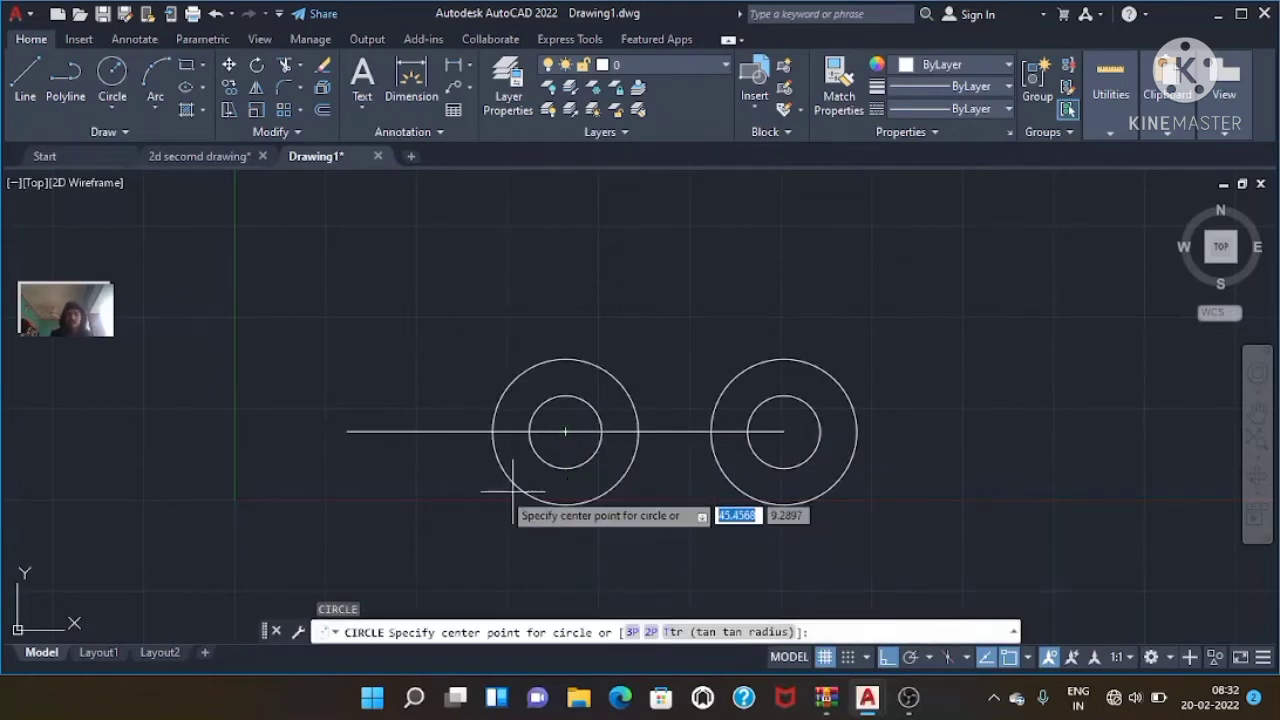
pyautogui.click(565, 431)
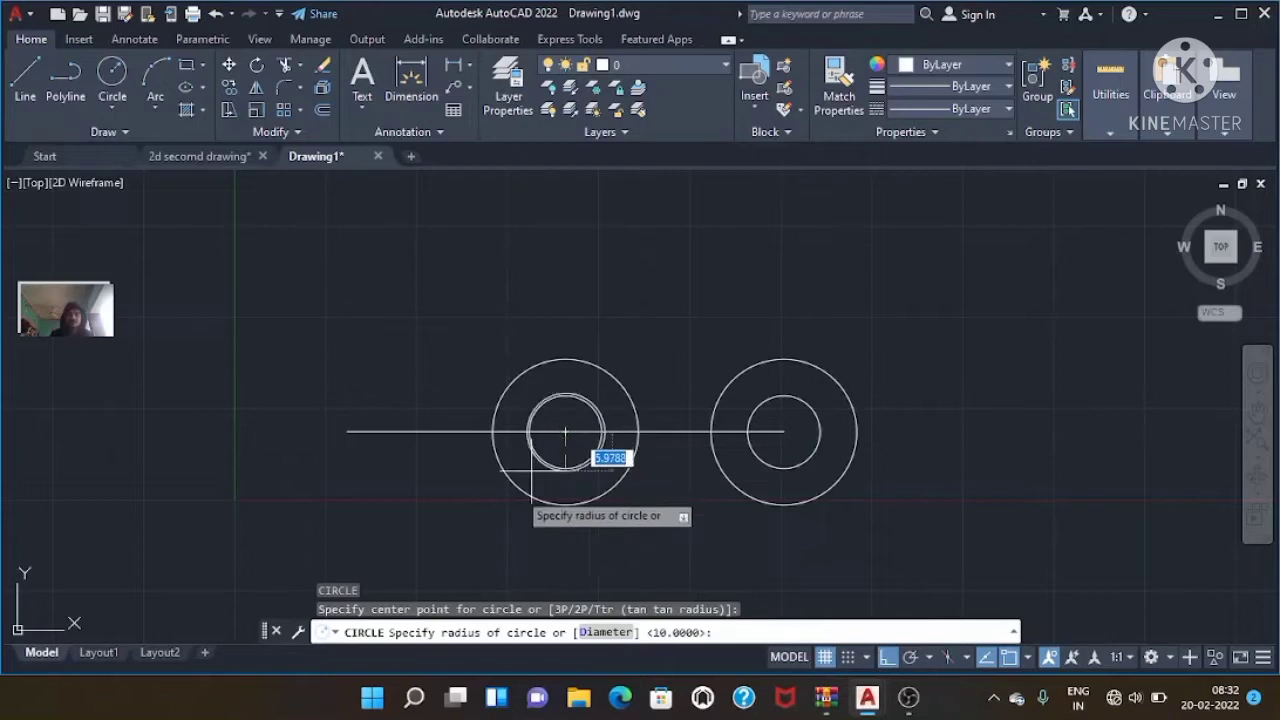
pyautogui.write('15')
pyautogui.press('Return')
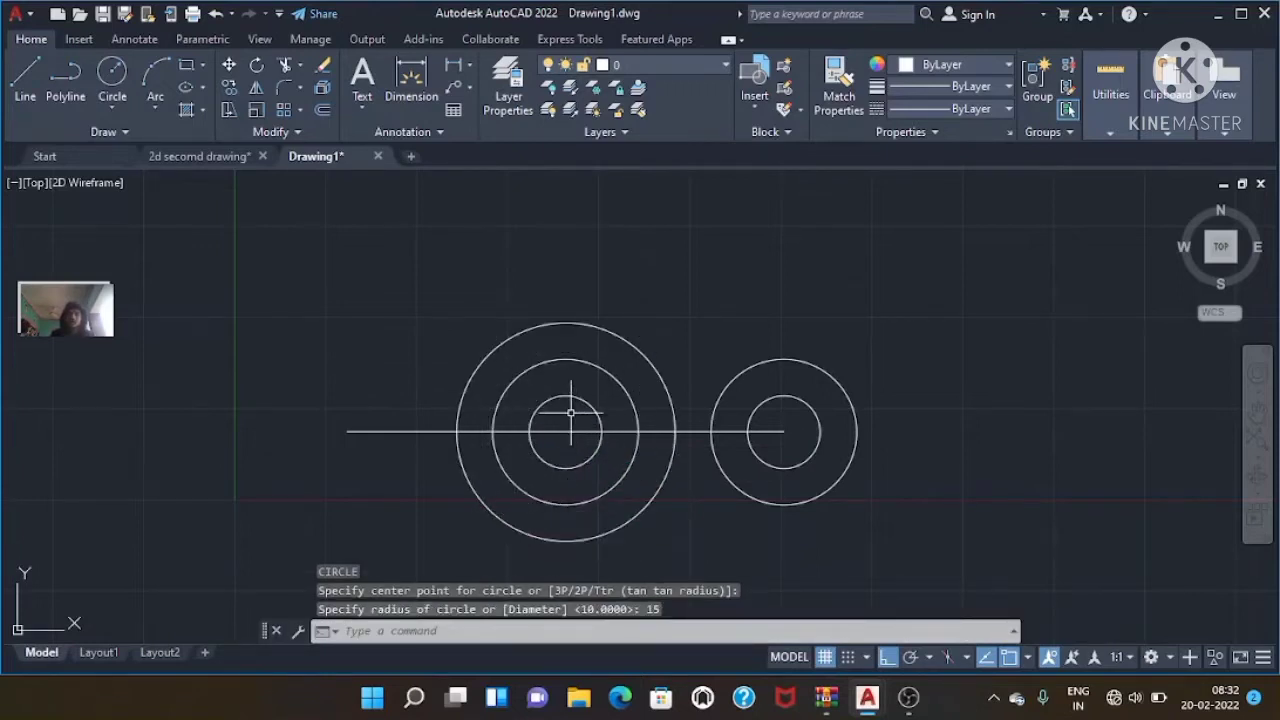
pyautogui.press('Return')
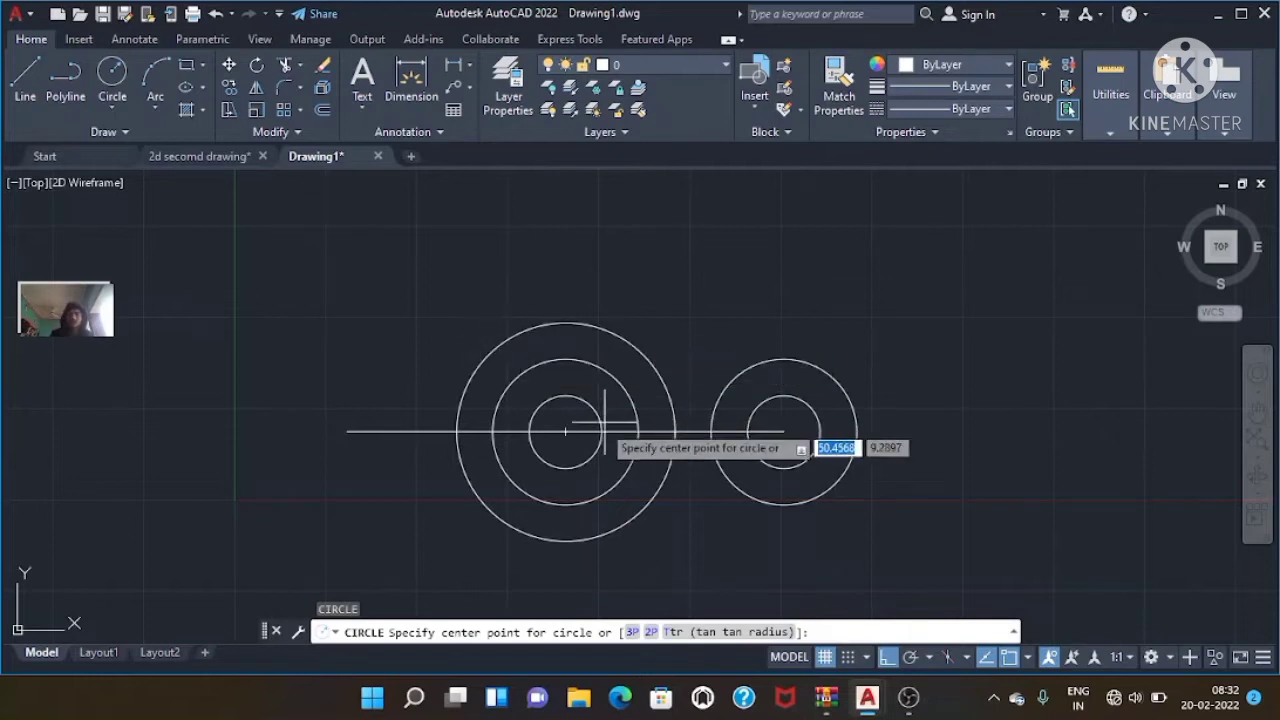
pyautogui.click(578, 431)
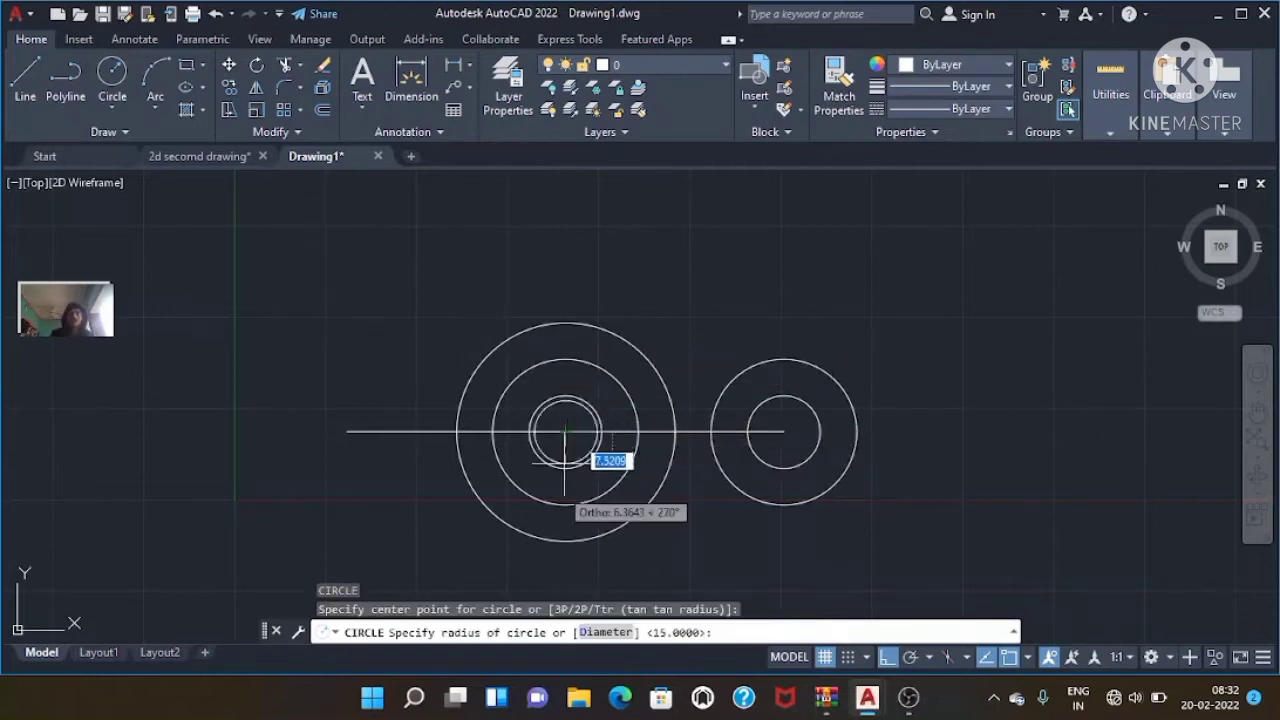
pyautogui.write('20')
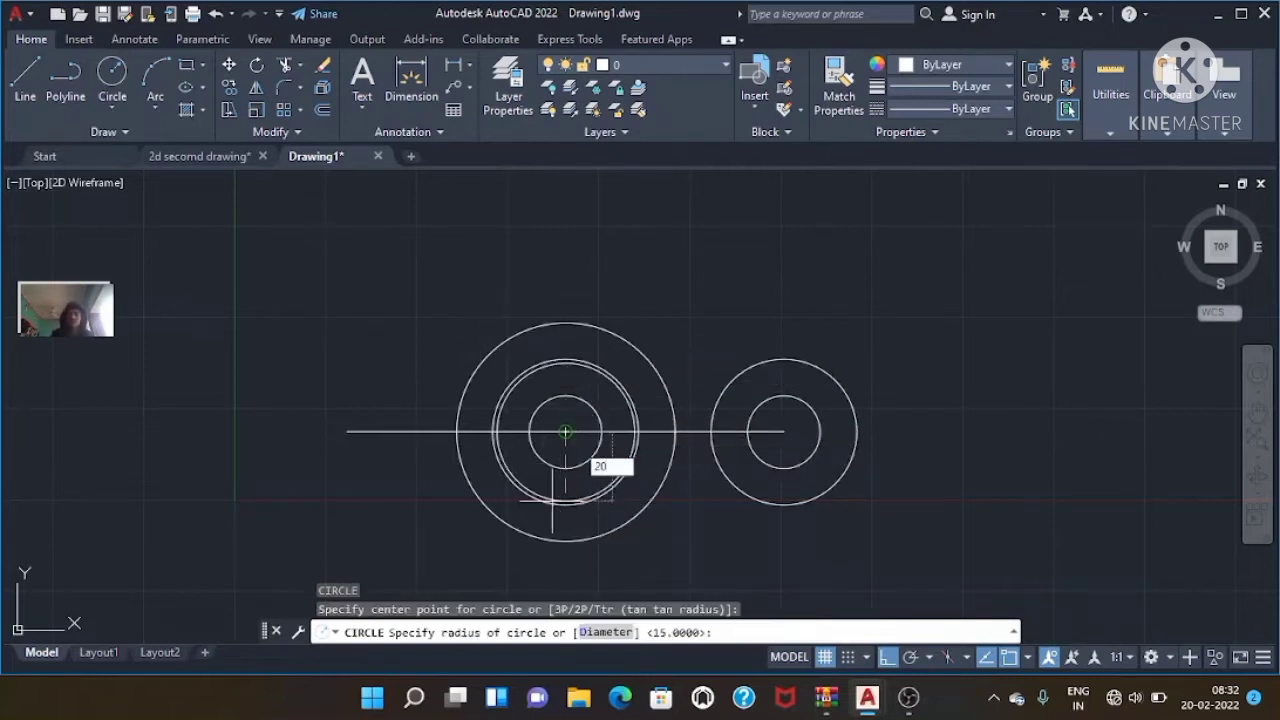
pyautogui.press('Return')
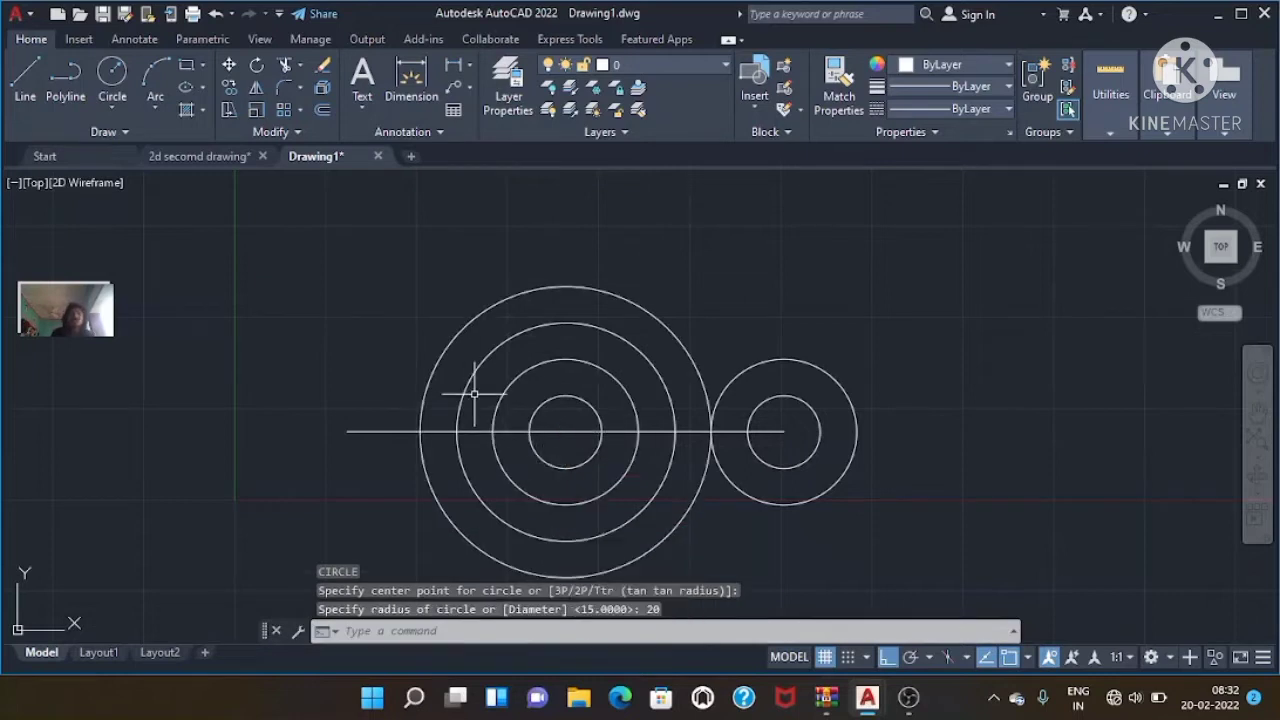
pyautogui.press('Escape')
pyautogui.press('Escape')
pyautogui.press('Escape')
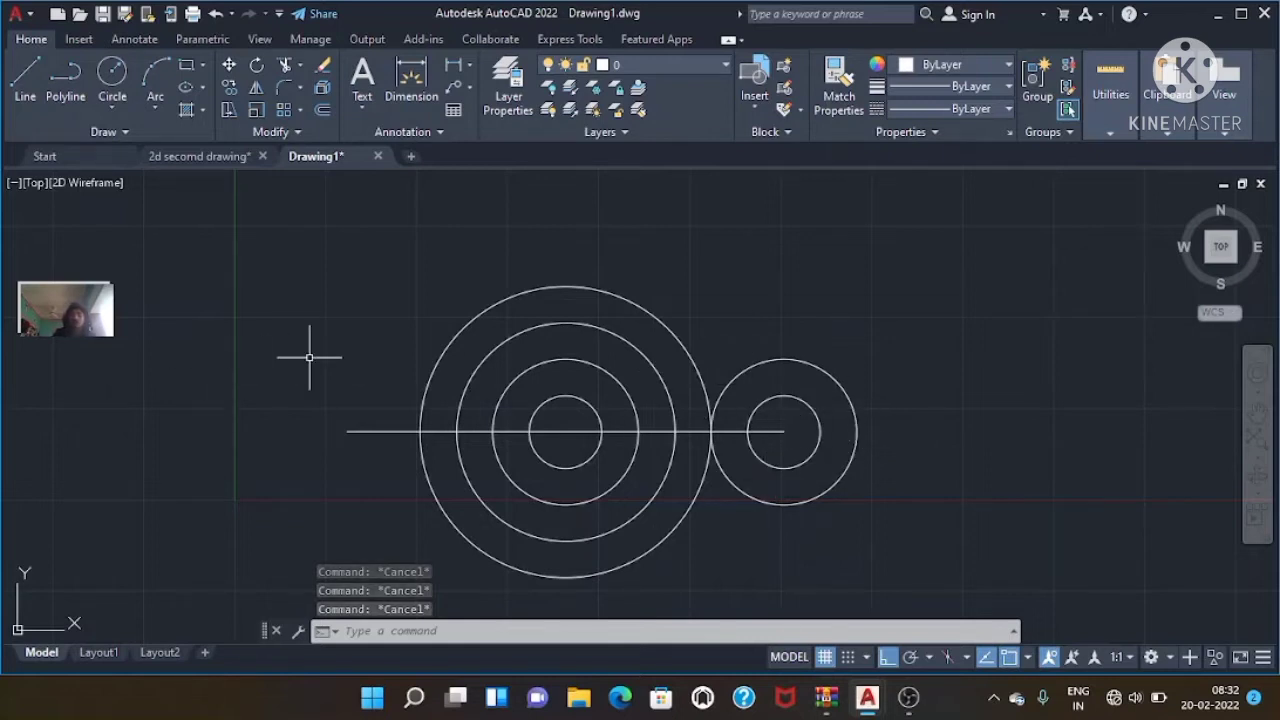
# - Mirror the radius 5 and 10 right circles about a vertical axis through the centre, keeping originals
pyautogui.write('mi')
pyautogui.press('Return')
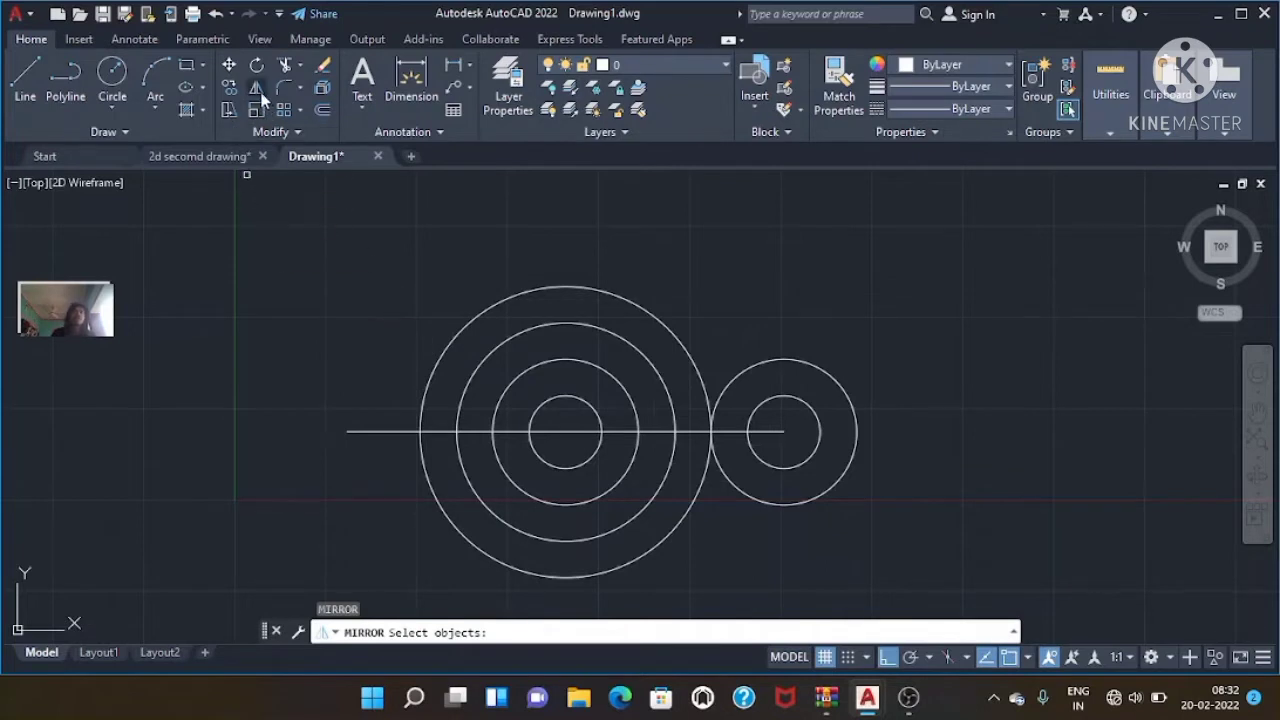
pyautogui.click(759, 364)
pyautogui.click(809, 406)
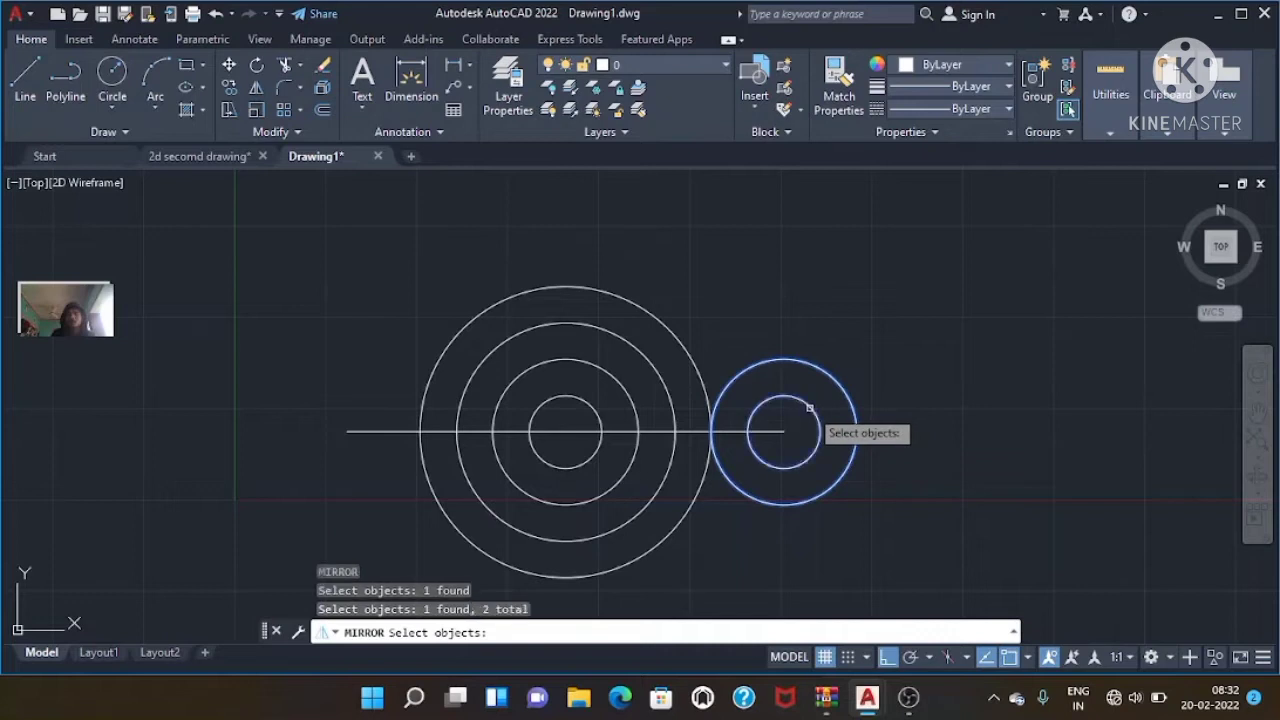
pyautogui.press('Return')
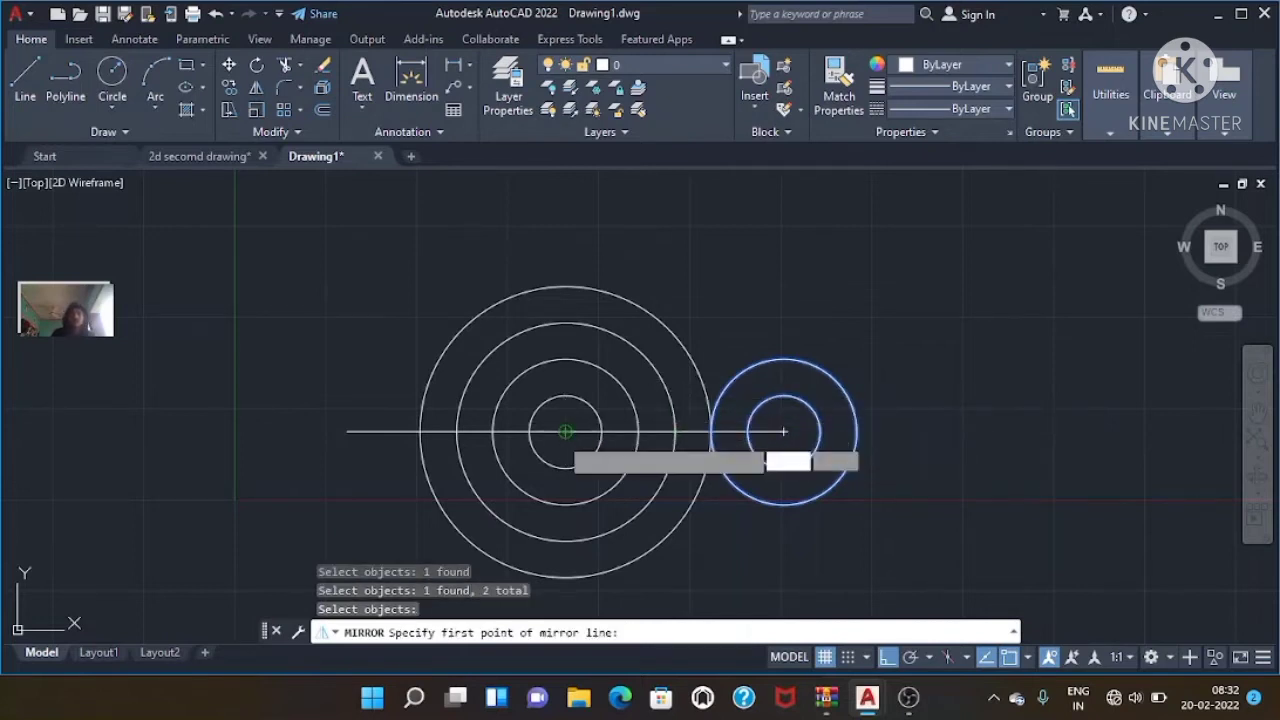
pyautogui.click(565, 431)
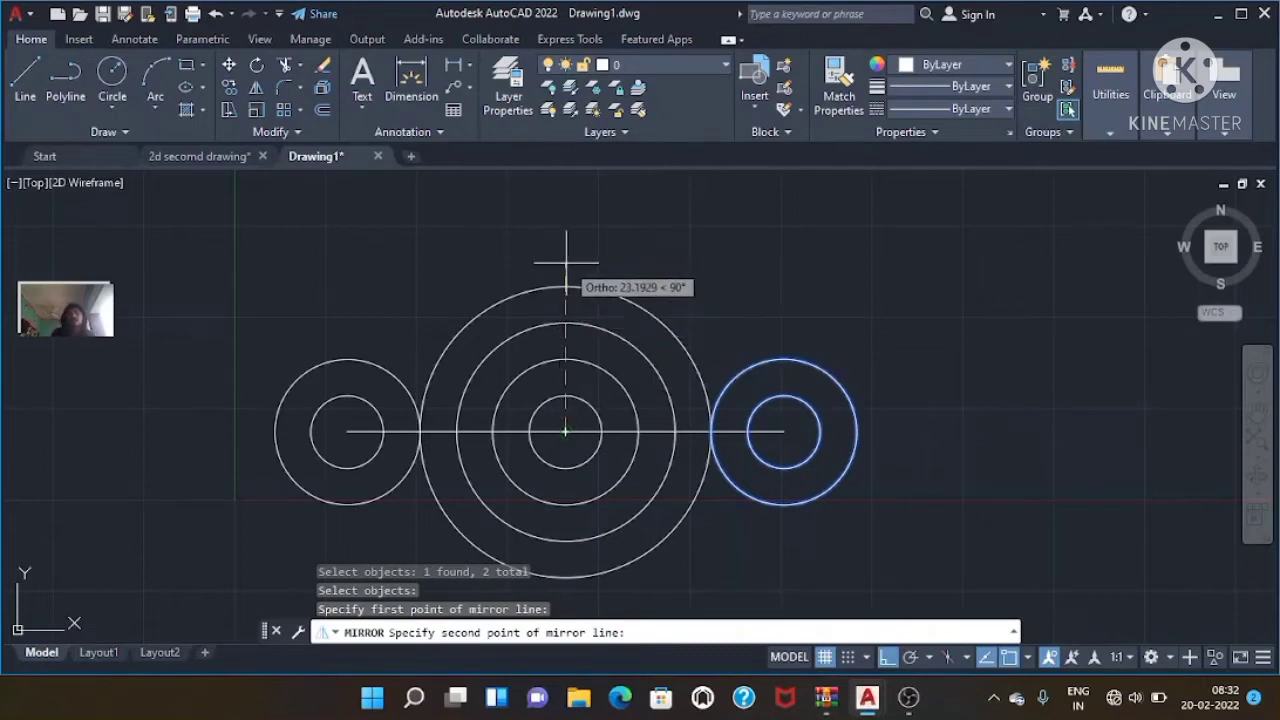
pyautogui.click(566, 263)
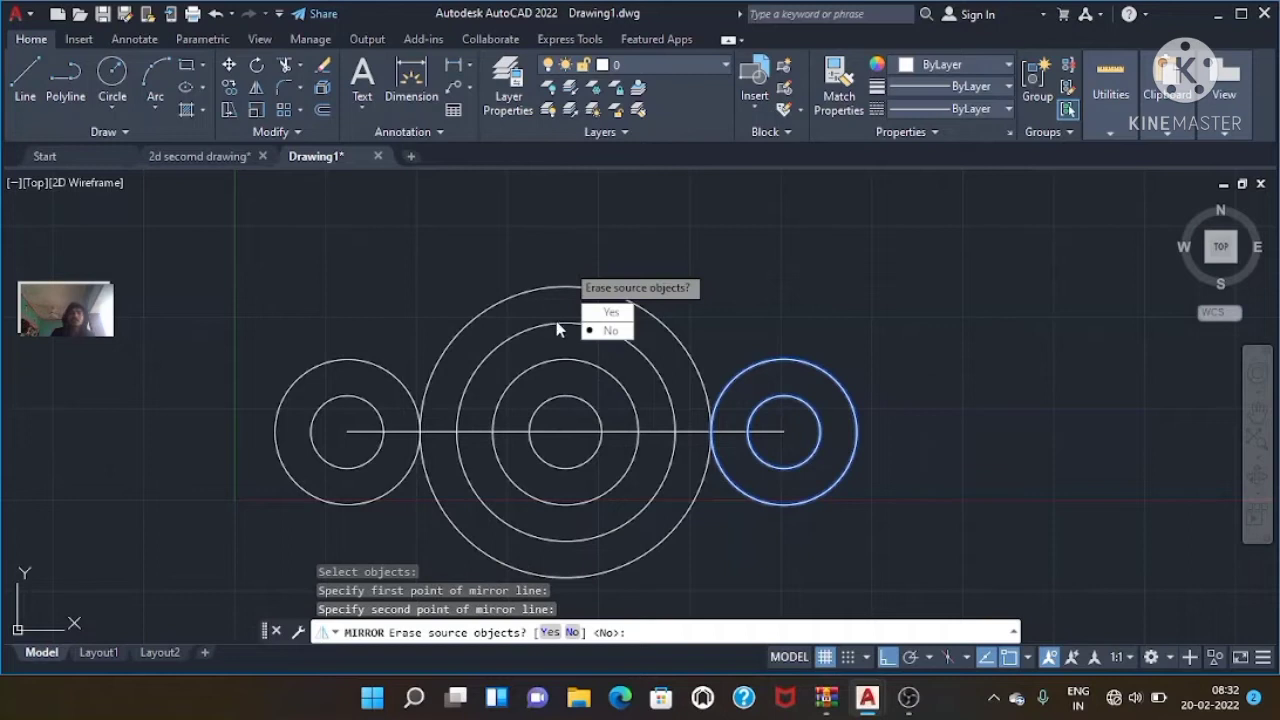
pyautogui.click(609, 331)
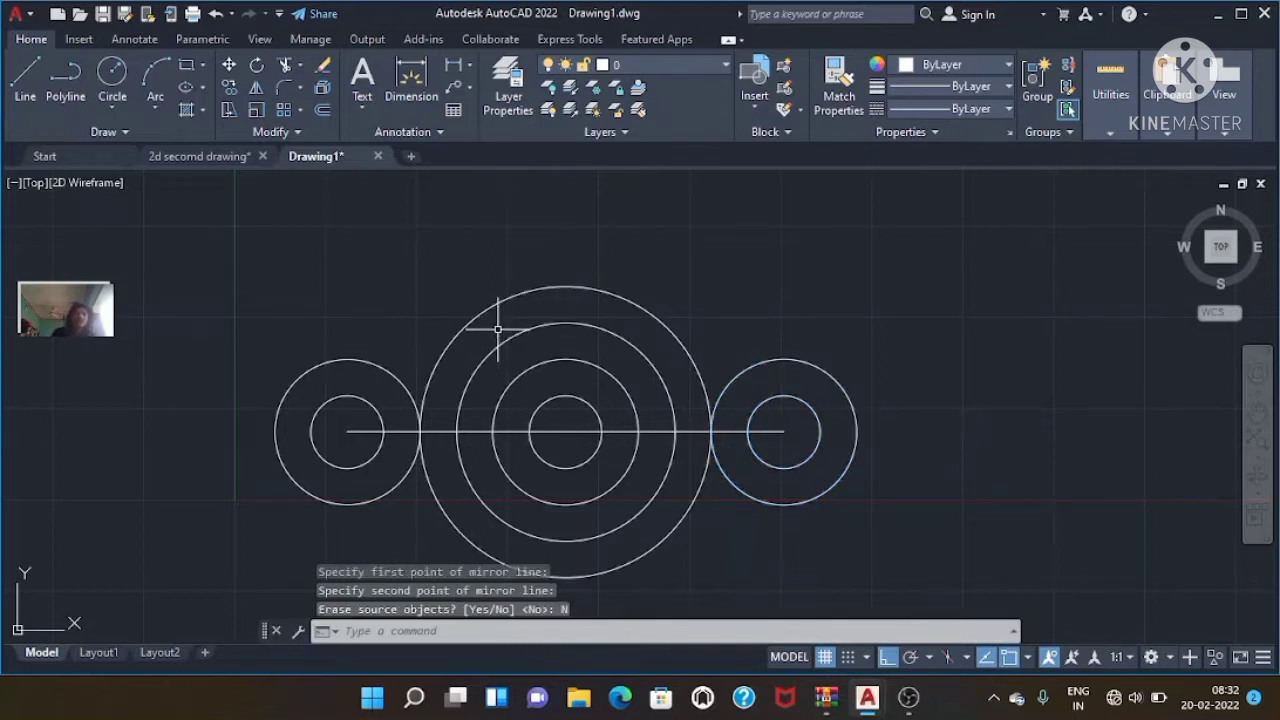
pyautogui.press('Escape')
pyautogui.press('Escape')
pyautogui.press('Escape')
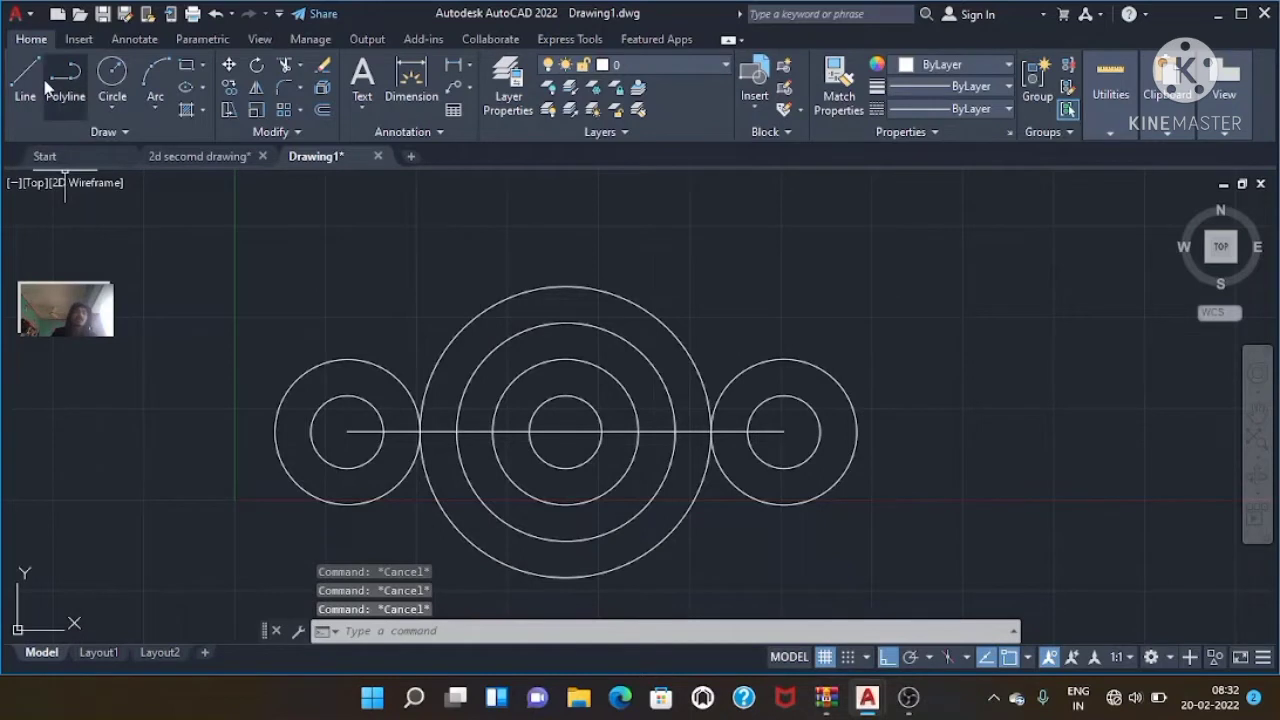
# - Draw an upper tangent line from the left radius 10 circle to the radius 20 circle
pyautogui.click(27, 80)
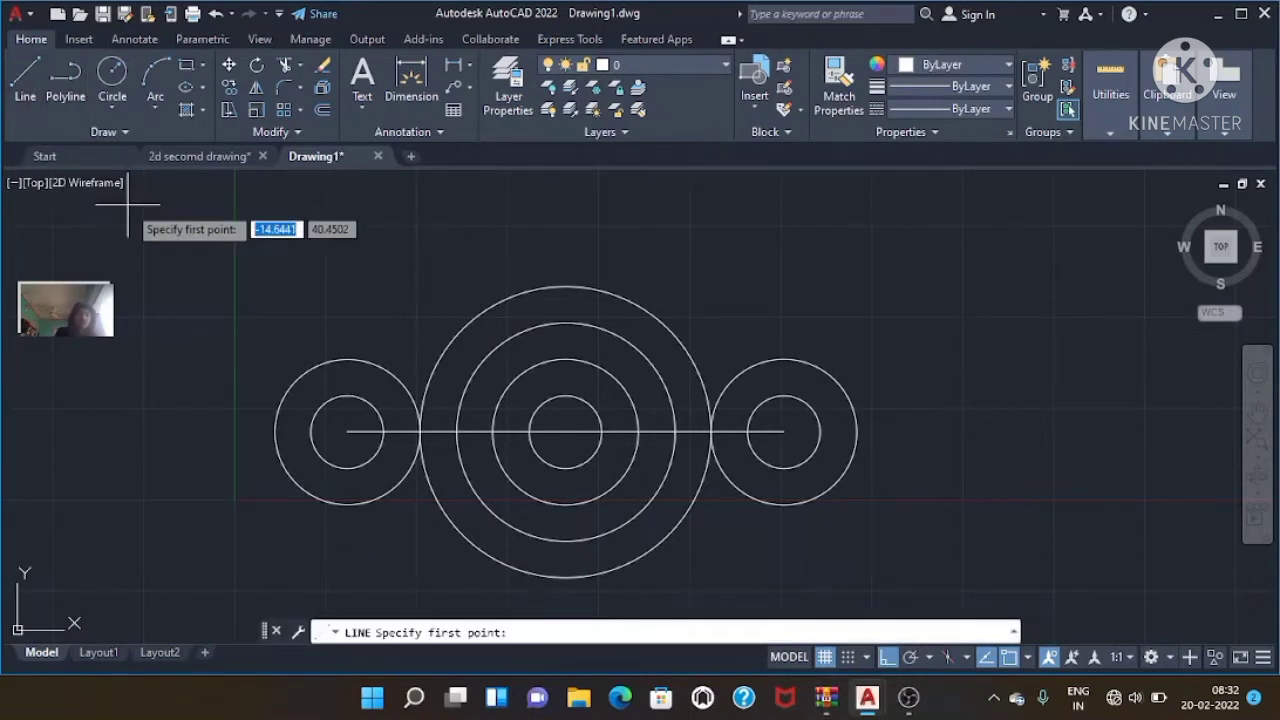
pyautogui.write('ta')
pyautogui.press('Return')
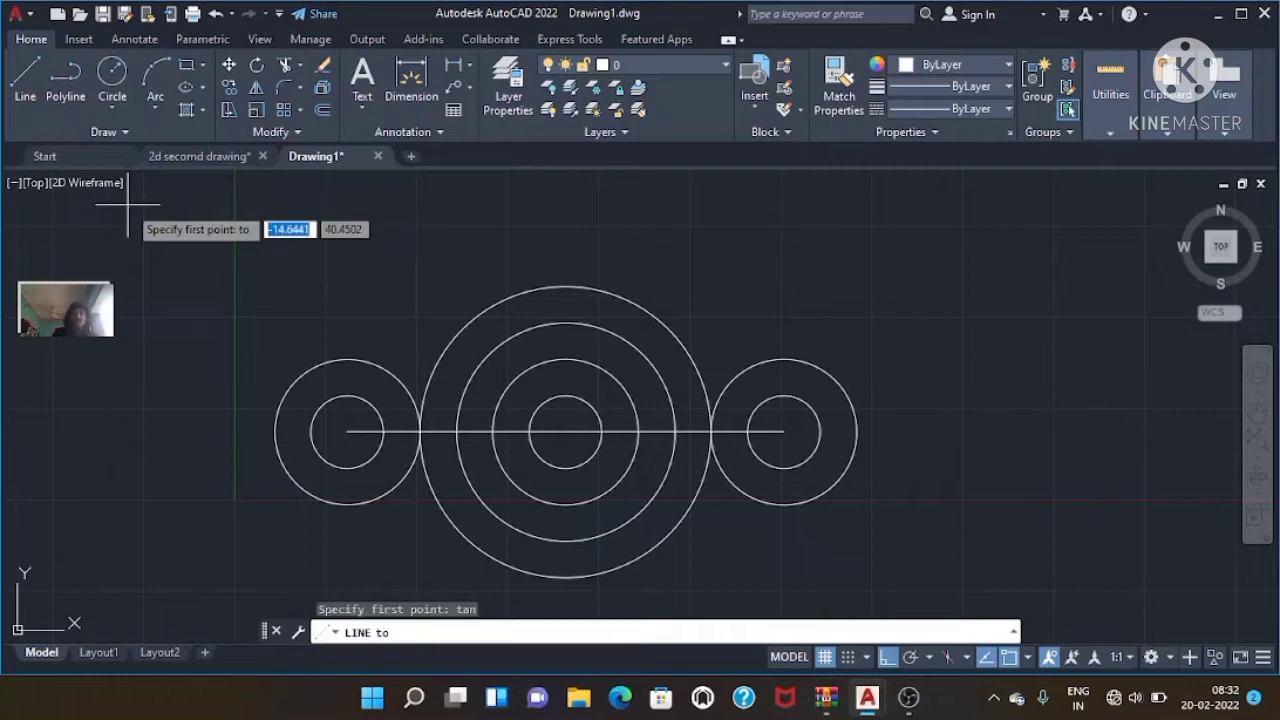
pyautogui.click(355, 360)
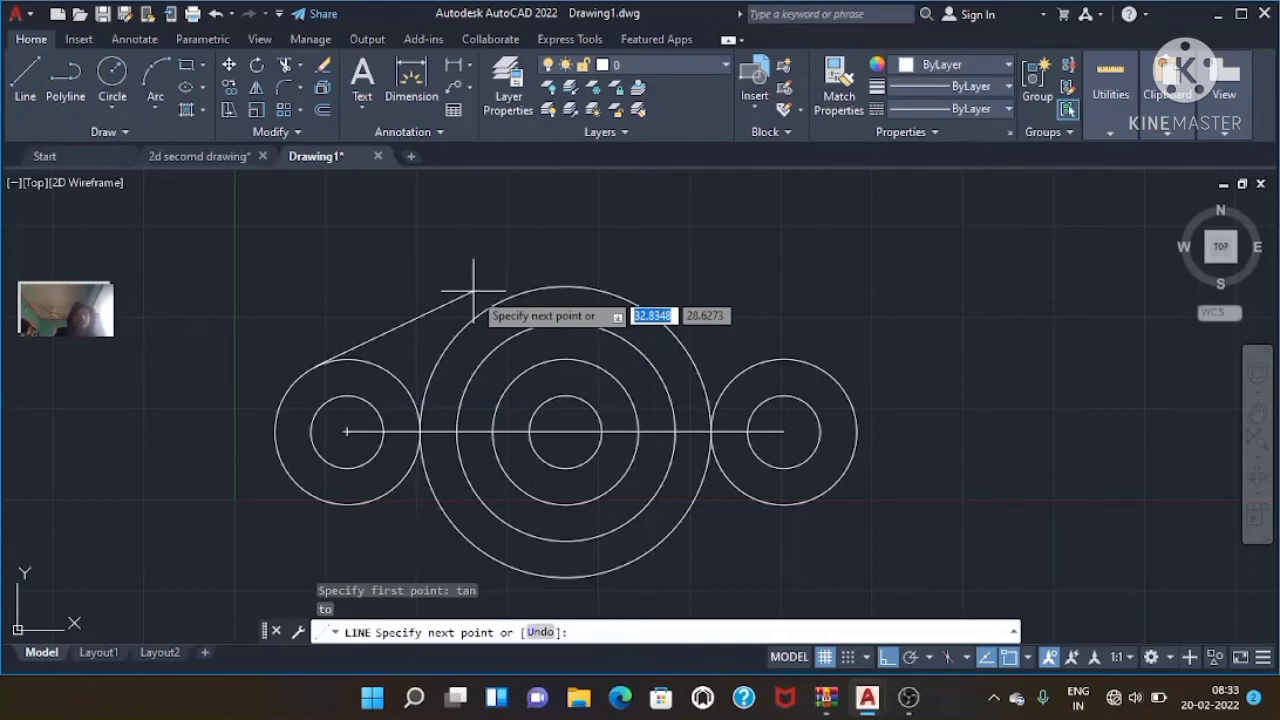
pyautogui.write('n')
pyautogui.press('Return')
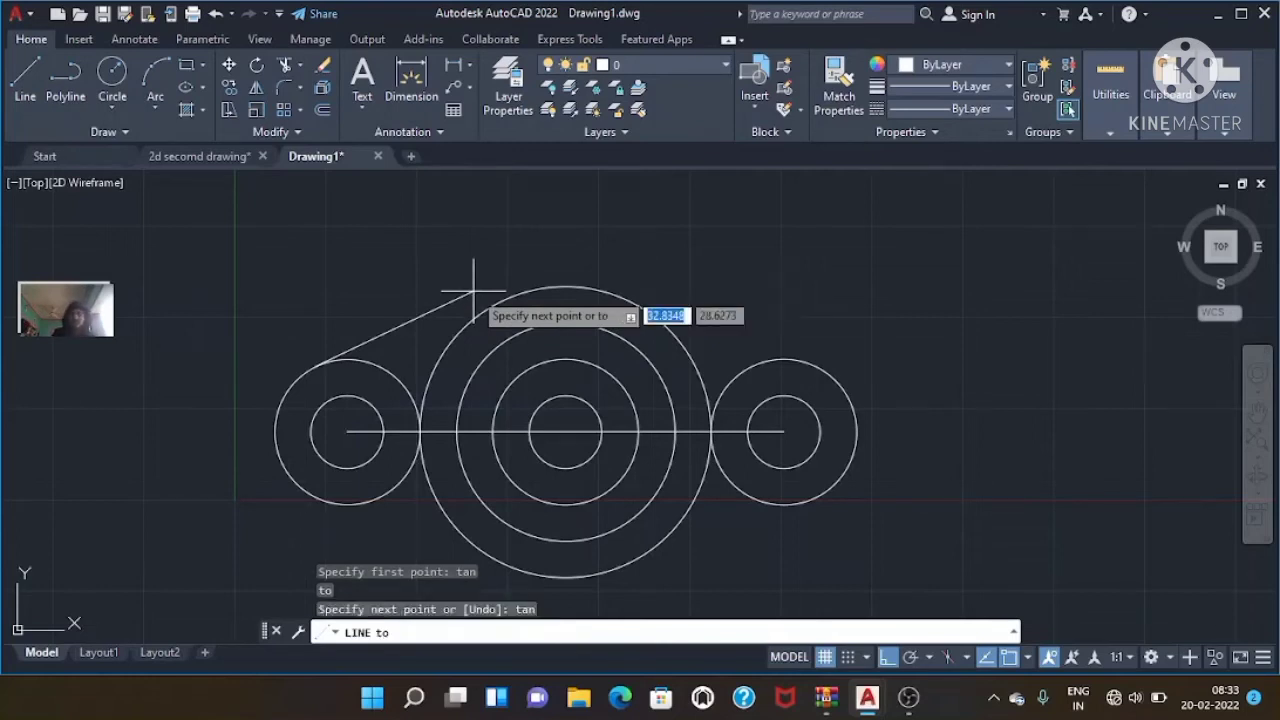
pyautogui.click(524, 288)
pyautogui.press('Escape')
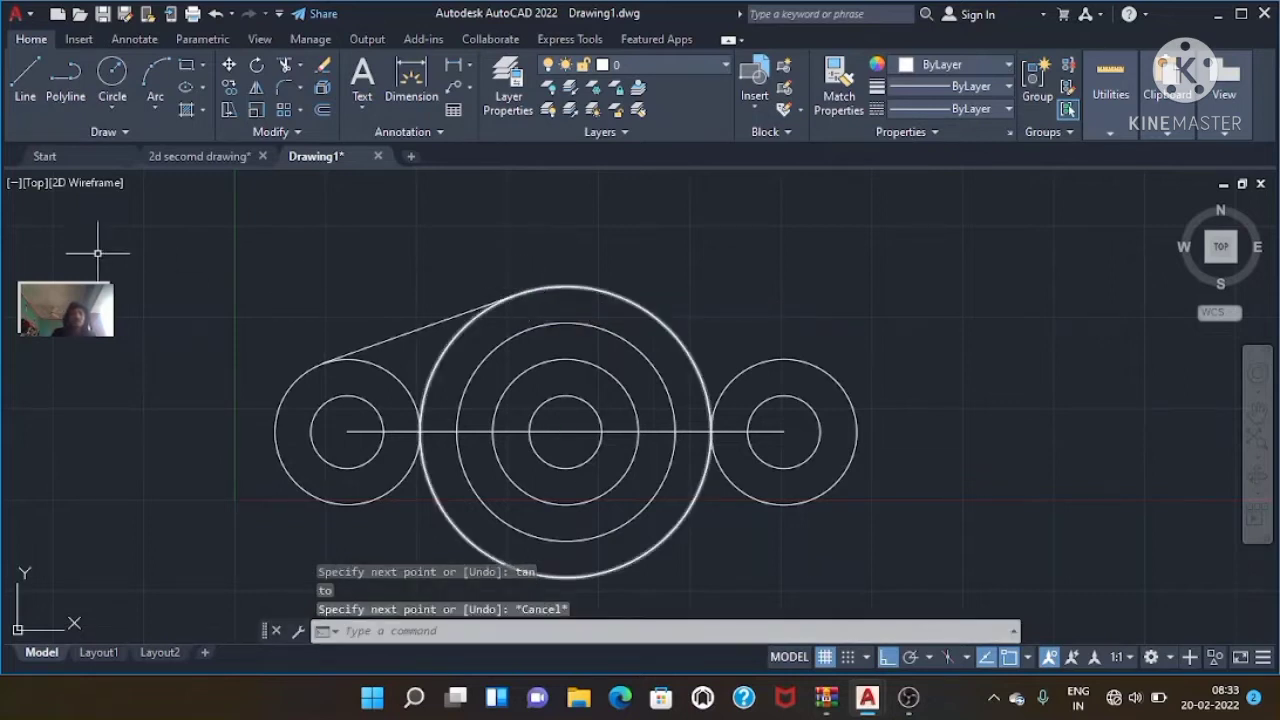
# - Draw an upper tangent line from the radius 20 circle to the right radius 10 circle
pyautogui.click(22, 88)
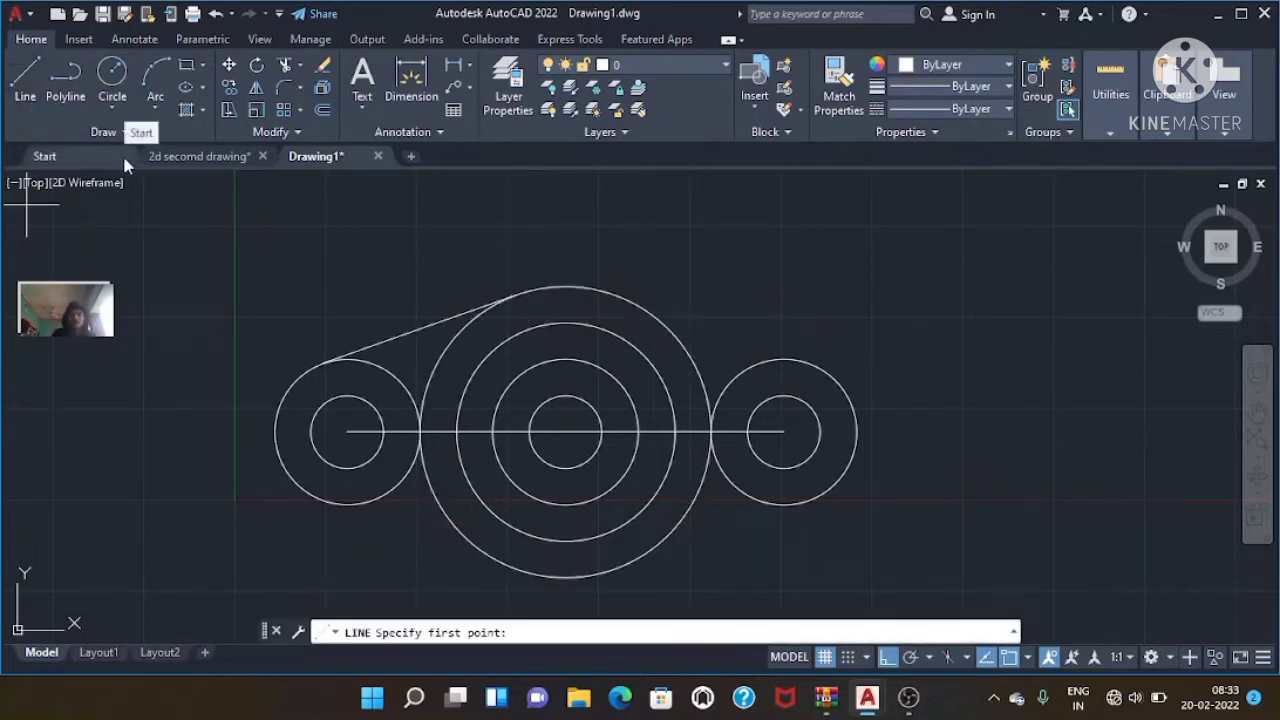
pyautogui.write('tan')
pyautogui.press('Return')
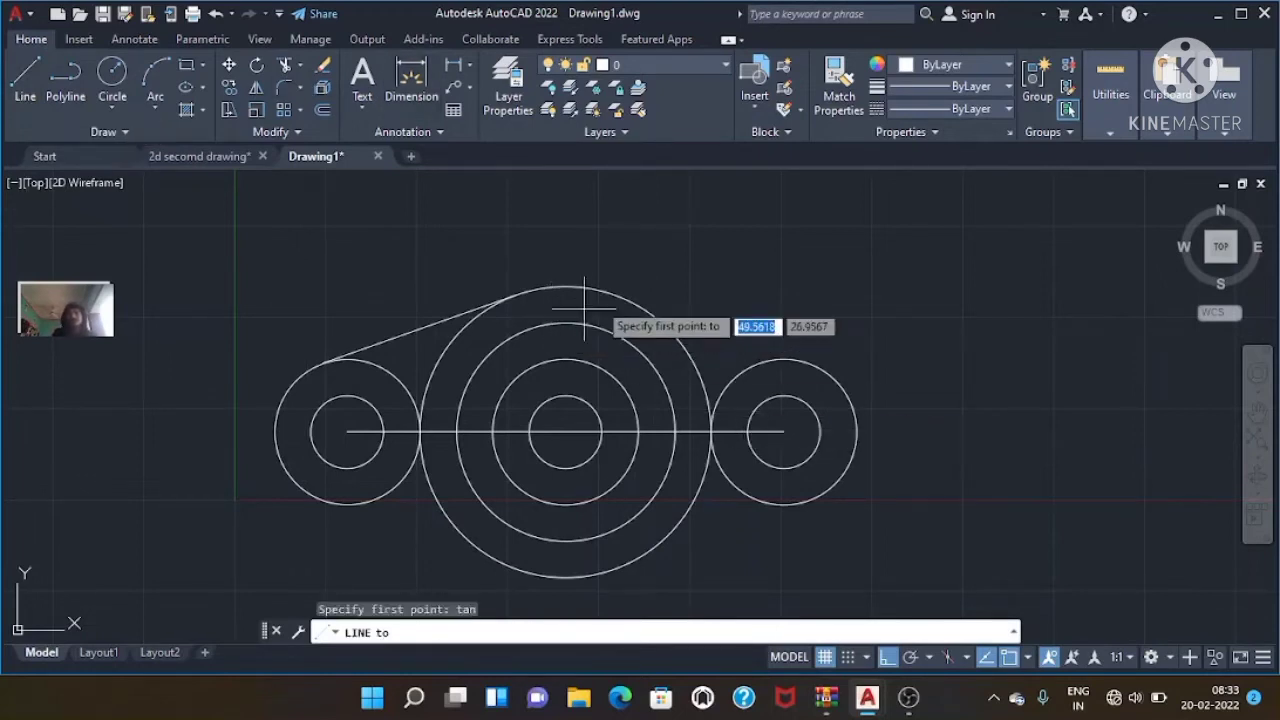
pyautogui.click(606, 287)
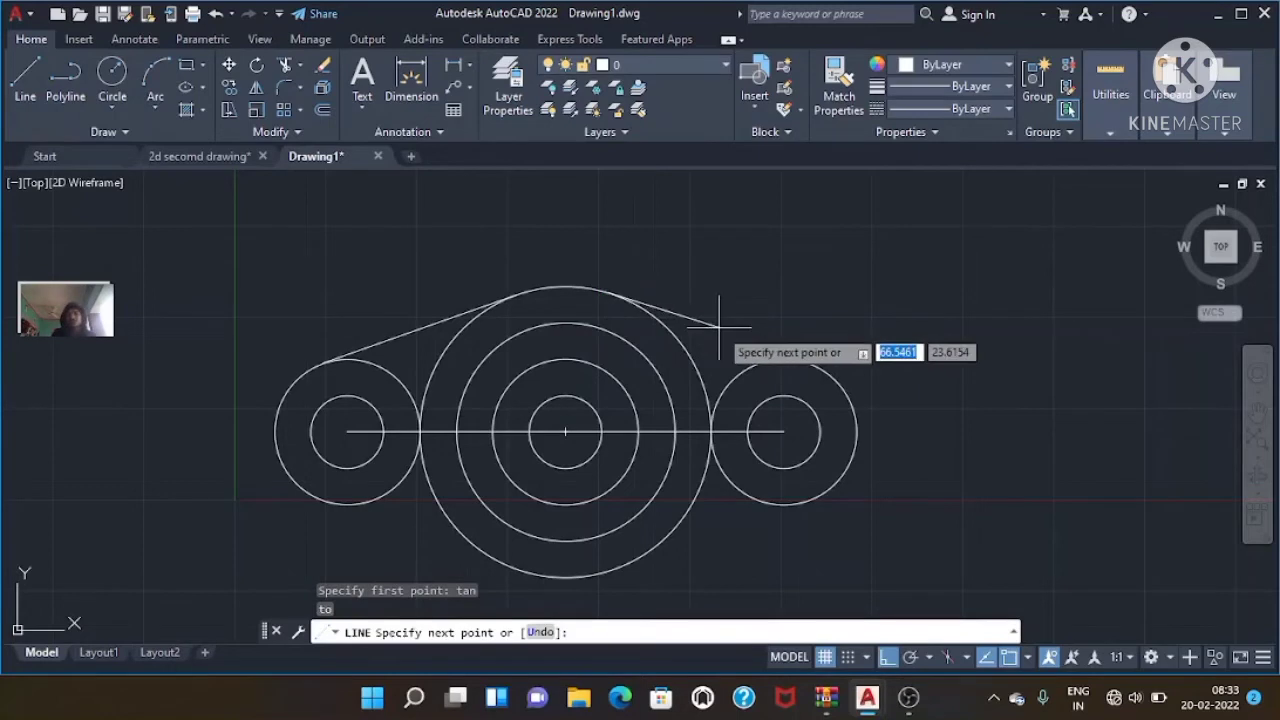
pyautogui.write('tan')
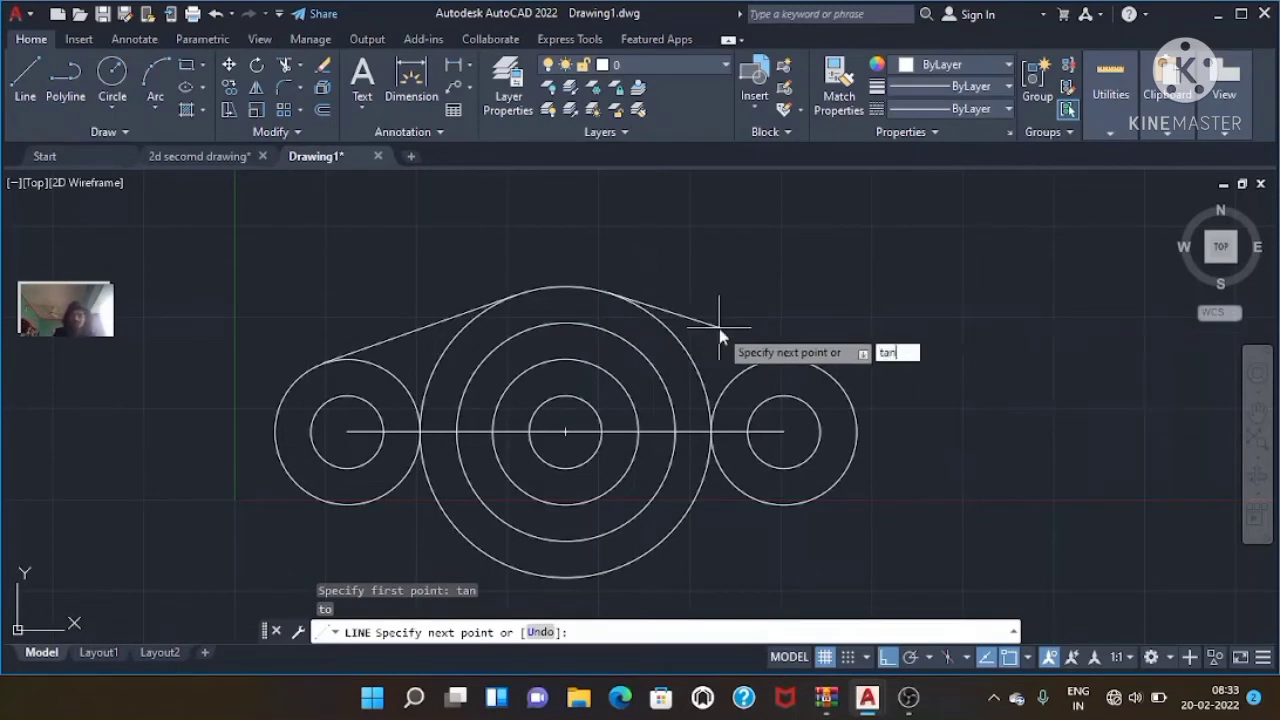
pyautogui.press('Return')
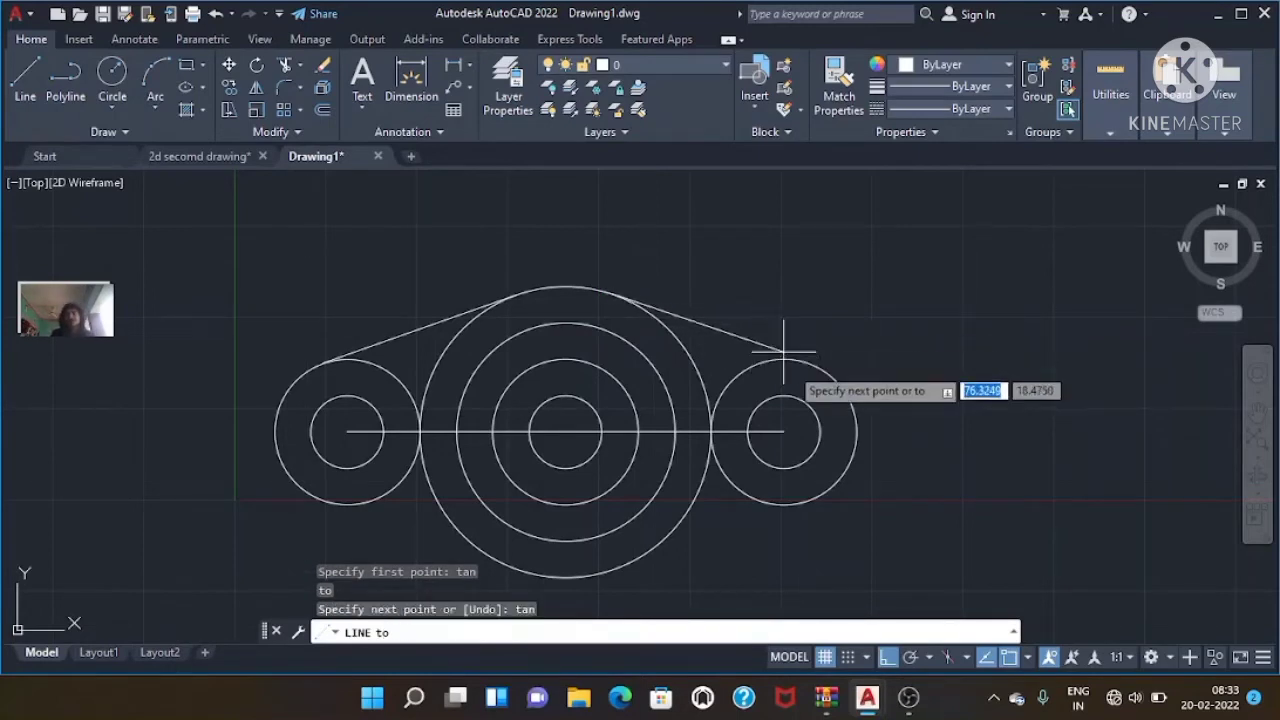
pyautogui.click(795, 358)
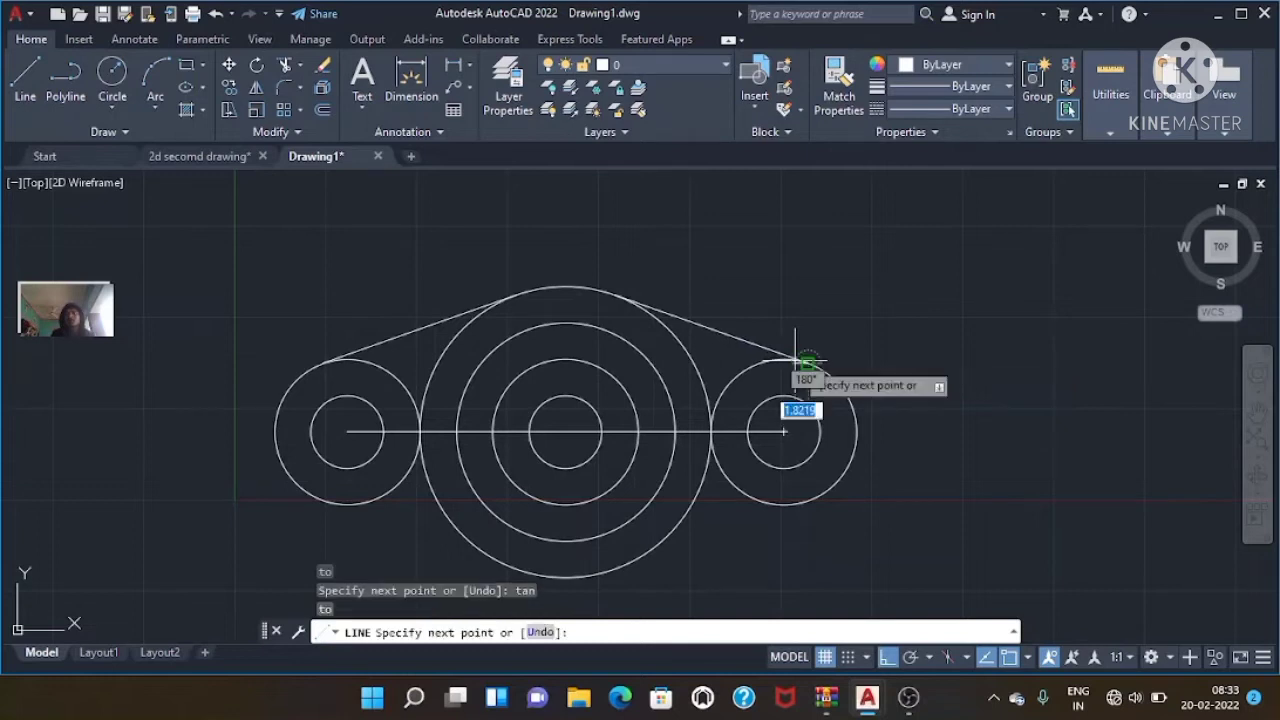
pyautogui.press('Escape')
pyautogui.press('Escape')
pyautogui.press('Escape')
pyautogui.press('Escape')
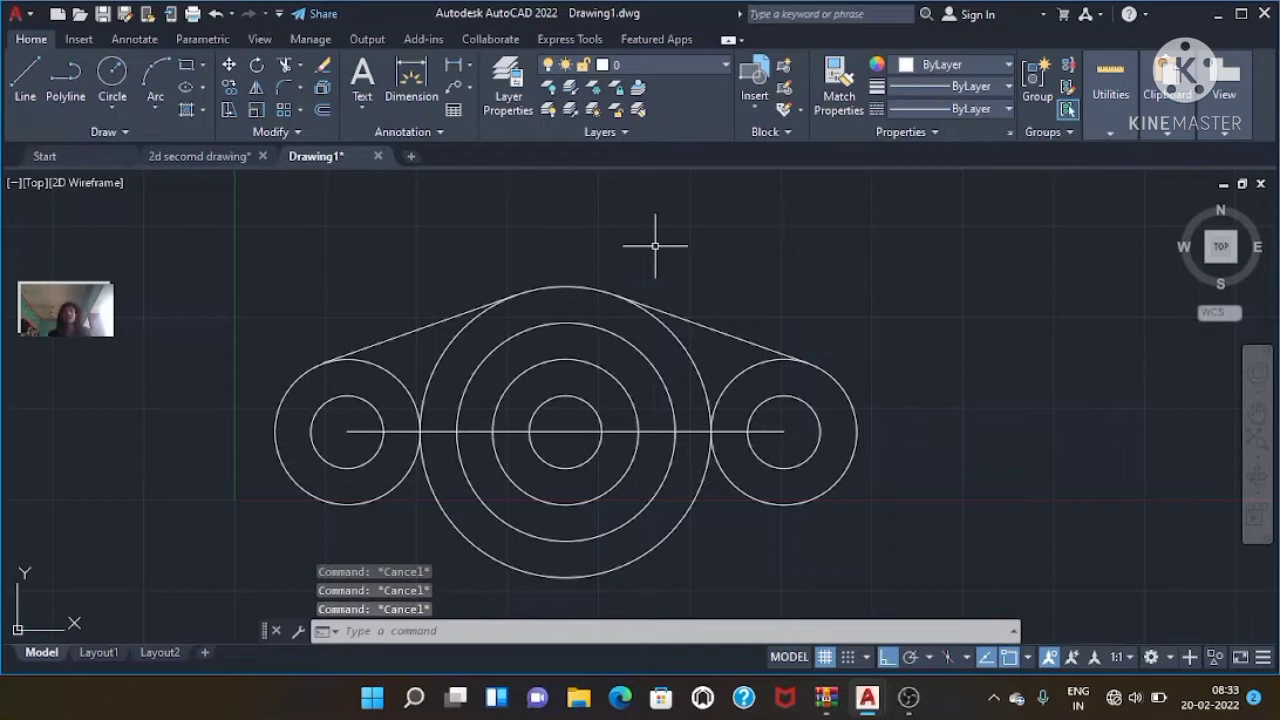
# - Mirror both upper tangent lines about the axis through the side circle centres, keeping originals
pyautogui.write('mi')
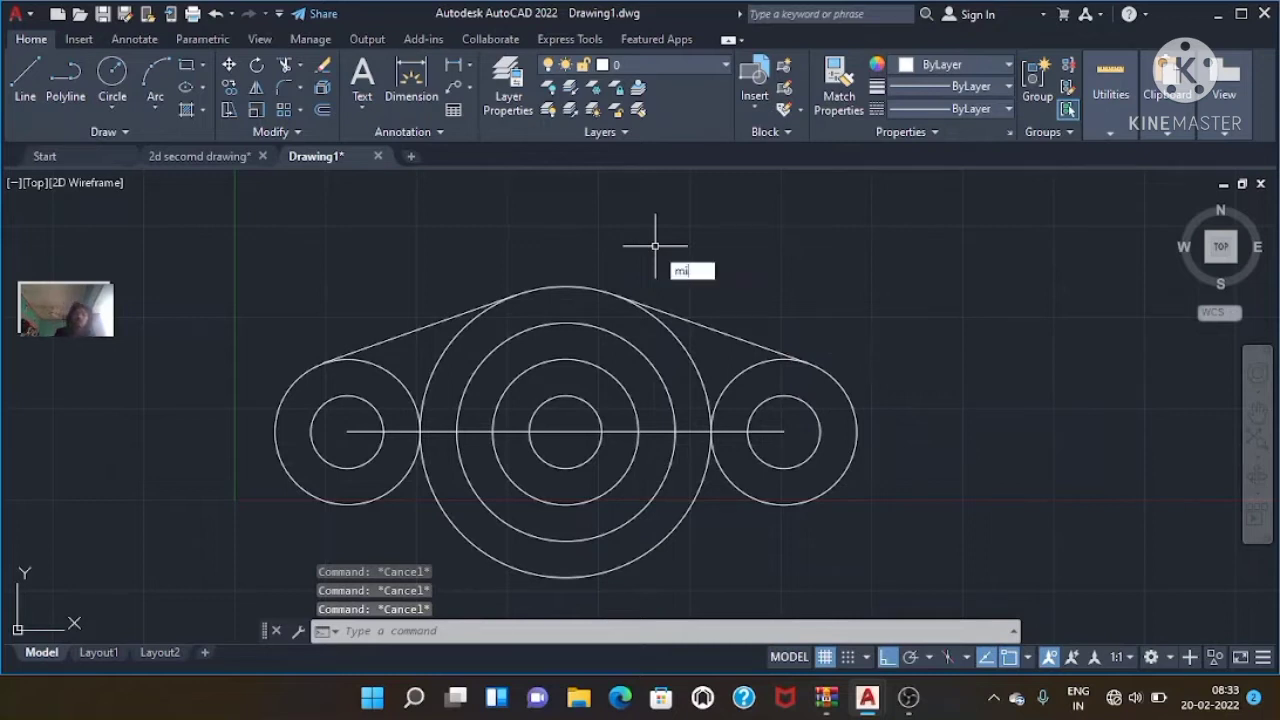
pyautogui.press('Return')
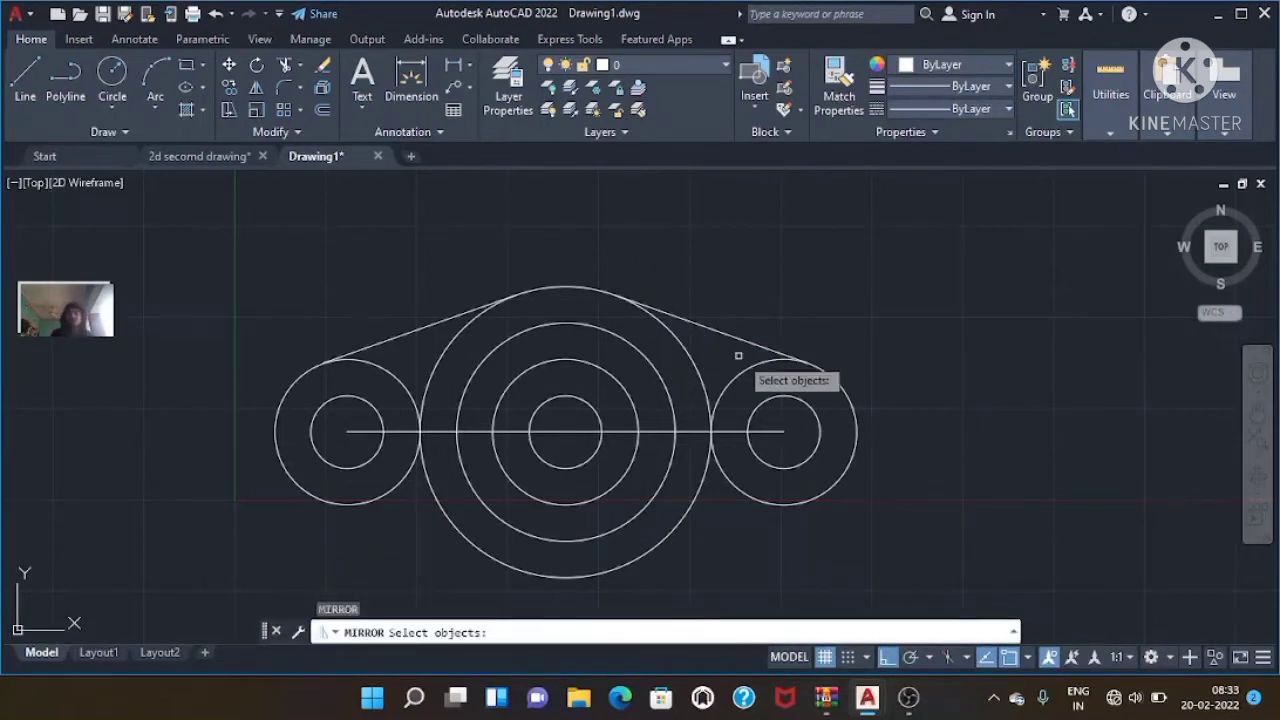
pyautogui.click(722, 331)
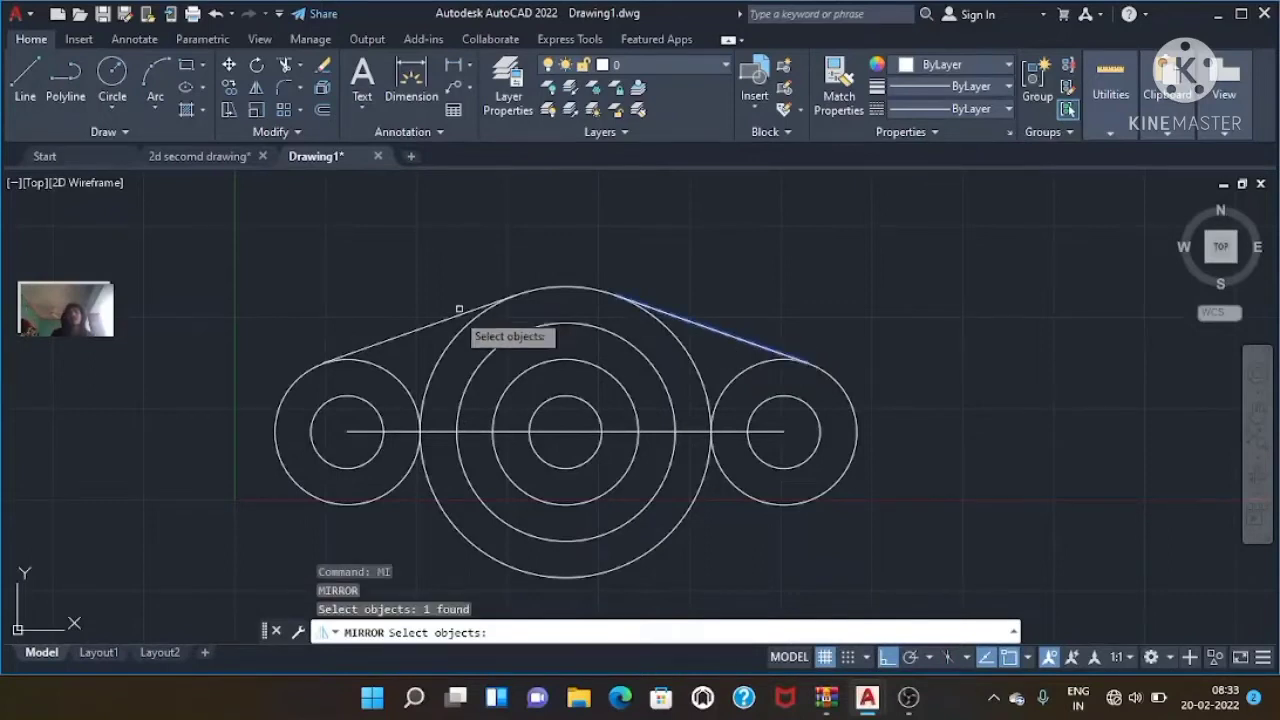
pyautogui.click(452, 316)
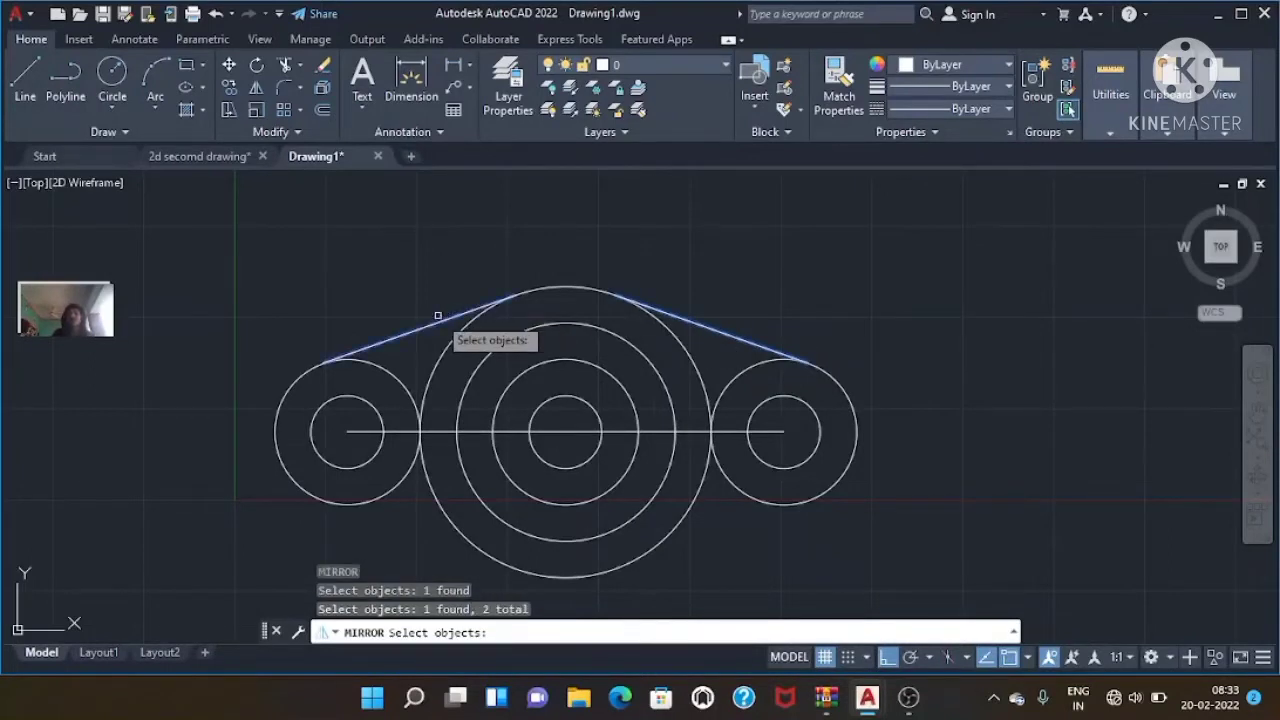
pyautogui.press('Return')
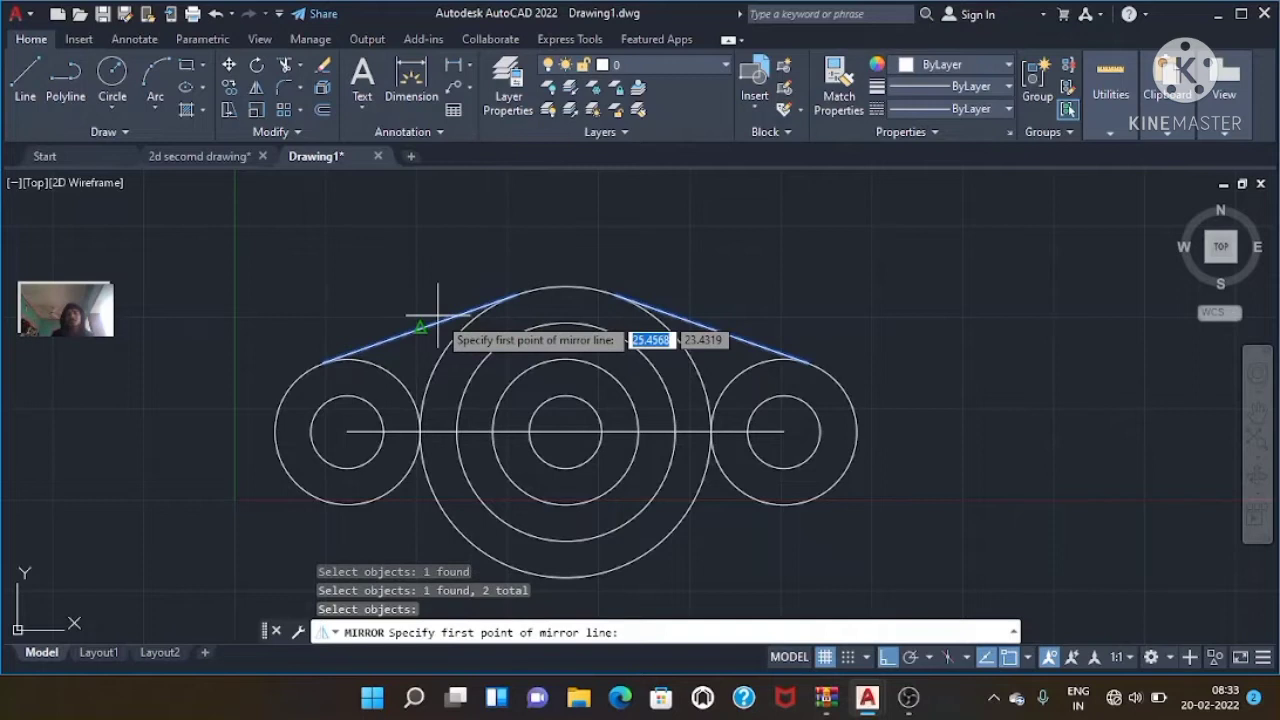
pyautogui.click(346, 431)
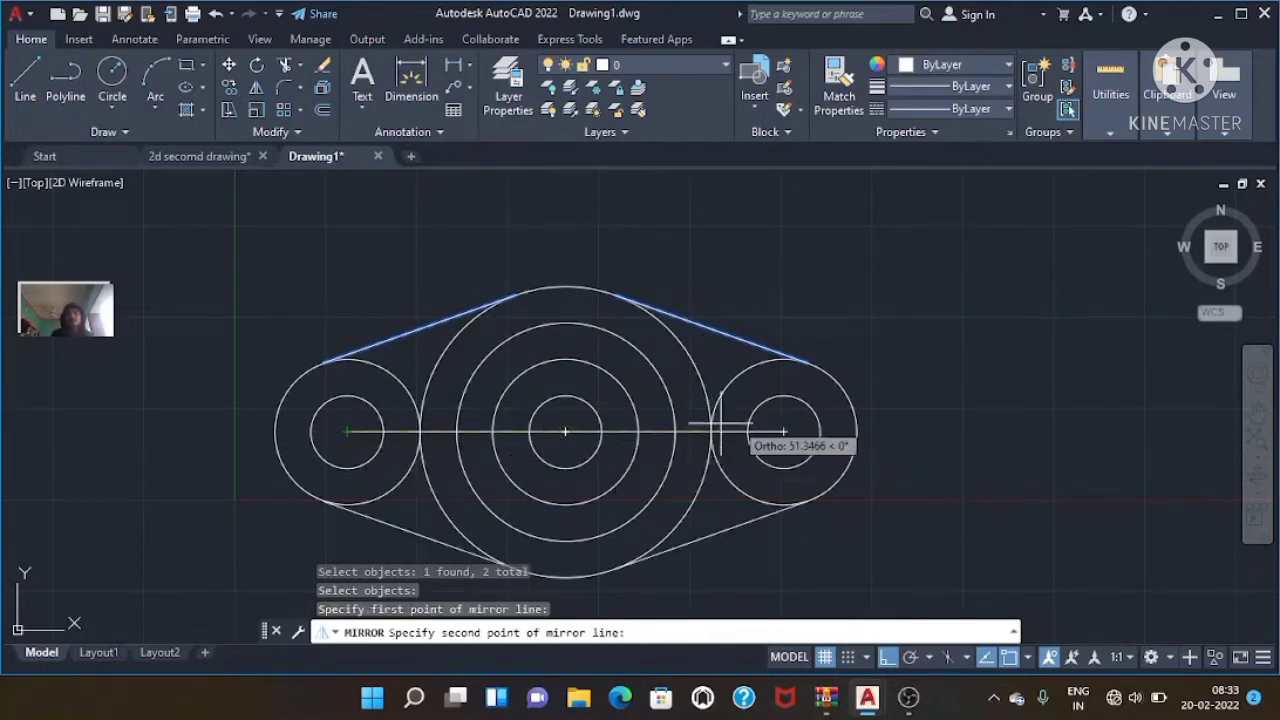
pyautogui.click(783, 431)
pyautogui.click(832, 500)
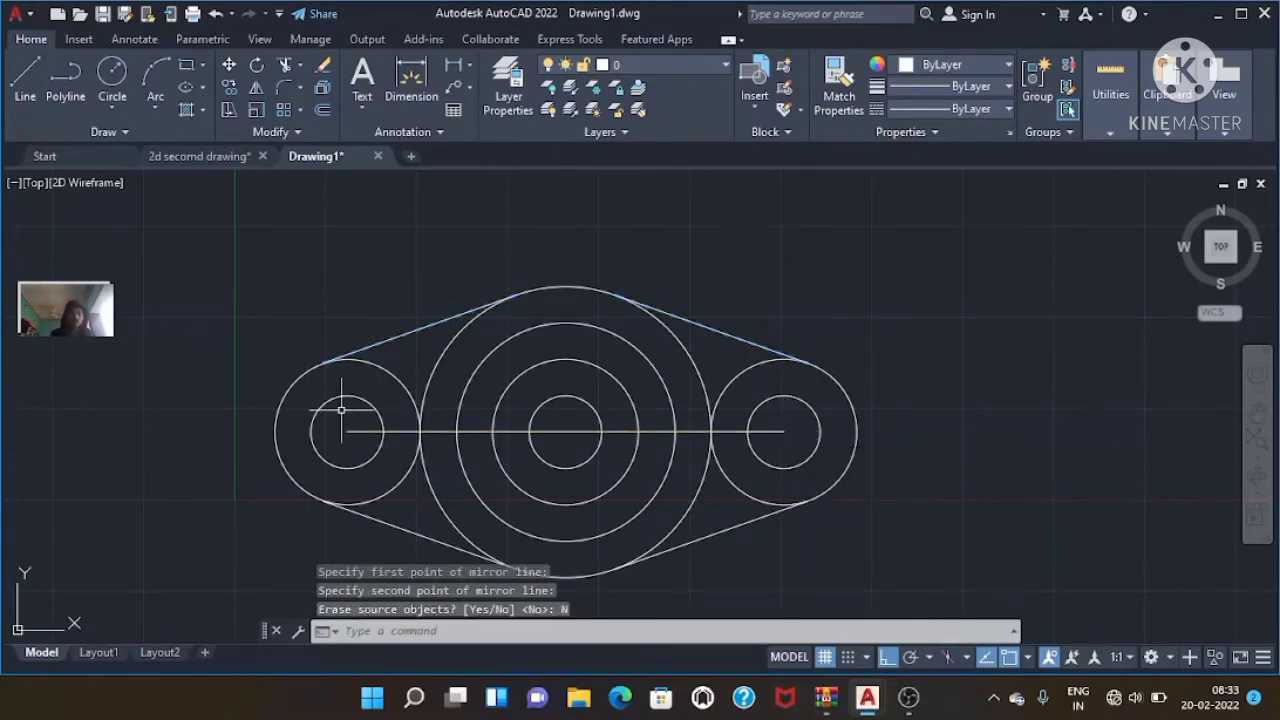
pyautogui.press('Escape')
pyautogui.press('Escape')
pyautogui.press('Escape')
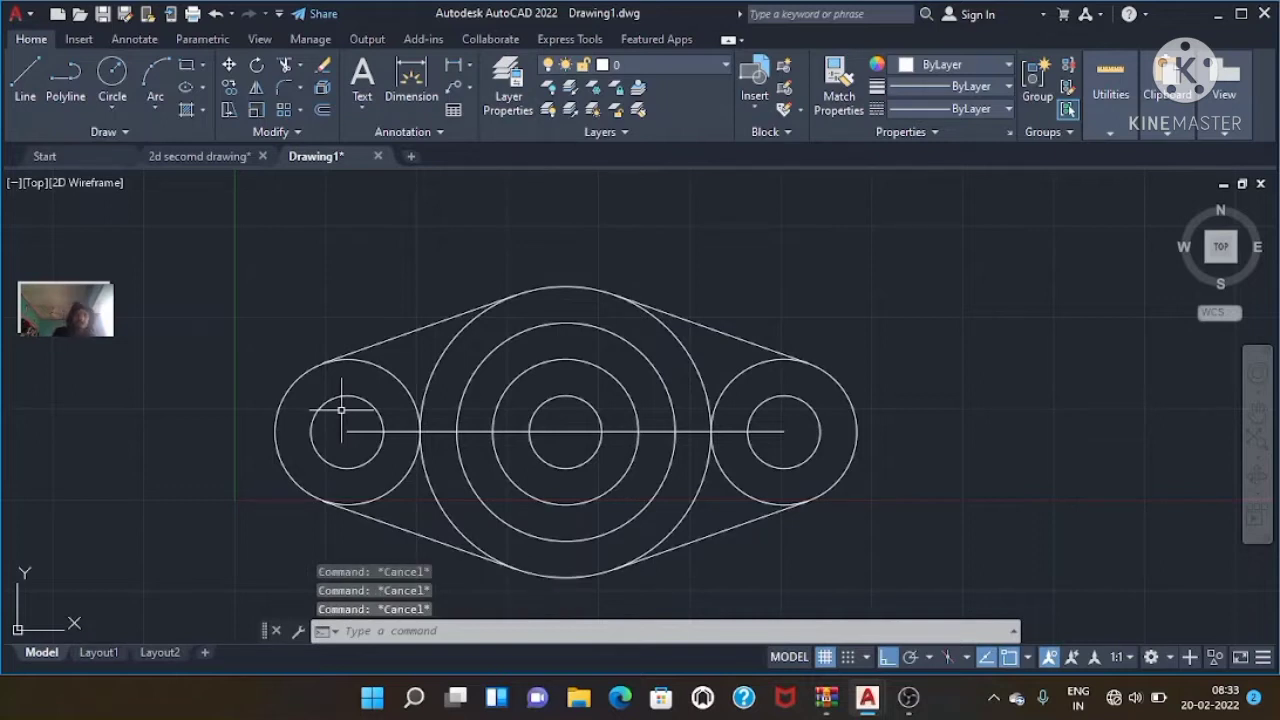
# - Trim the large circle's arcs inside the outline and erase the horizontal centre line
pyautogui.write('tr')
pyautogui.press('Return')
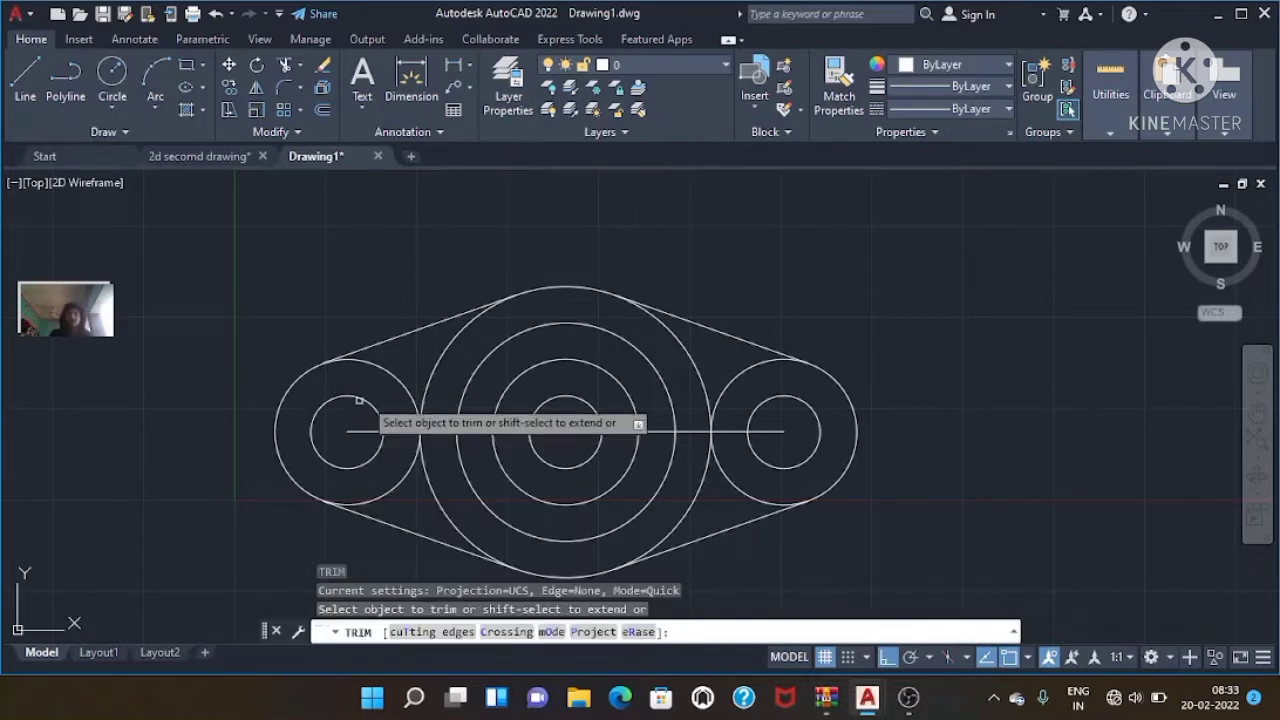
pyautogui.click(438, 362)
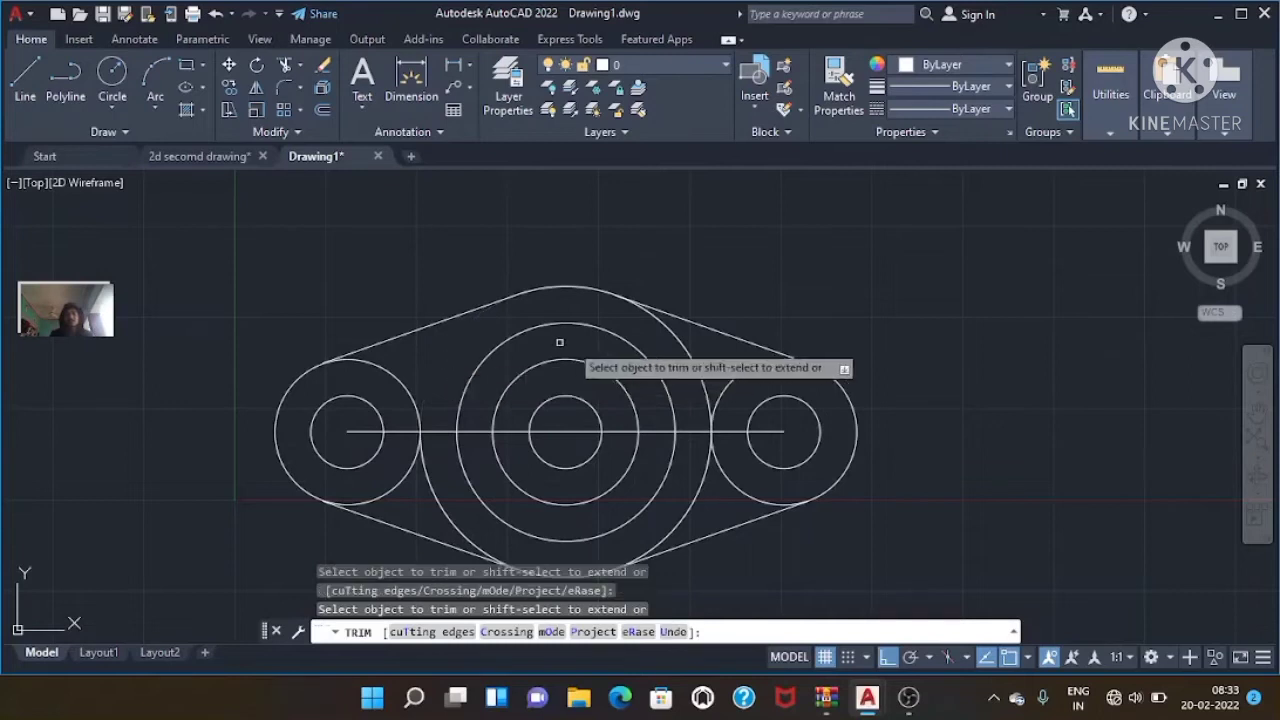
pyautogui.click(700, 364)
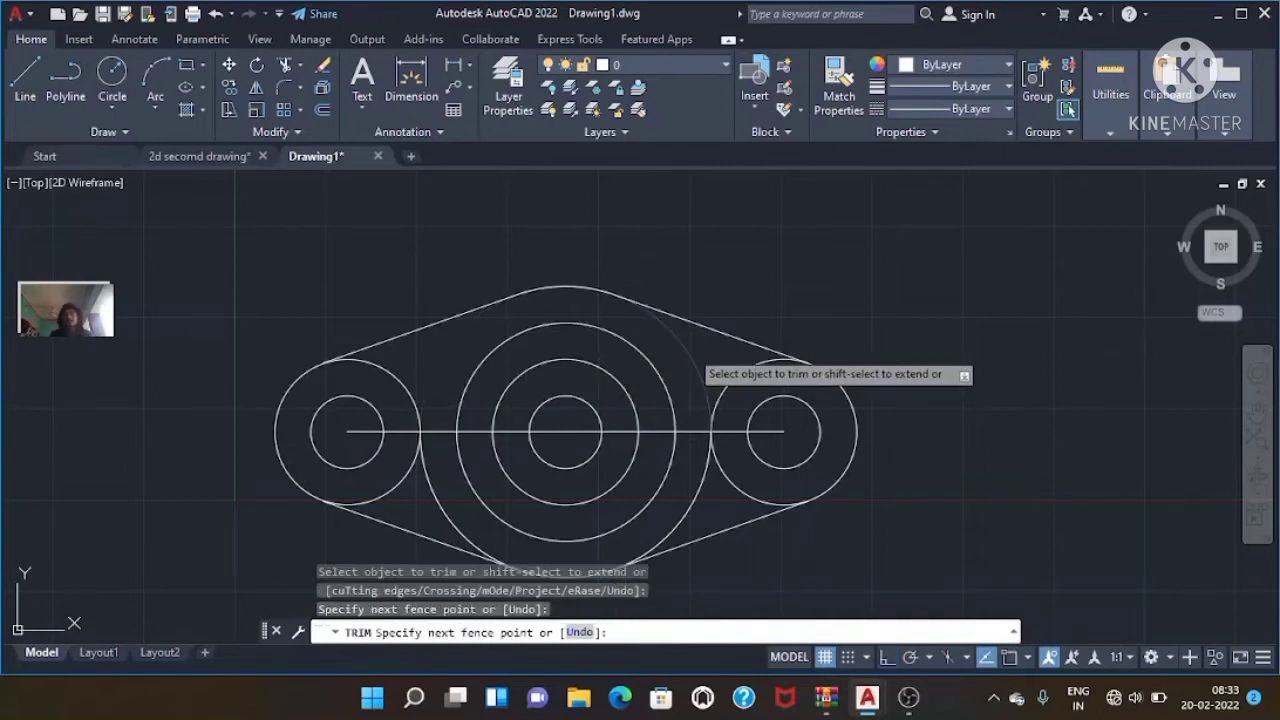
pyautogui.press('Return')
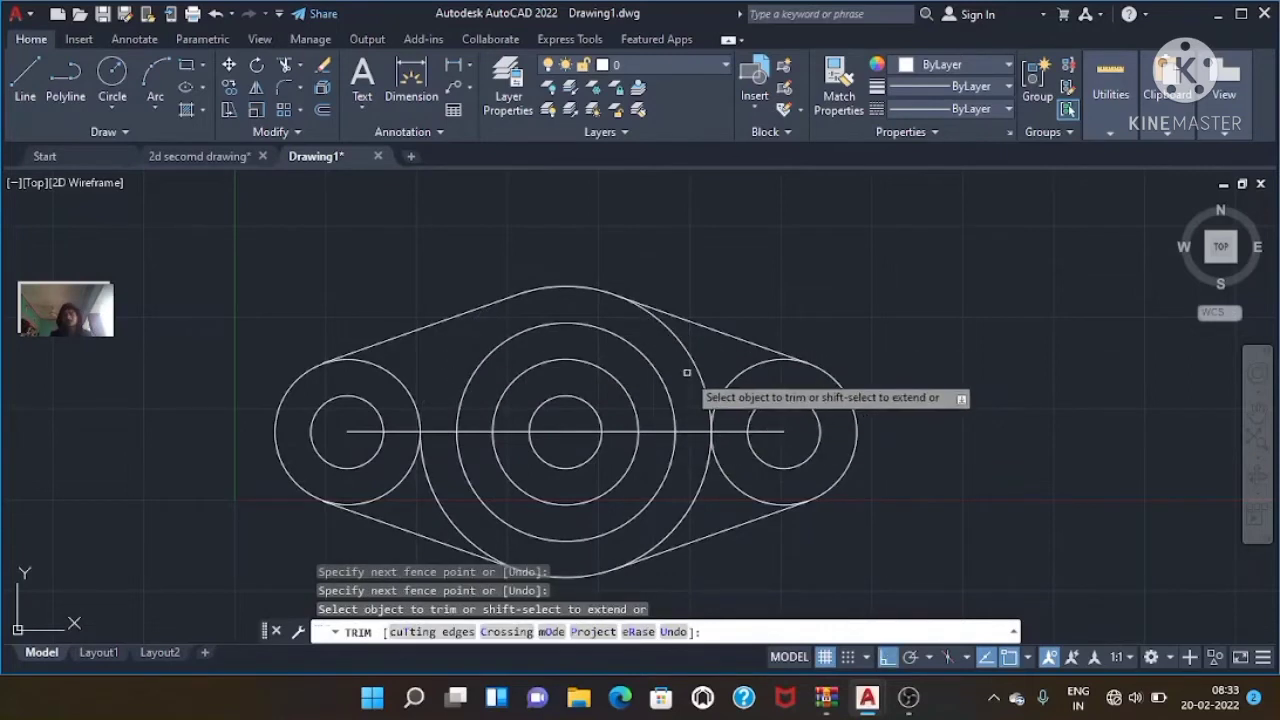
pyautogui.click(693, 366)
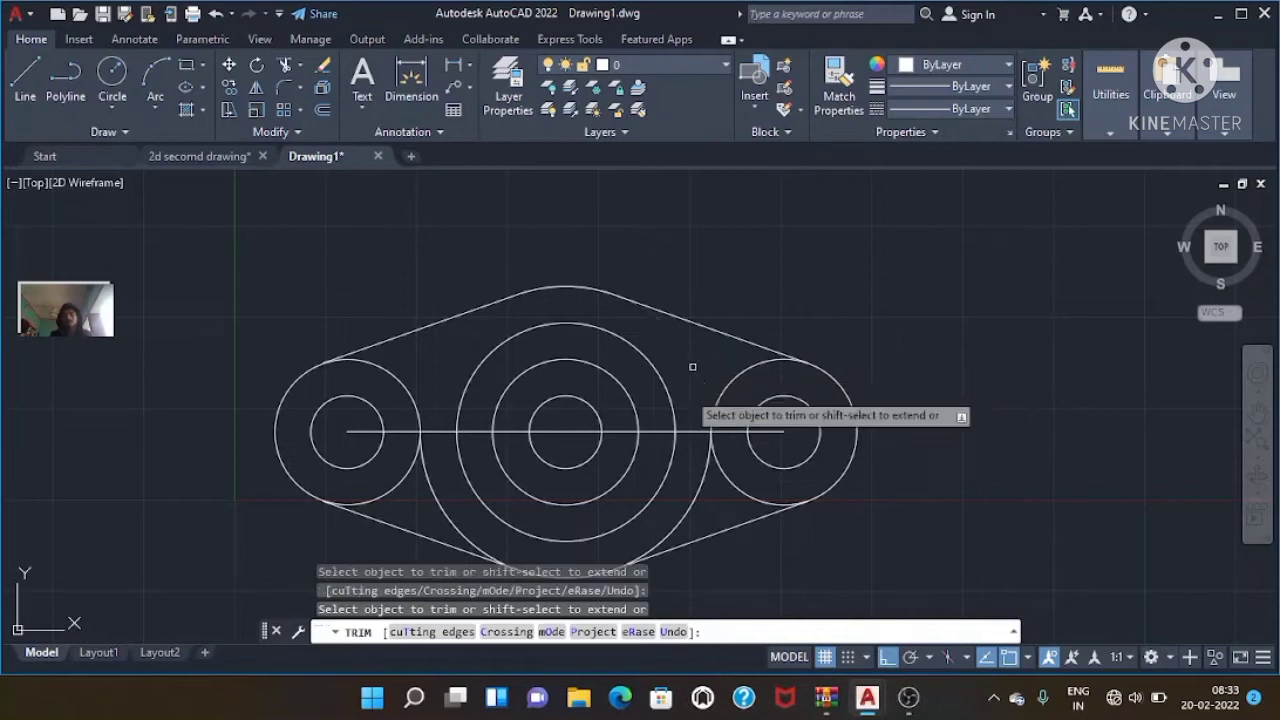
pyautogui.click(697, 490)
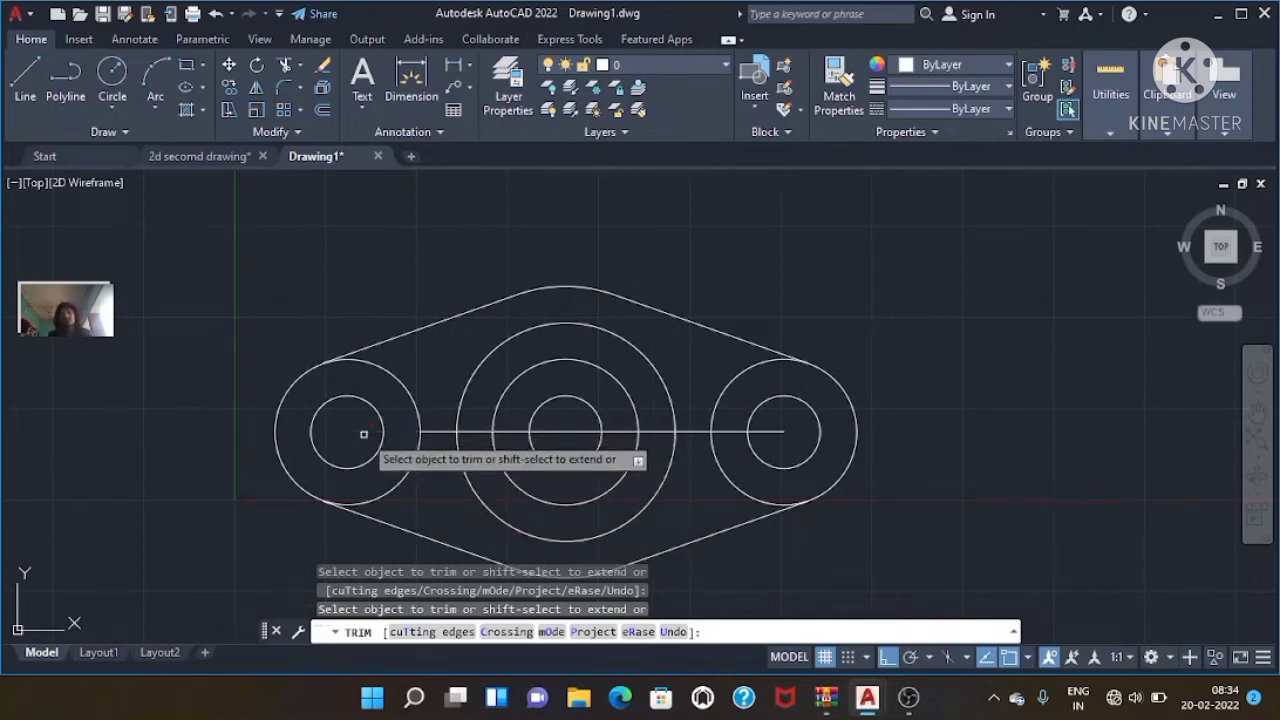
pyautogui.press('Escape')
pyautogui.press('Escape')
pyautogui.press('Escape')
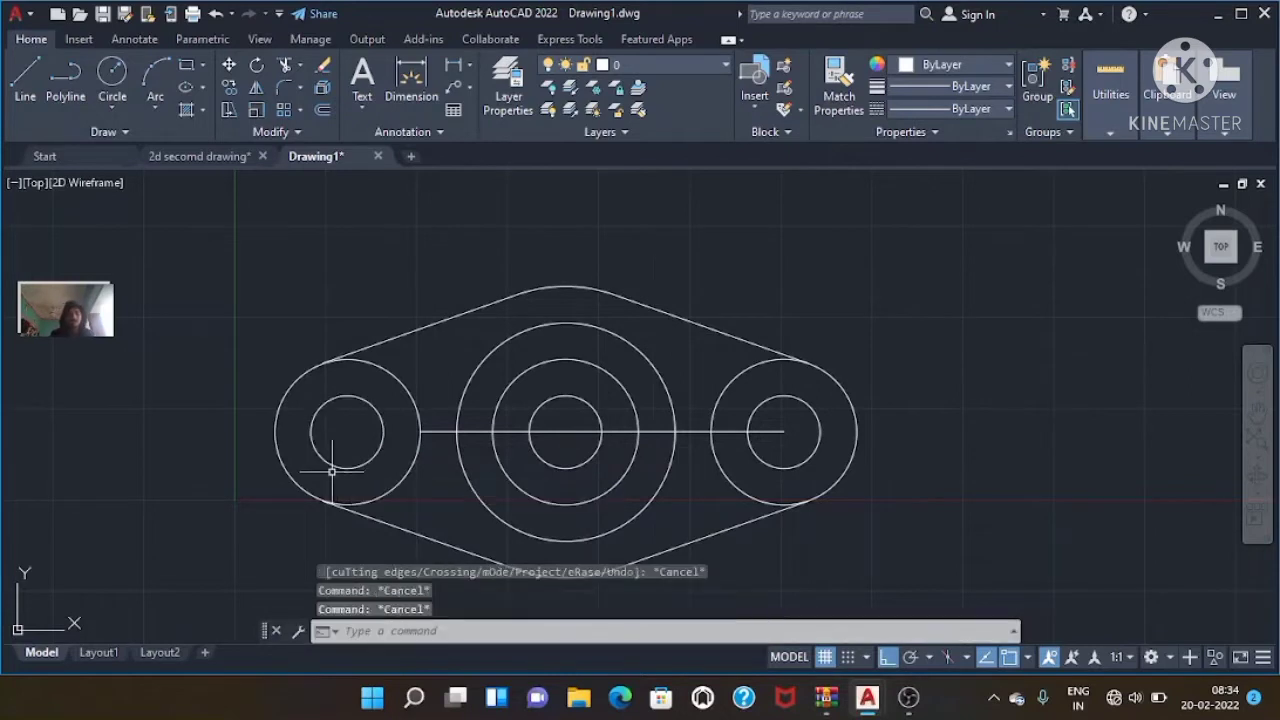
pyautogui.click(660, 430)
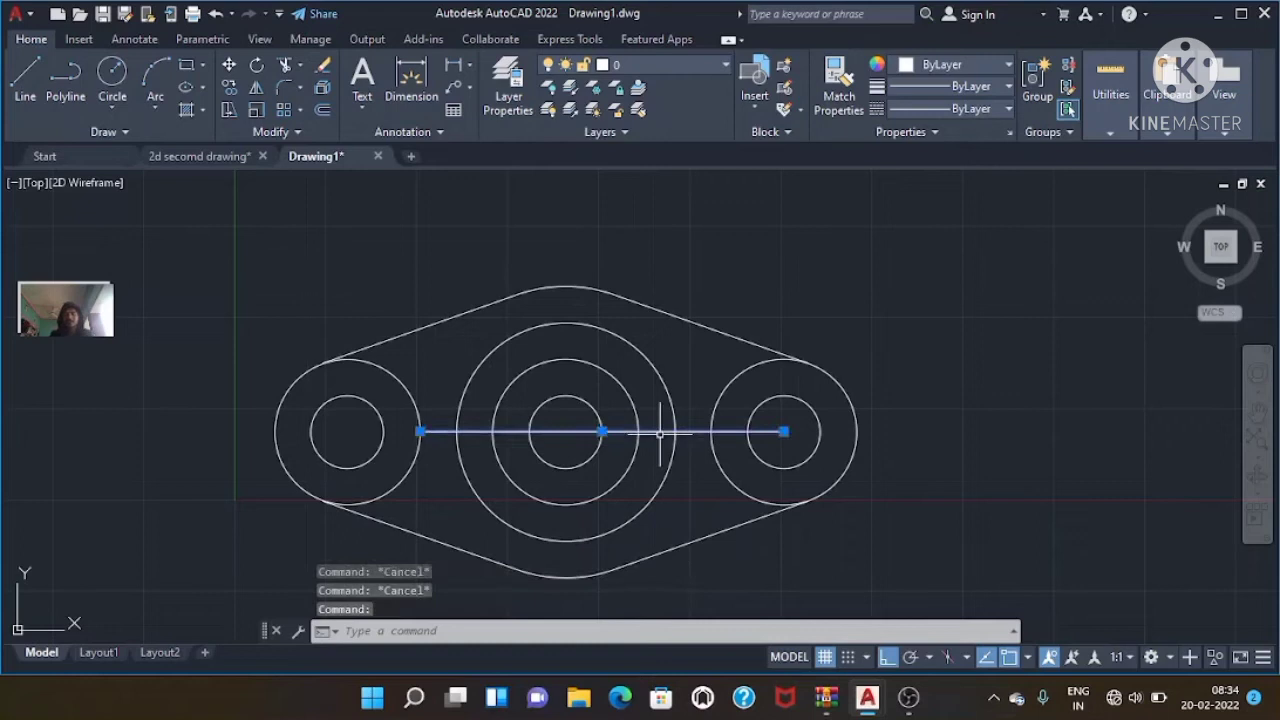
pyautogui.press('Delete')
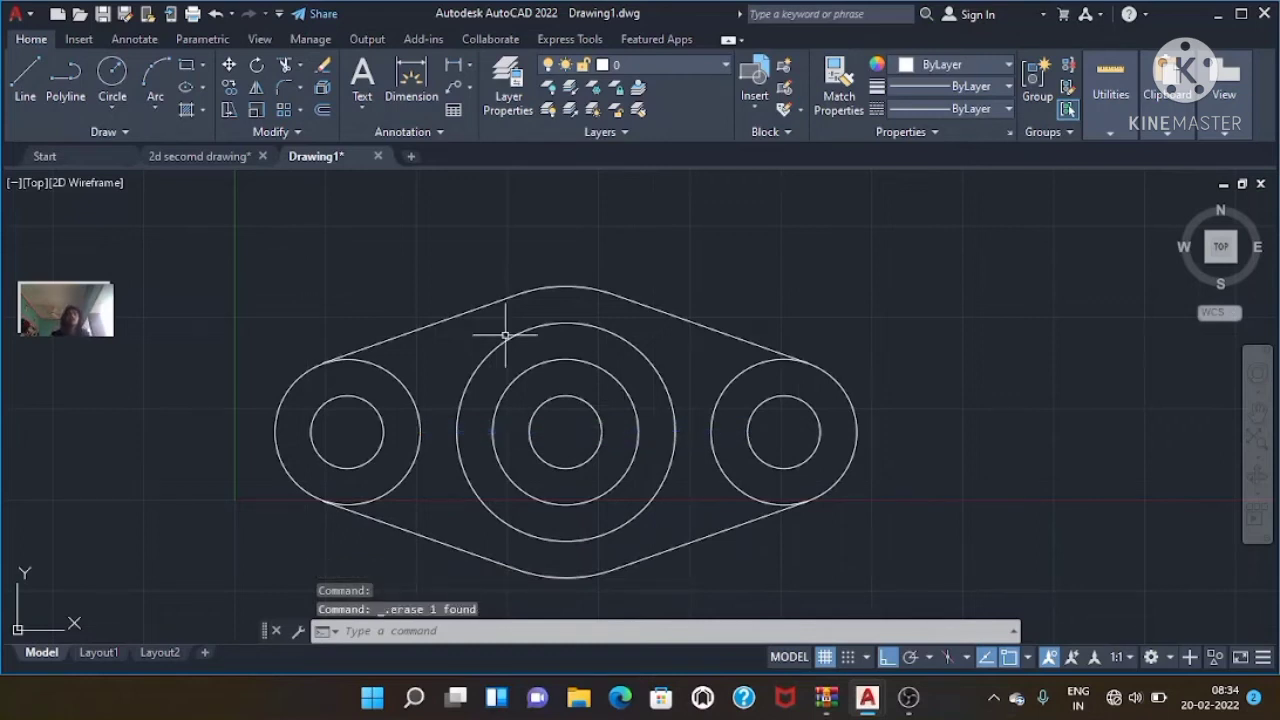
pyautogui.moveTo(316, 156)
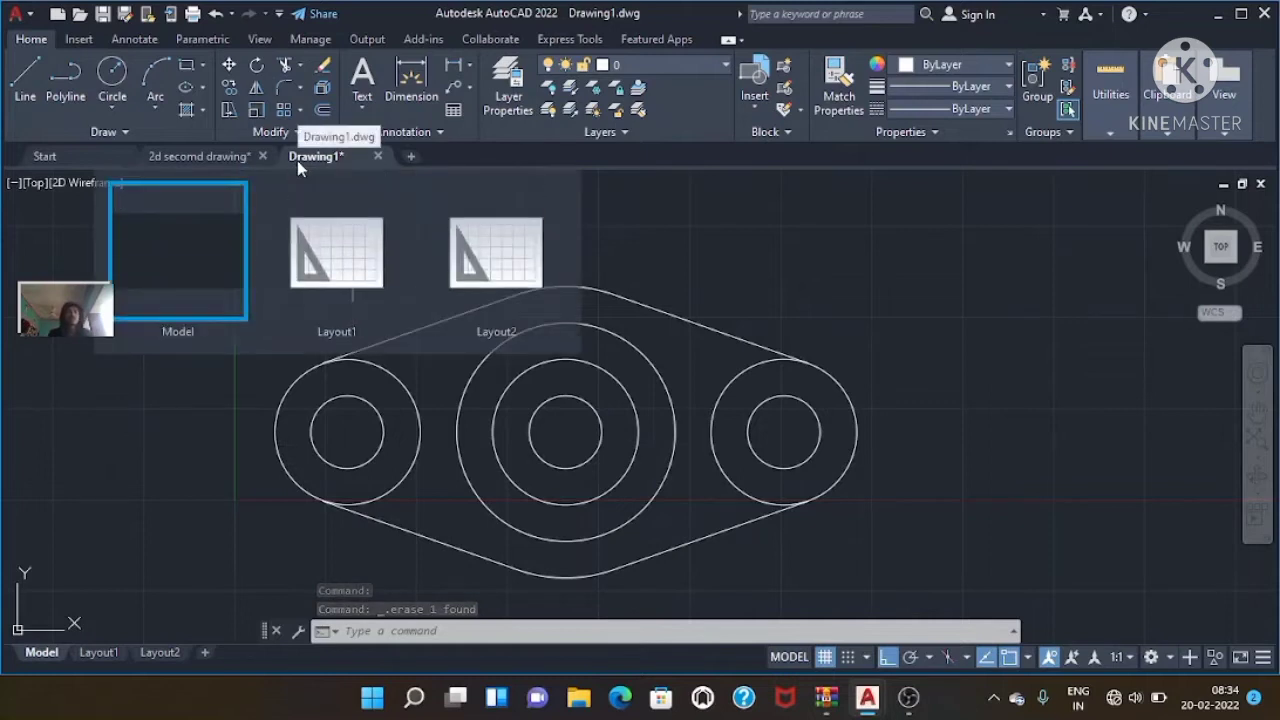
pyautogui.click(262, 156)
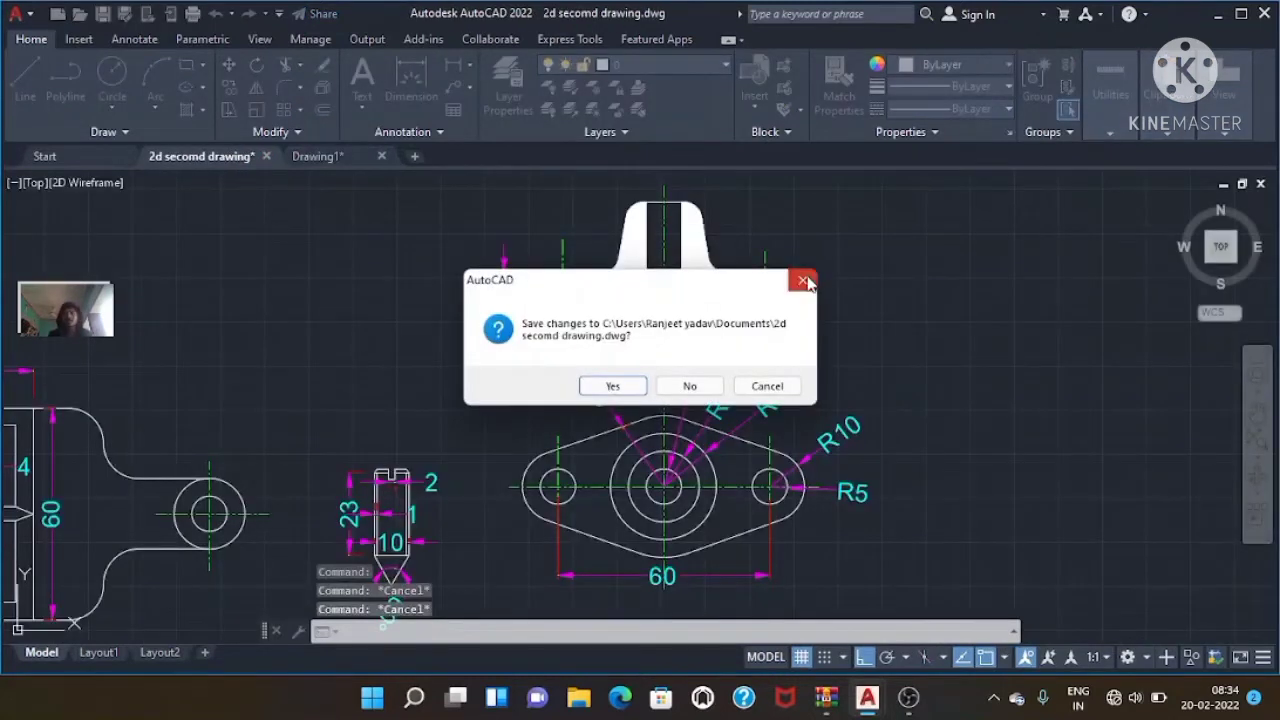
pyautogui.click(805, 281)
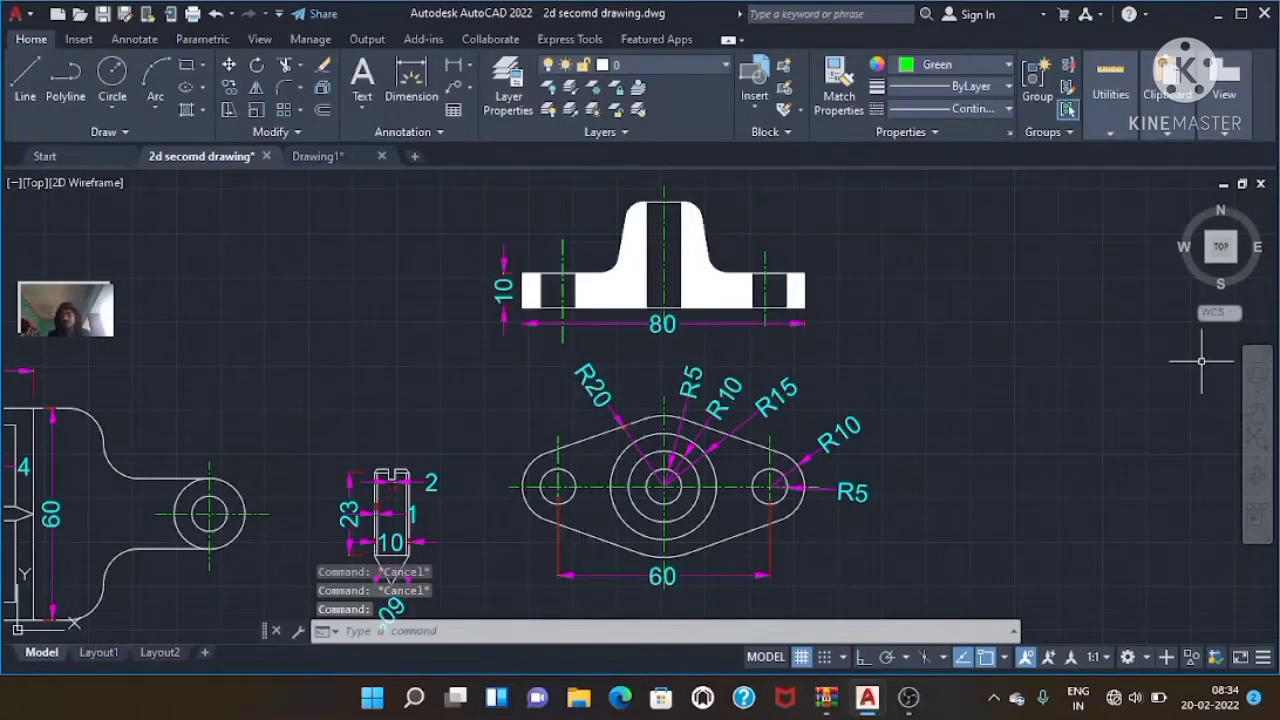
pyautogui.click(1257, 402)
pyautogui.moveTo(668, 428); pyautogui.dragTo(671, 420)
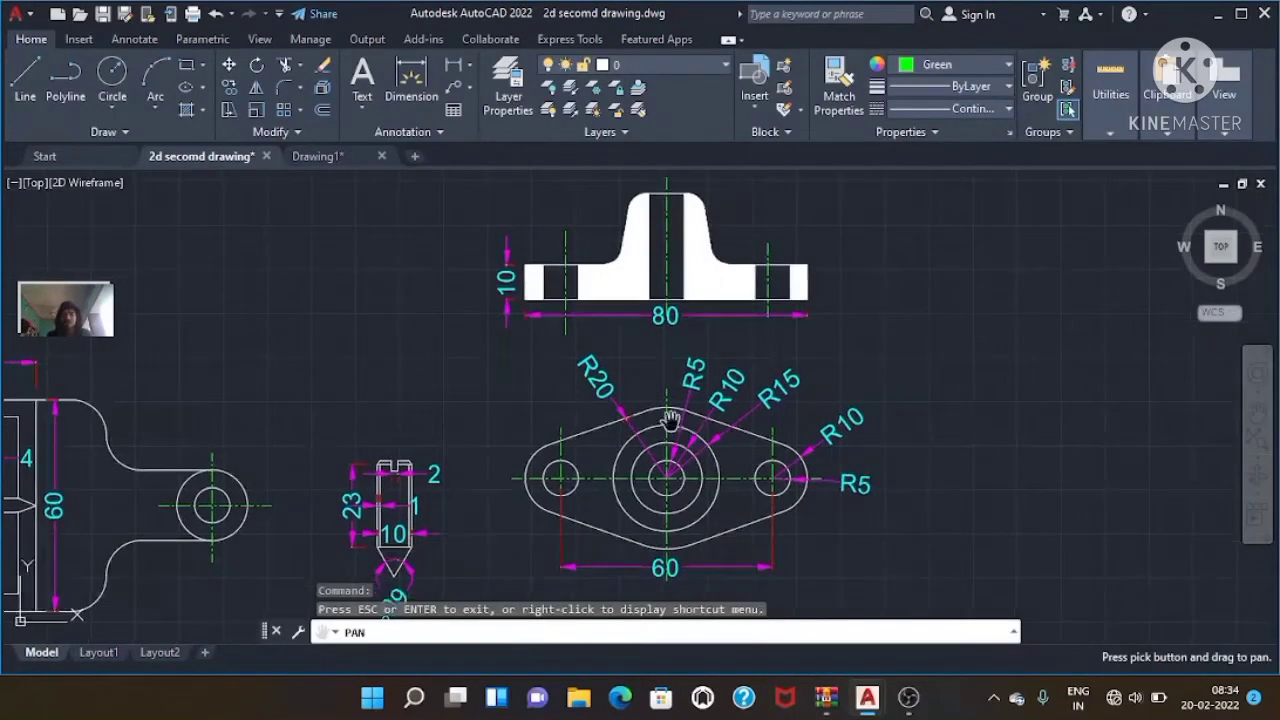
pyautogui.scroll(4, 760, 505)
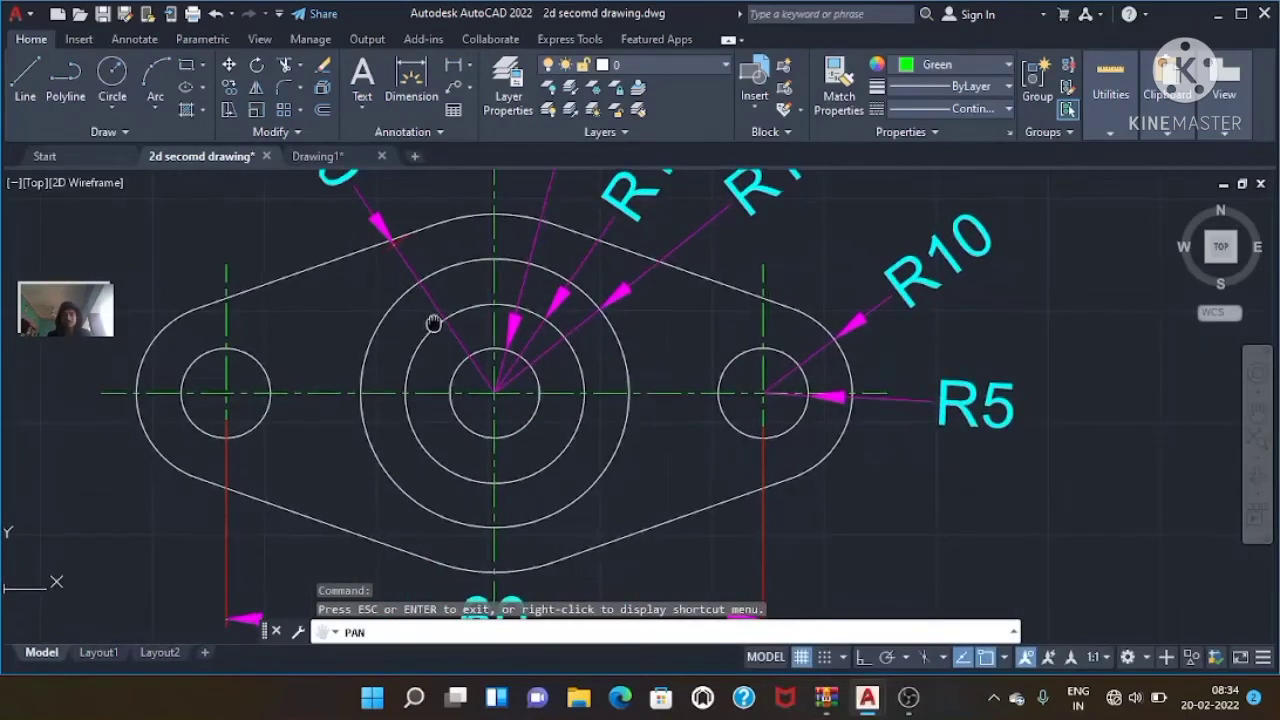
pyautogui.moveTo(434, 323); pyautogui.dragTo(513, 352)
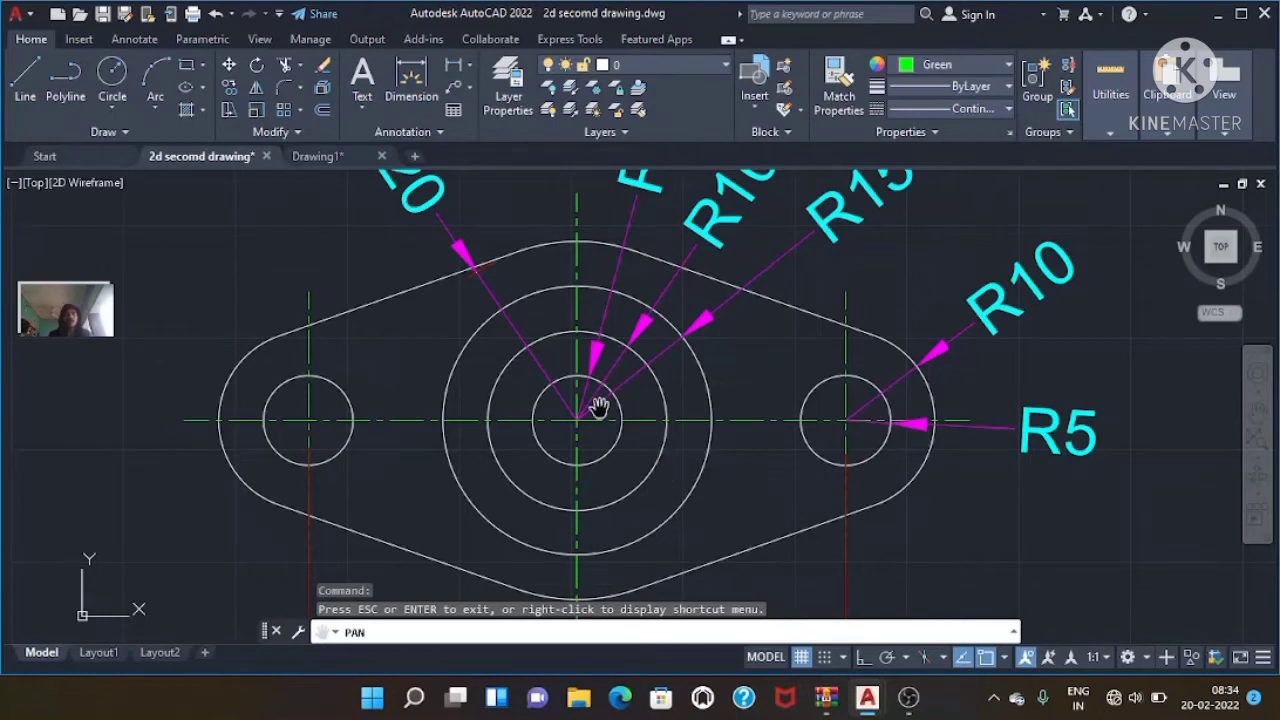
pyautogui.scroll(-2, 598, 405)
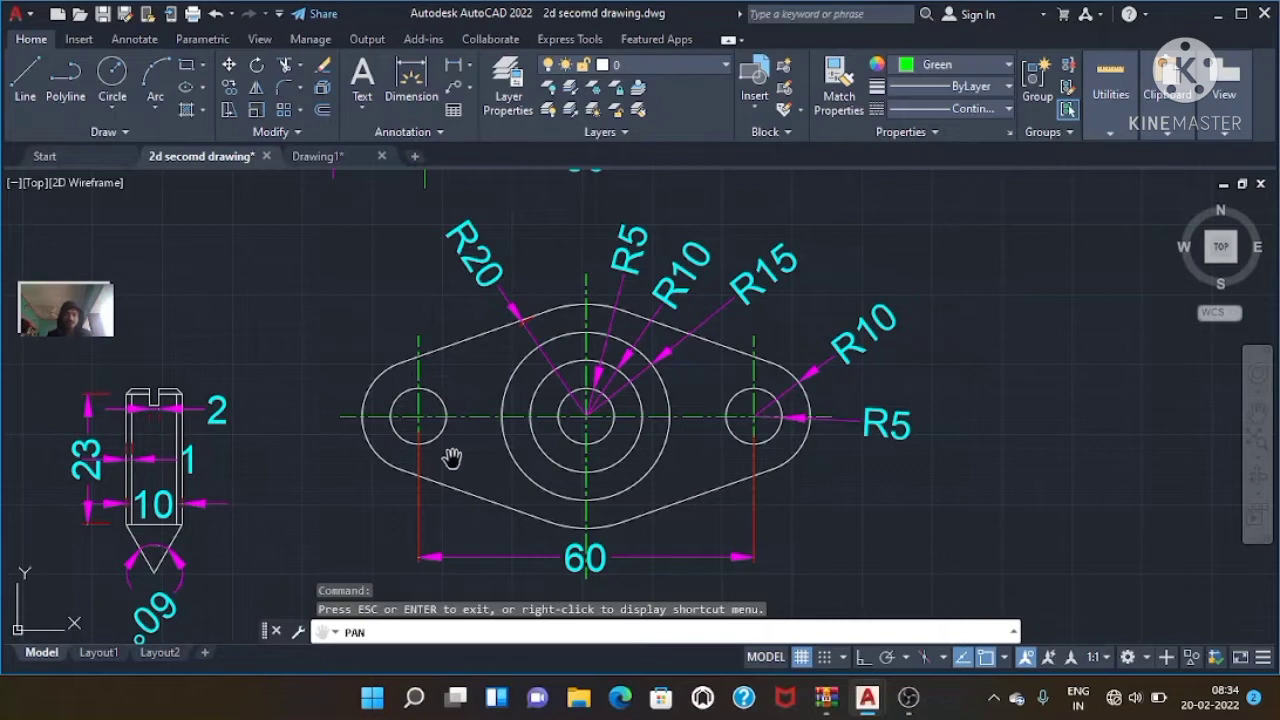
# - Switch back to Drawing1 and clear any leftover command or selection
pyautogui.click(324, 160)
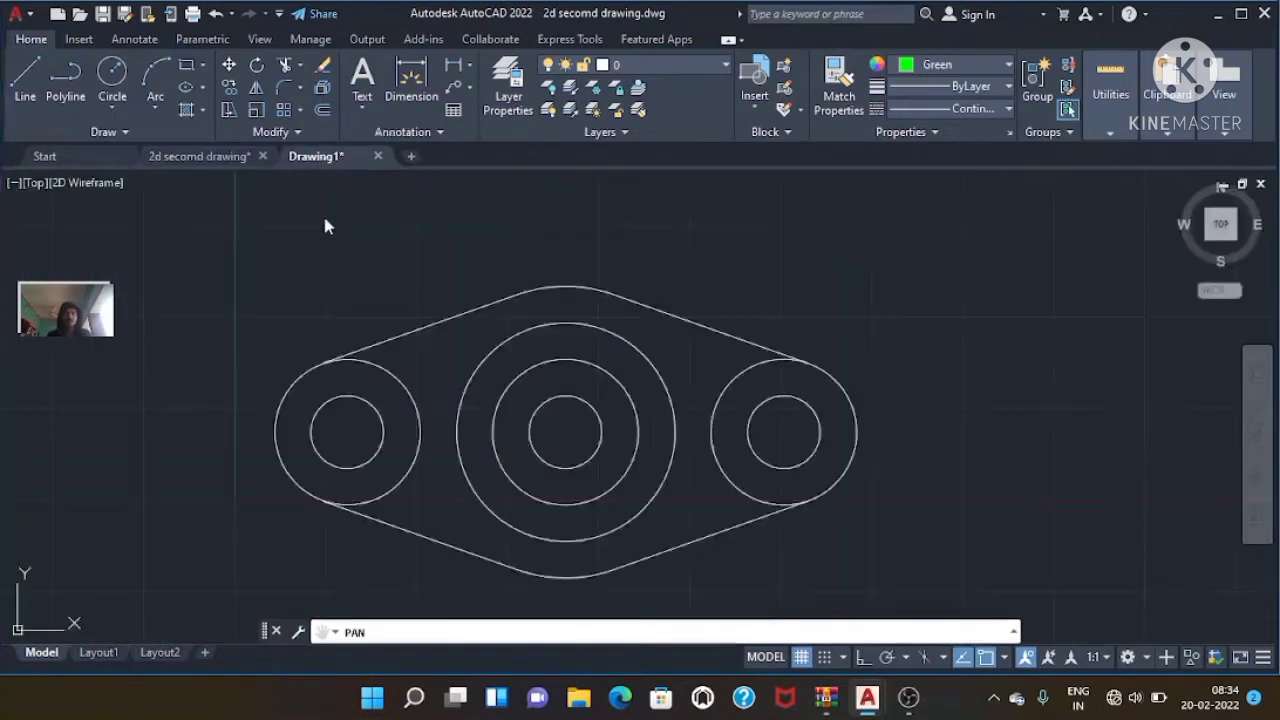
pyautogui.click(515, 372)
pyautogui.press('Delete')
pyautogui.press('Escape')
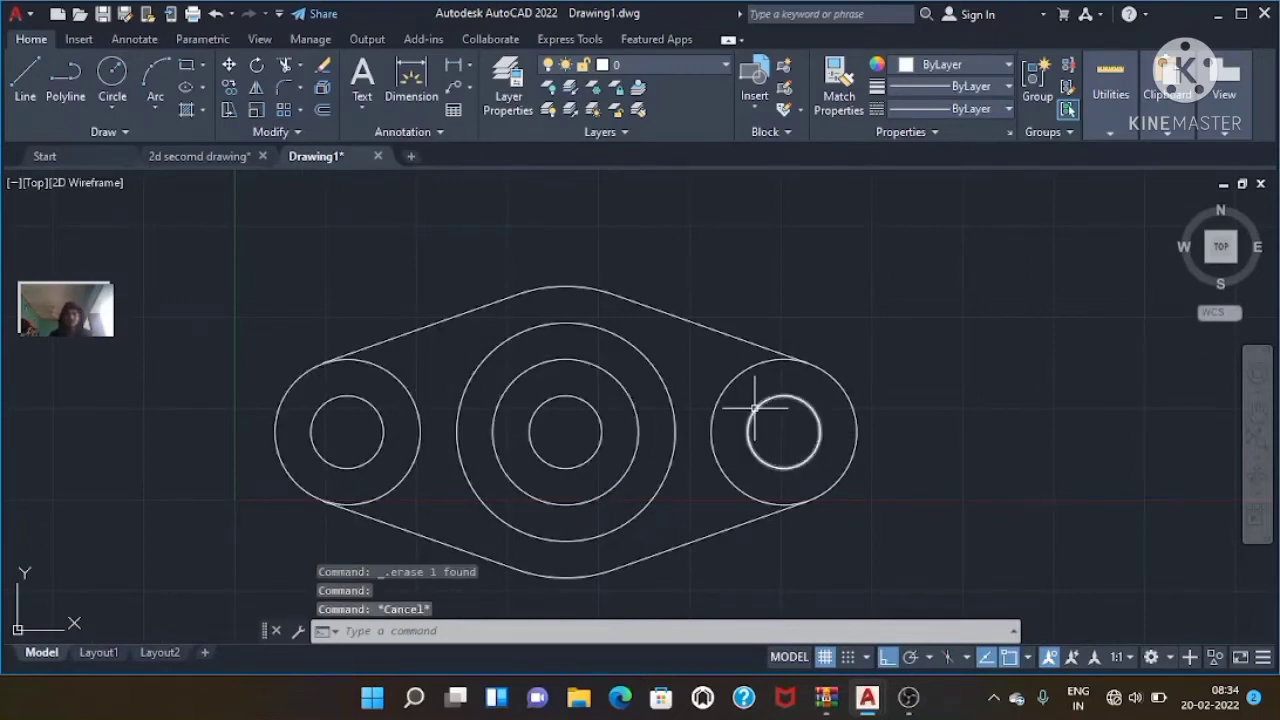
# - Trim the inner arcs of the right and left outer R10 circles into rounded ends
pyautogui.write('tr')
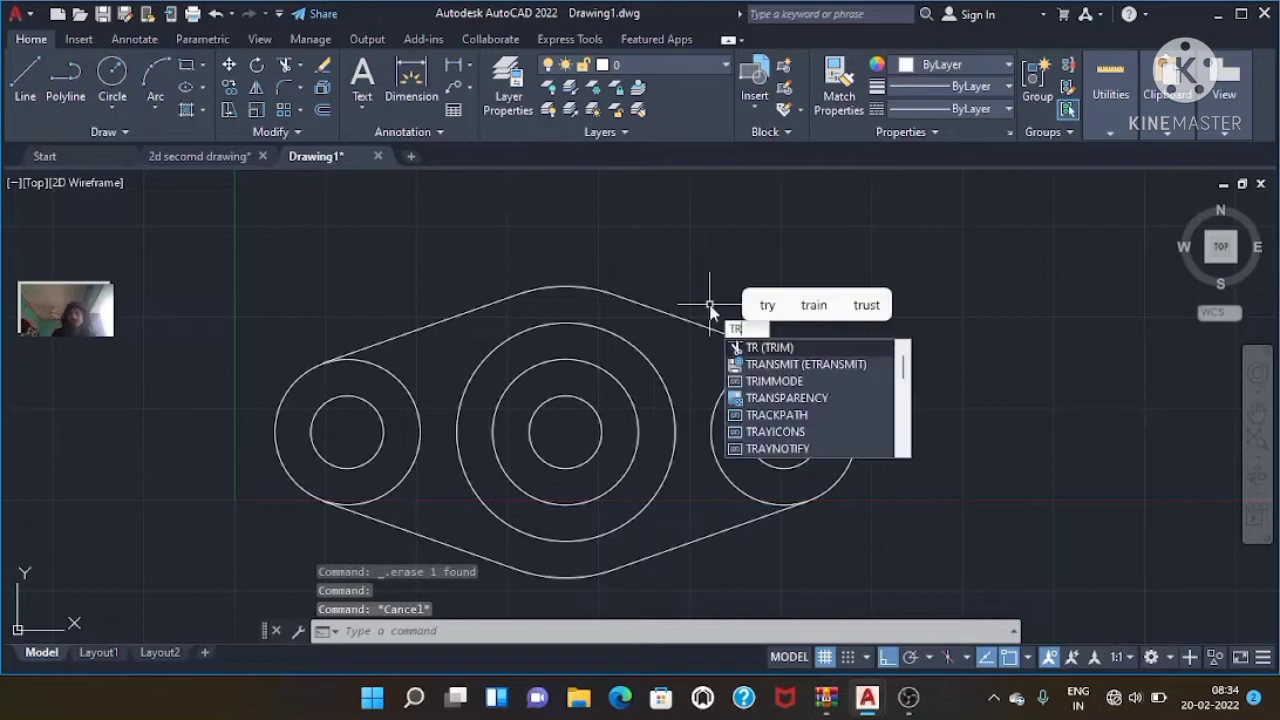
pyautogui.press('Return')
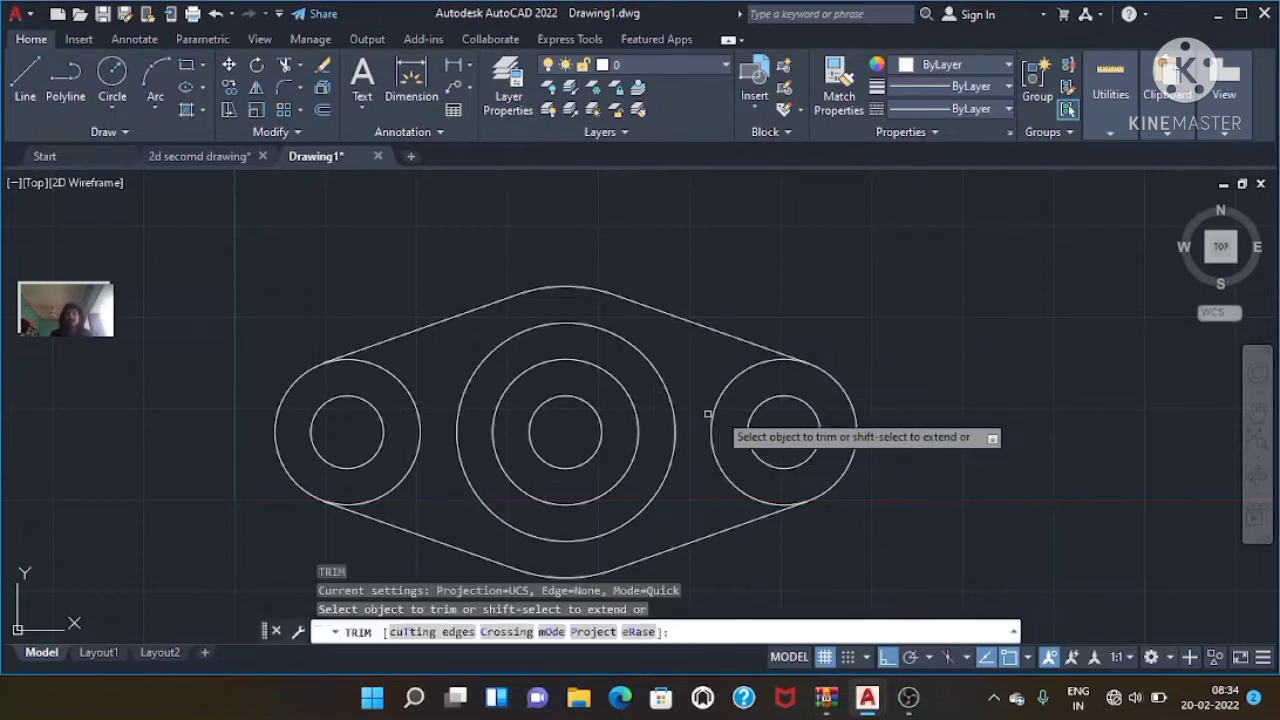
pyautogui.click(718, 405)
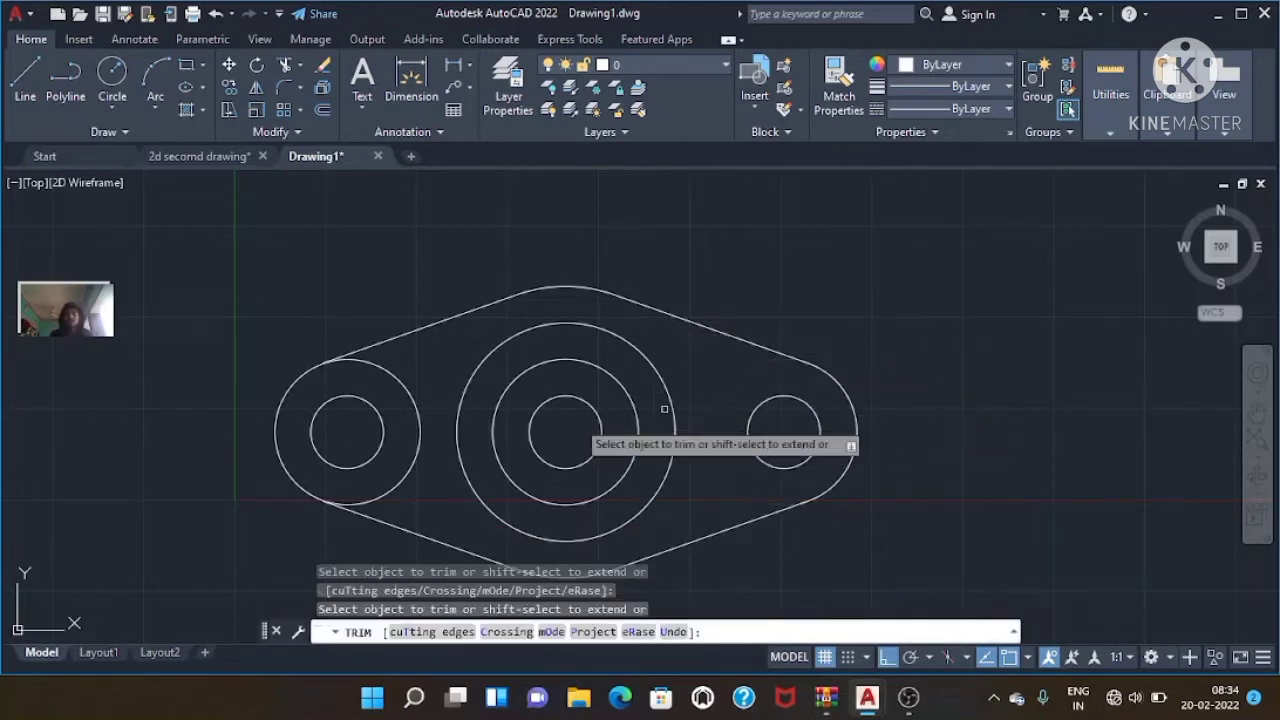
pyautogui.click(417, 411)
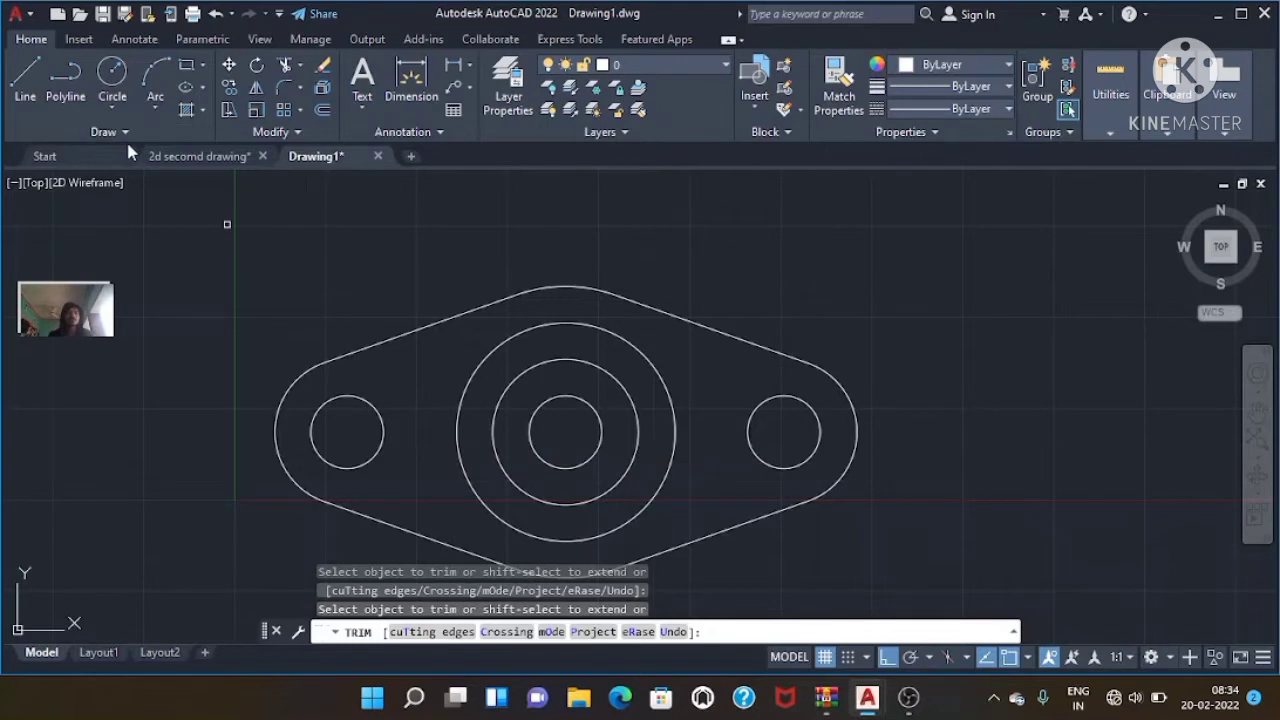
# - Show the 2d secomd drawing with its front and top views framed for reference
pyautogui.click(215, 156)
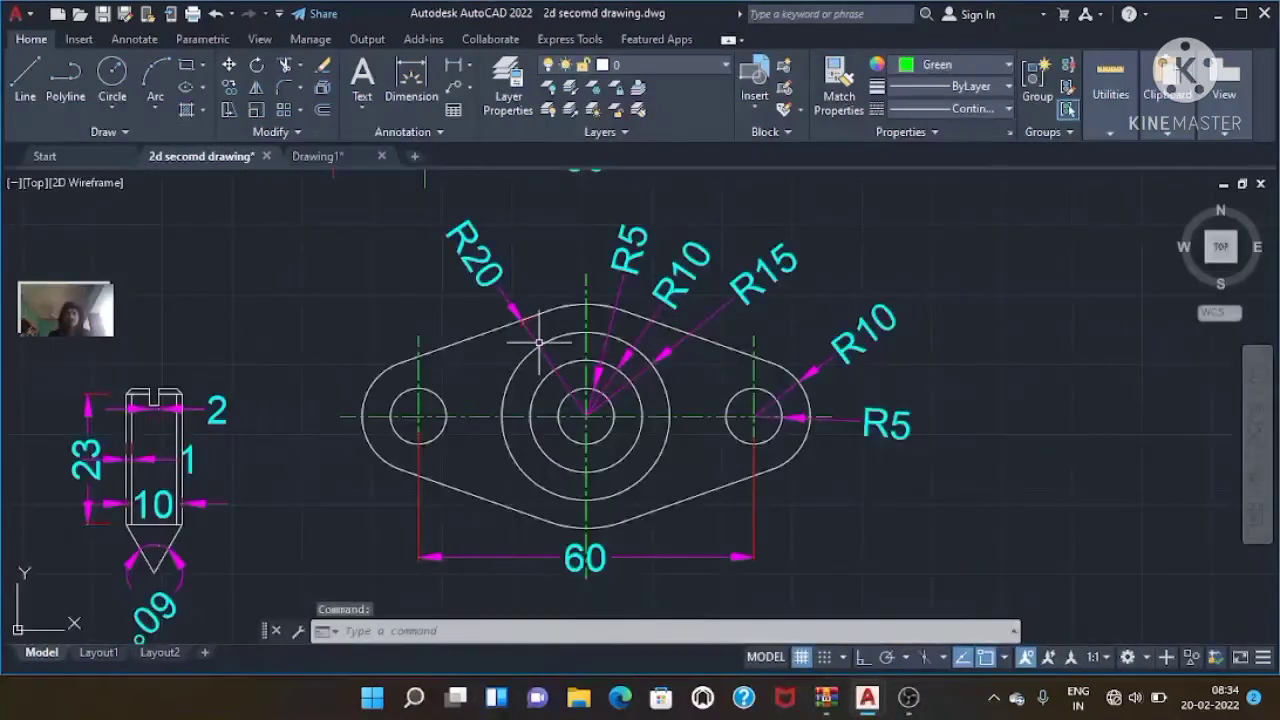
pyautogui.scroll(-2, 540, 340)
pyautogui.scroll(-2, 512, 265)
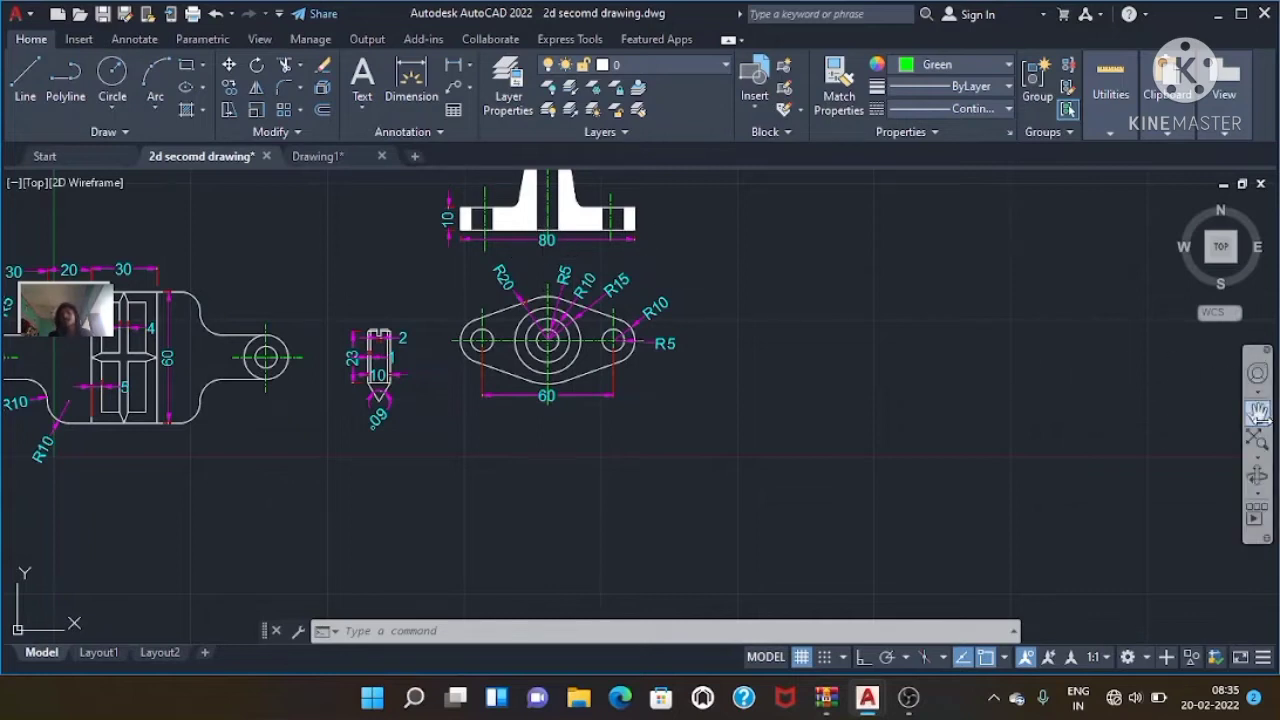
pyautogui.click(1258, 412)
pyautogui.moveTo(454, 278); pyautogui.dragTo(457, 371)
pyautogui.scroll(2, 457, 371)
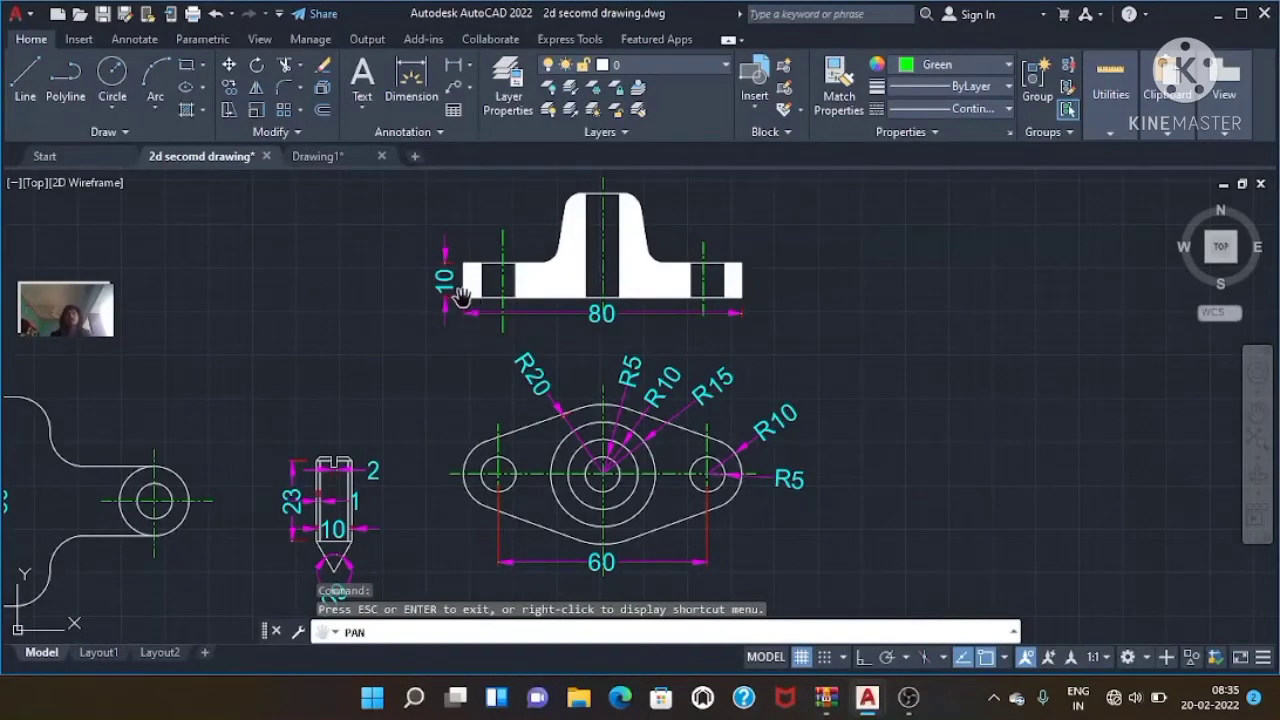
pyautogui.press('Escape')
pyautogui.press('Escape')
pyautogui.press('Escape')
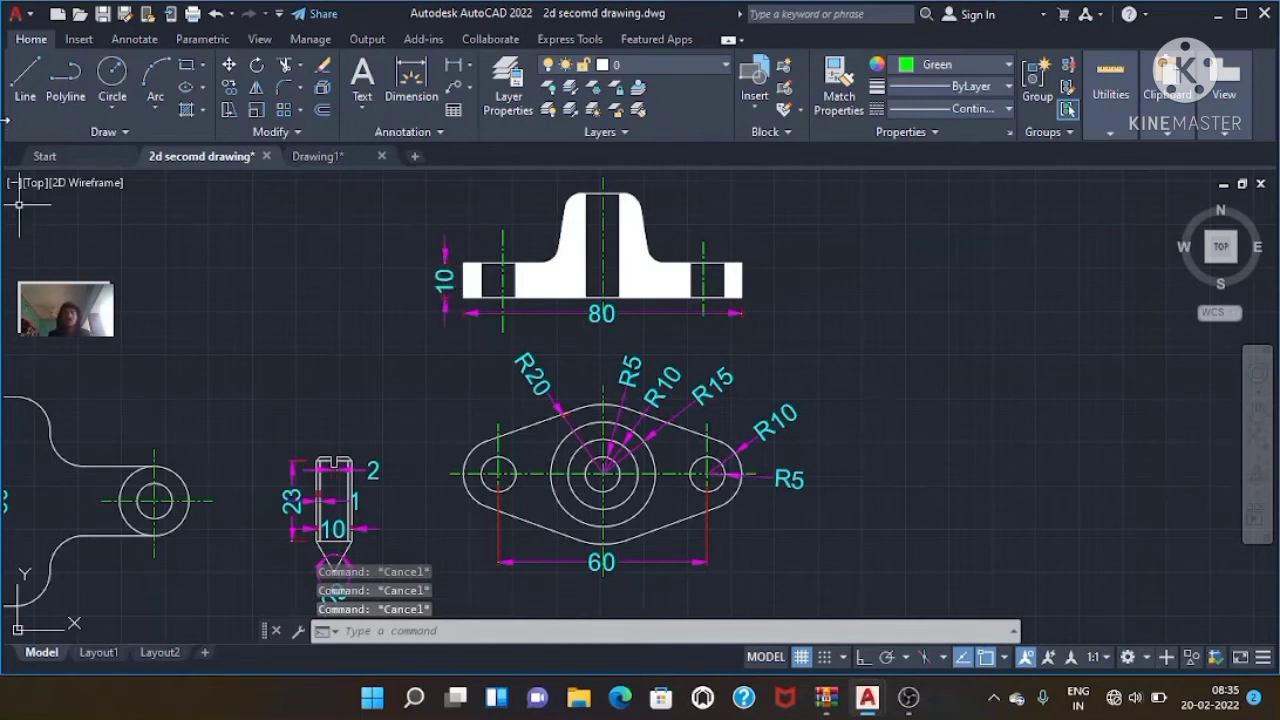
# - Set the colour to Yellow and cast a vertical ray up from the flange's left outer edge
pyautogui.click(310, 156)
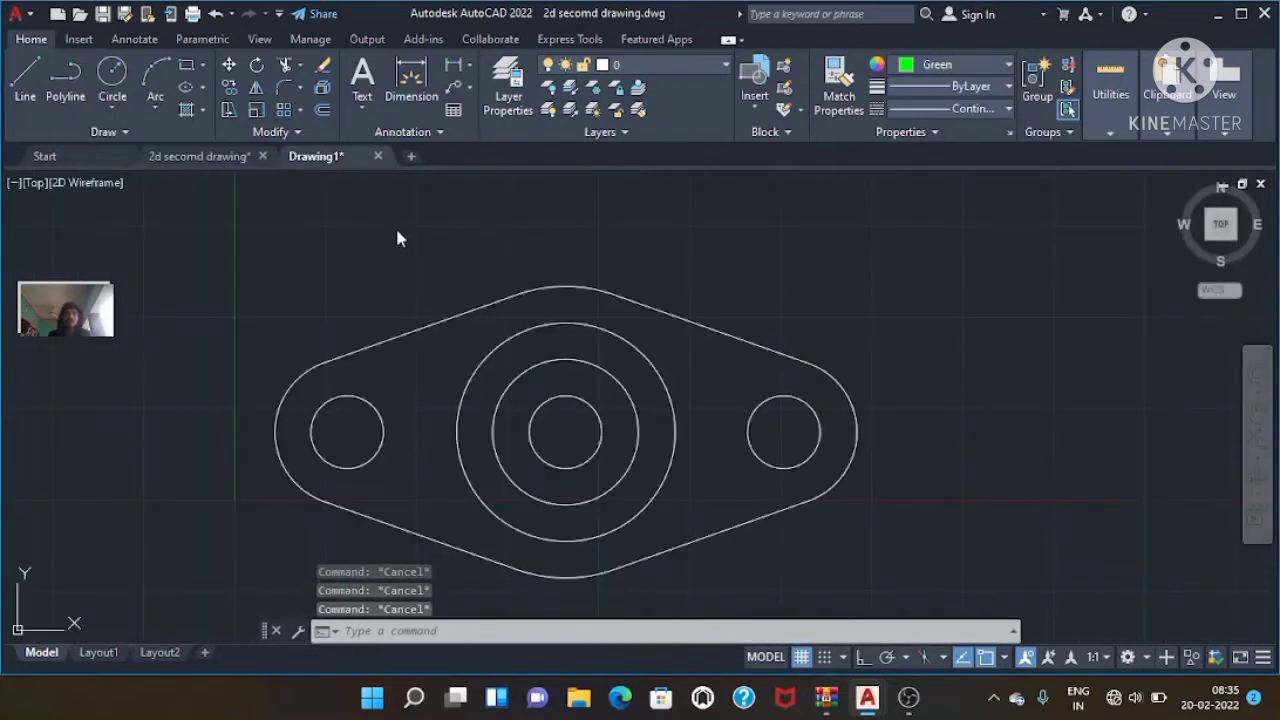
pyautogui.write('RA')
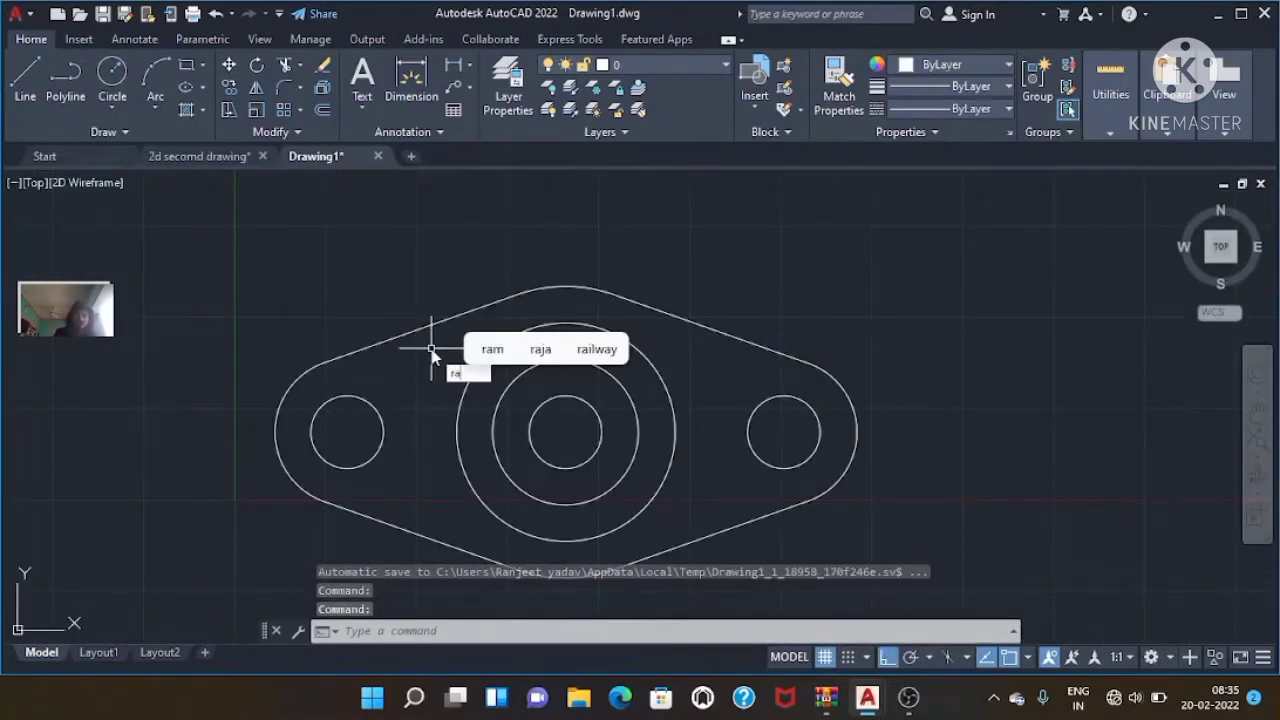
pyautogui.write('Y')
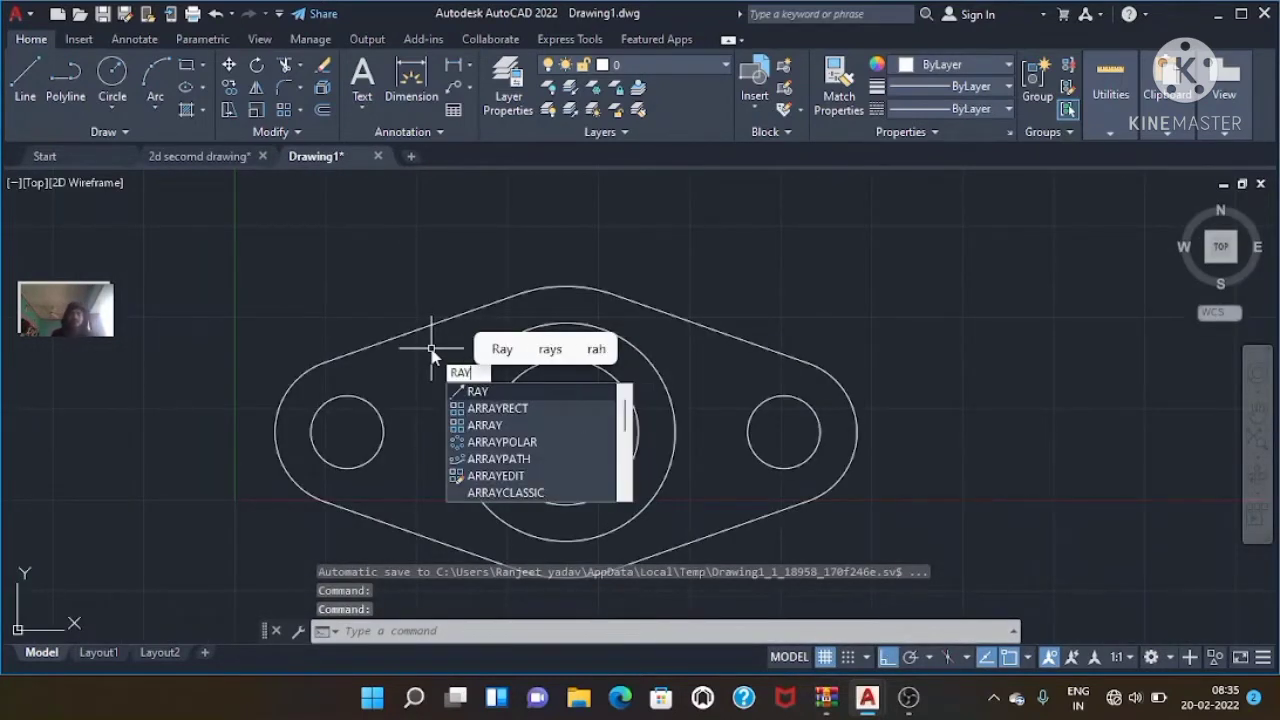
pyautogui.press('Return')
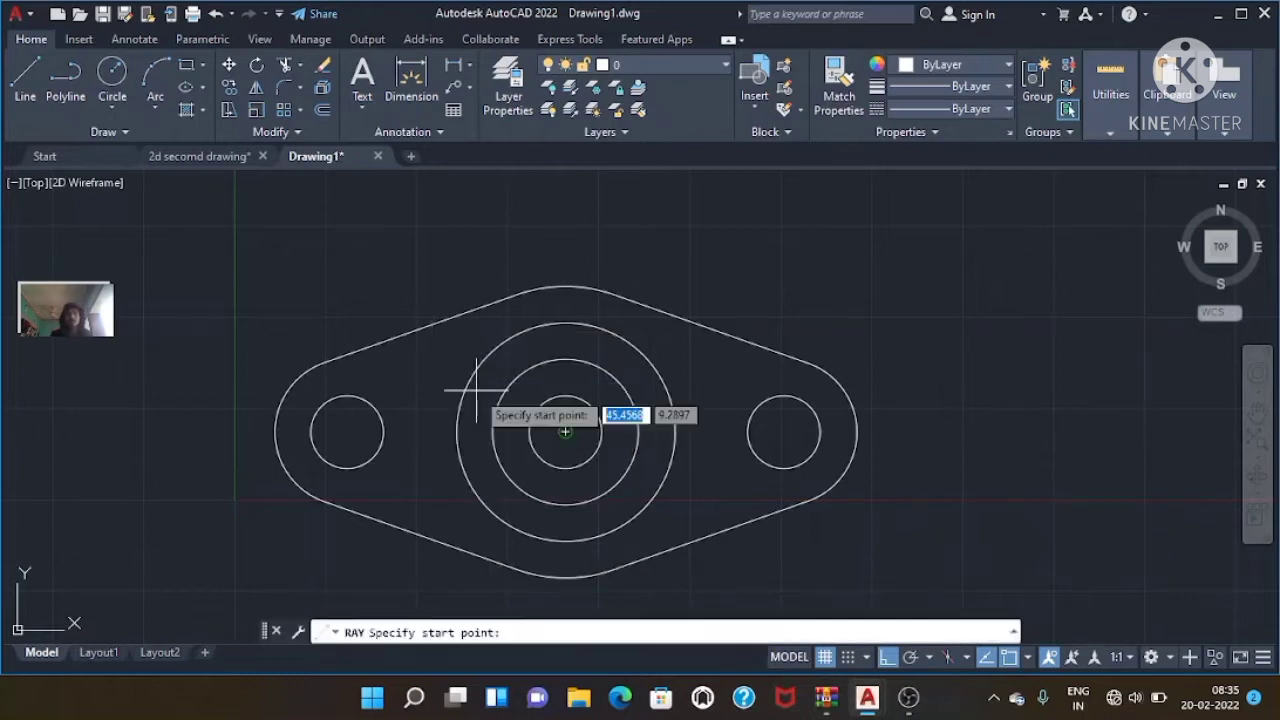
pyautogui.click(916, 64)
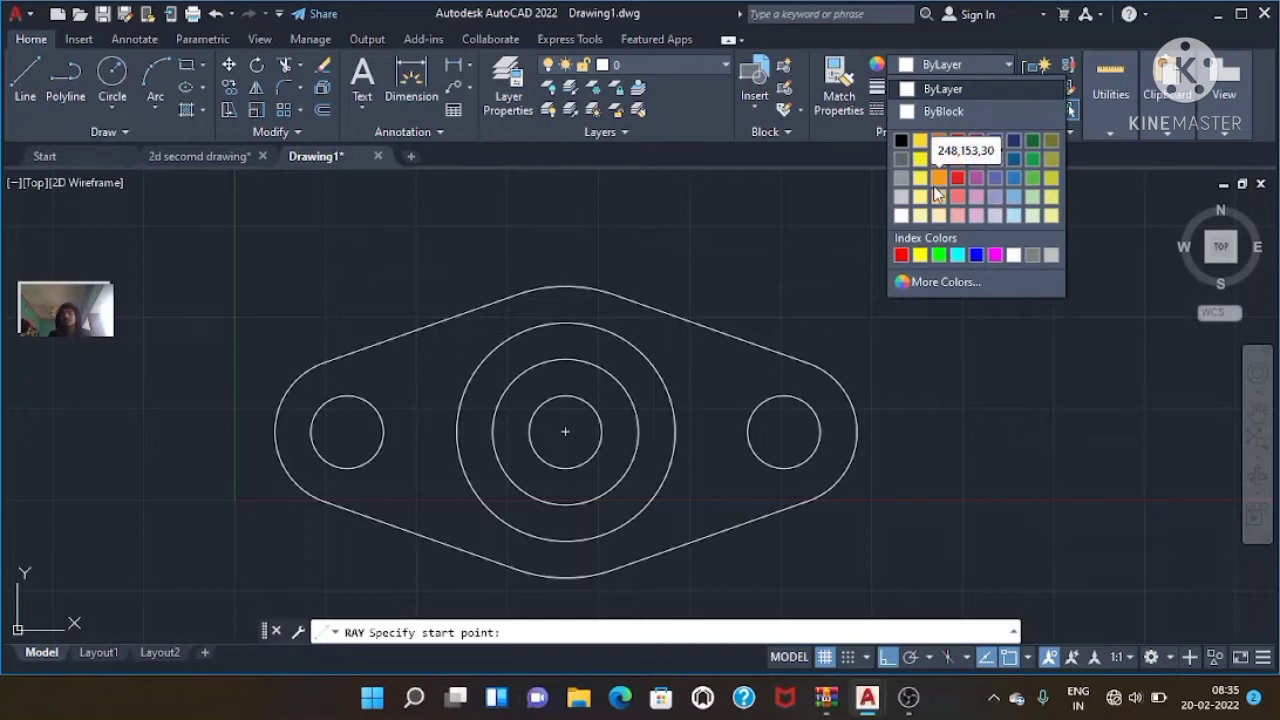
pyautogui.click(919, 255)
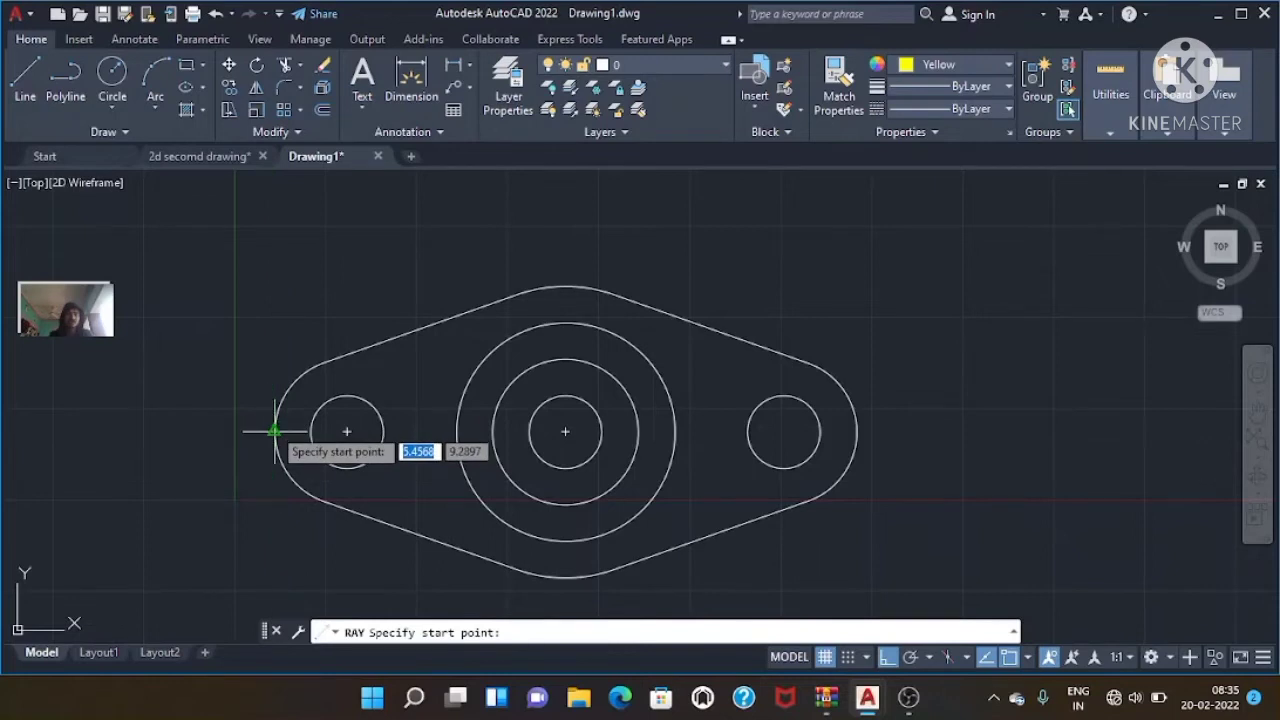
pyautogui.click(274, 431)
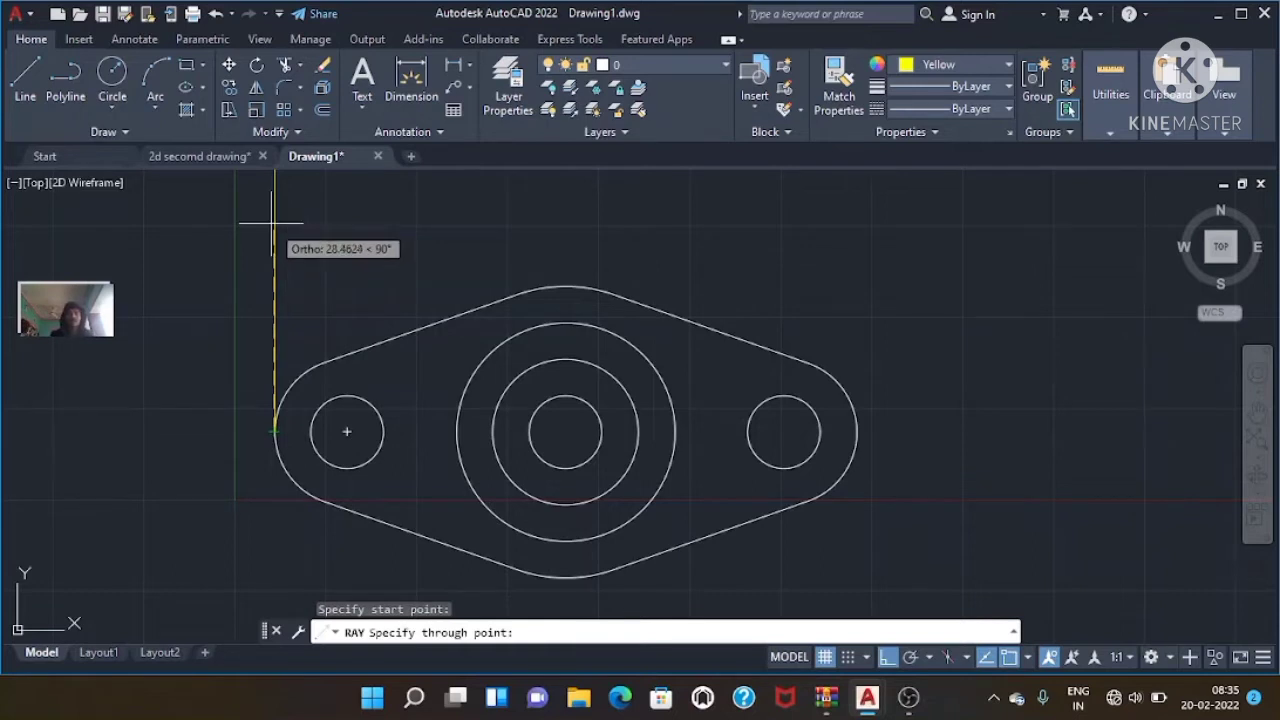
pyautogui.click(274, 222)
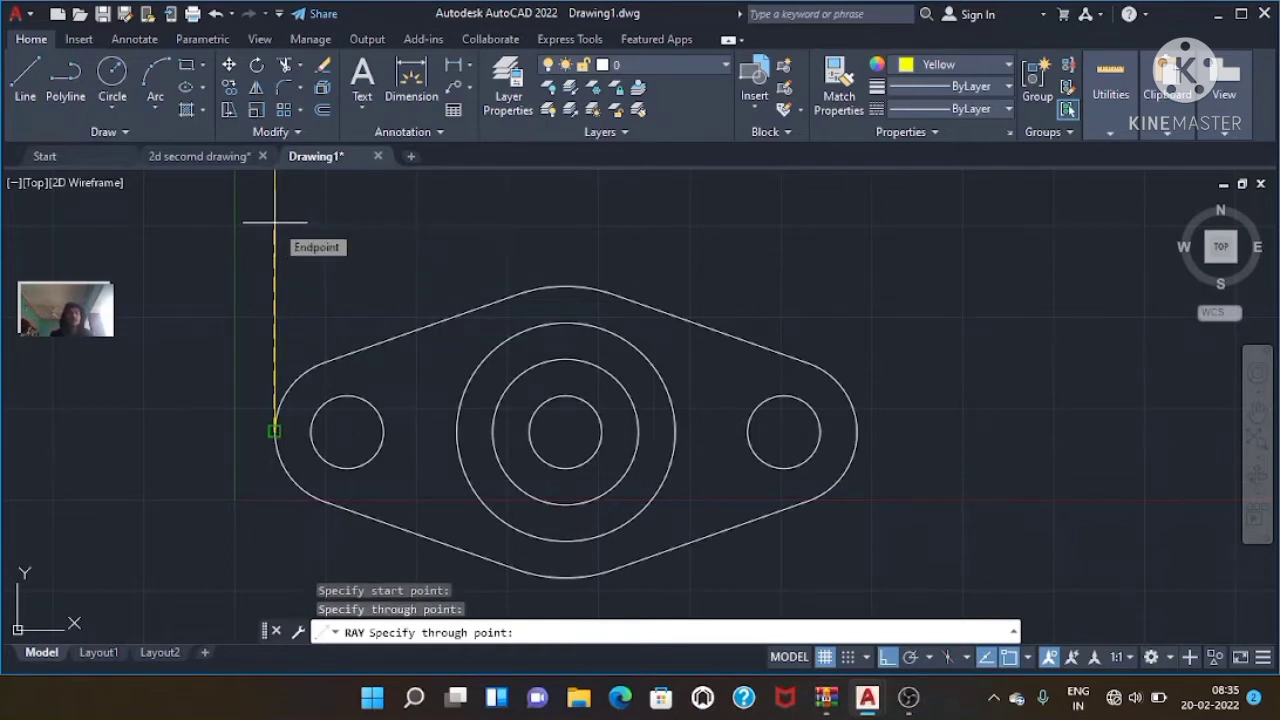
pyautogui.press('Escape')
pyautogui.press('Escape')
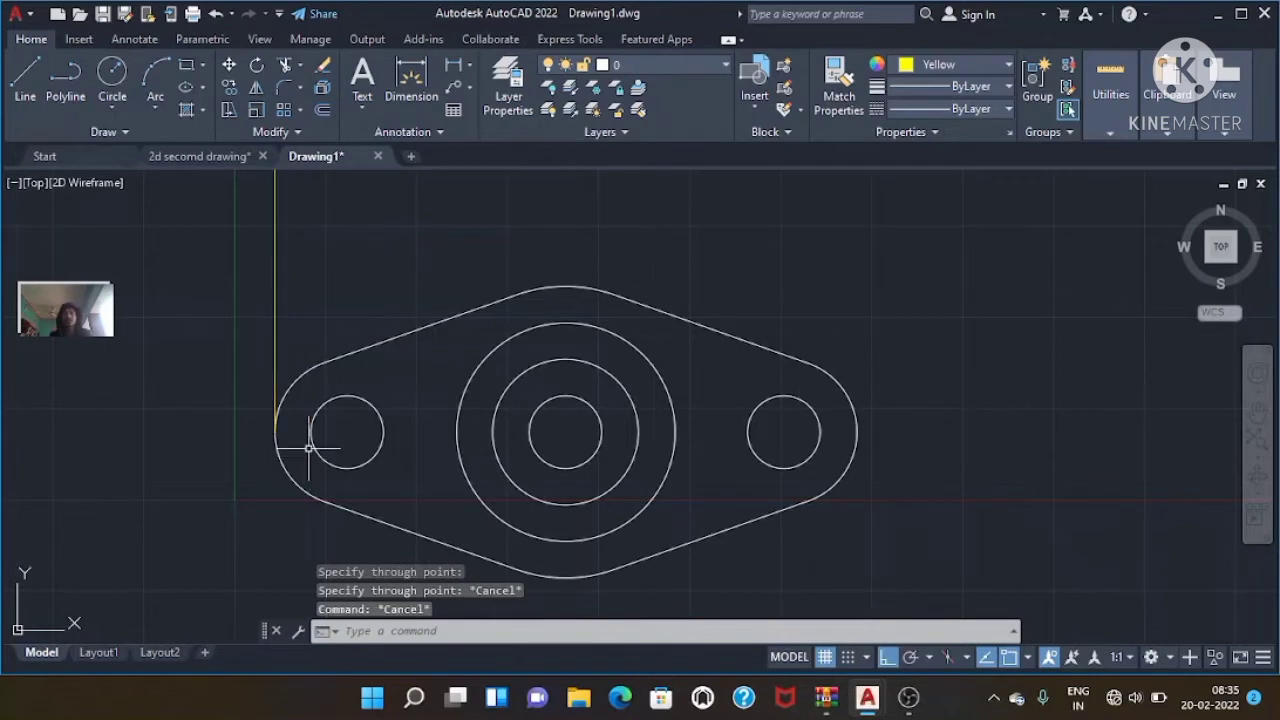
# - Cast vertical rays up from both sides of the left hole, then select the left-edge and hole rays
pyautogui.press('Return')
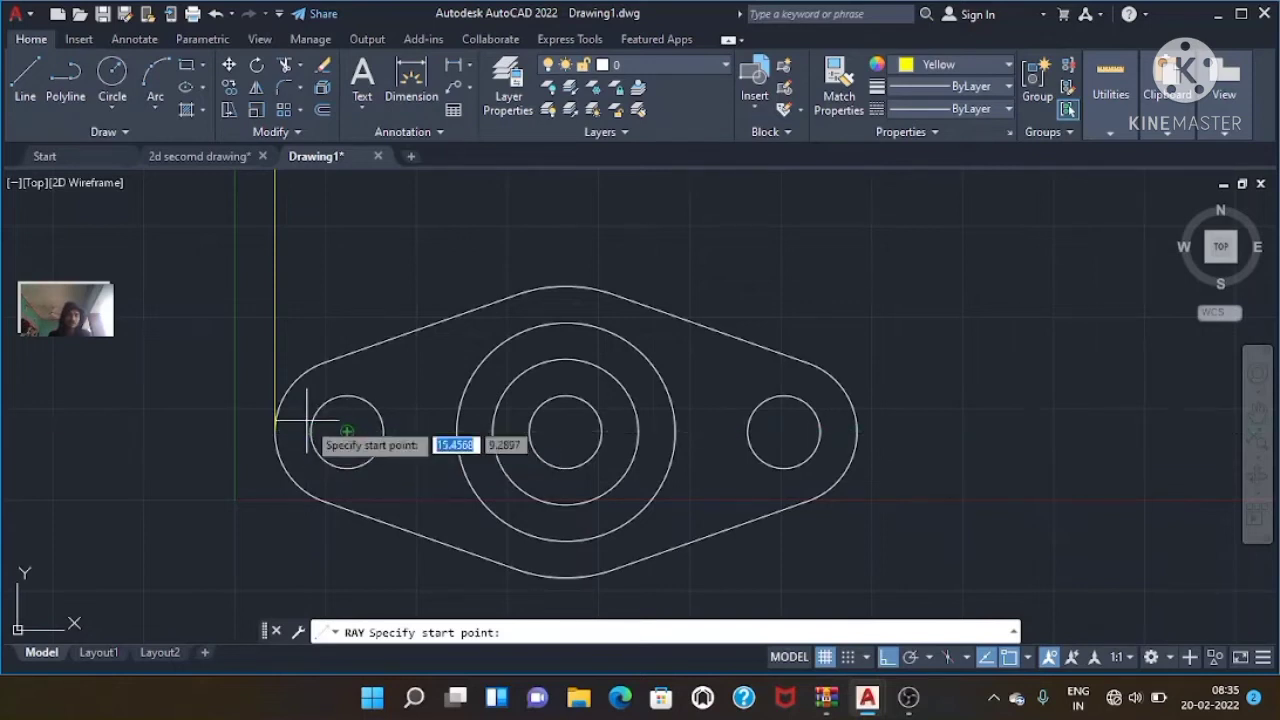
pyautogui.click(311, 431)
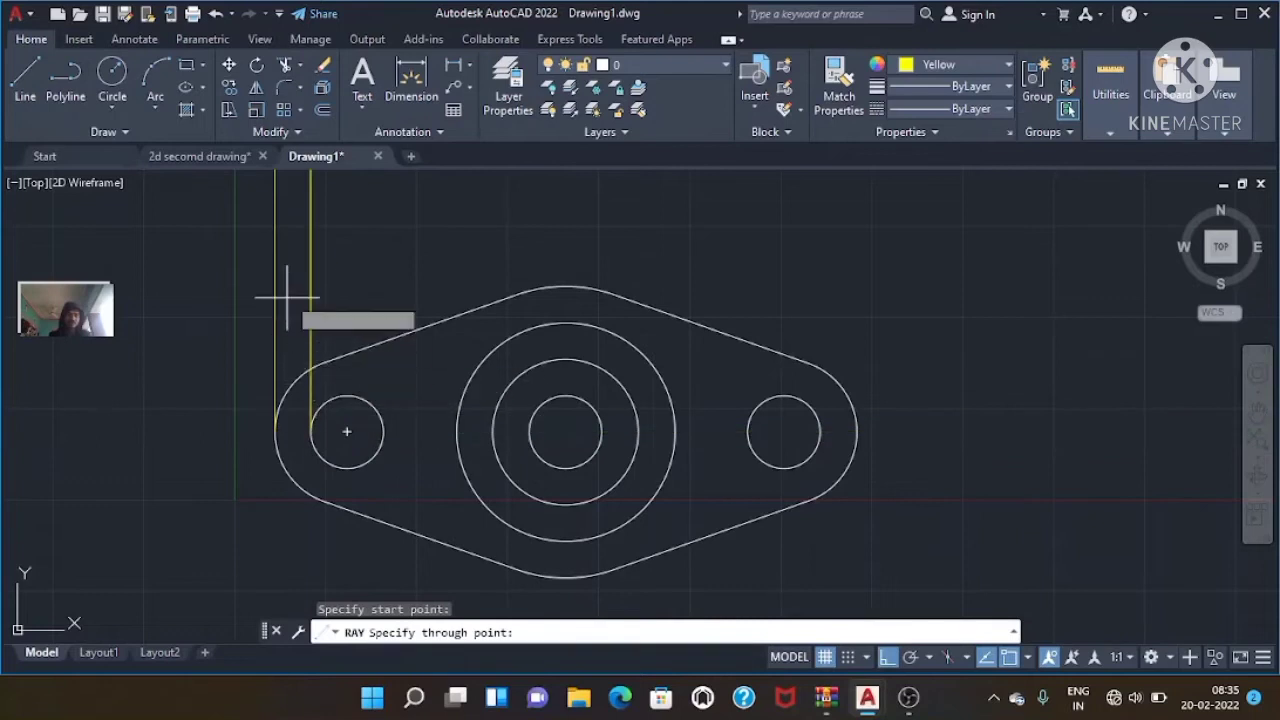
pyautogui.click(311, 264)
pyautogui.press('Escape')
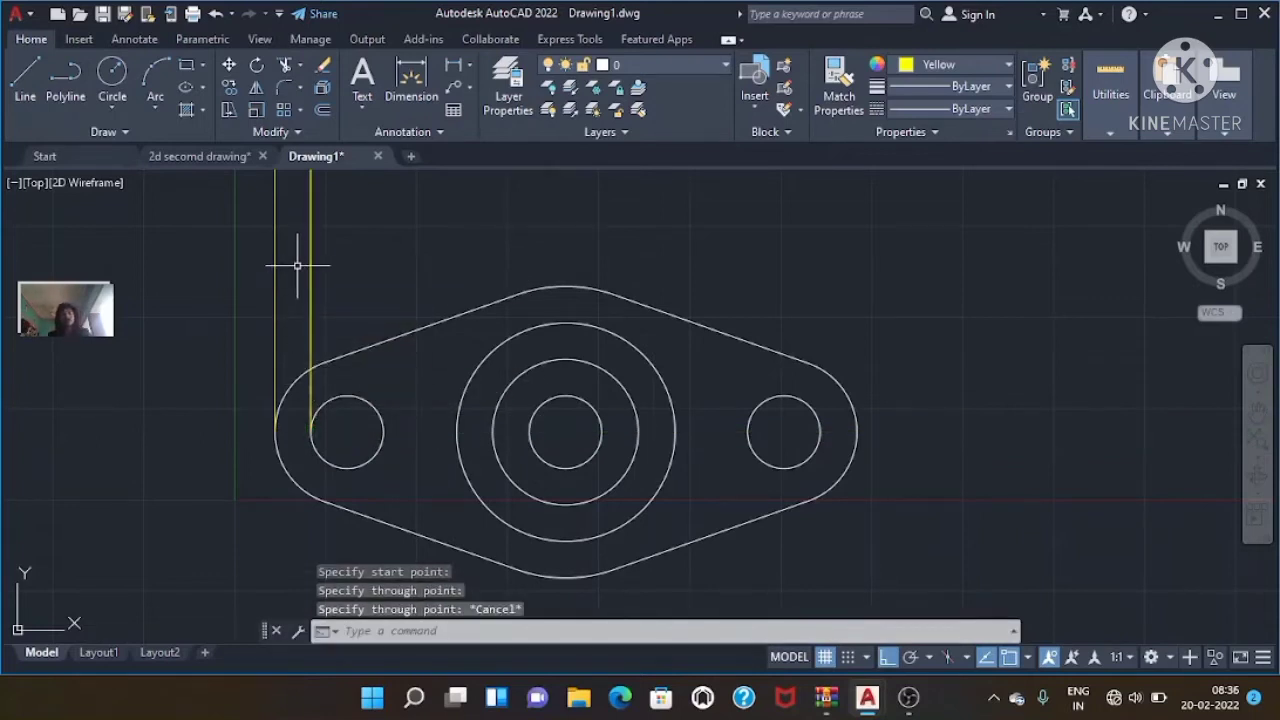
pyautogui.press('Return')
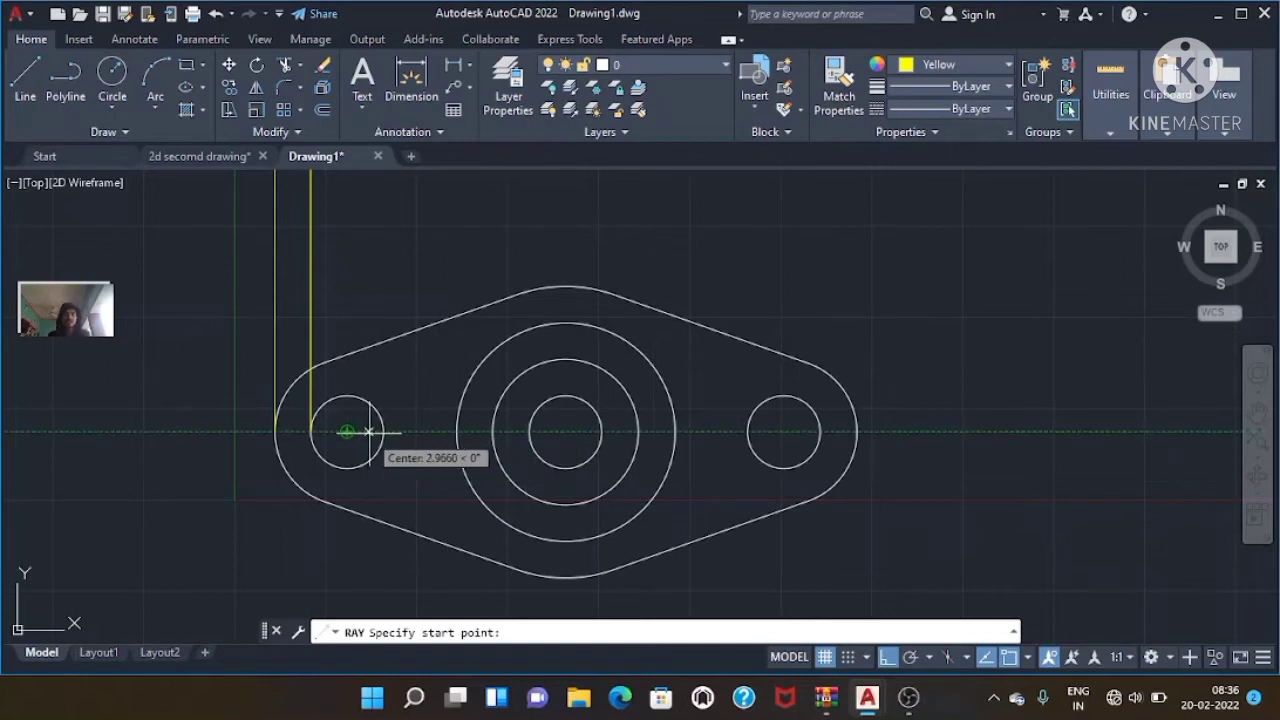
pyautogui.click(384, 431)
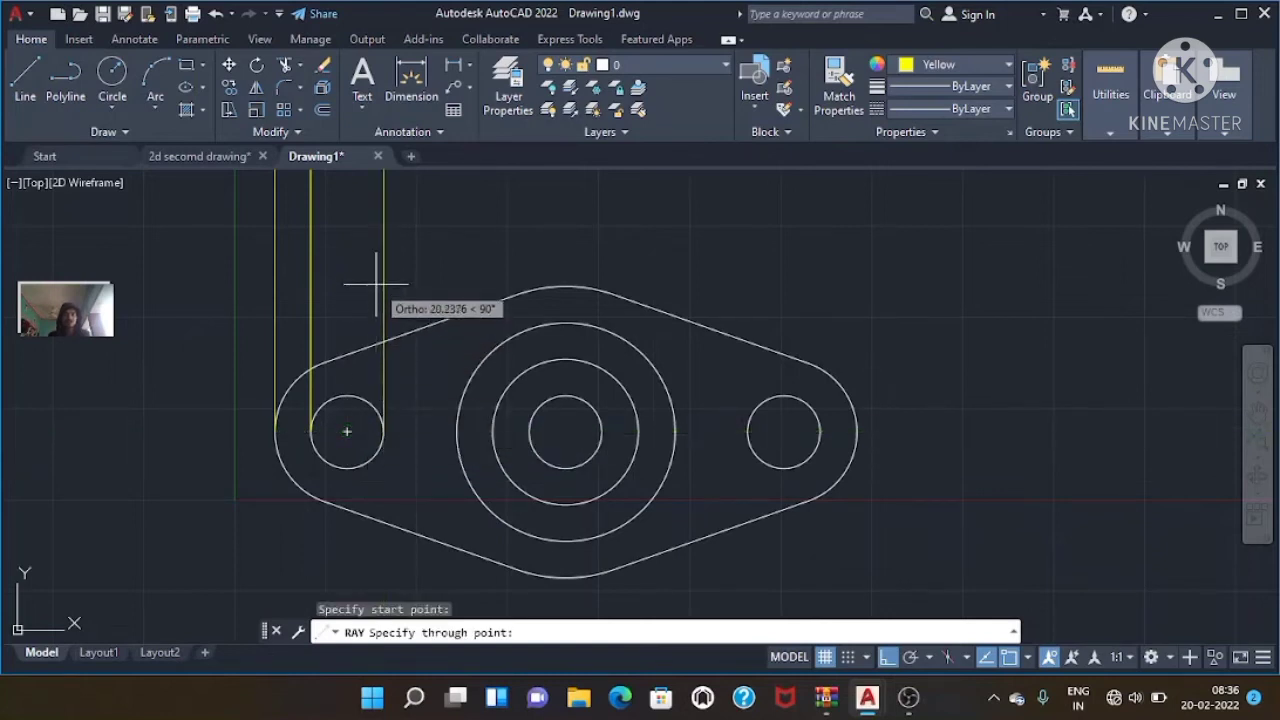
pyautogui.click(374, 283)
pyautogui.press('Escape')
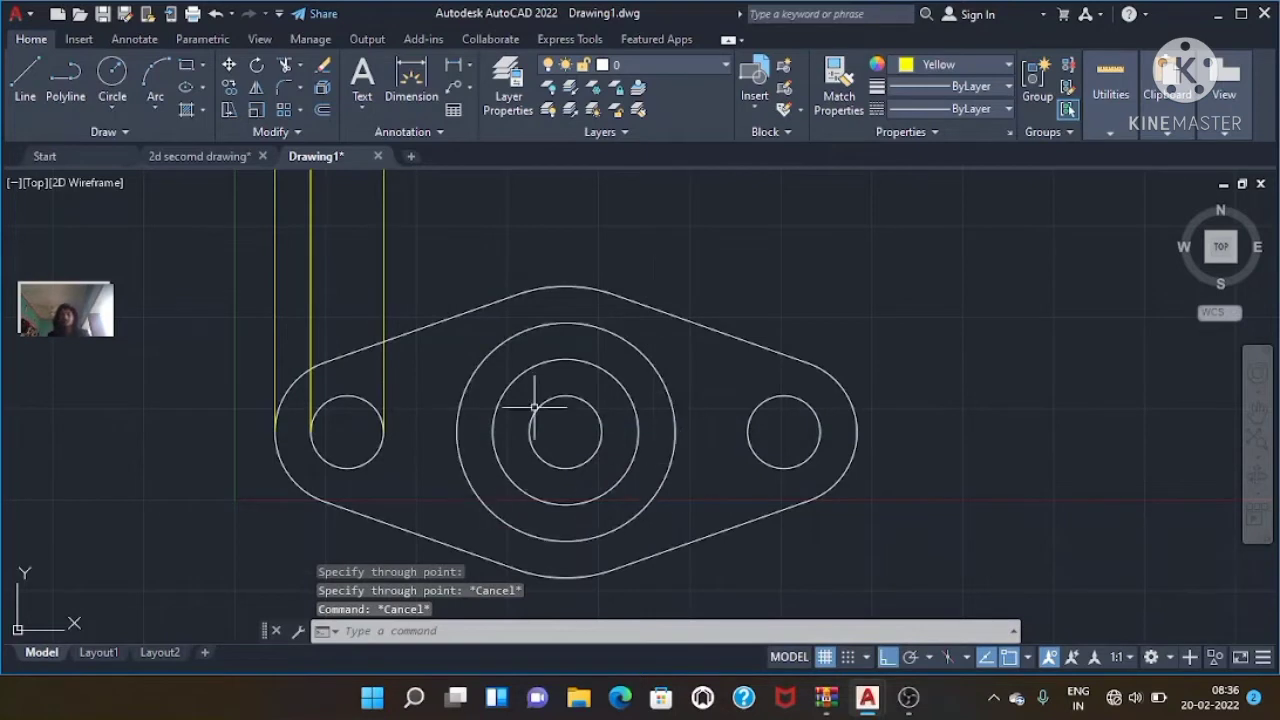
pyautogui.press('Escape')
pyautogui.press('Escape')
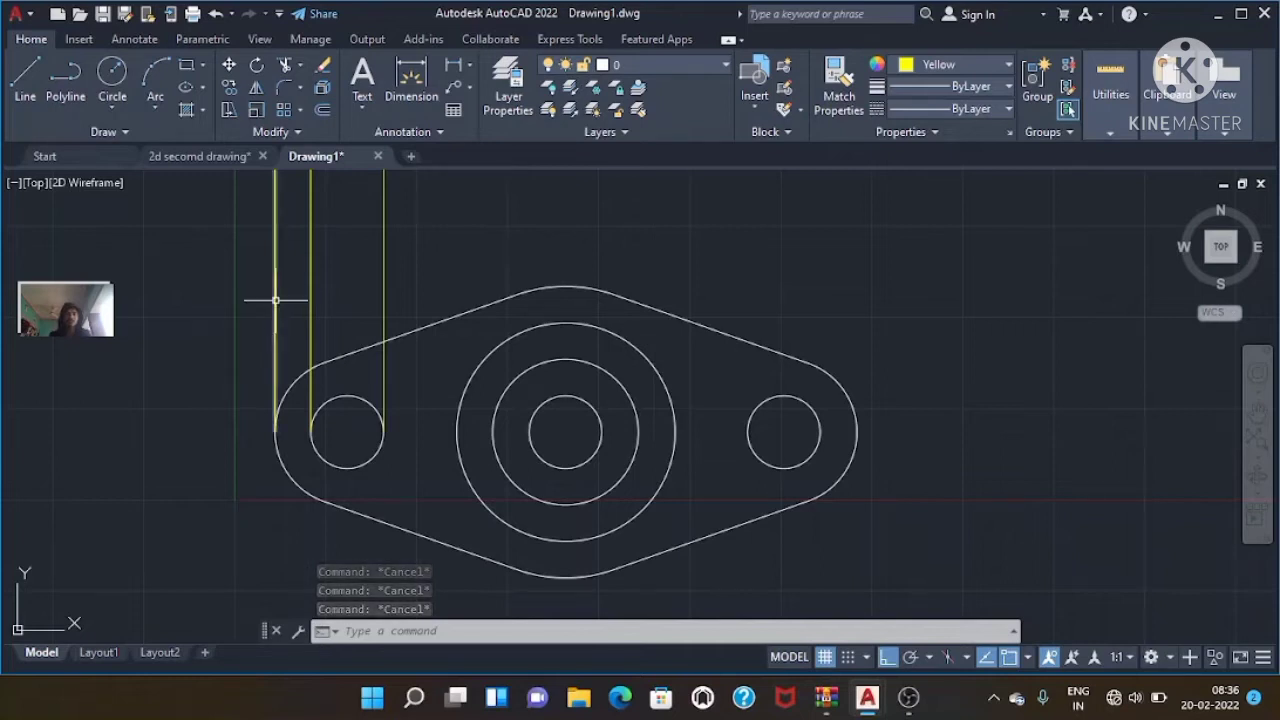
pyautogui.click(275, 300)
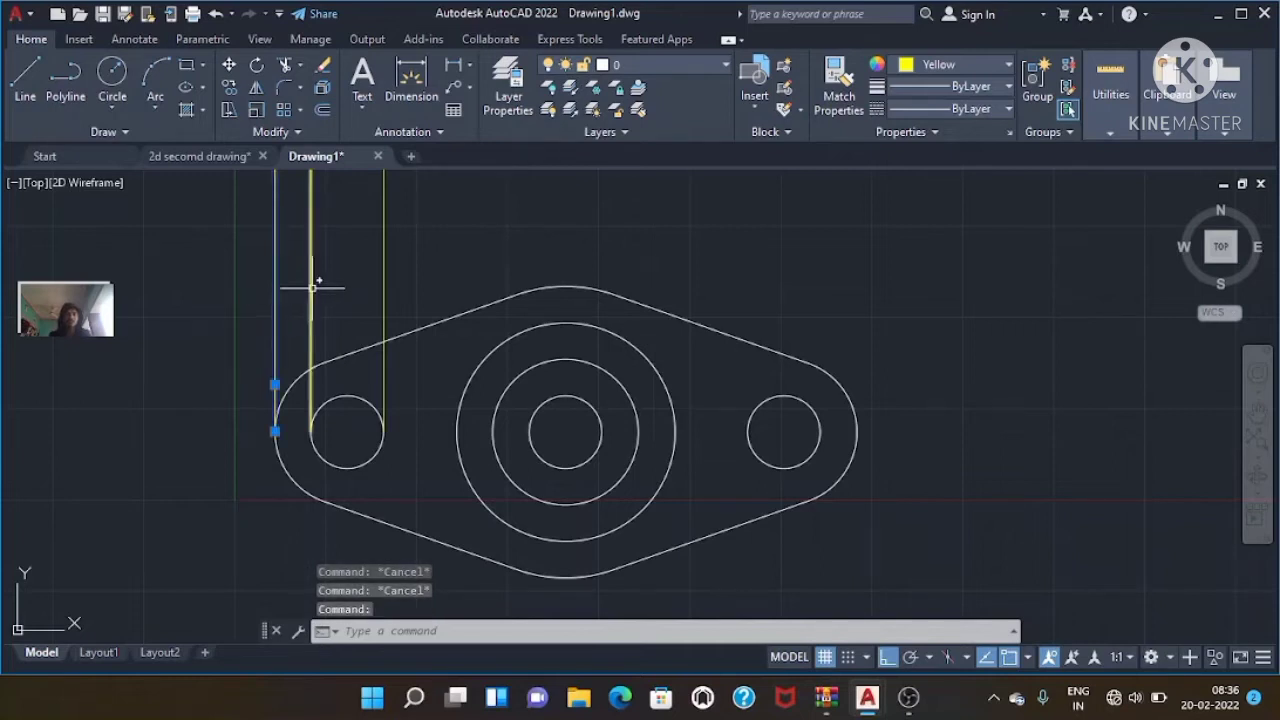
pyautogui.click(311, 290)
# - Mirror the three projection rays about the flange's vertical centreline, keeping the originals
pyautogui.click(383, 286)
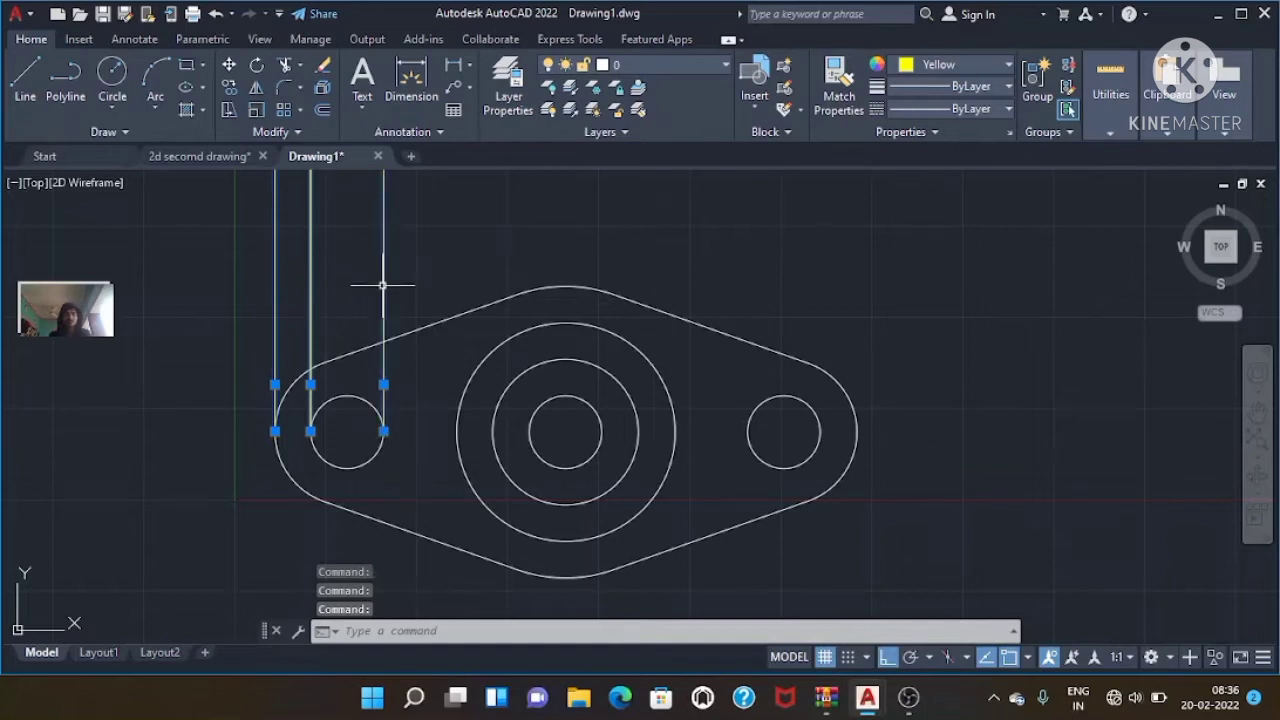
pyautogui.write('mi')
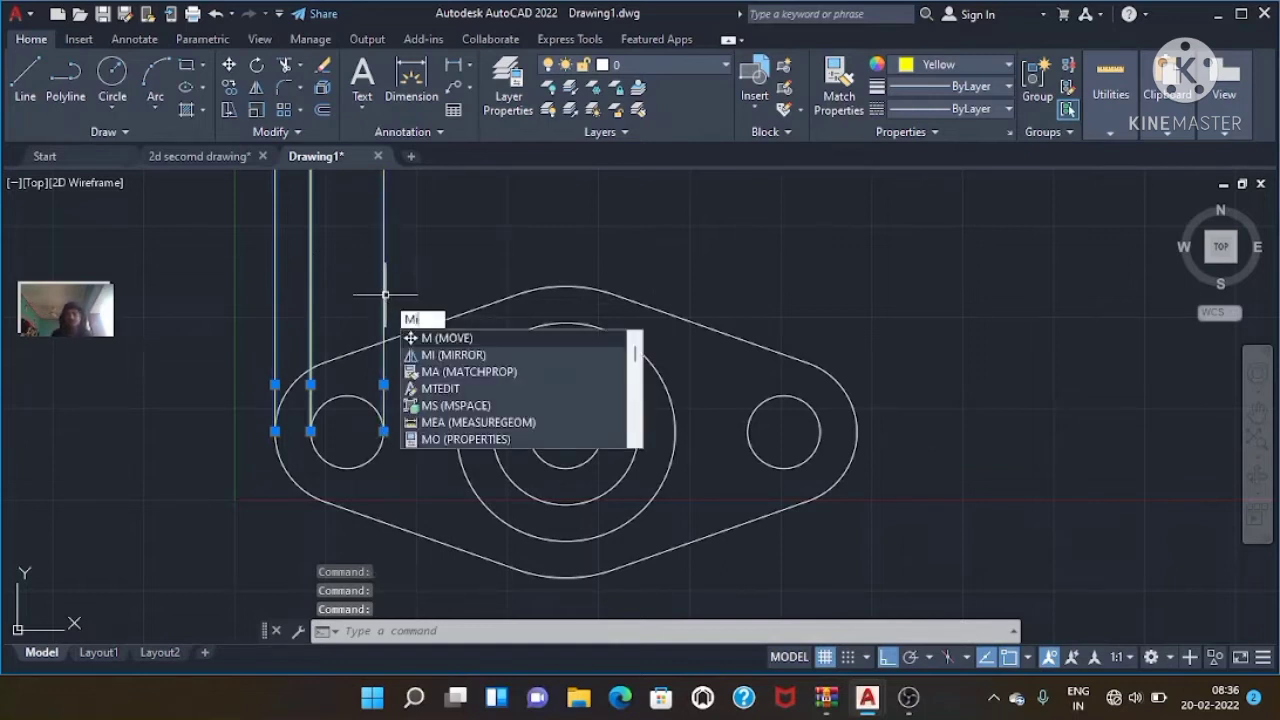
pyautogui.press('Return')
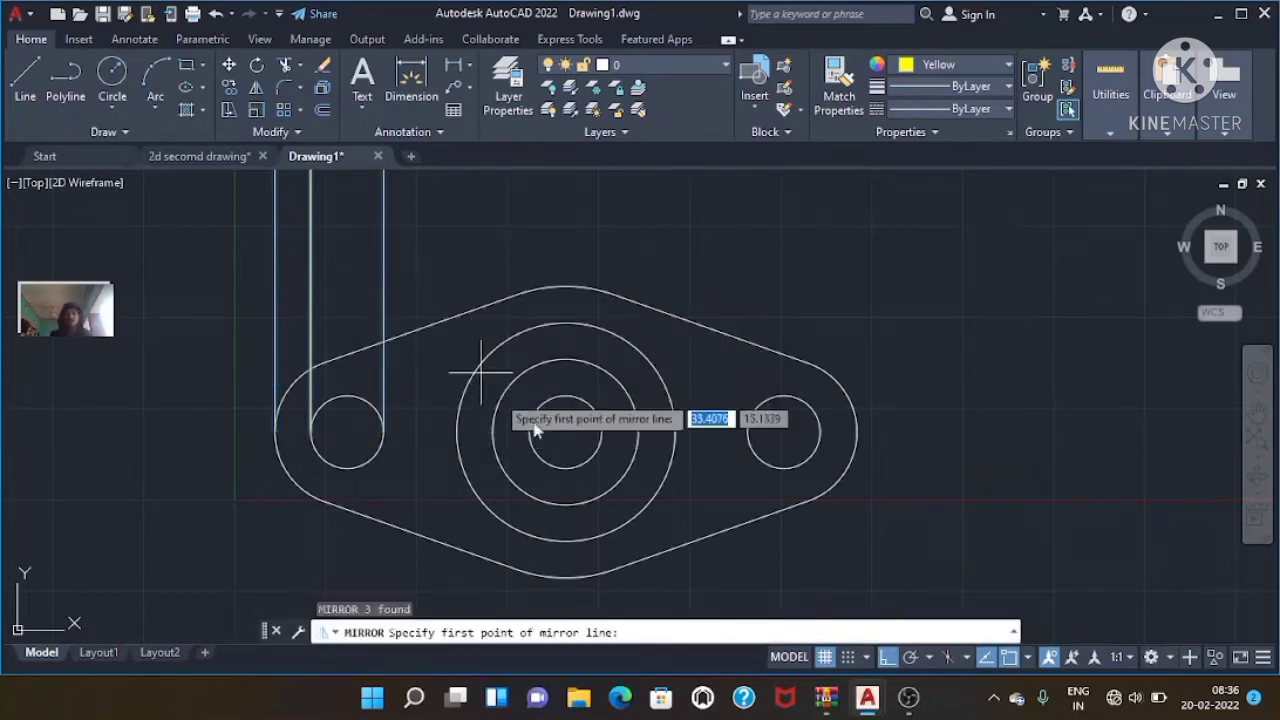
pyautogui.click(565, 432)
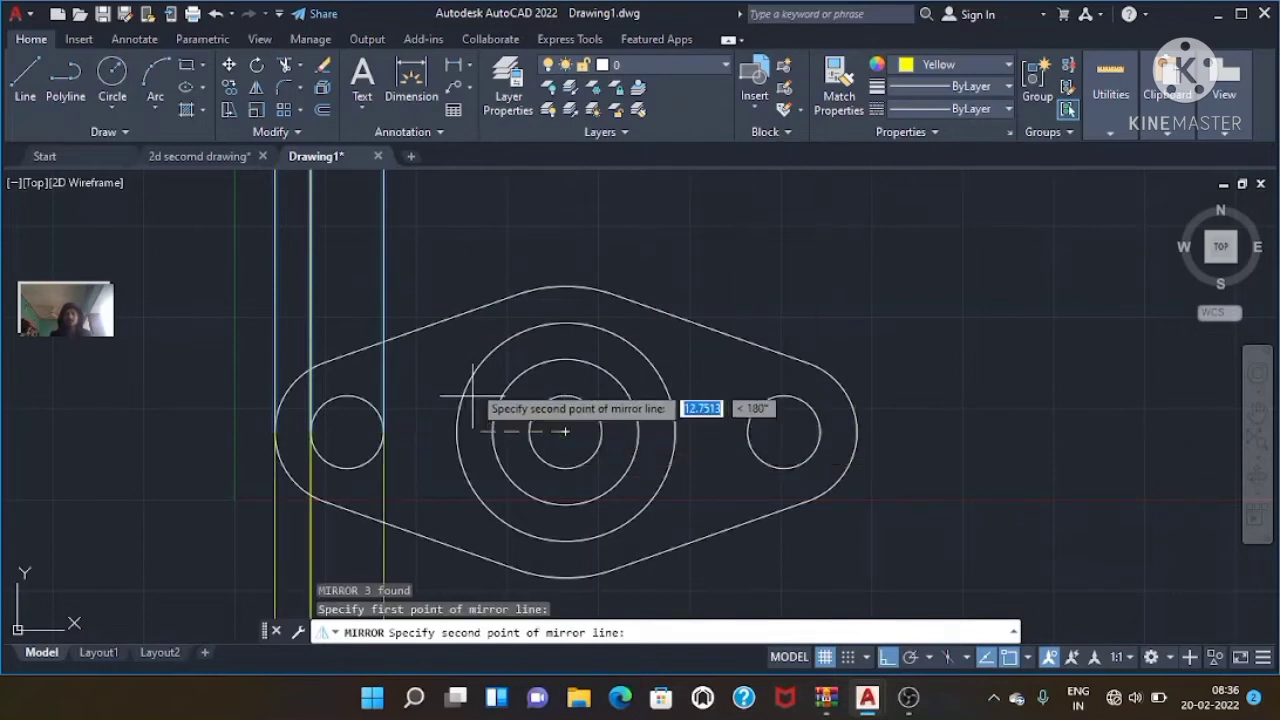
pyautogui.click(568, 266)
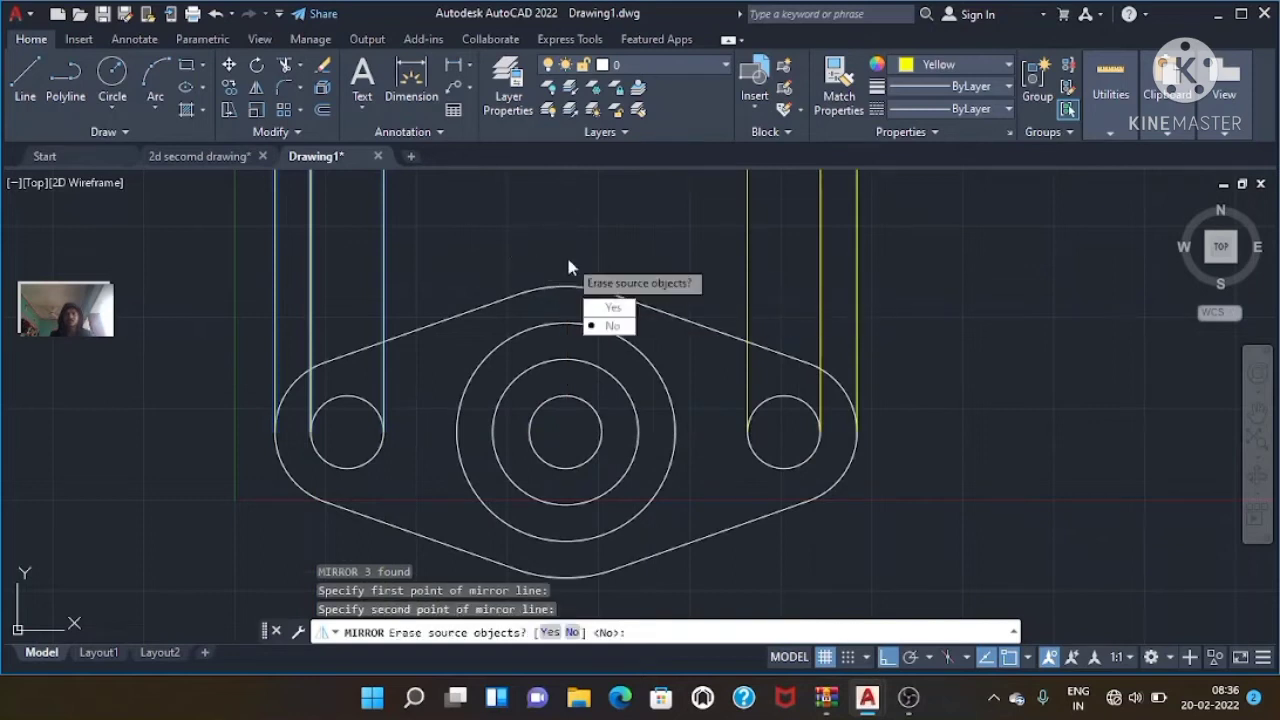
pyautogui.click(610, 327)
pyautogui.press('Escape')
pyautogui.press('Escape')
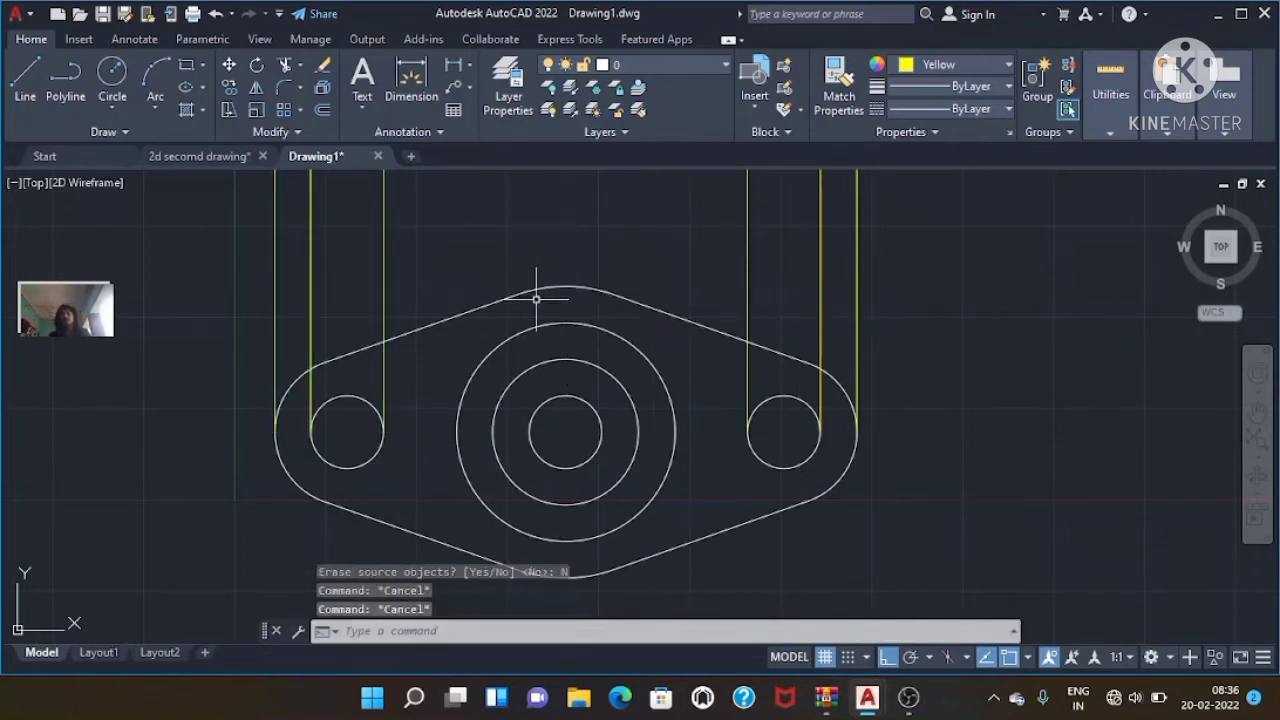
# - Display the dimensioned 2d secomd drawing for reference
pyautogui.click(192, 156)
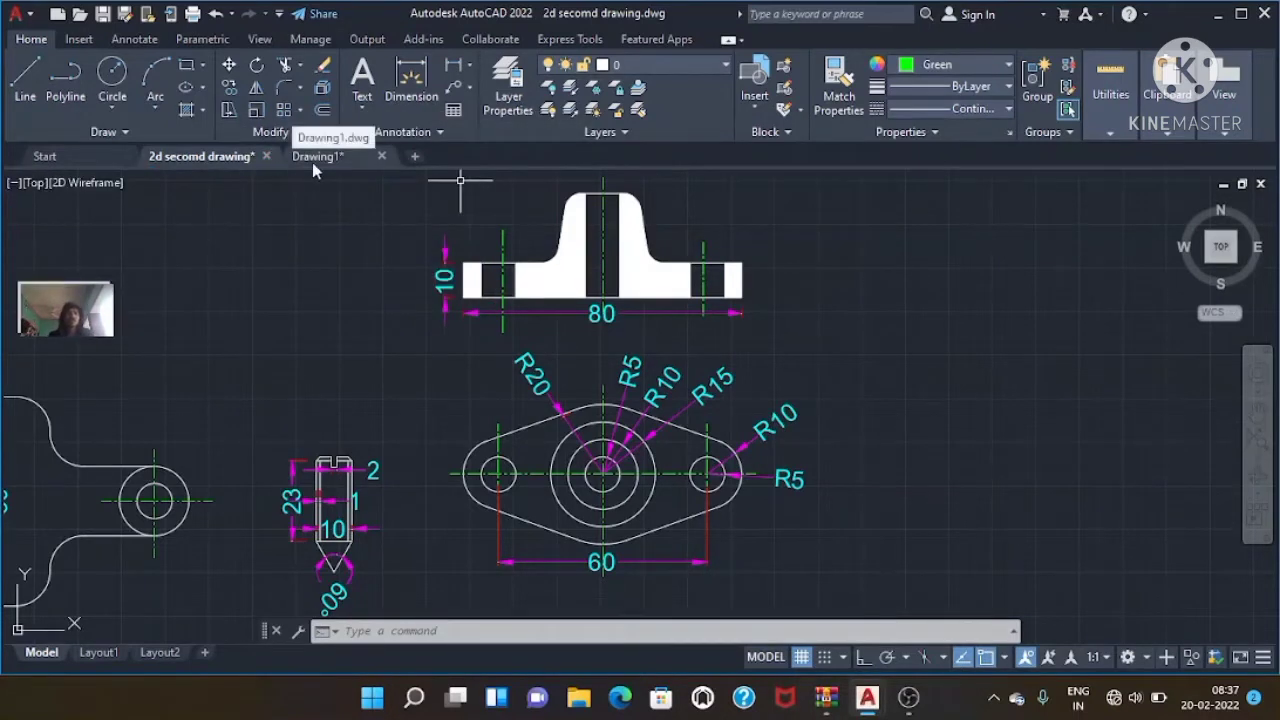
# - In Drawing1, project vertical rays upward from the central hole using RAY
pyautogui.click(313, 161)
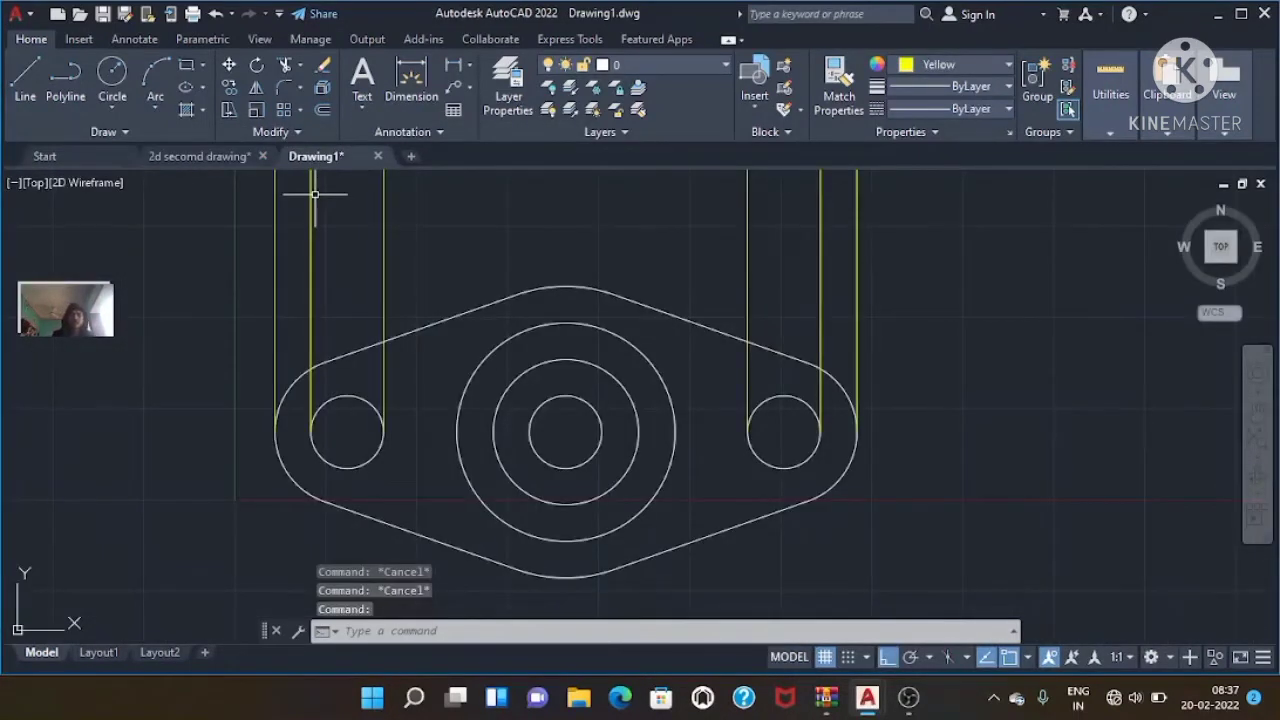
pyautogui.write('ay')
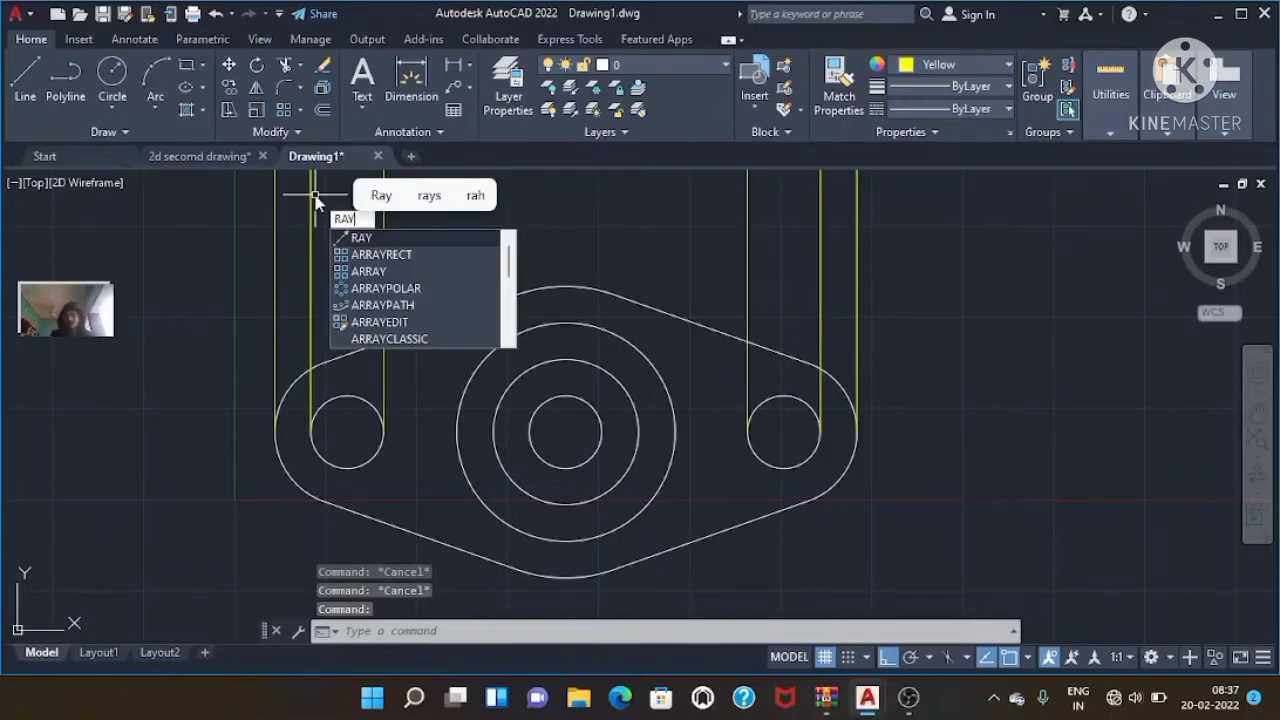
pyautogui.press('Return')
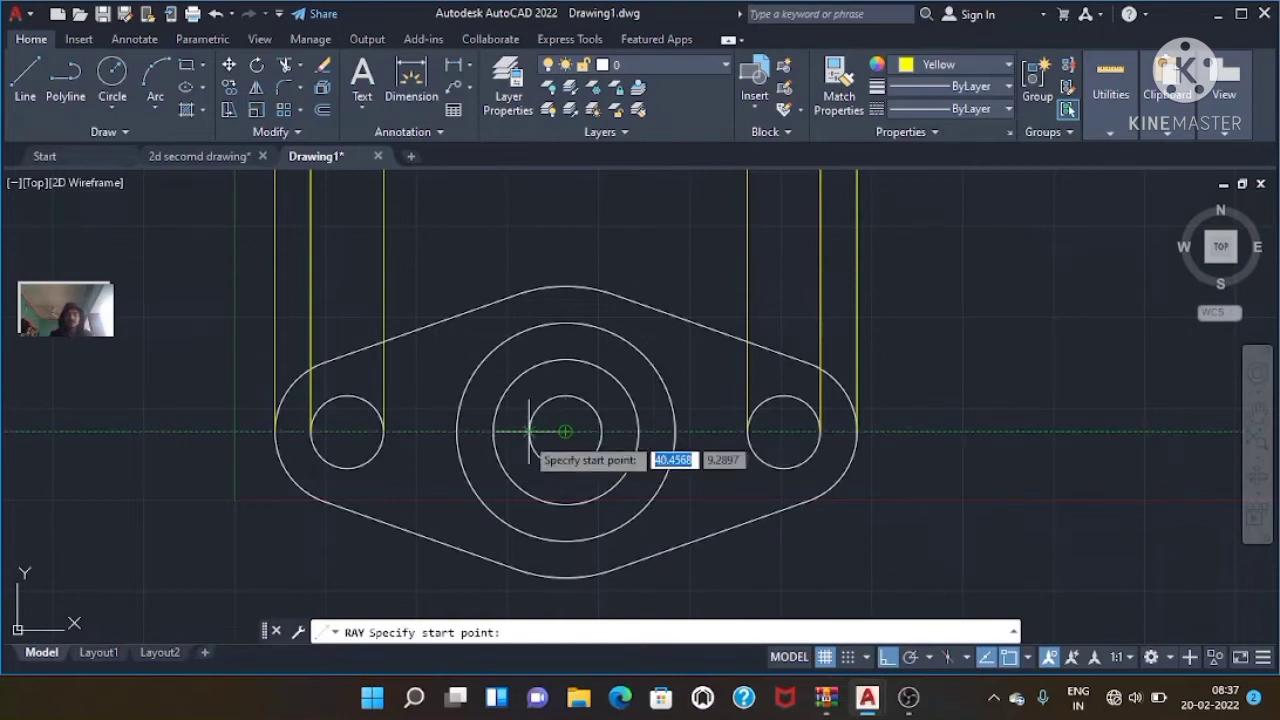
pyautogui.click(560, 432)
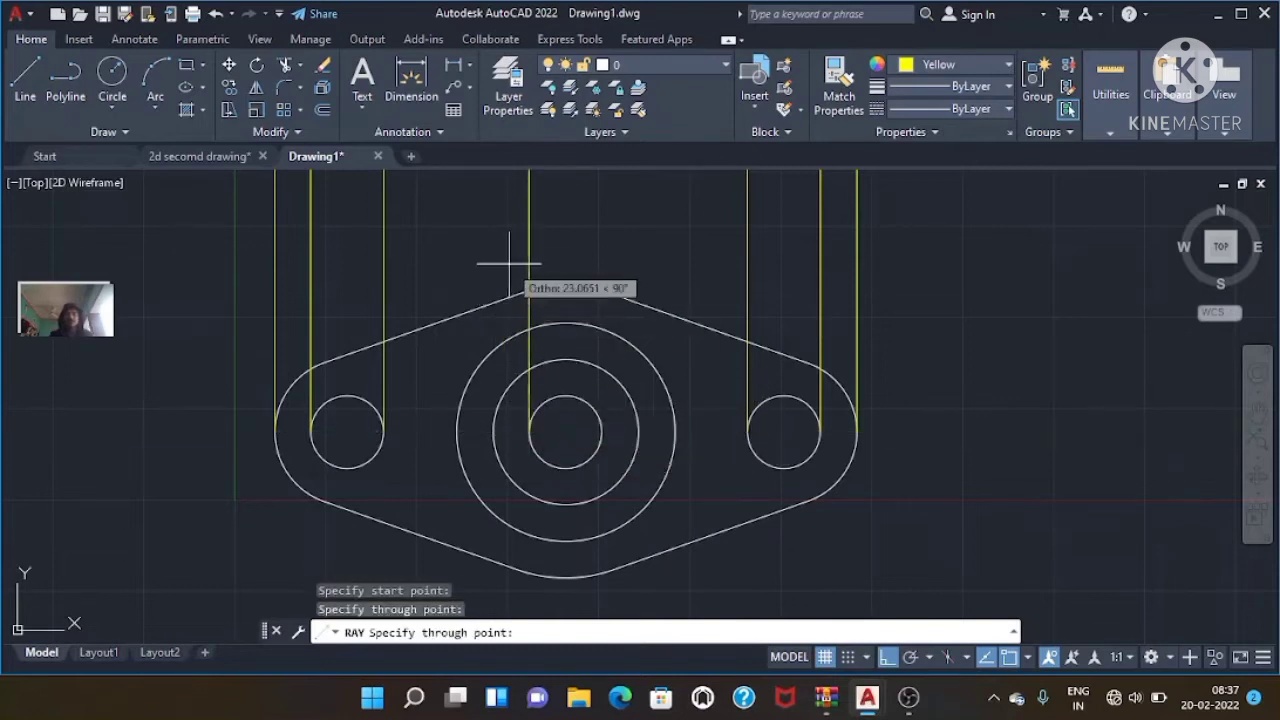
pyautogui.press('Escape')
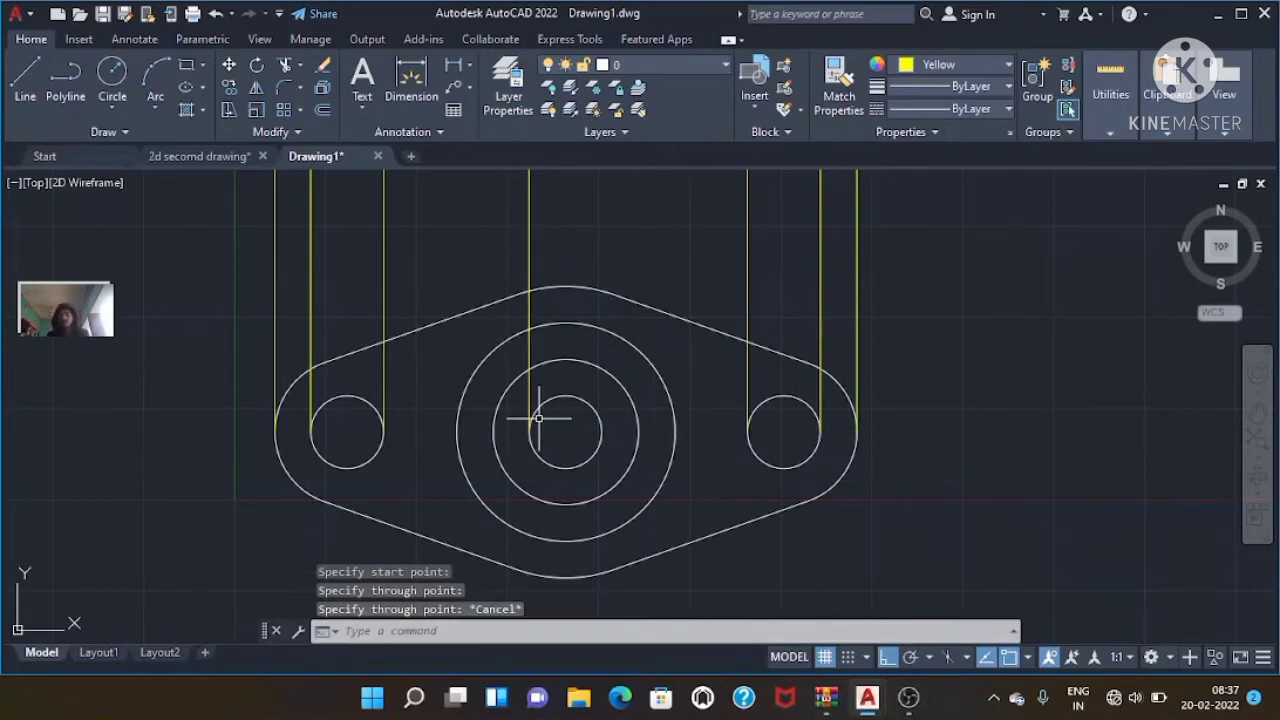
pyautogui.press('Return')
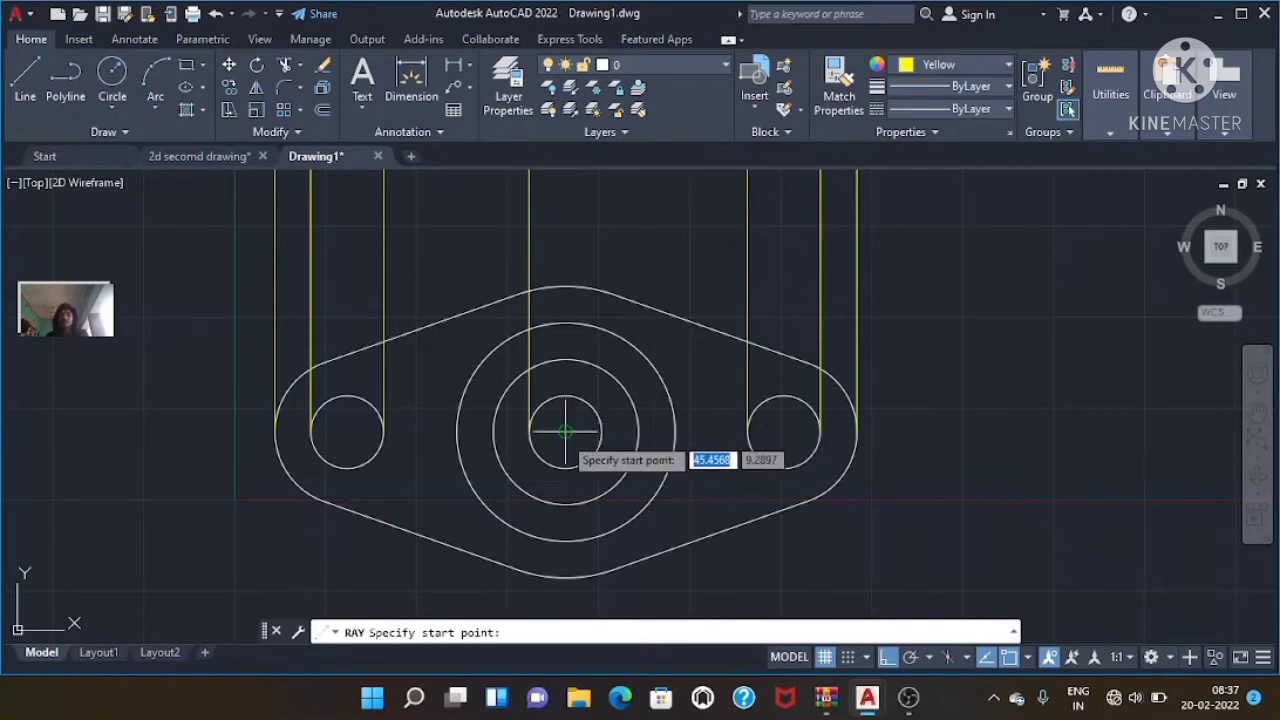
pyautogui.click(565, 432)
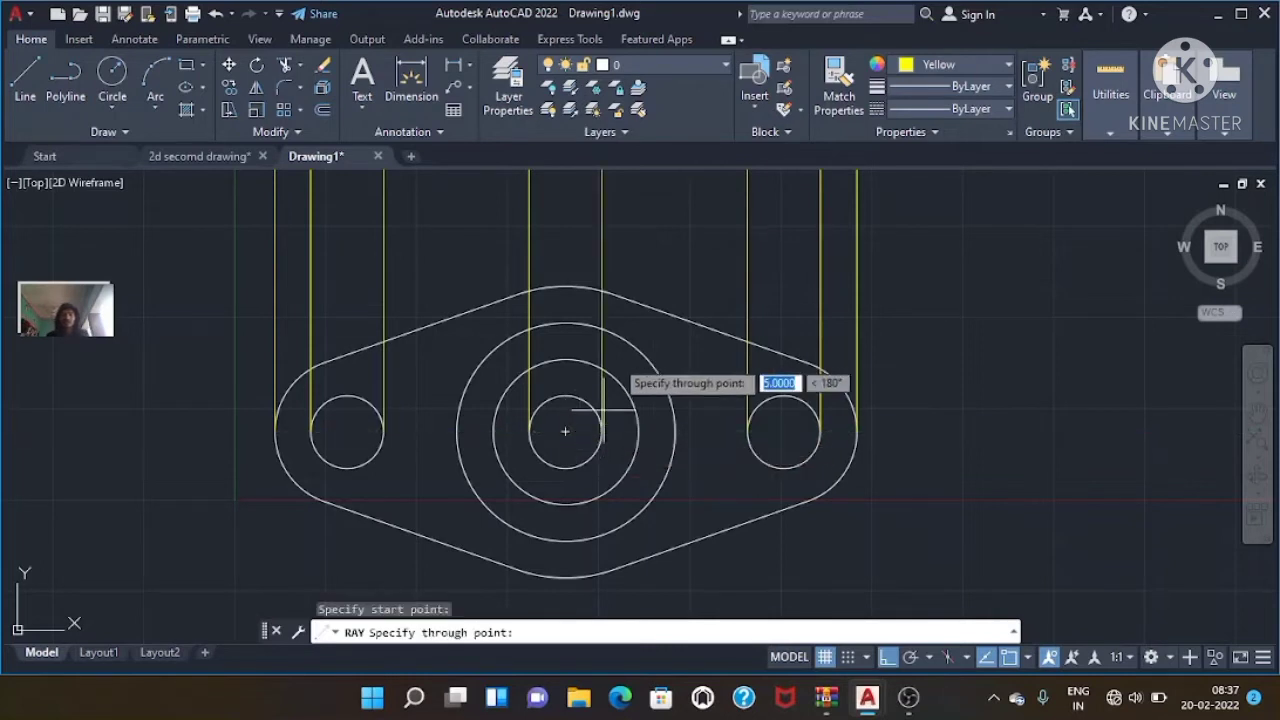
pyautogui.click(590, 230)
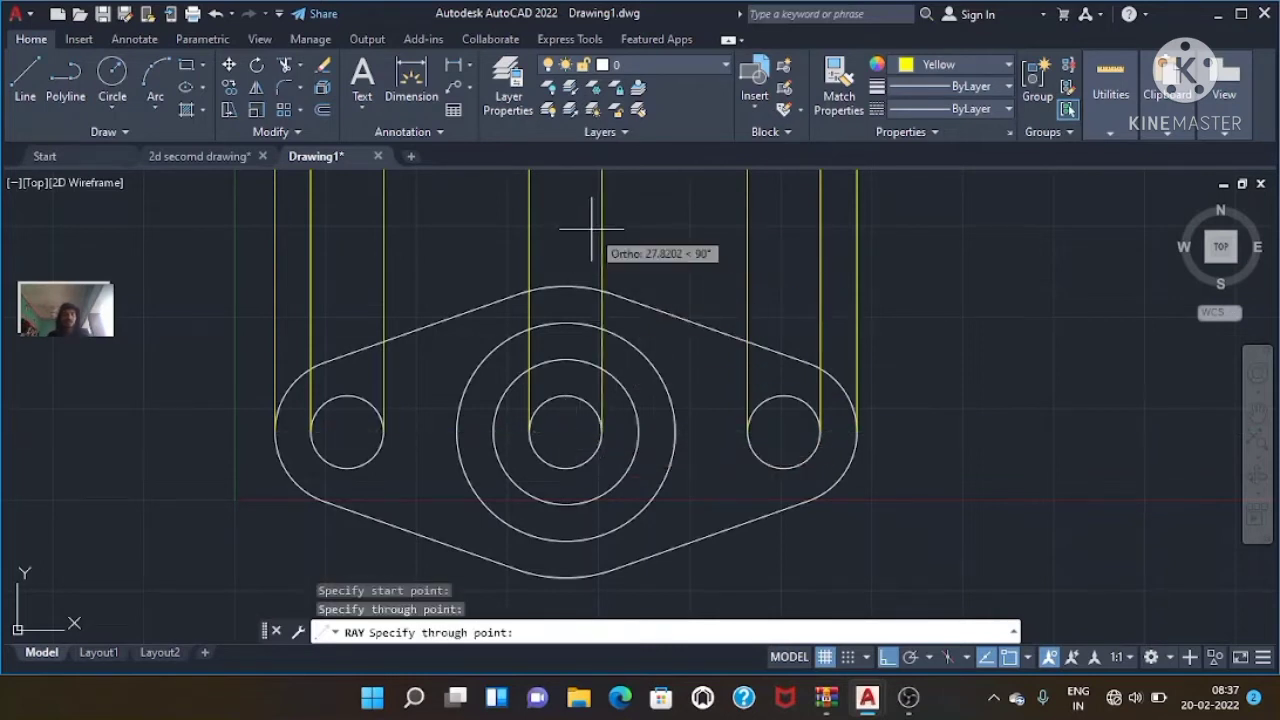
pyautogui.press('Escape')
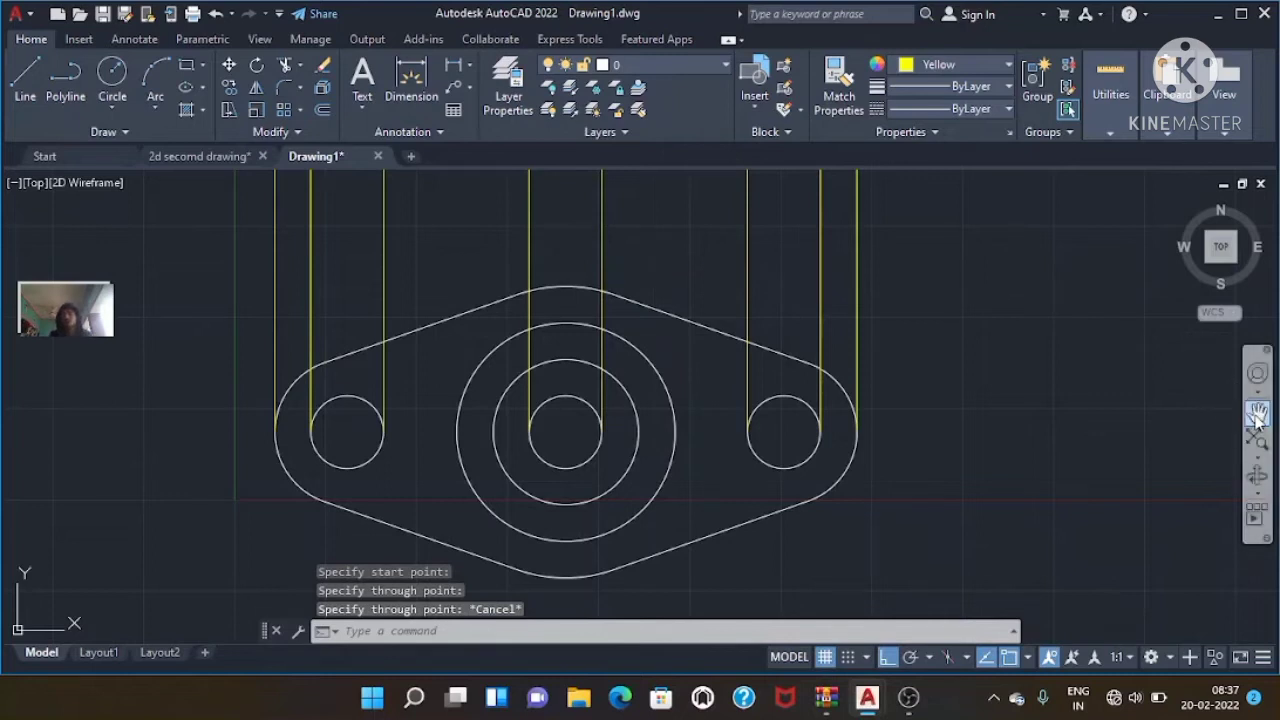
# - Pan the view to leave free space above the top view
pyautogui.click(1257, 414)
pyautogui.moveTo(997, 357); pyautogui.dragTo(997, 585)
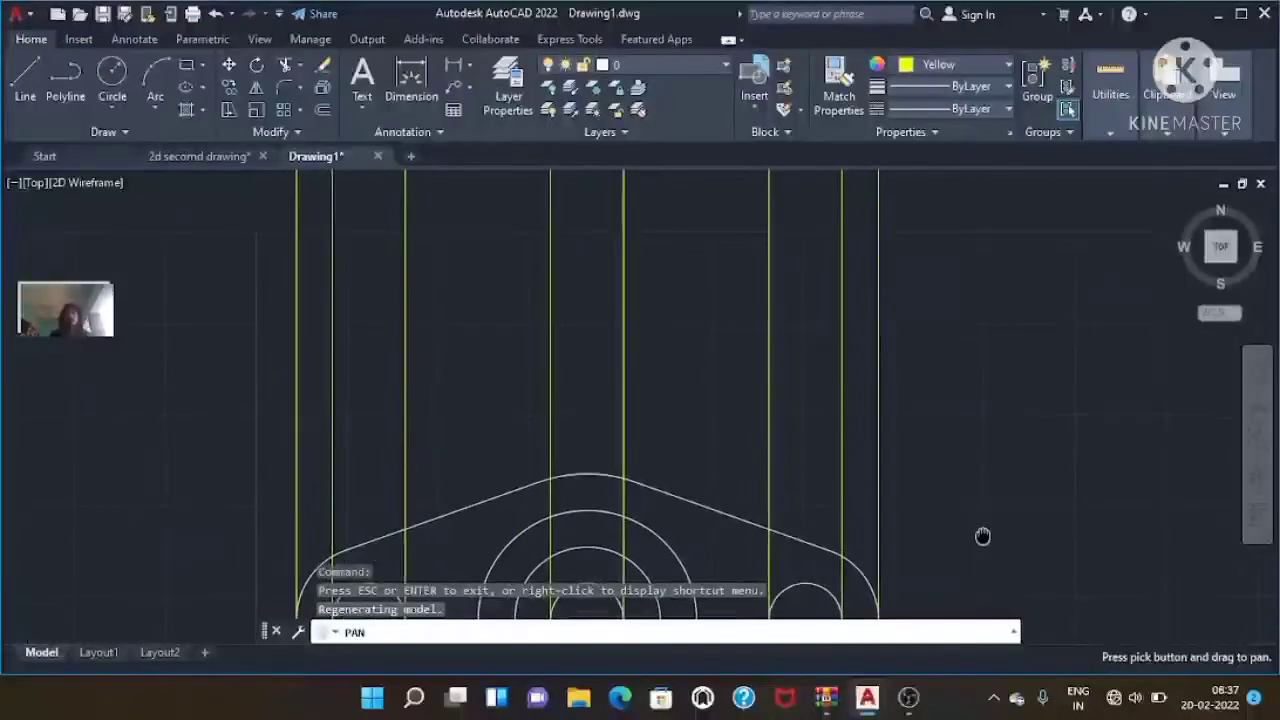
pyautogui.press('Escape')
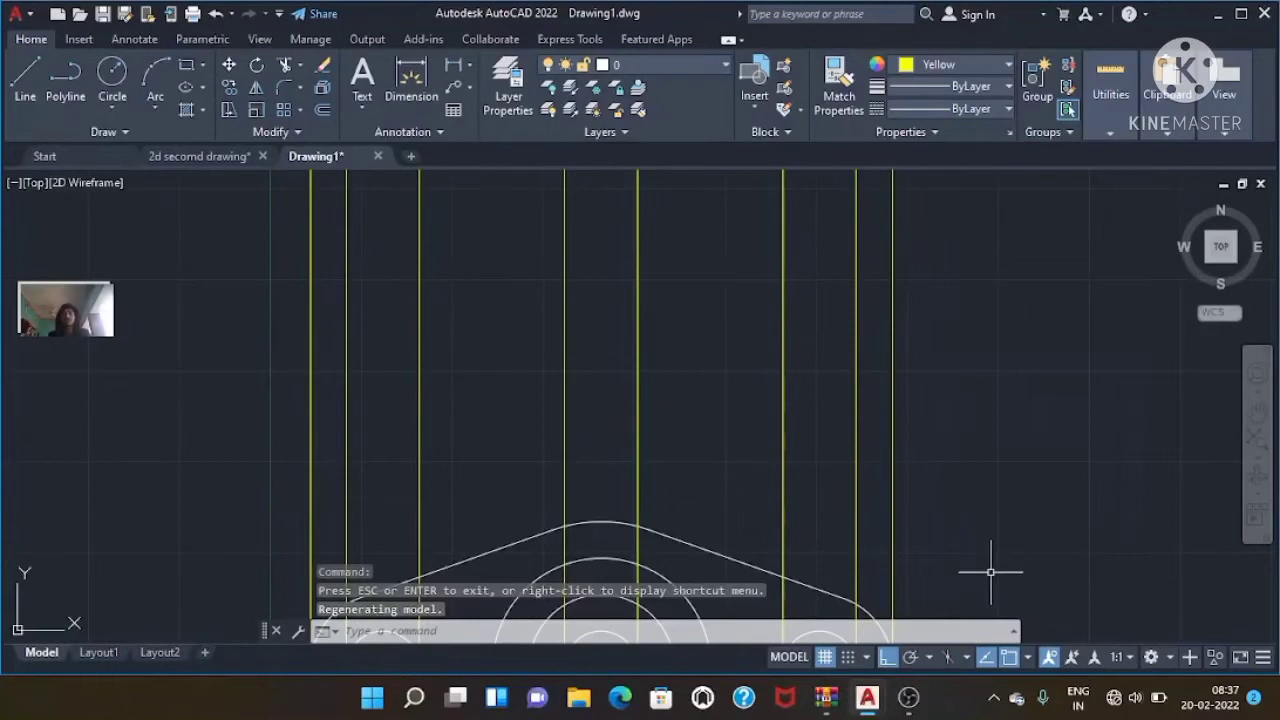
pyautogui.press('Escape')
pyautogui.press('Escape')
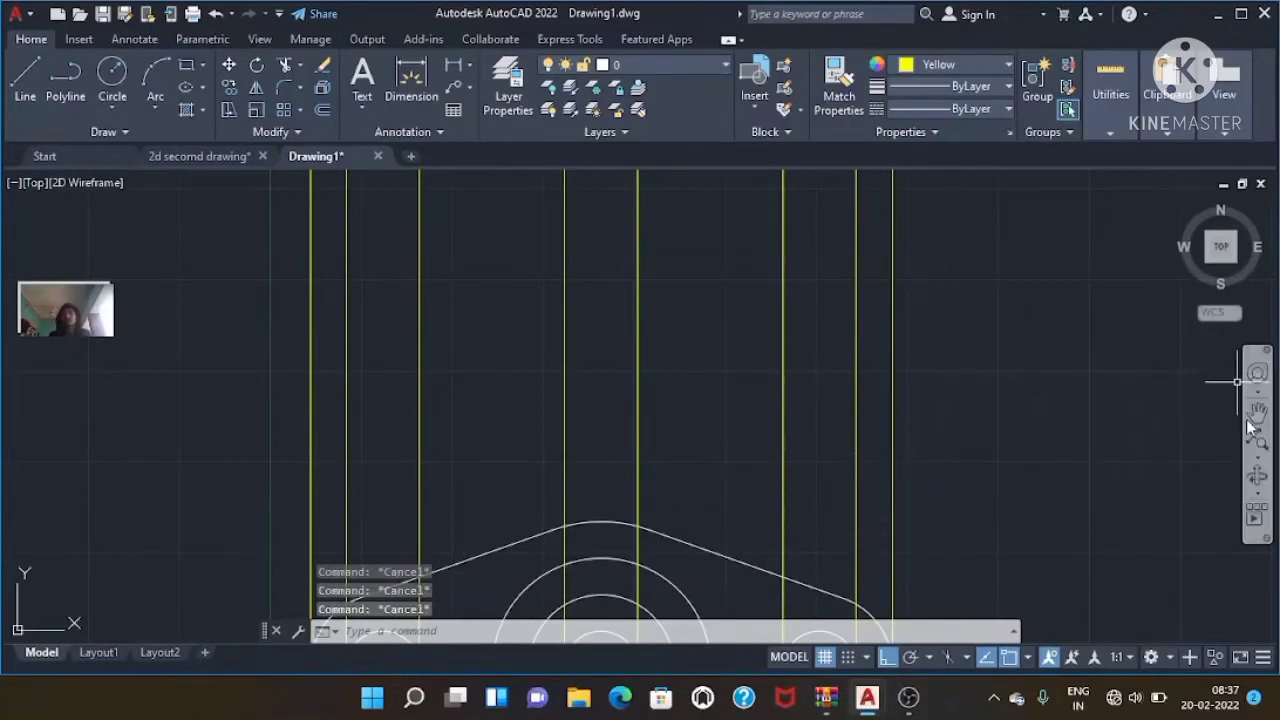
pyautogui.click(1257, 414)
pyautogui.moveTo(806, 478); pyautogui.dragTo(800, 385)
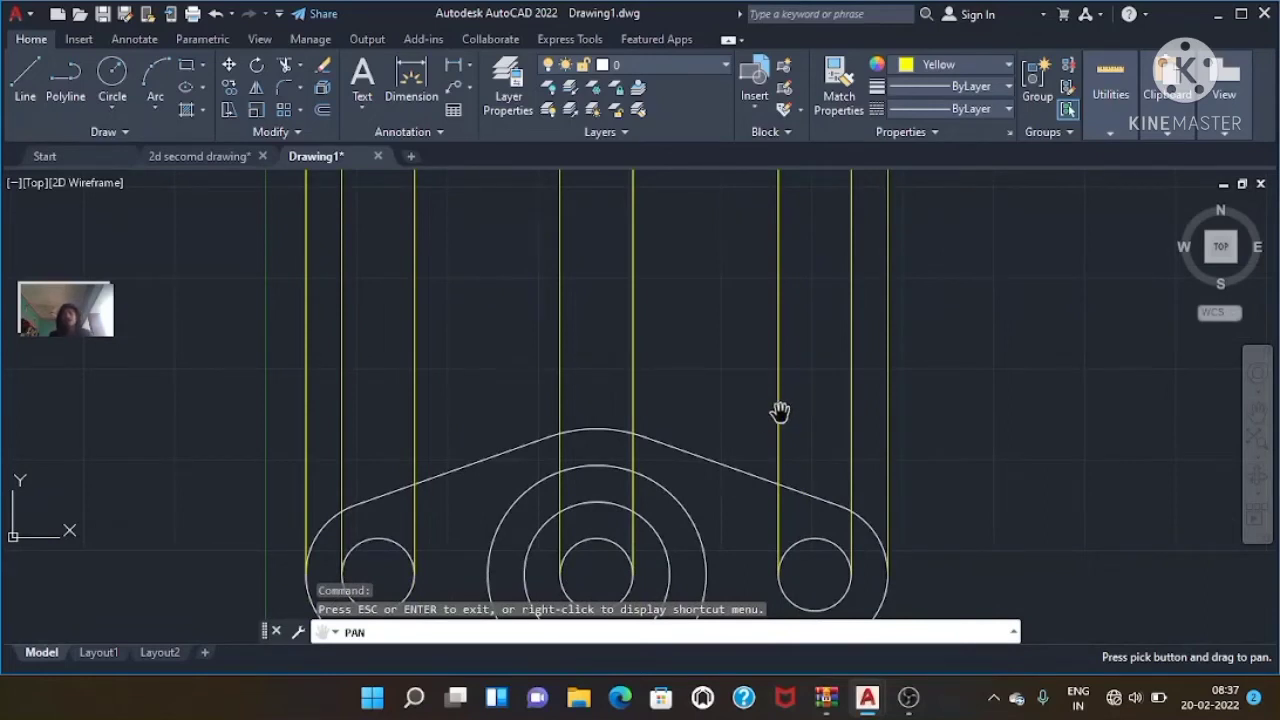
pyautogui.press('Escape')
pyautogui.press('Escape')
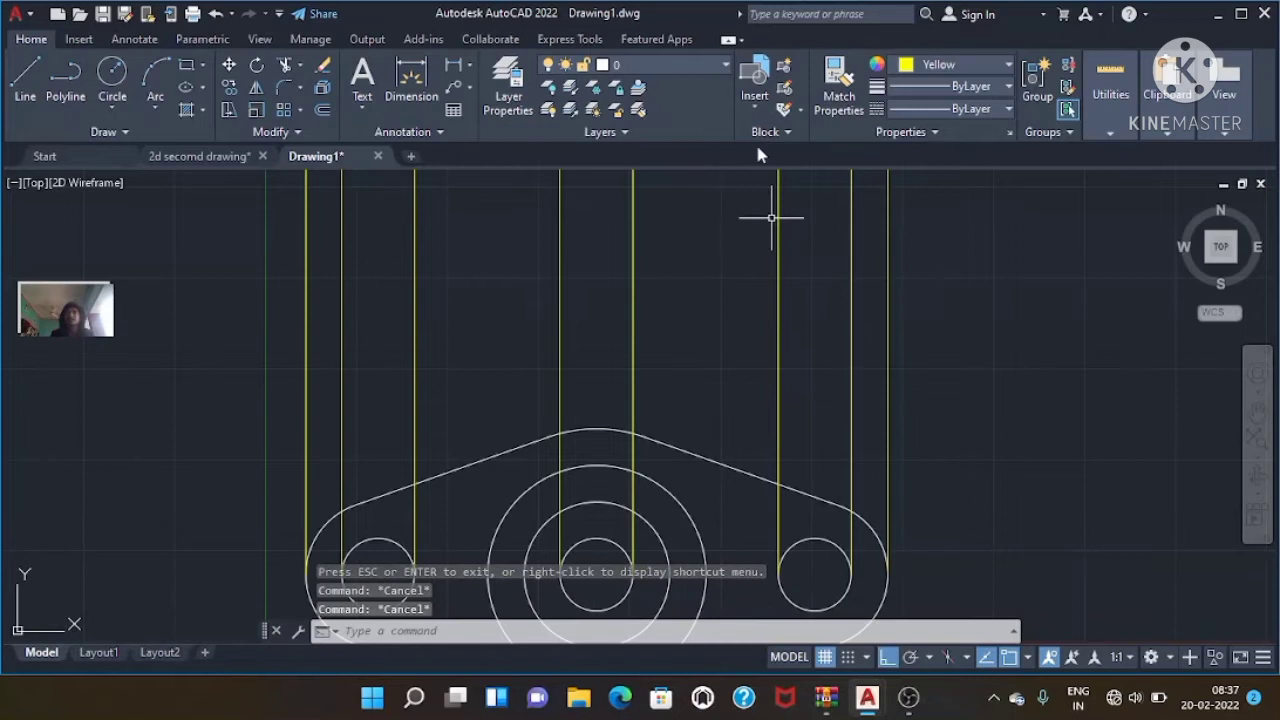
# - Make white the current drawing colour and start the LINE command
pyautogui.click(1007, 64)
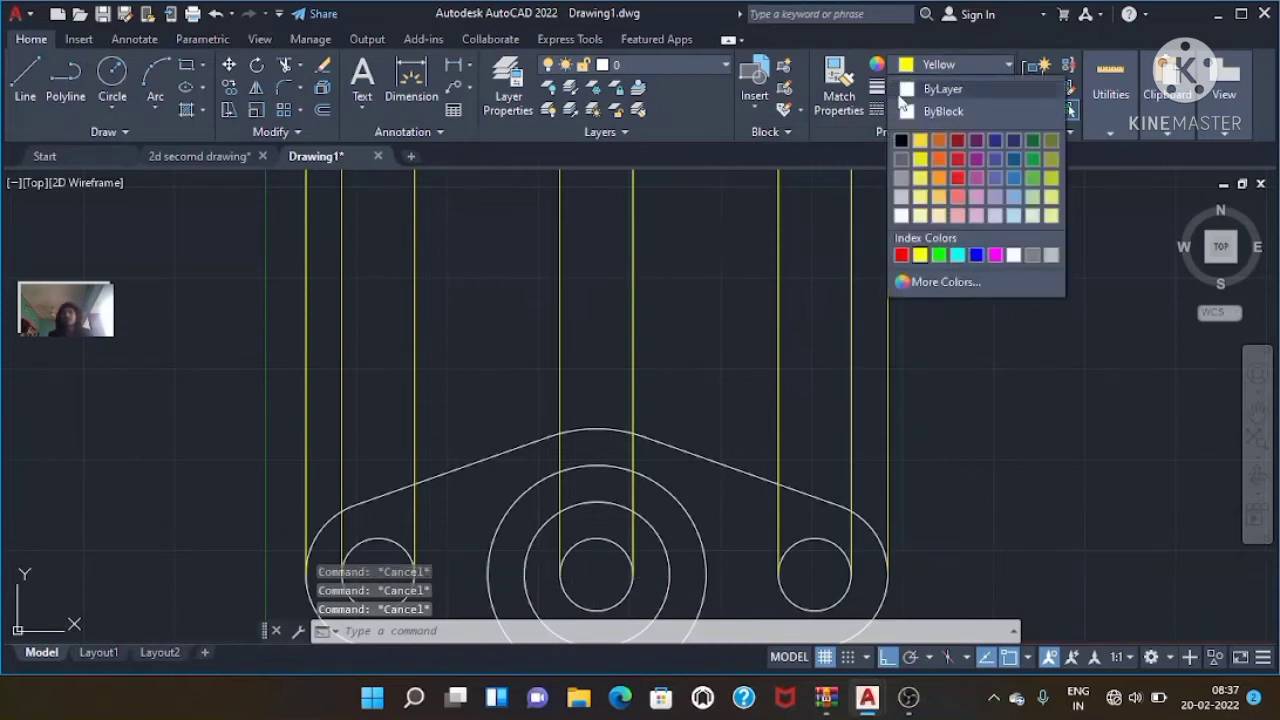
pyautogui.click(901, 215)
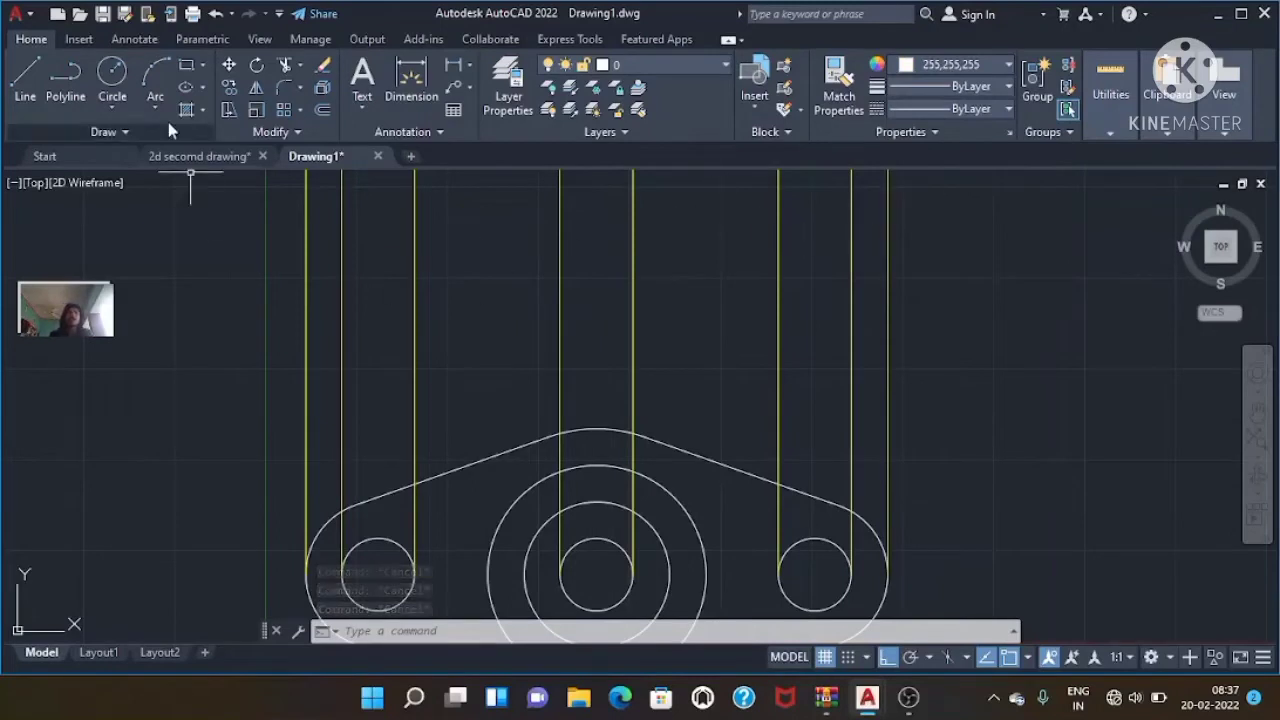
pyautogui.click(28, 77)
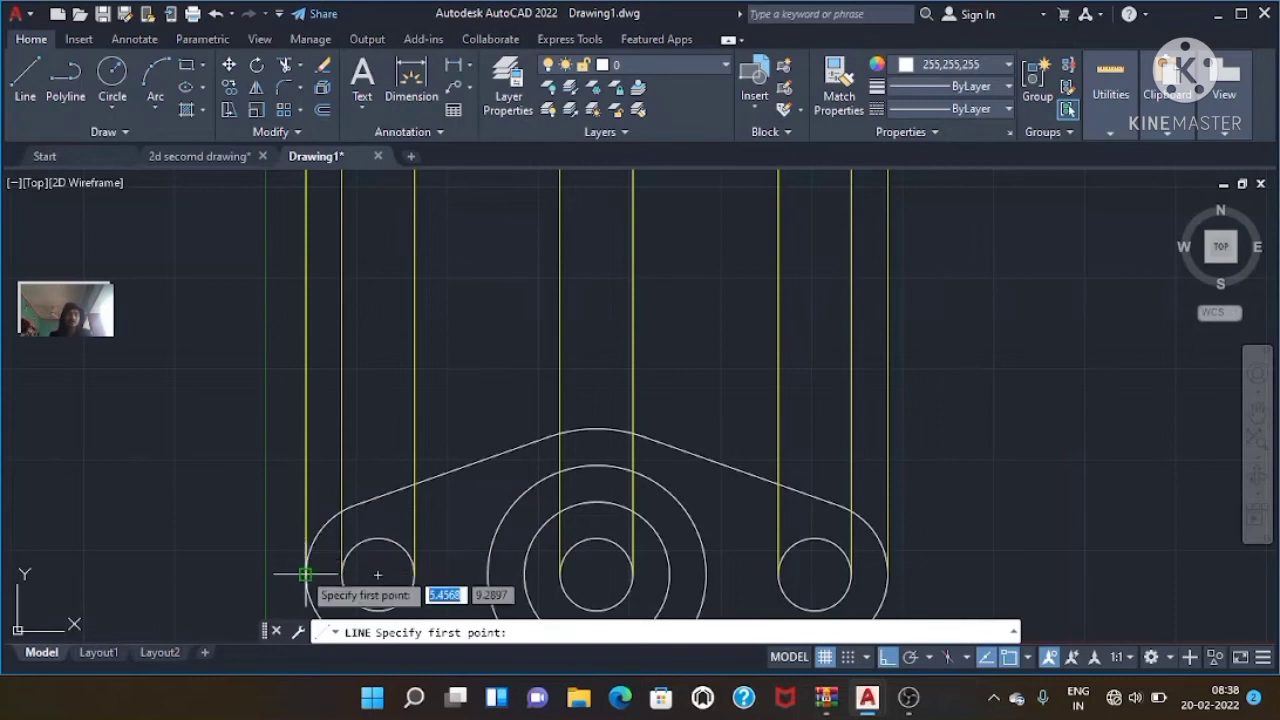
# - Draw an 80-long white horizontal baseline between the outermost yellow rays
pyautogui.click(305, 328)
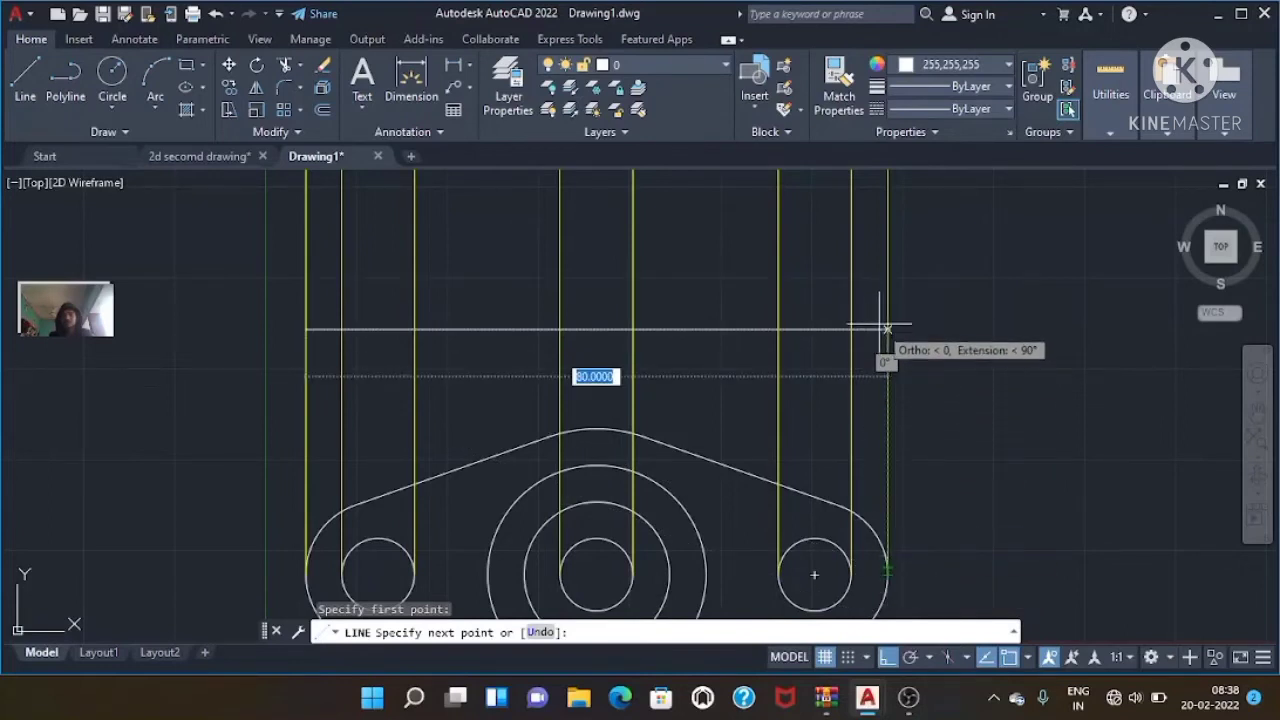
pyautogui.click(887, 329)
pyautogui.press('Escape')
pyautogui.press('Escape')
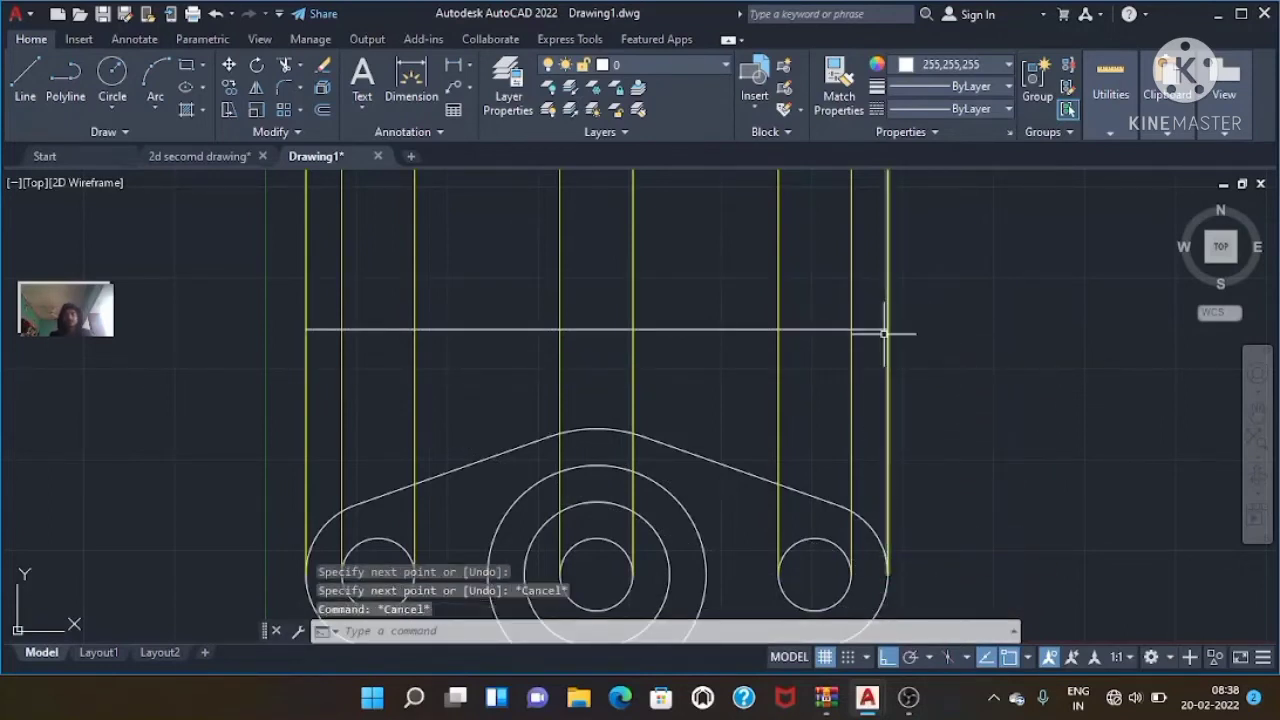
pyautogui.press('Escape')
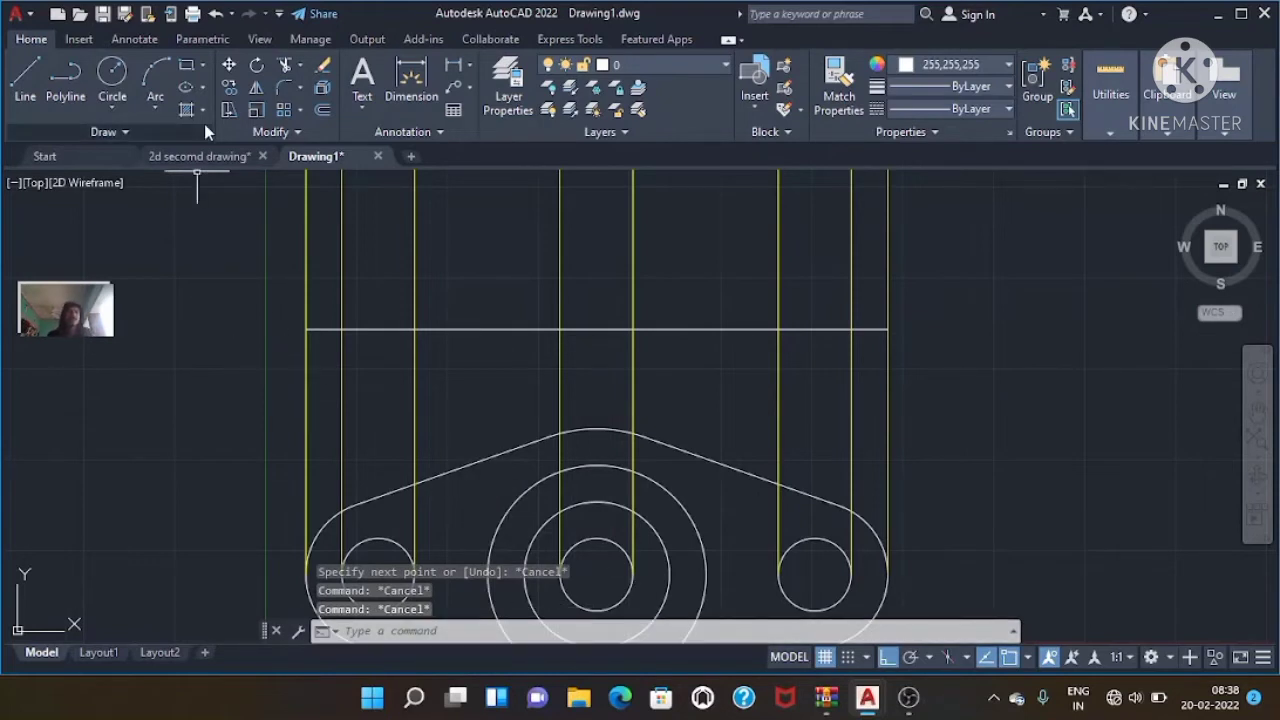
pyautogui.moveTo(198, 156)
pyautogui.click(216, 158)
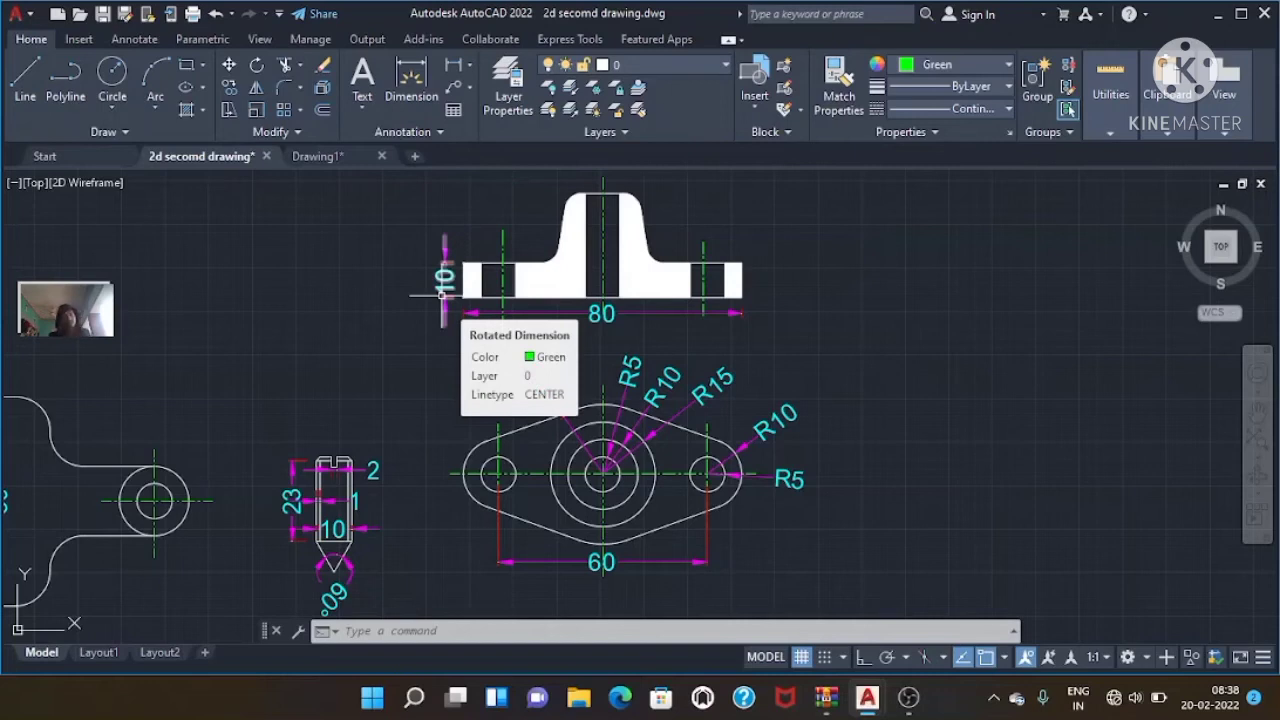
pyautogui.press('Escape')
pyautogui.press('Escape')
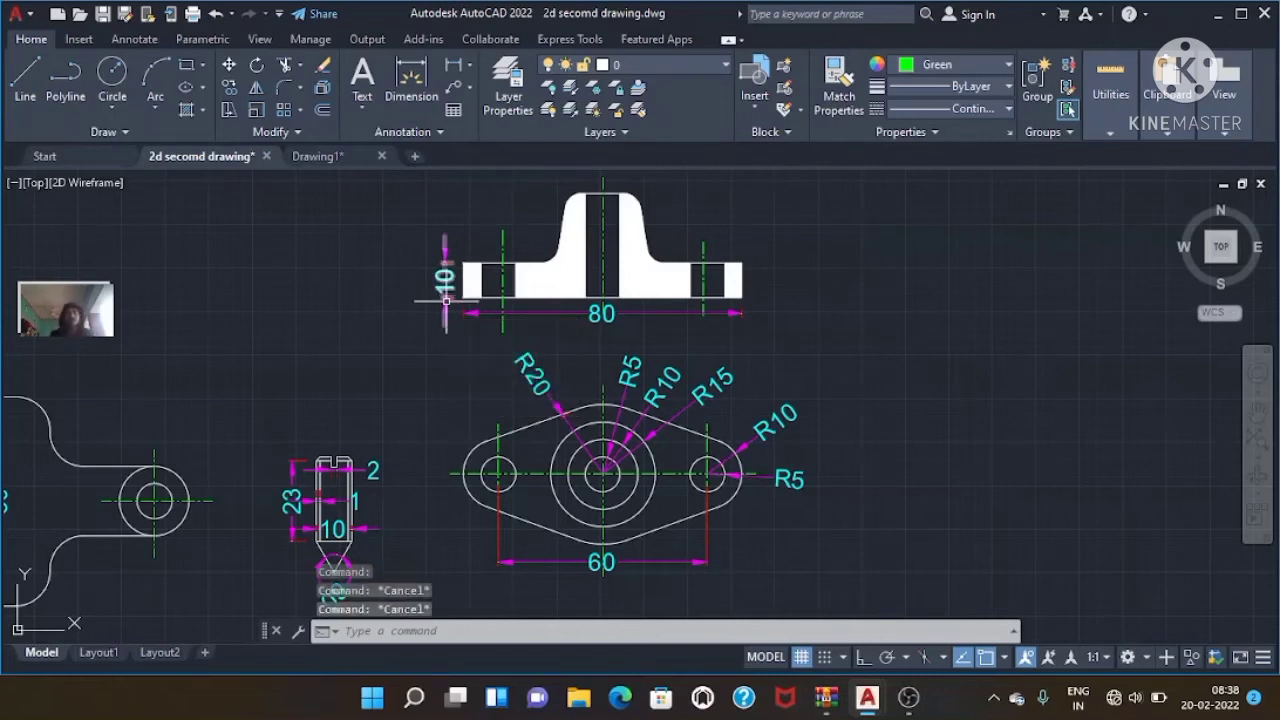
pyautogui.press('Escape')
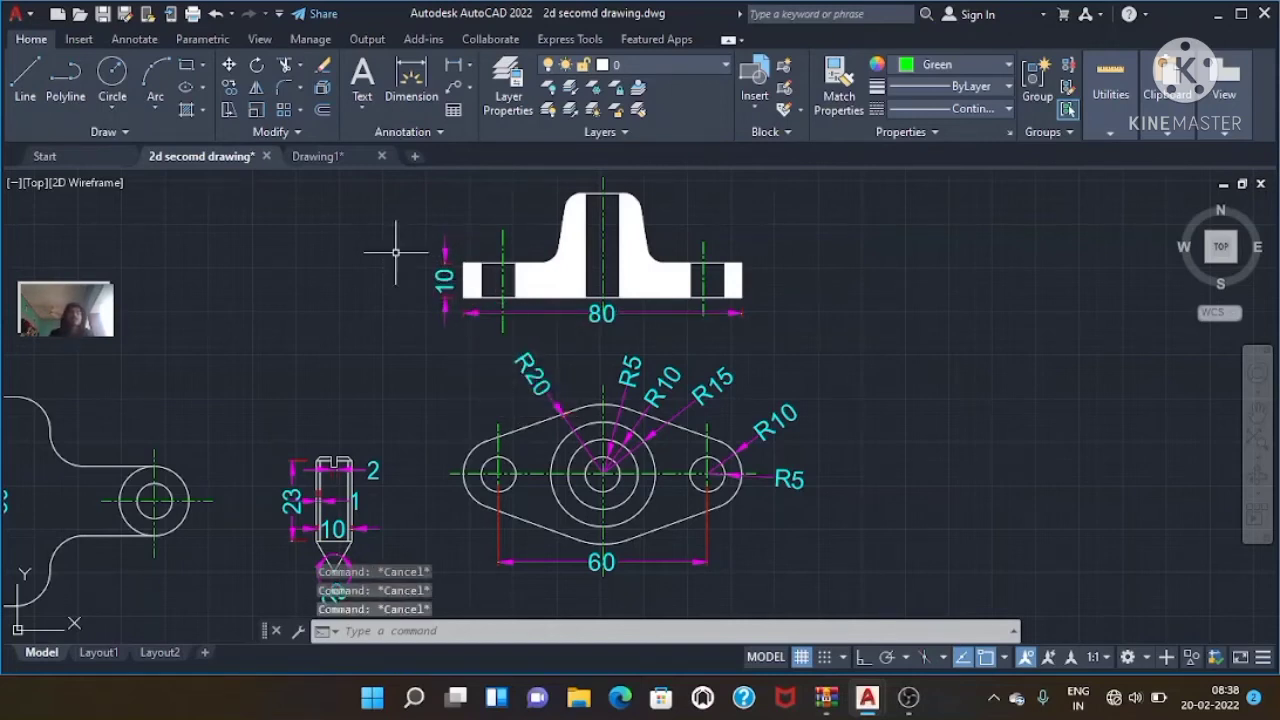
pyautogui.moveTo(200, 156)
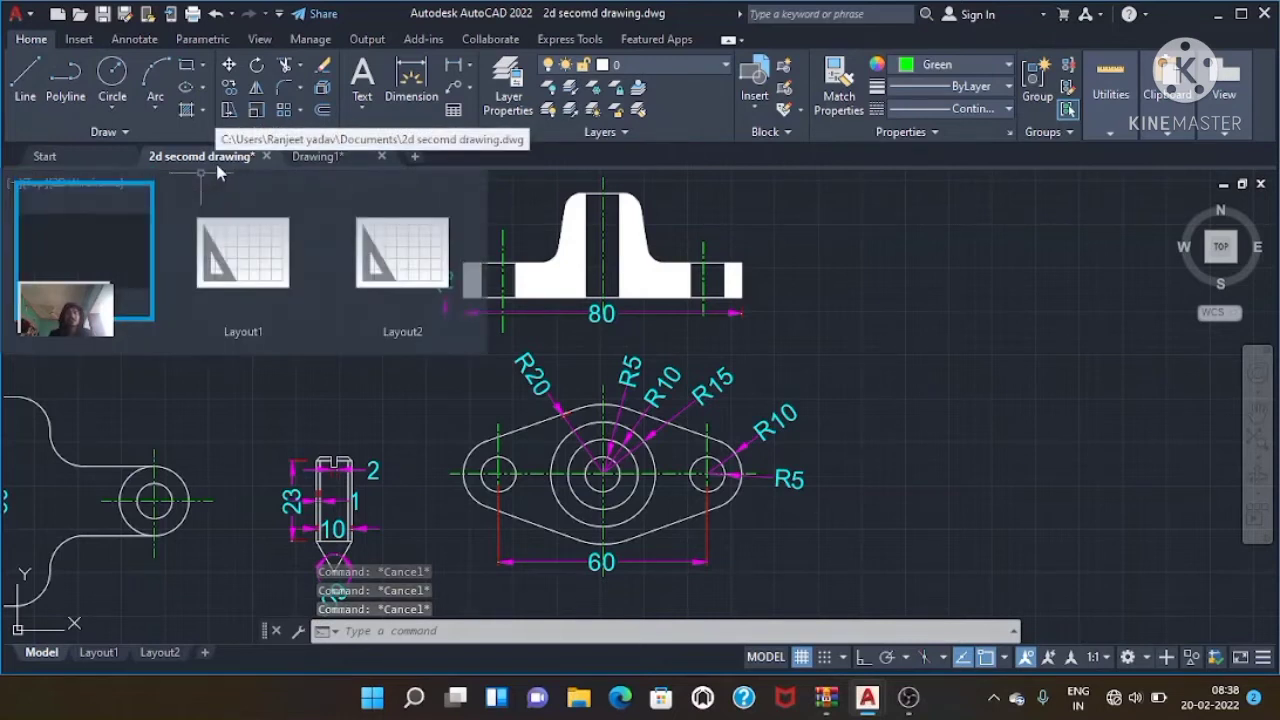
pyautogui.click(340, 157)
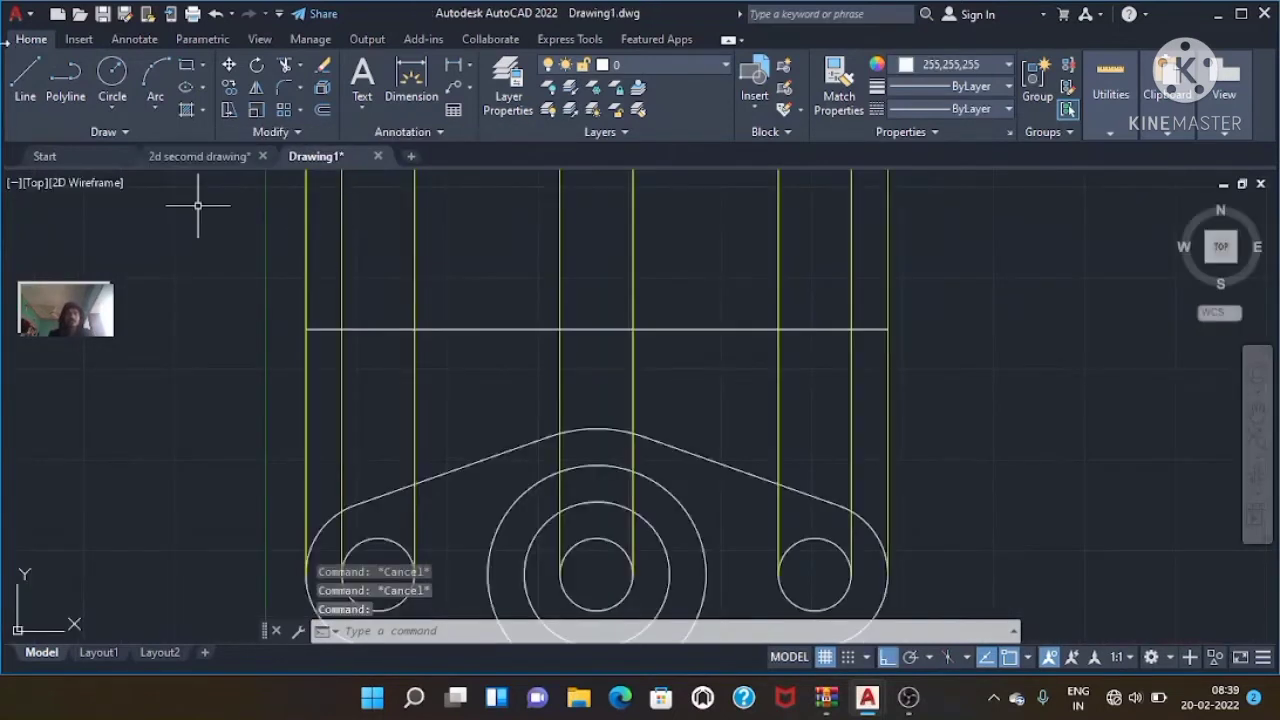
# - Close a 10-high base rectangle above the baseline, then switch to the 2d secomd drawing
pyautogui.click(25, 75)
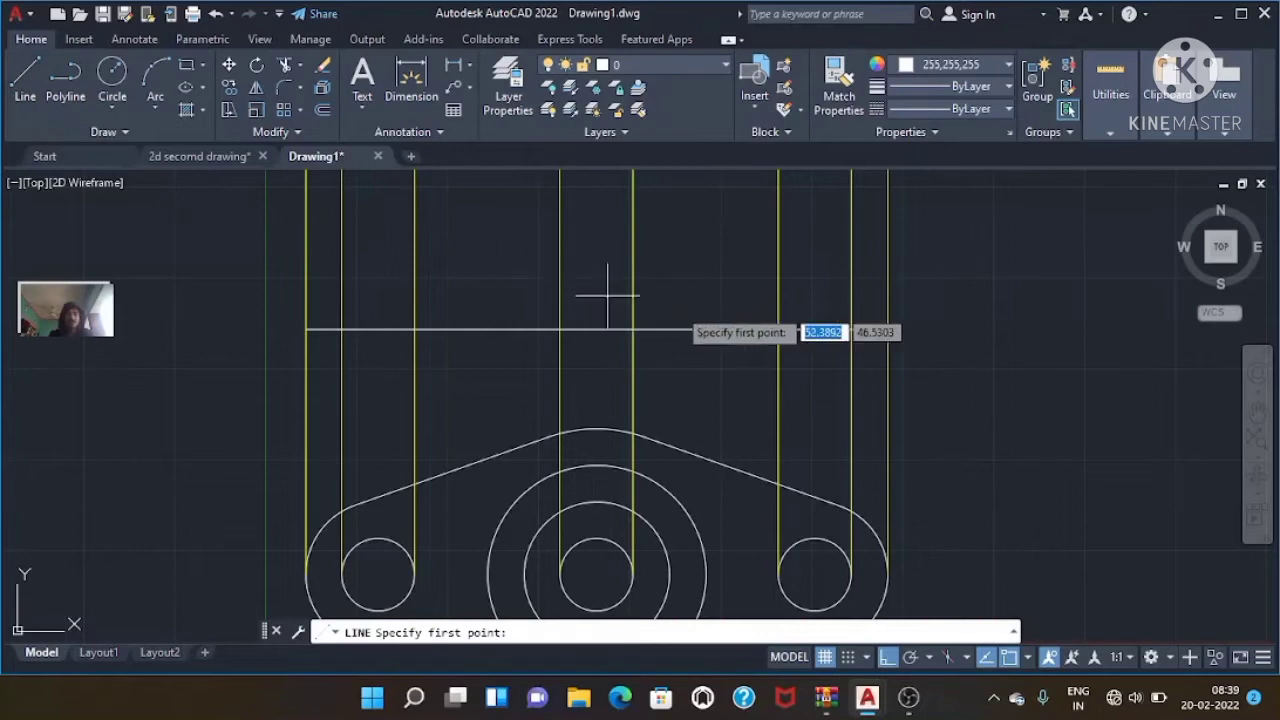
pyautogui.click(886, 330)
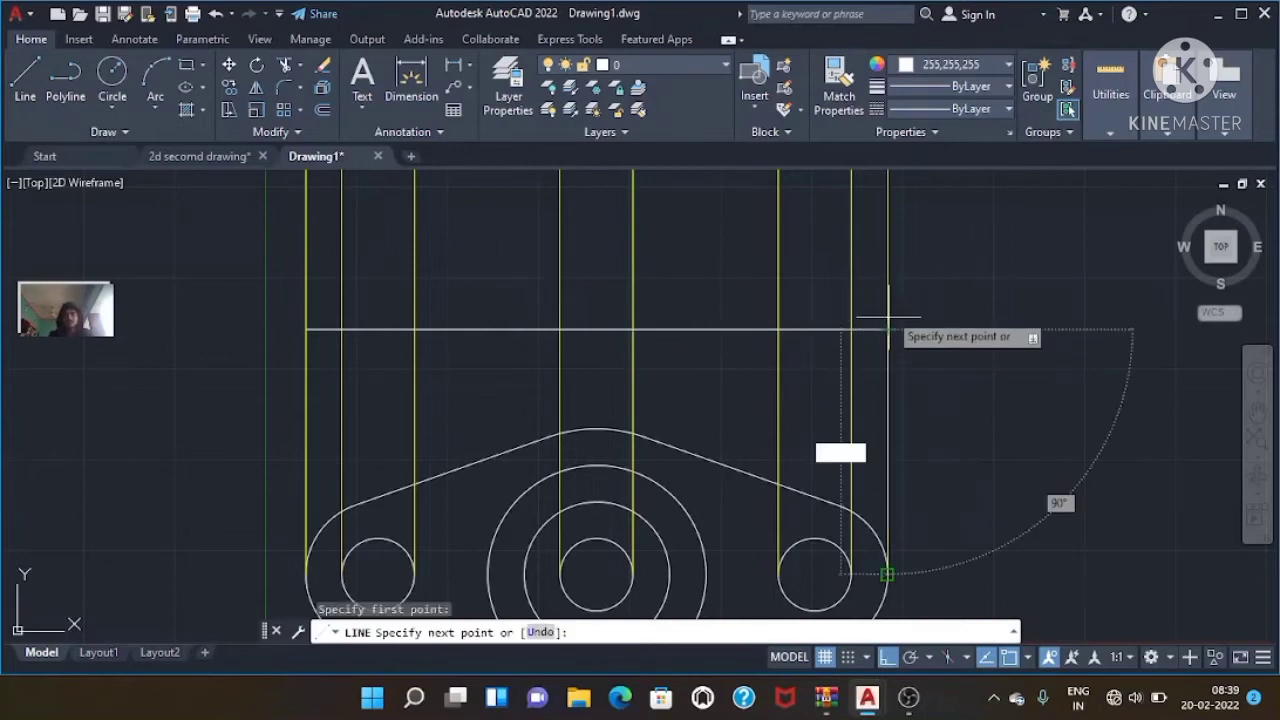
pyautogui.write('10')
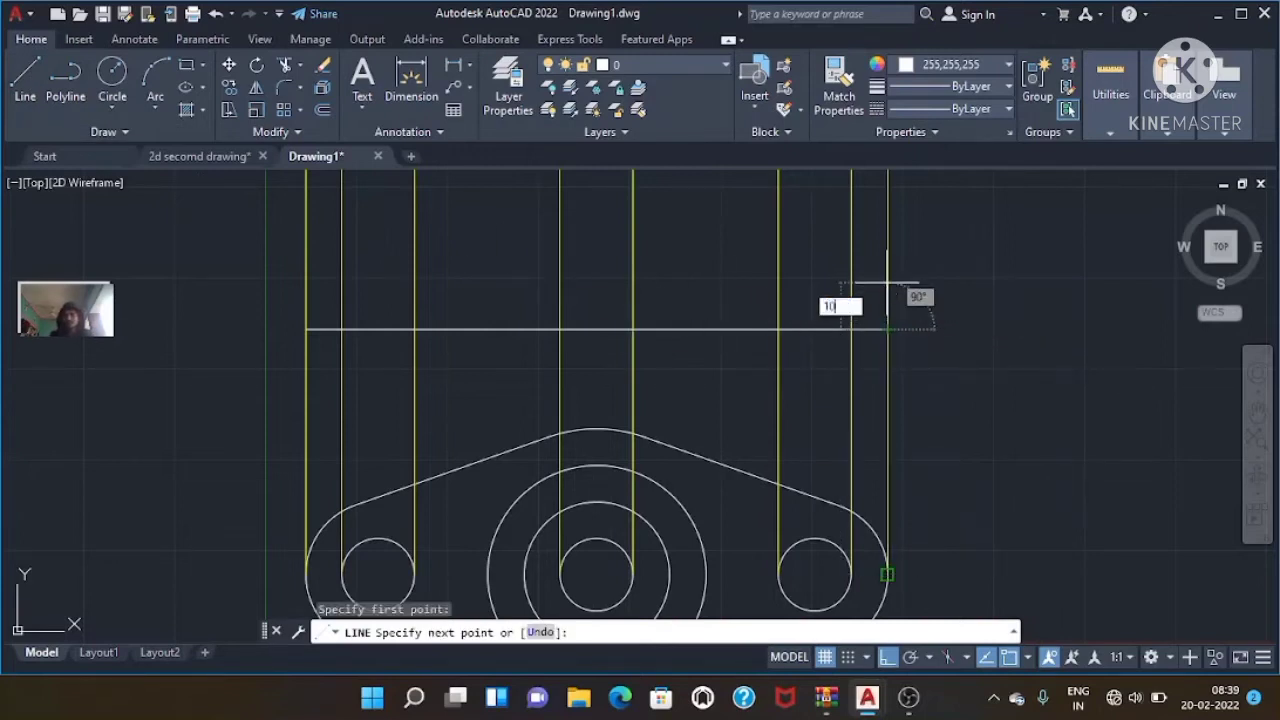
pyautogui.press('Return')
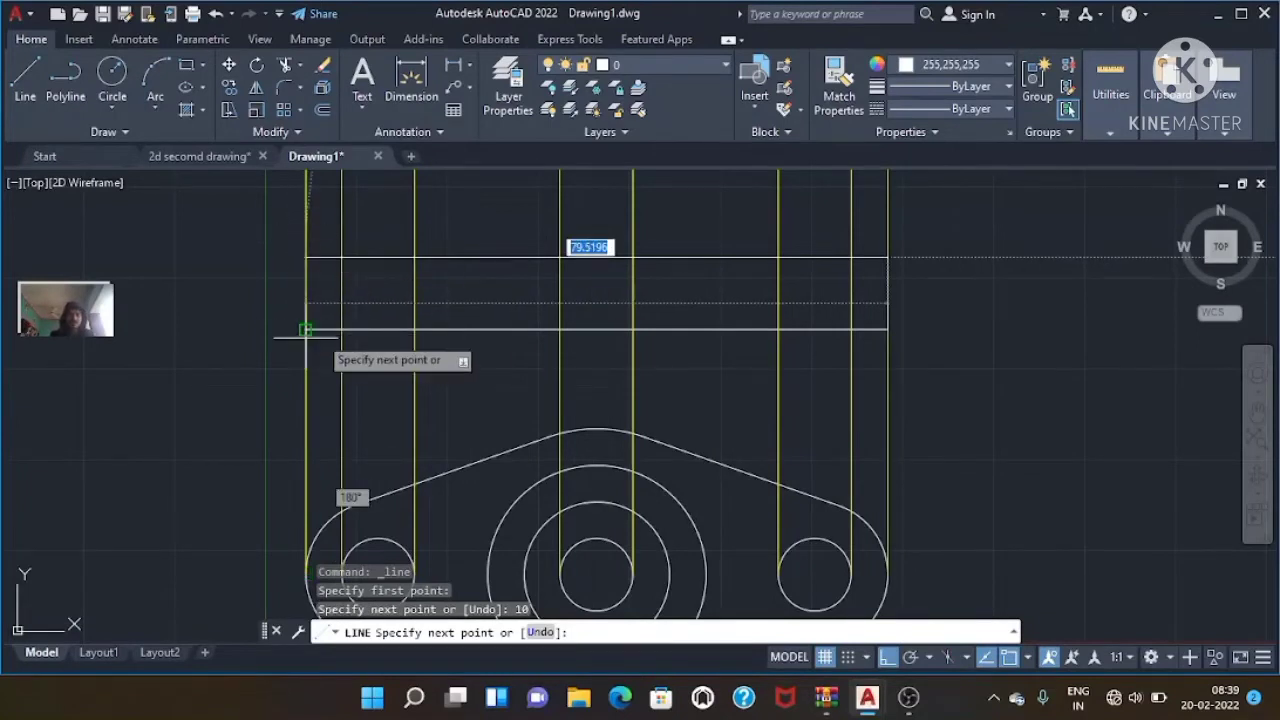
pyautogui.click(305, 257)
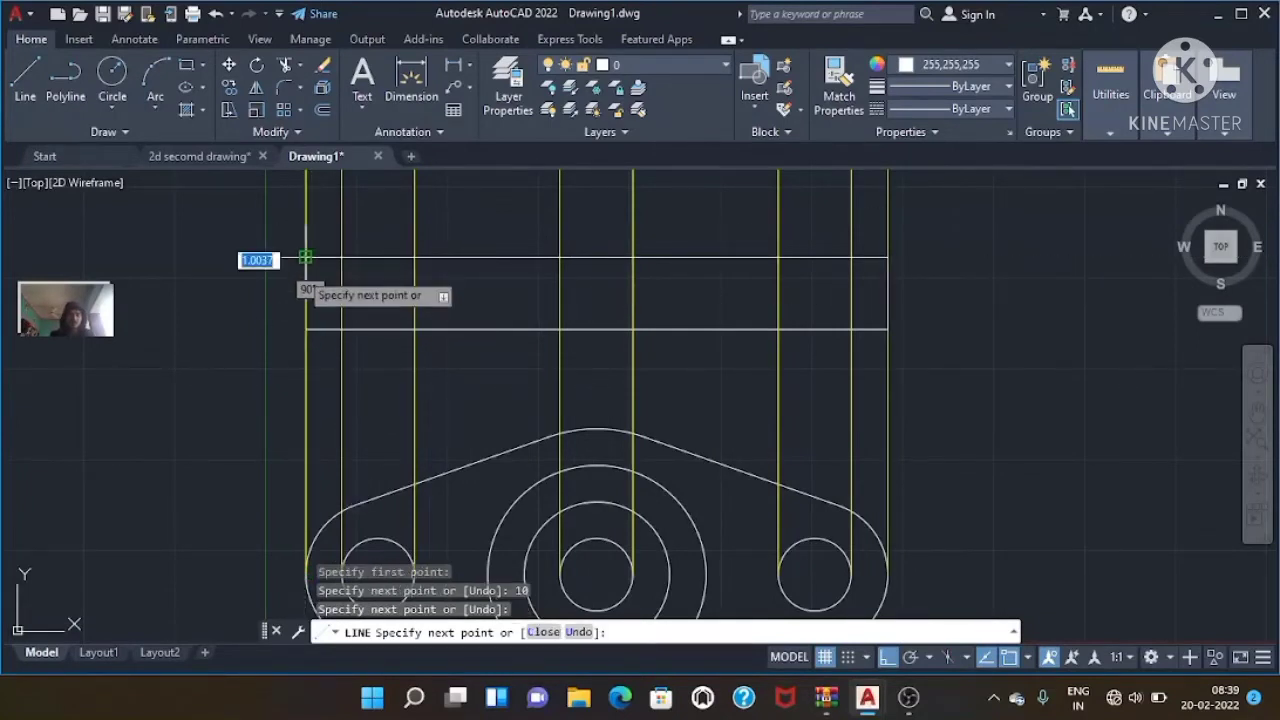
pyautogui.click(305, 329)
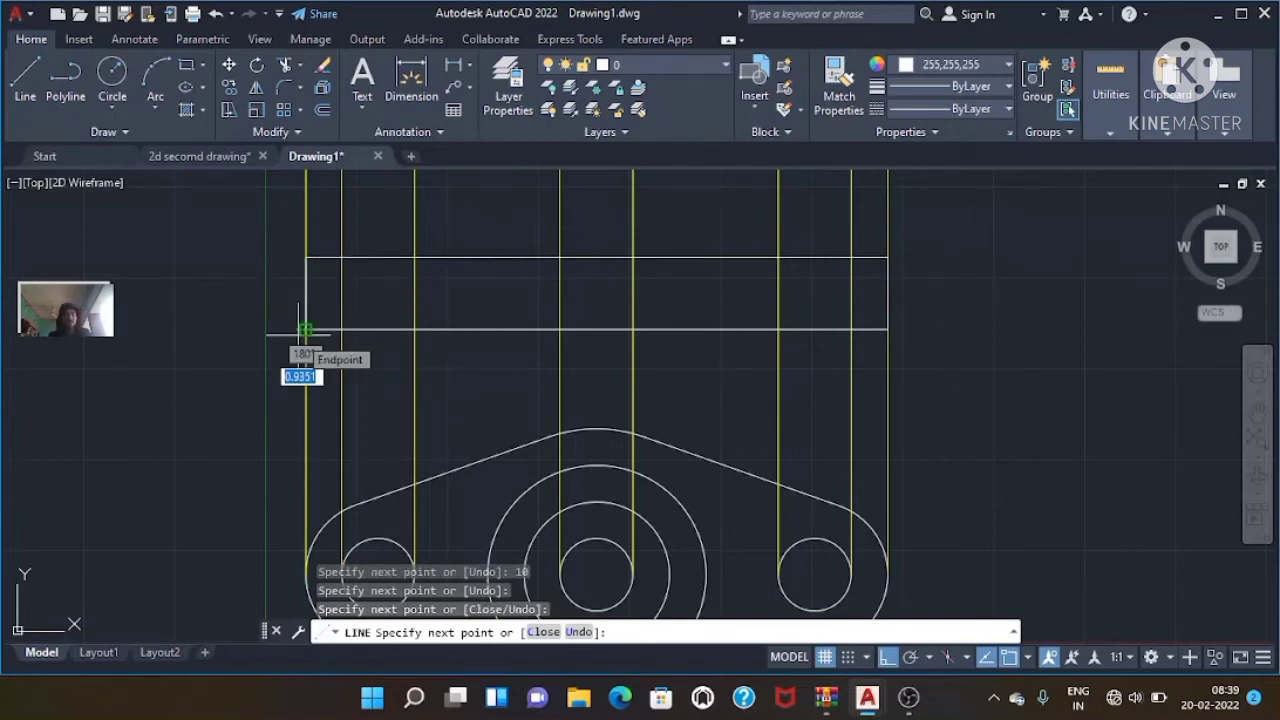
pyautogui.press('Escape')
pyautogui.click(166, 158)
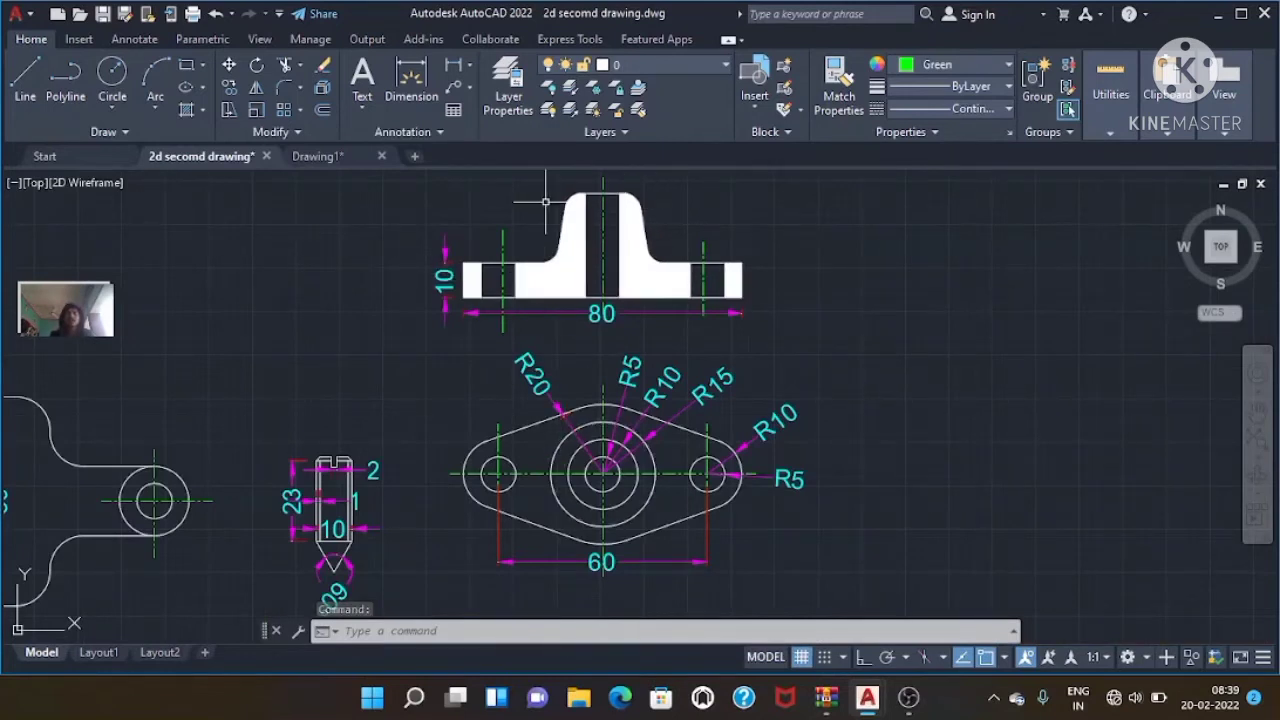
# - Add an 18 linear dimension for the boss height, placed left of the front view
pyautogui.press('Escape')
pyautogui.press('Escape')
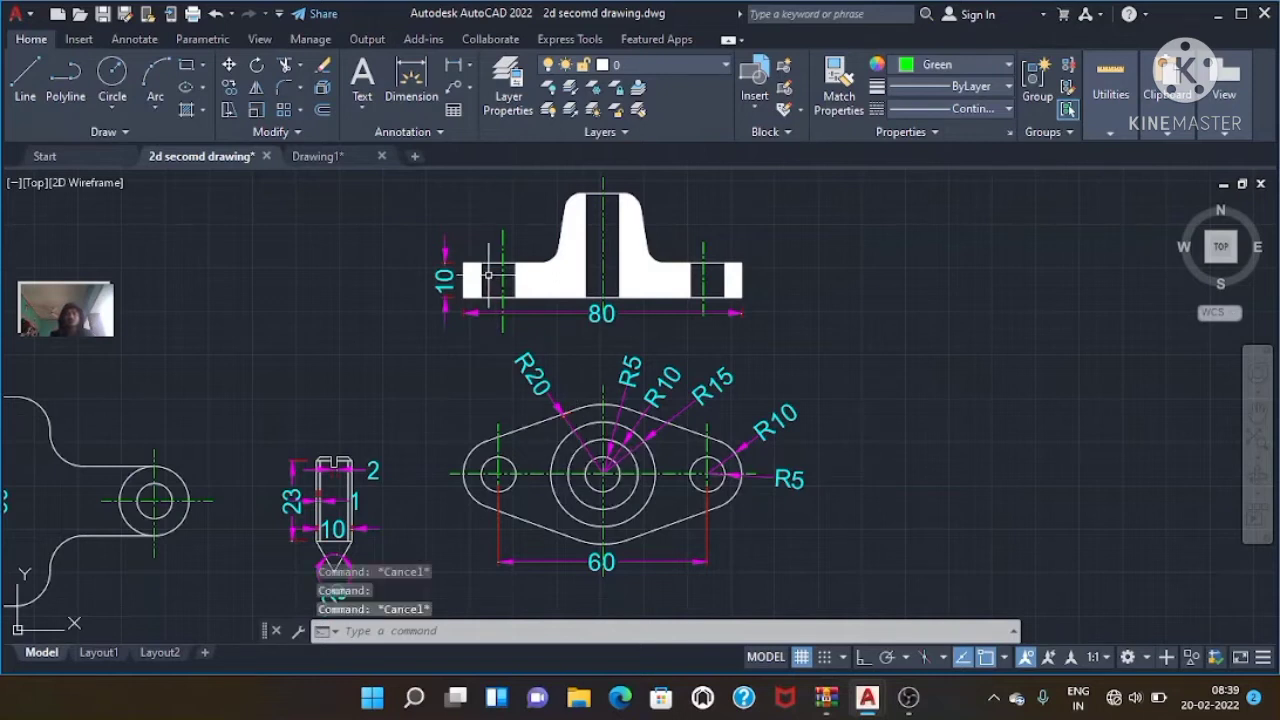
pyautogui.press('Escape')
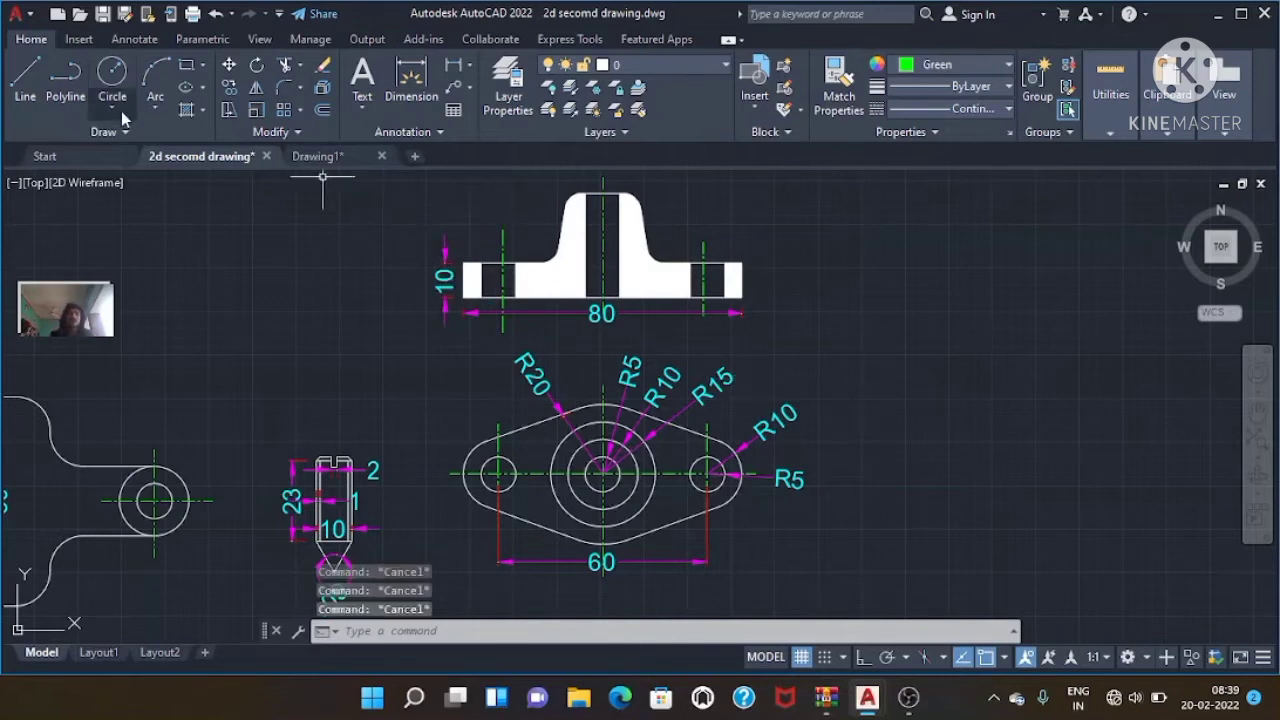
pyautogui.click(455, 65)
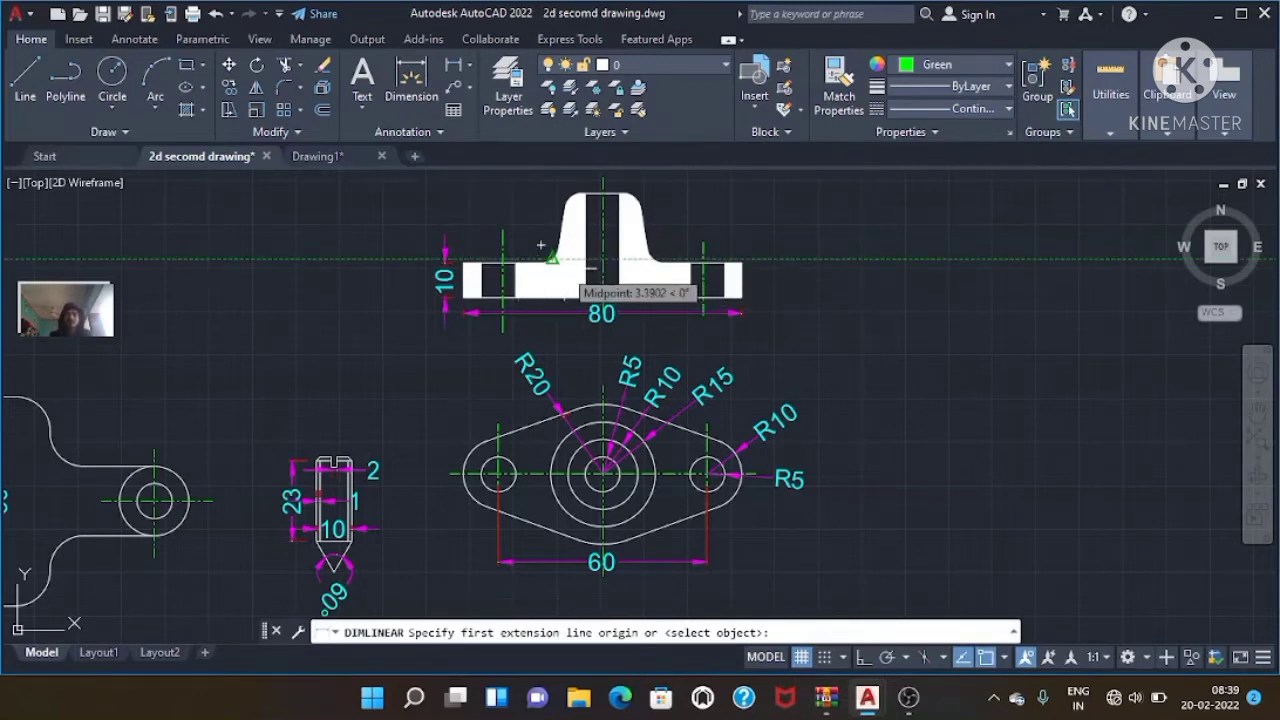
pyautogui.click(541, 247)
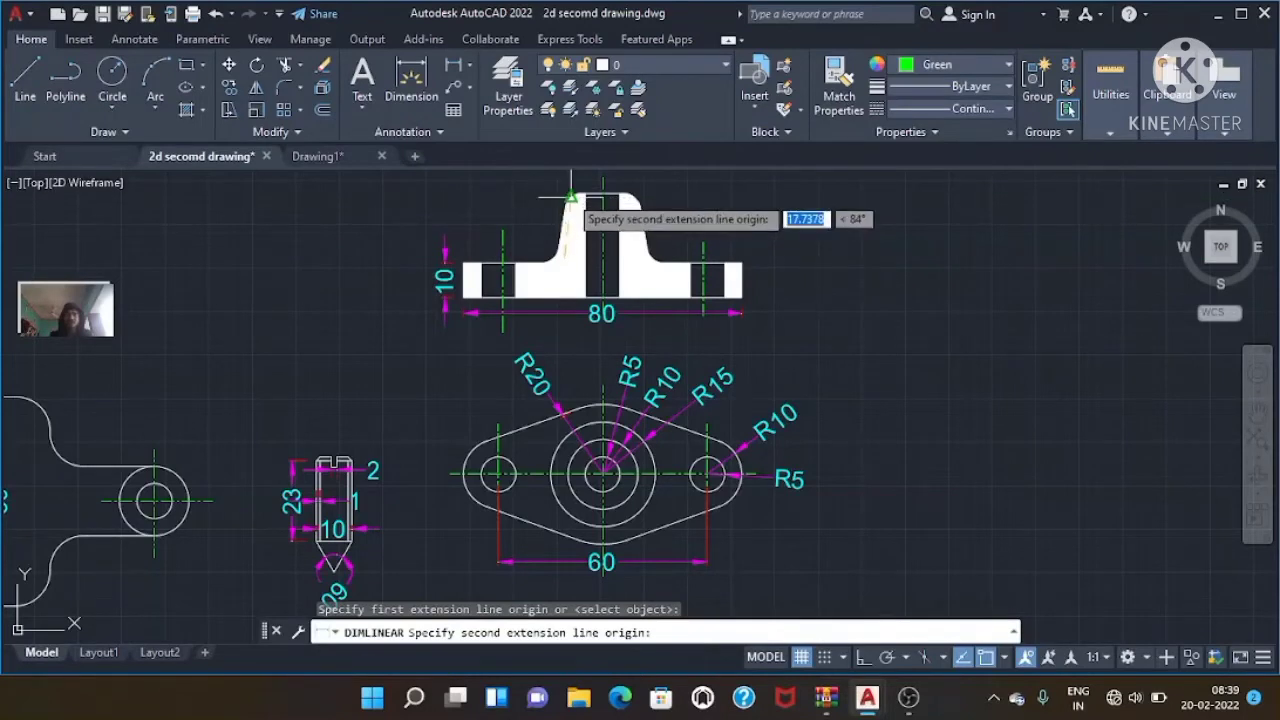
pyautogui.click(571, 197)
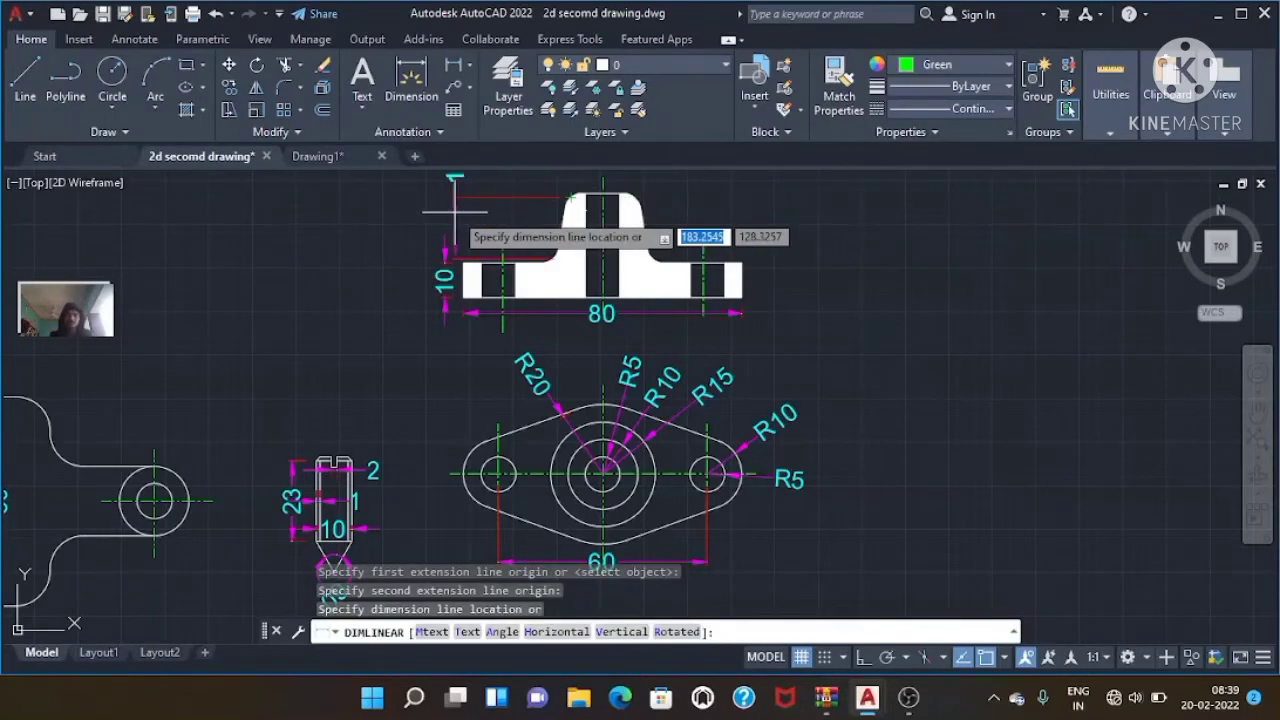
pyautogui.click(455, 212)
pyautogui.press('Escape')
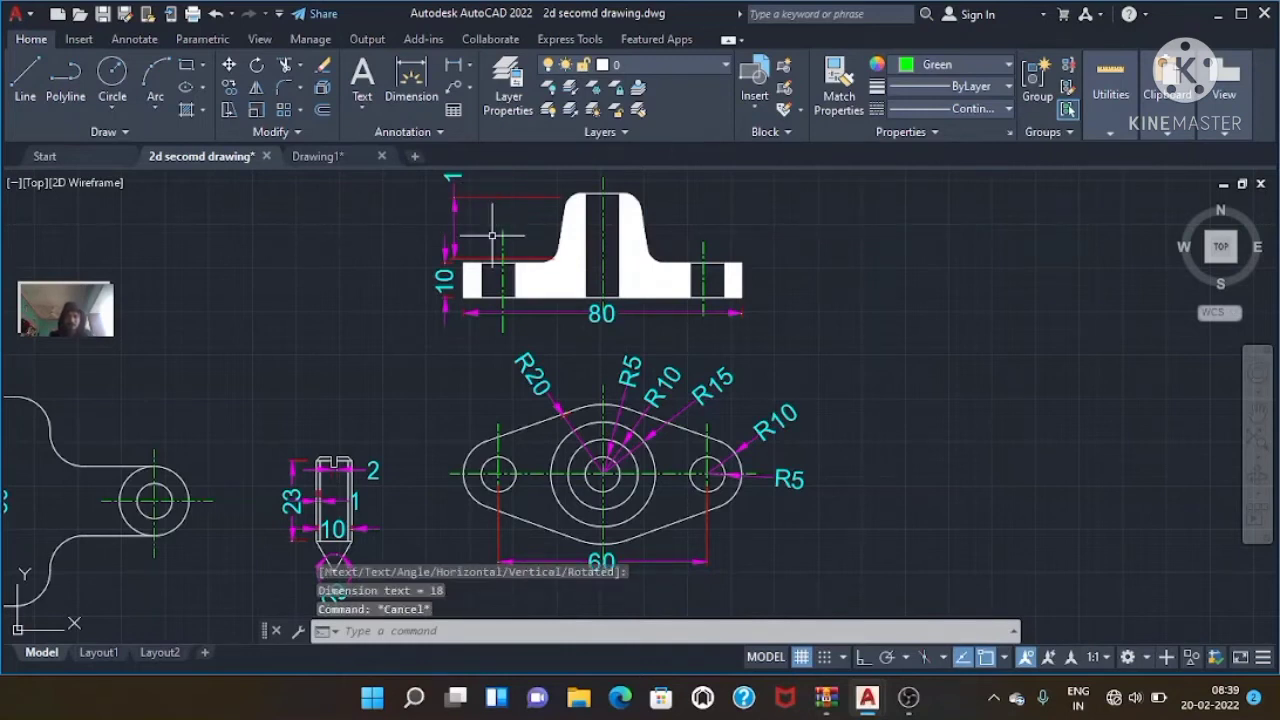
pyautogui.scroll(-2, 492, 236)
pyautogui.press('Escape')
pyautogui.press('Escape')
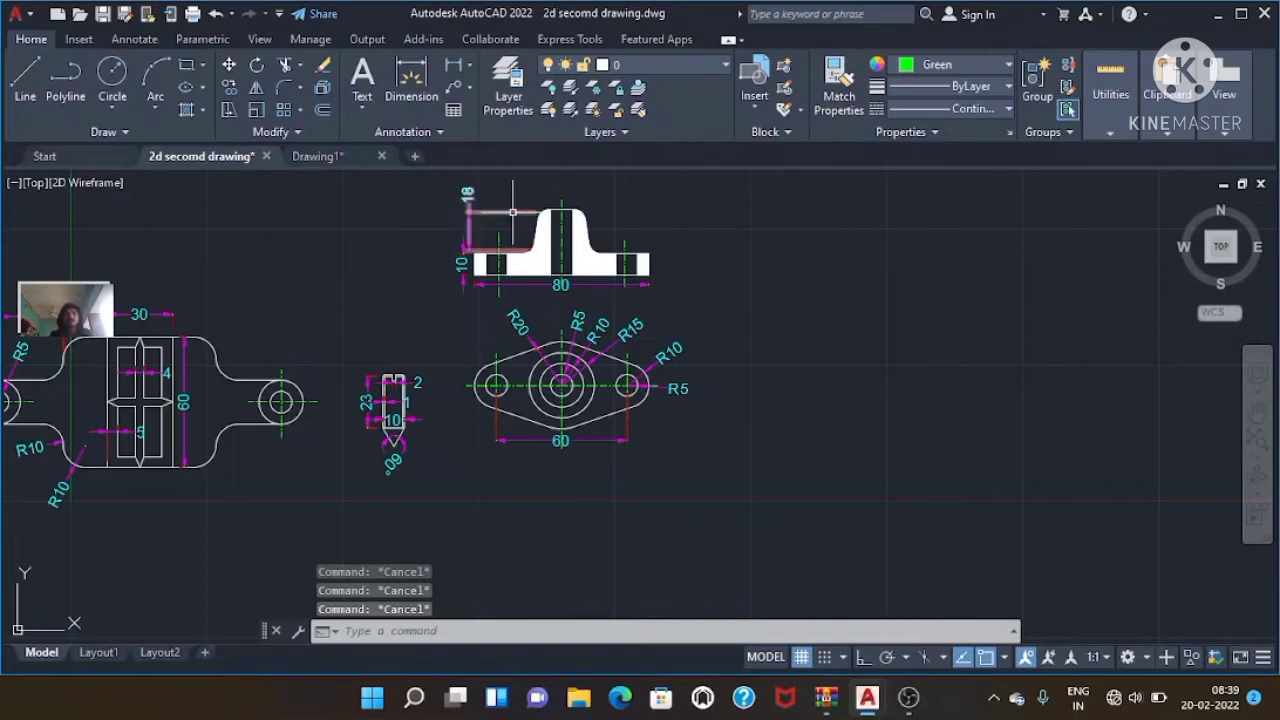
# - Delete the 18 dimension and add an R5 radius dimension to the reference part's small arc
pyautogui.click(514, 212)
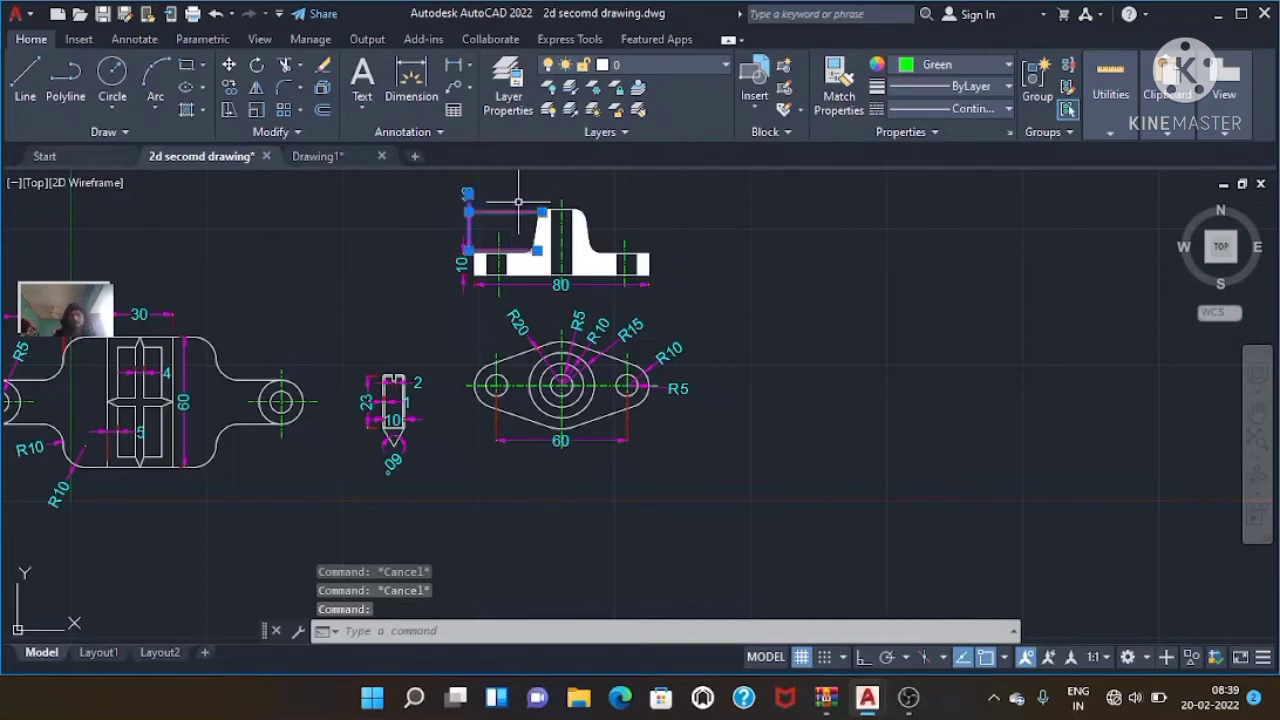
pyautogui.press('Delete')
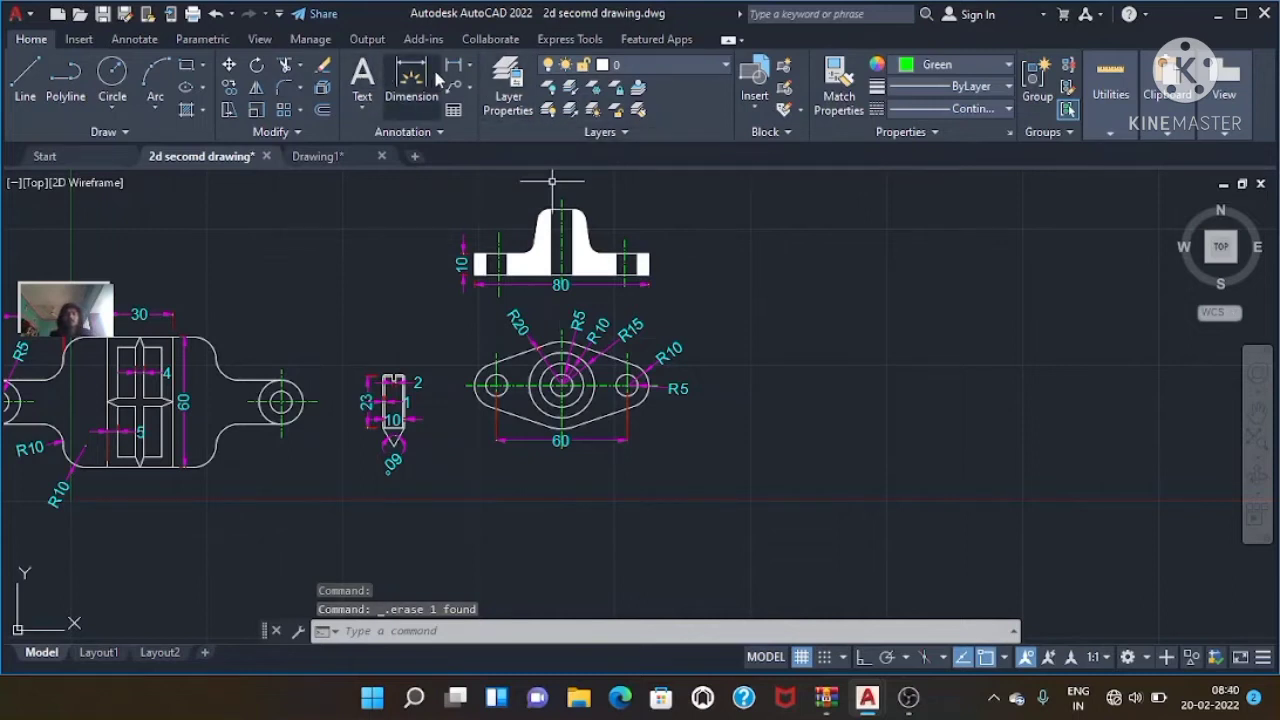
pyautogui.click(468, 65)
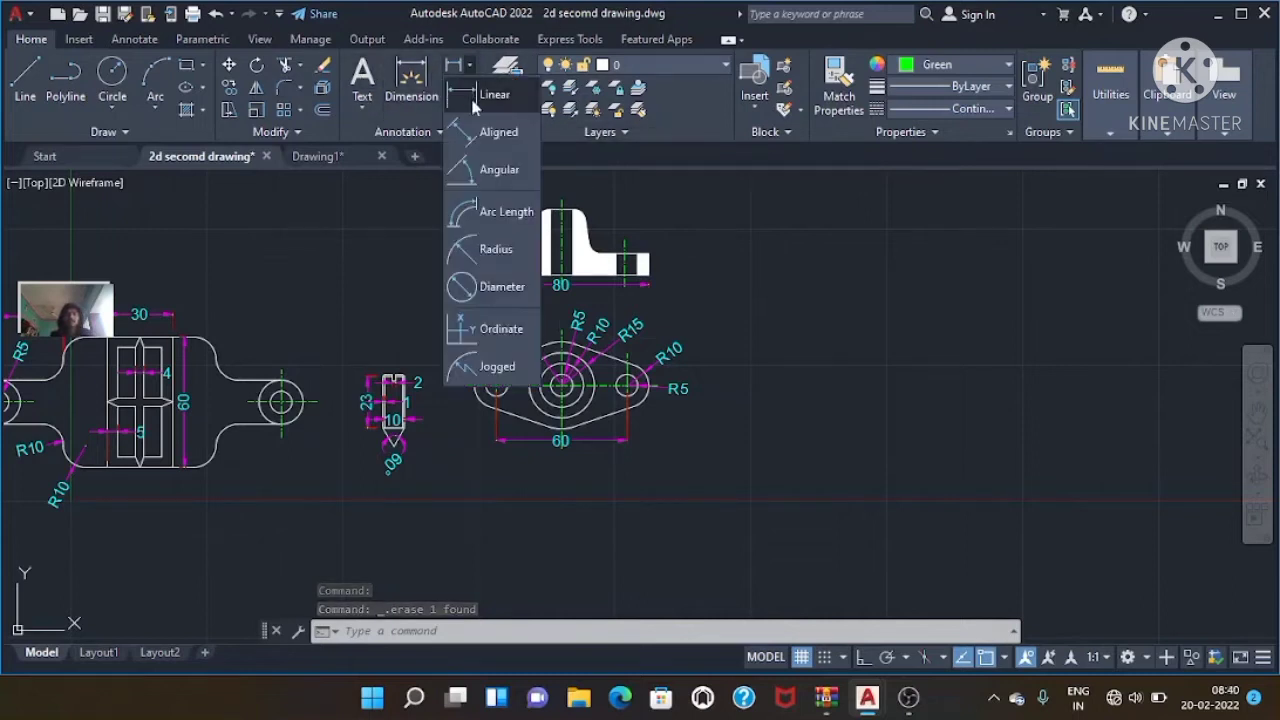
pyautogui.click(476, 248)
pyautogui.click(596, 245)
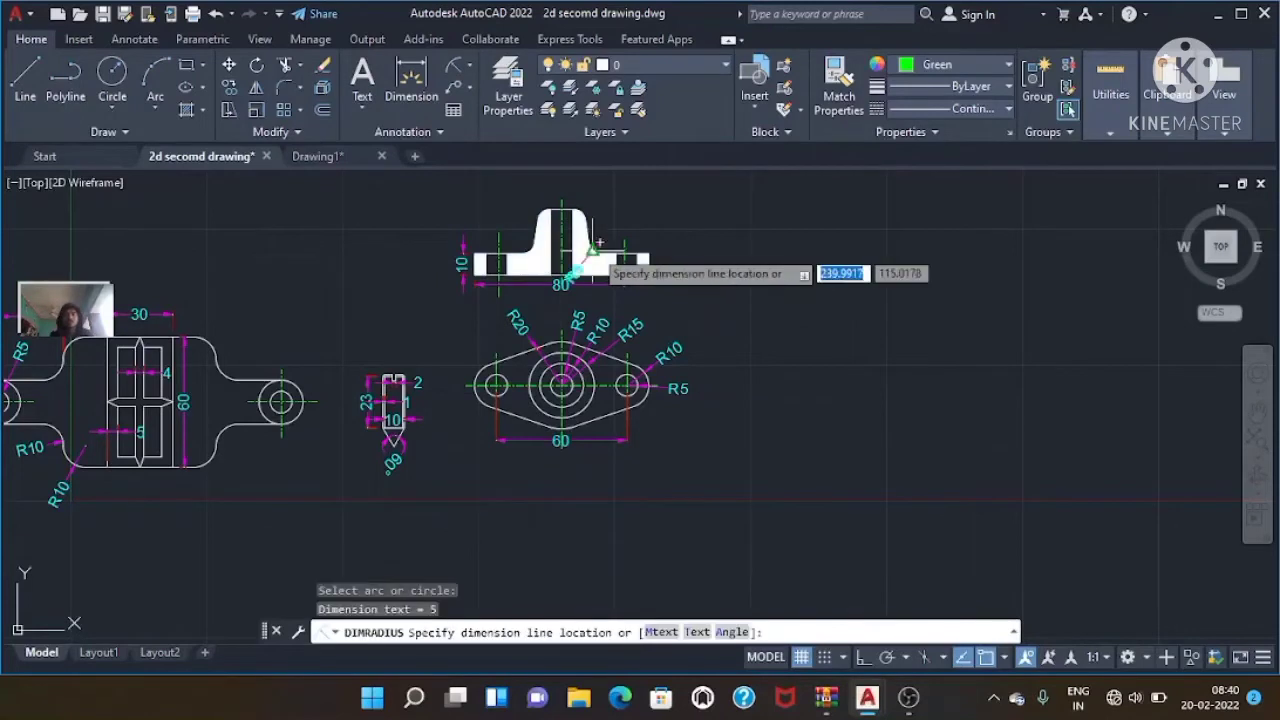
pyautogui.click(638, 207)
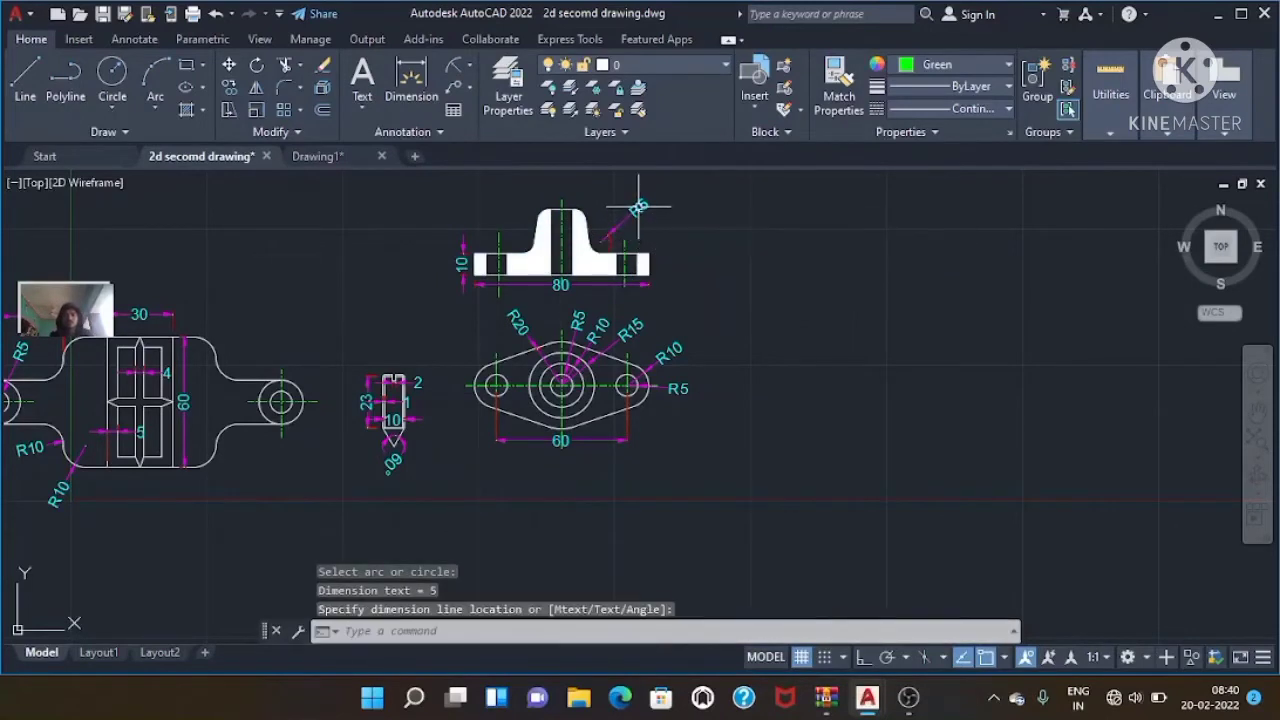
pyautogui.press('Escape')
pyautogui.press('Escape')
pyautogui.press('Escape')
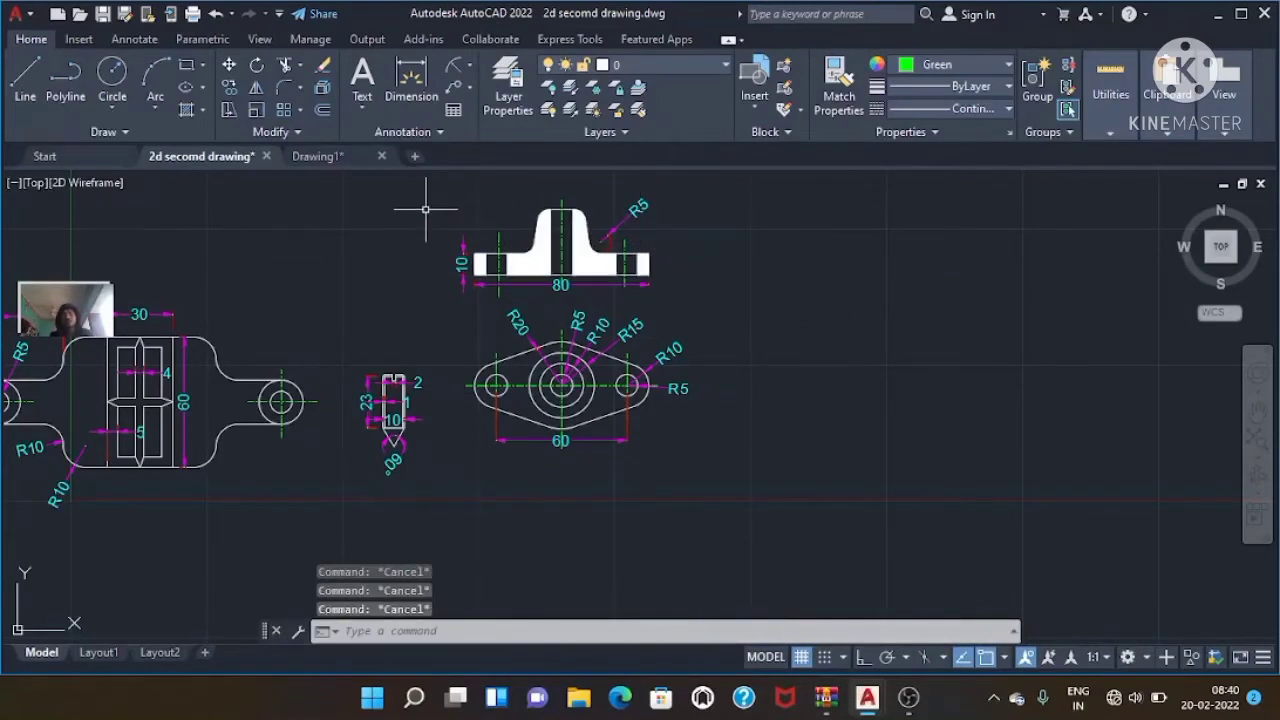
# - Erase the trial R5 dimension and return to the Drawing1 flange drawing
pyautogui.click(630, 210)
pyautogui.press('Delete')
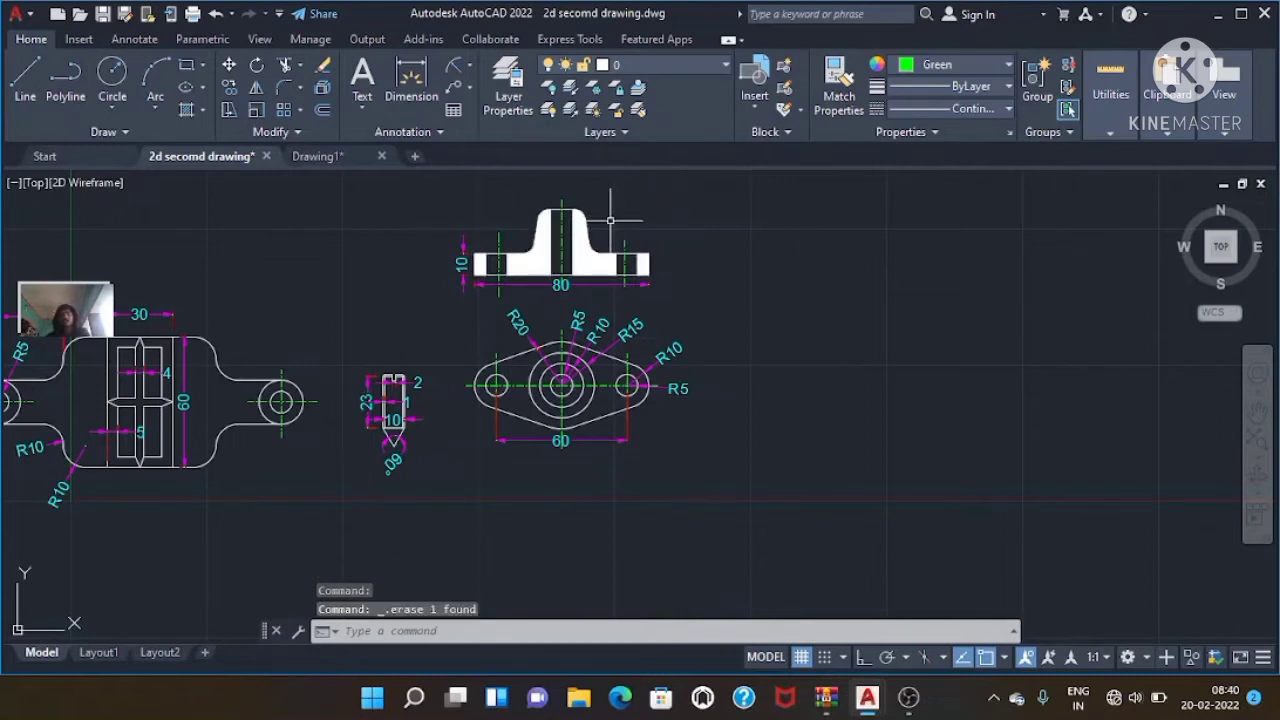
pyautogui.press('Escape')
pyautogui.press('Escape')
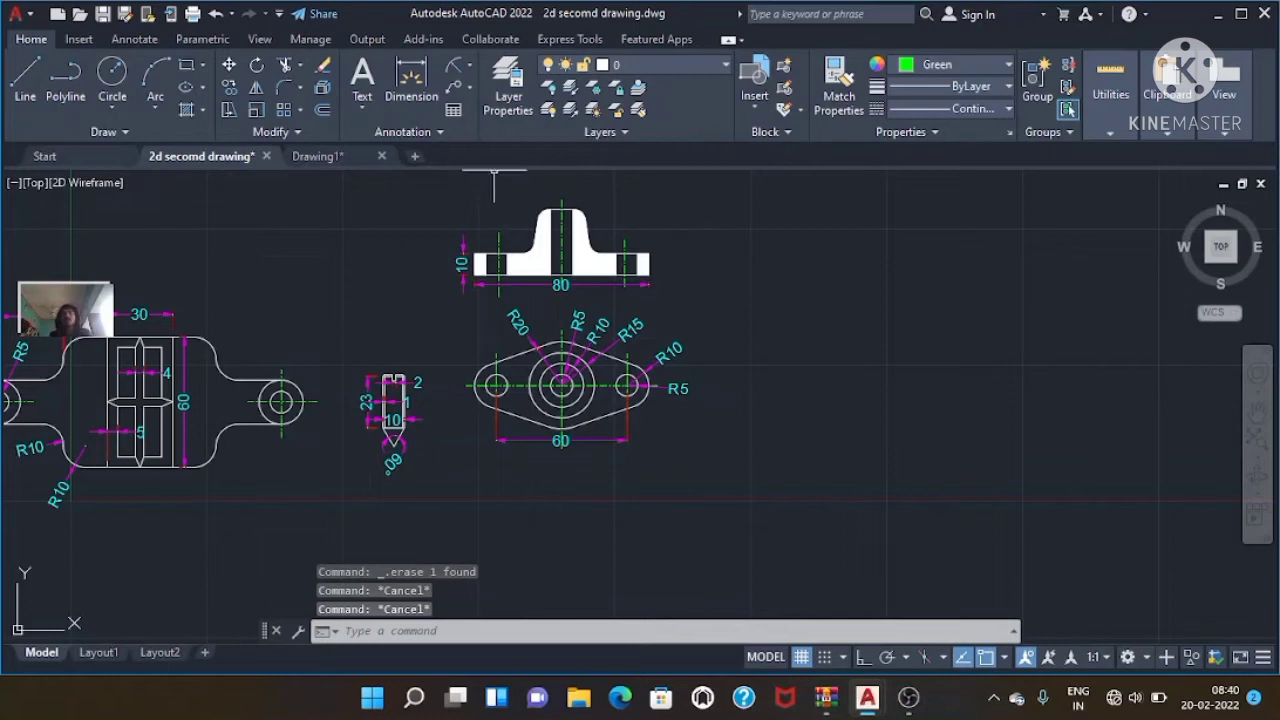
pyautogui.click(330, 157)
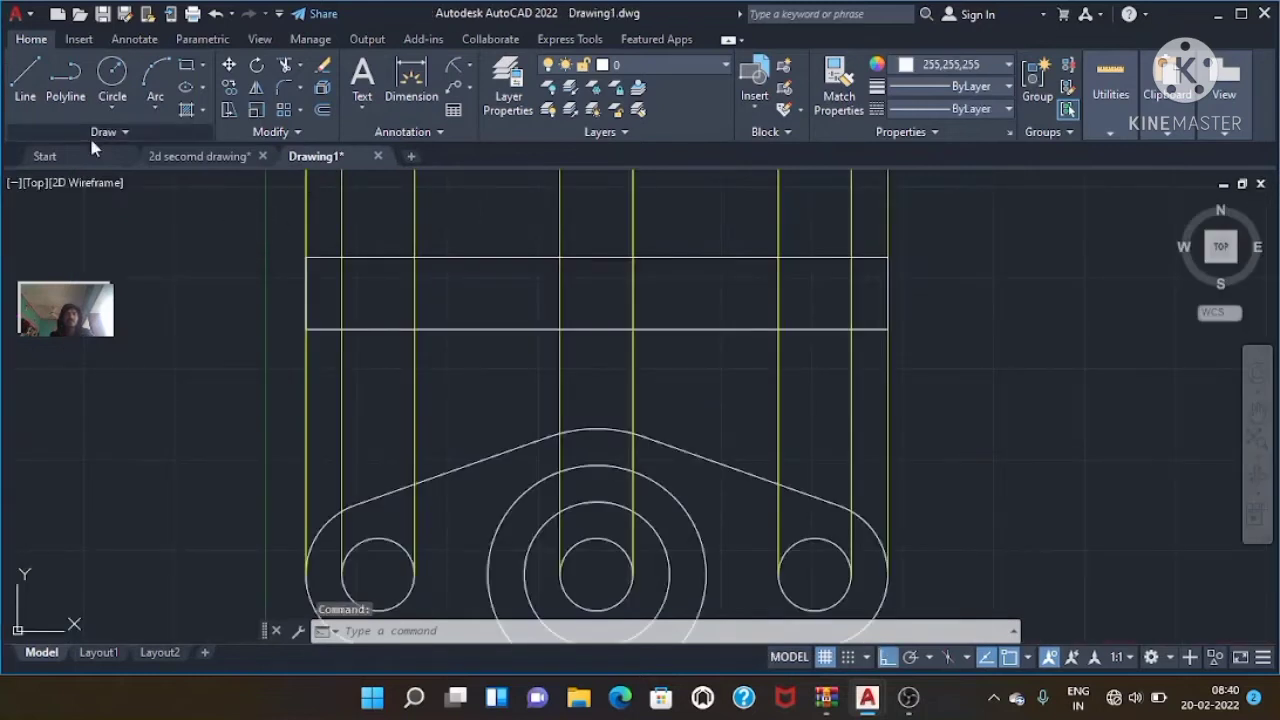
pyautogui.click(35, 80)
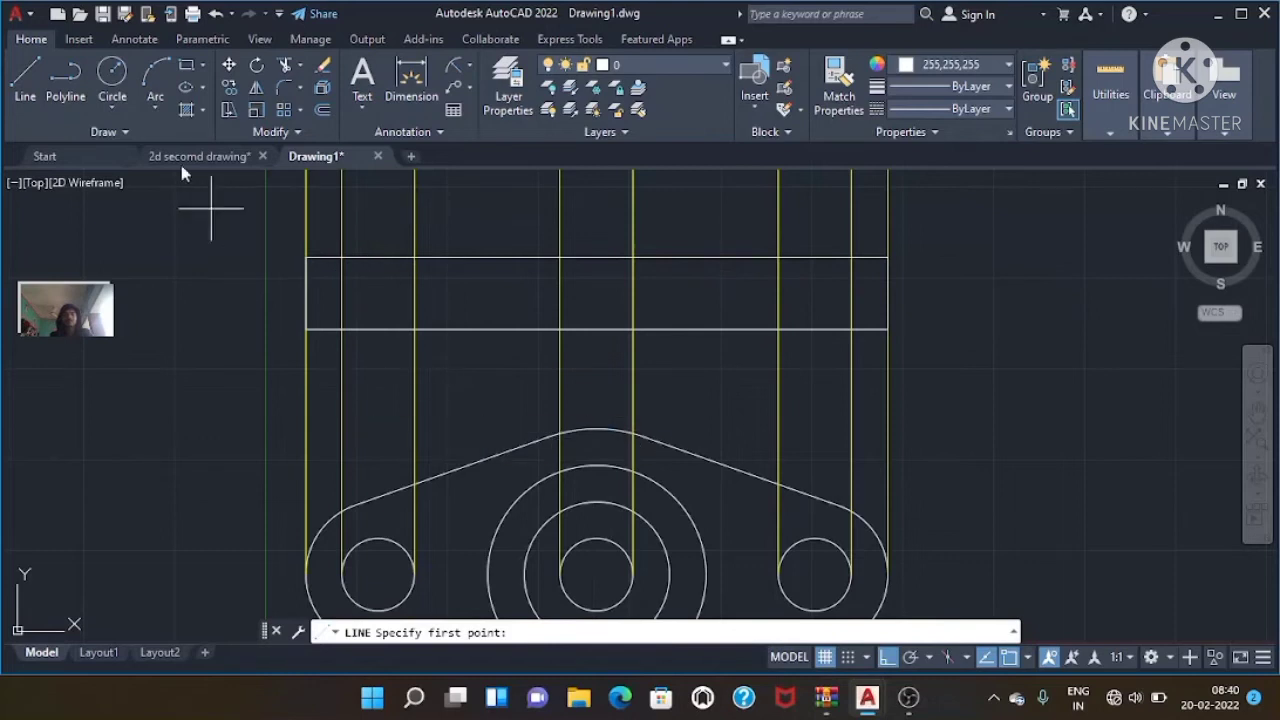
pyautogui.press('Escape')
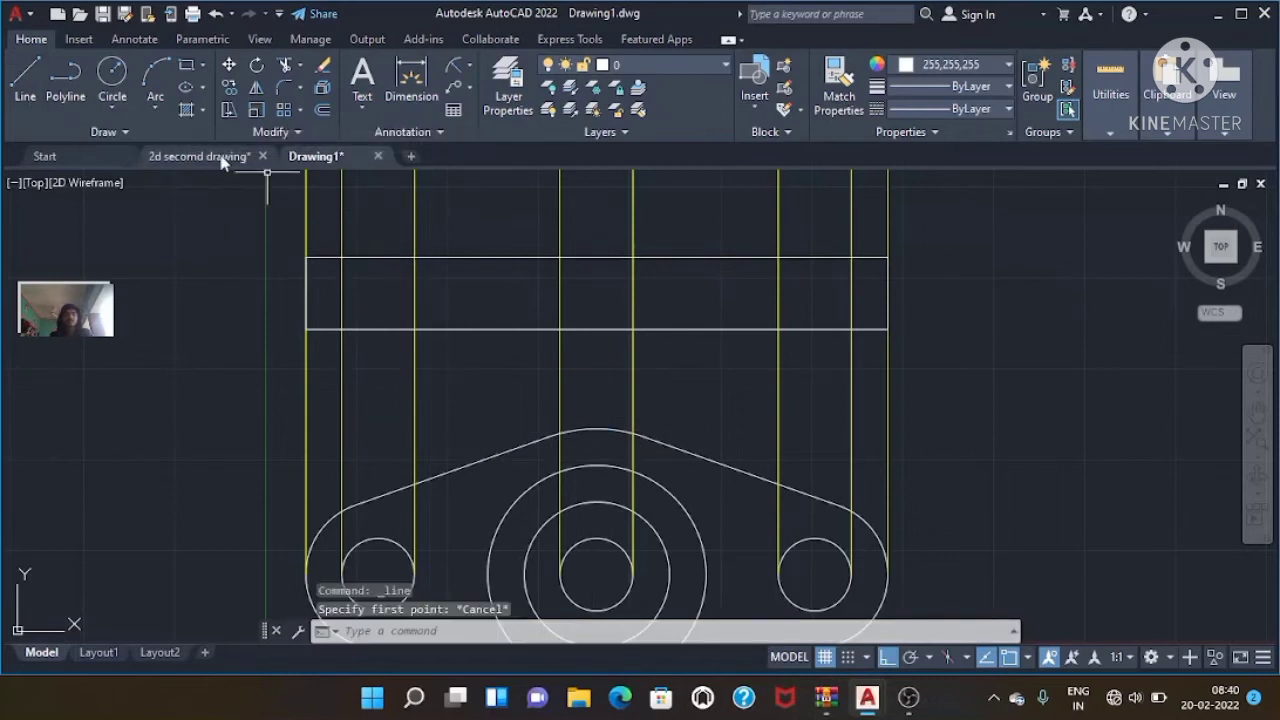
pyautogui.click(205, 157)
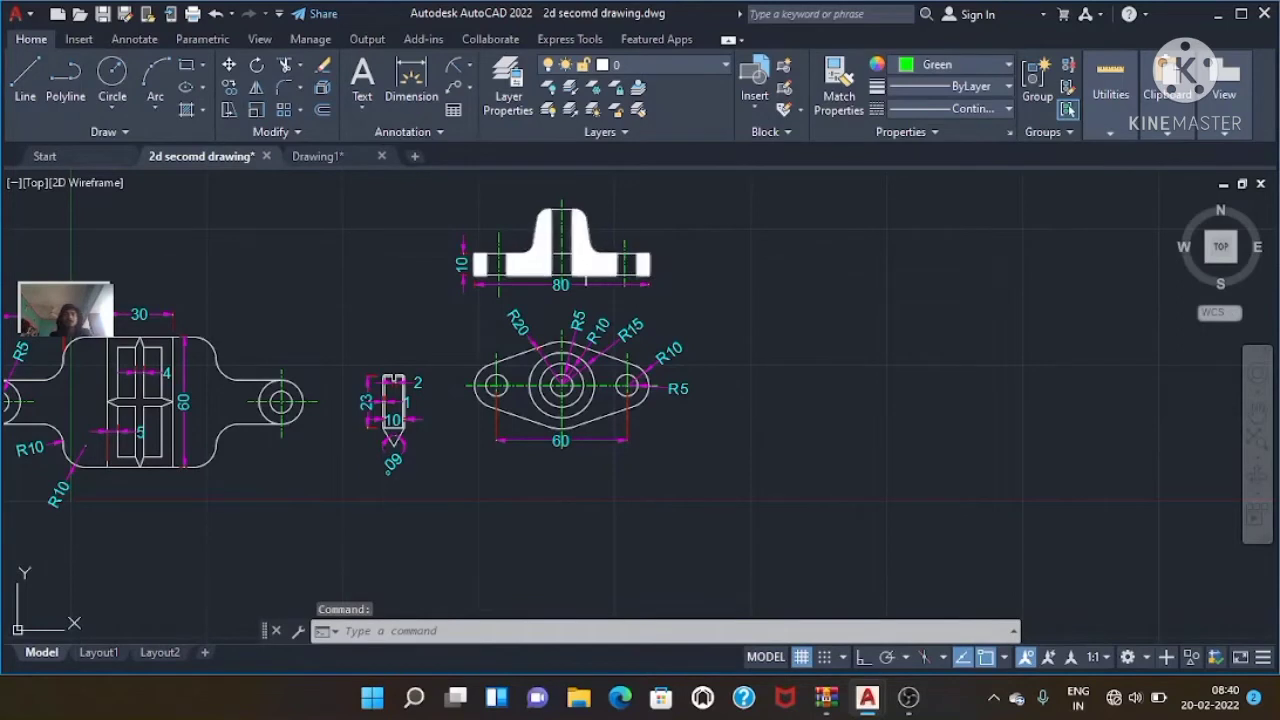
pyautogui.press('Escape')
pyautogui.press('Escape')
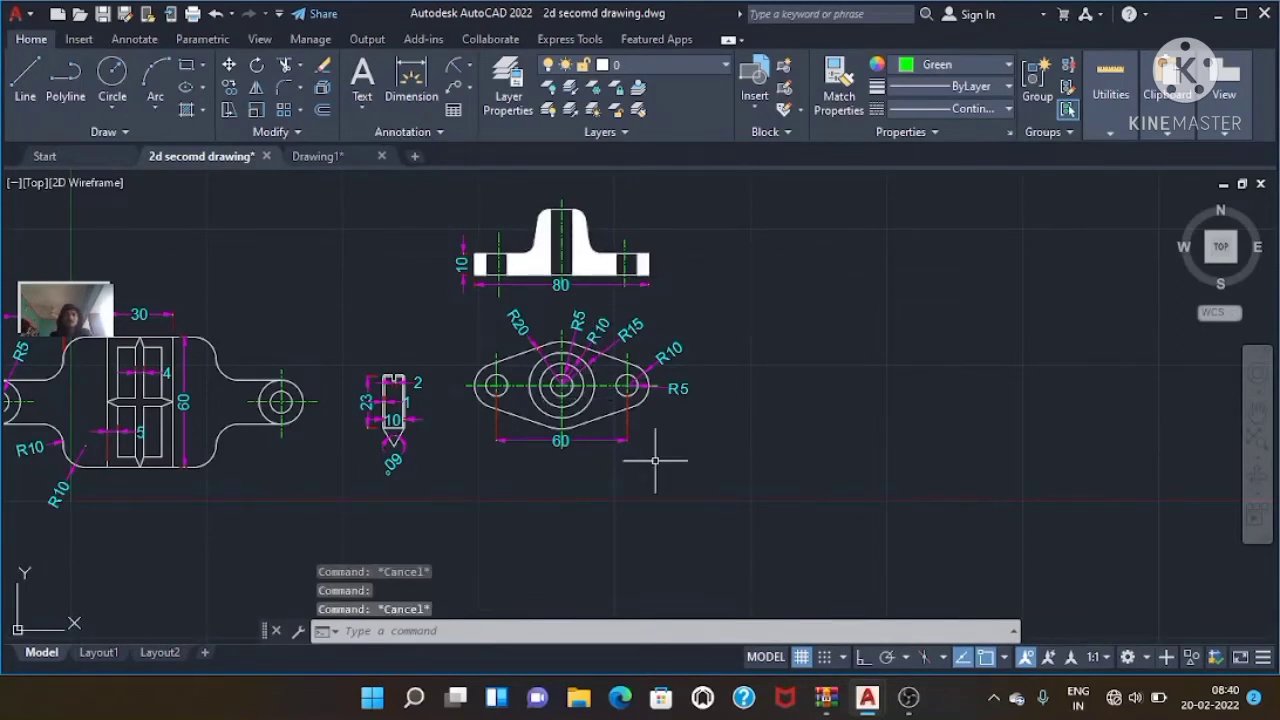
pyautogui.press('Escape')
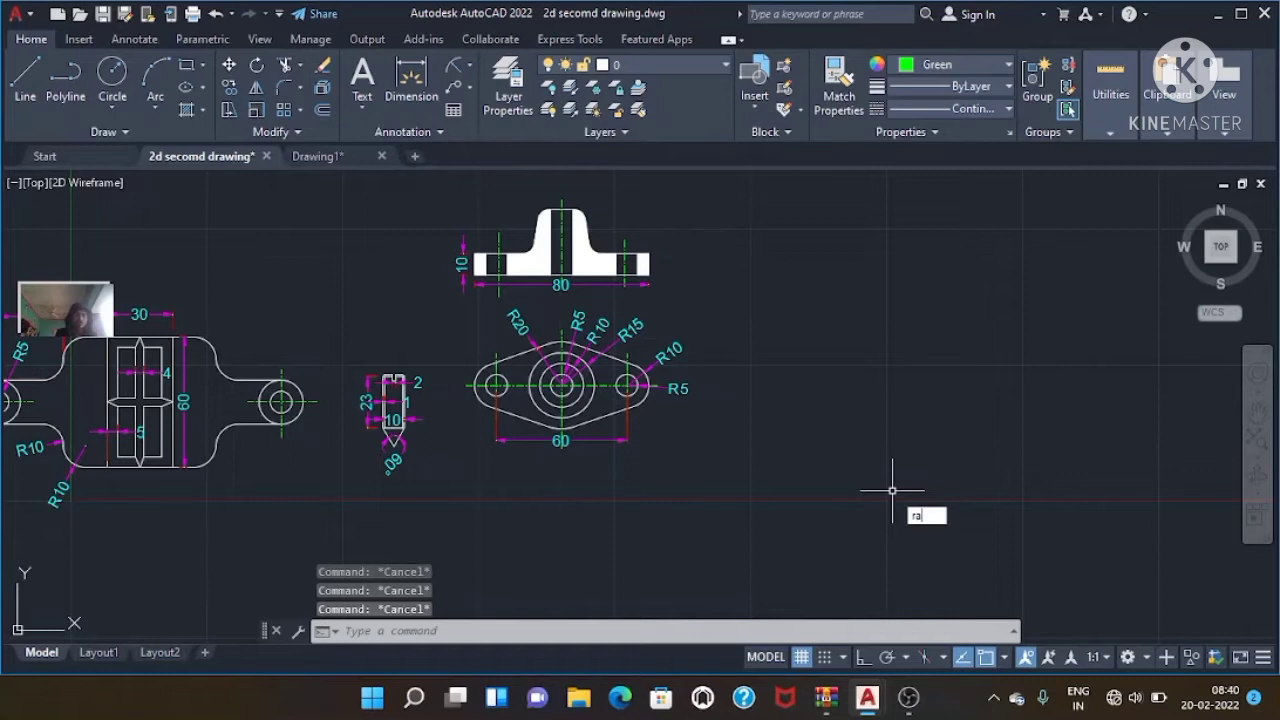
pyautogui.write('y')
pyautogui.press('Return')
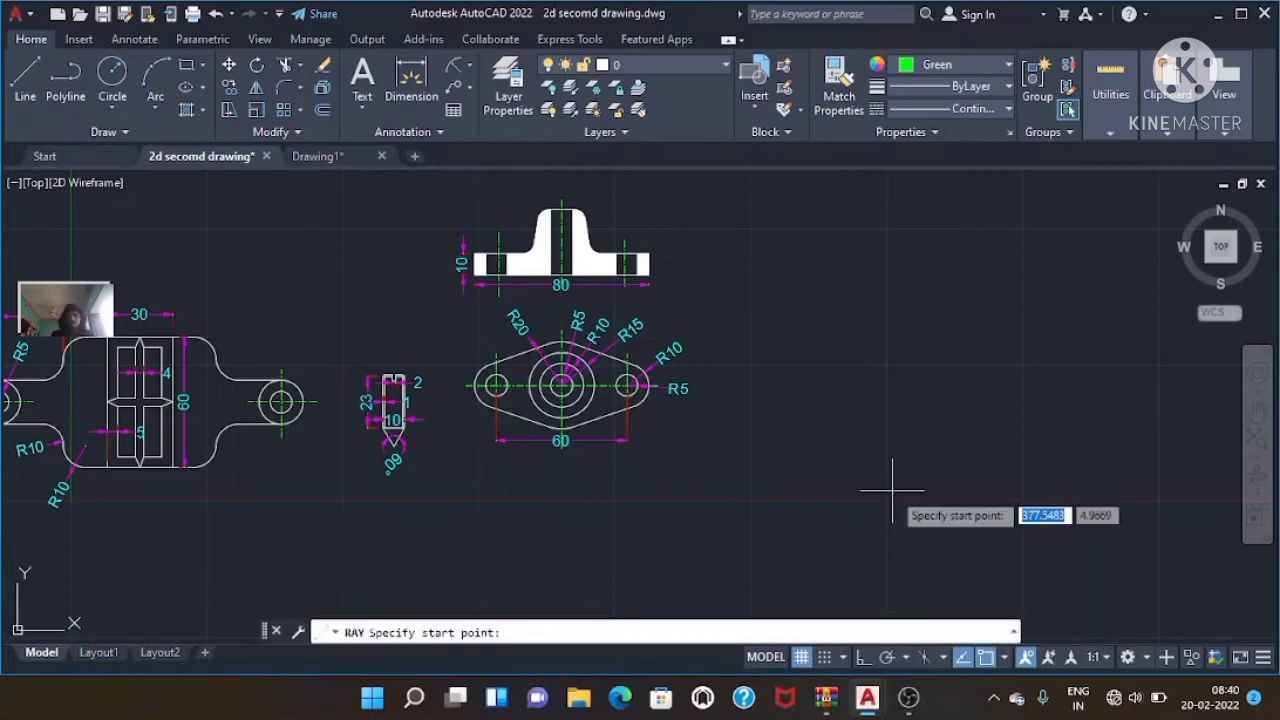
pyautogui.click(595, 384)
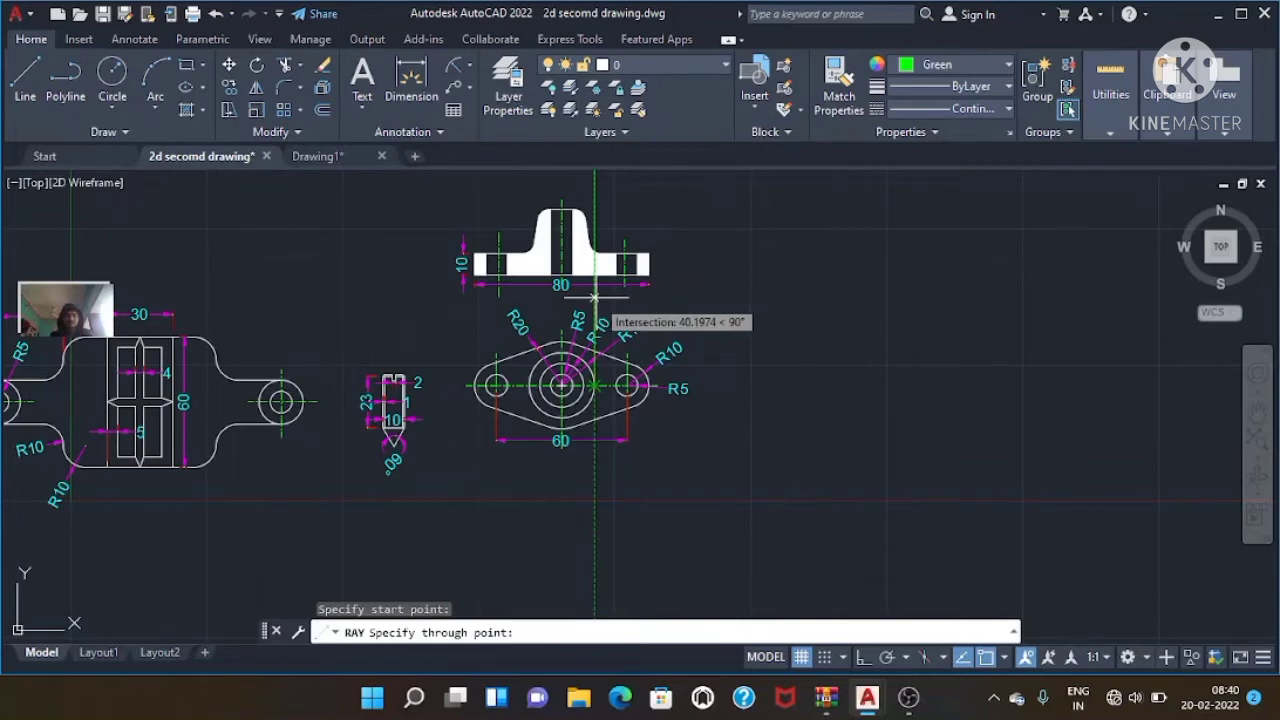
pyautogui.press('Escape')
pyautogui.press('Escape')
pyautogui.press('Escape')
pyautogui.press('Escape')
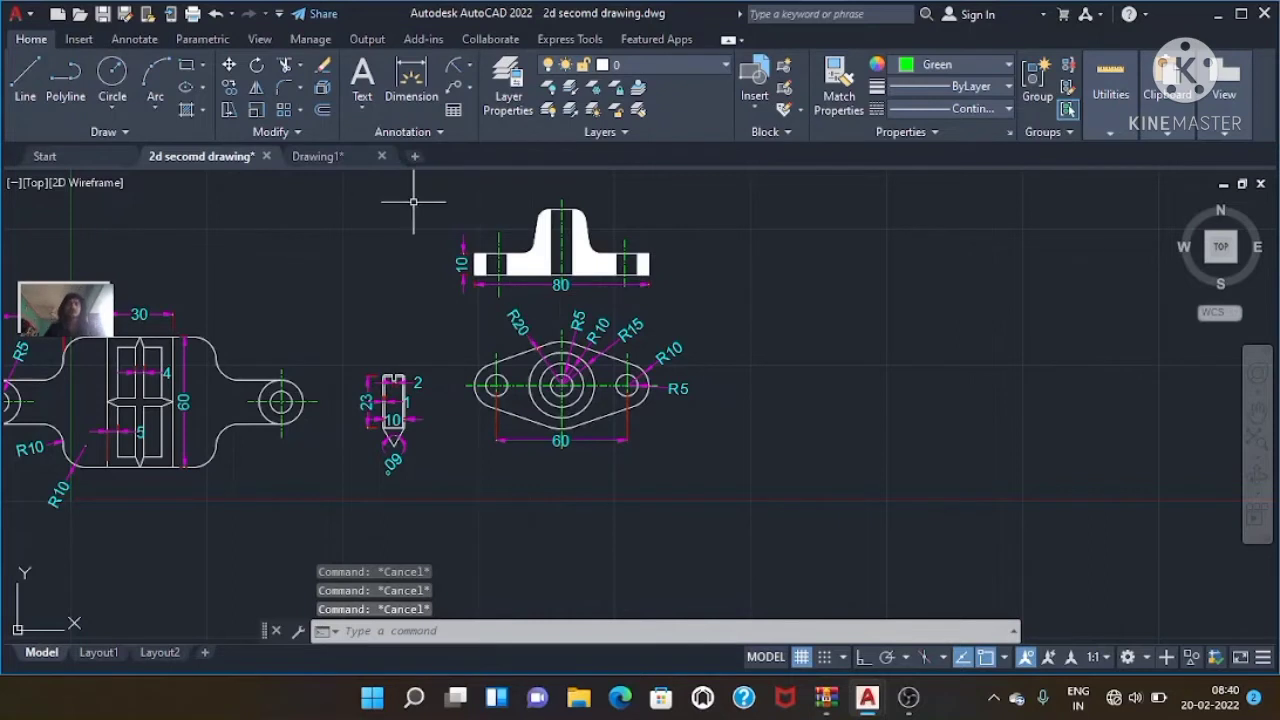
pyautogui.click(346, 157)
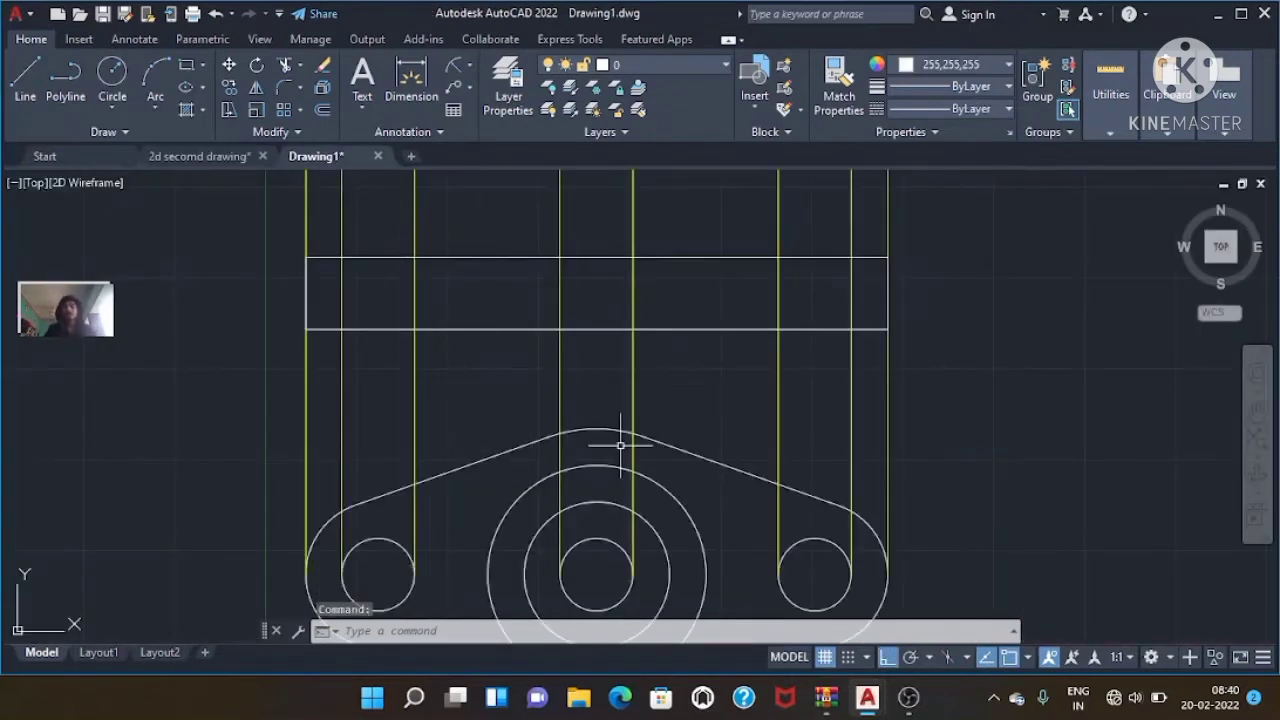
# - Draw vertical RAY lines up from the right and left edges of the large central circle
pyautogui.press('Escape')
pyautogui.press('Escape')
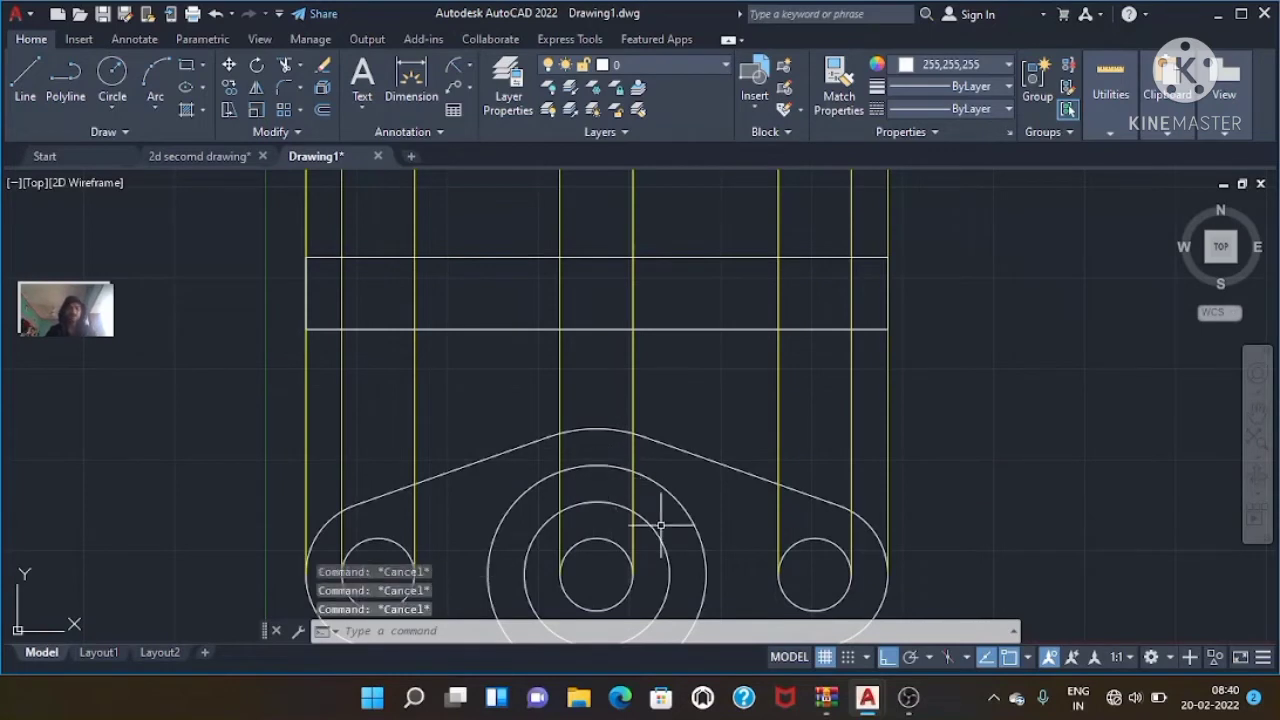
pyautogui.write('ray')
pyautogui.press('Return')
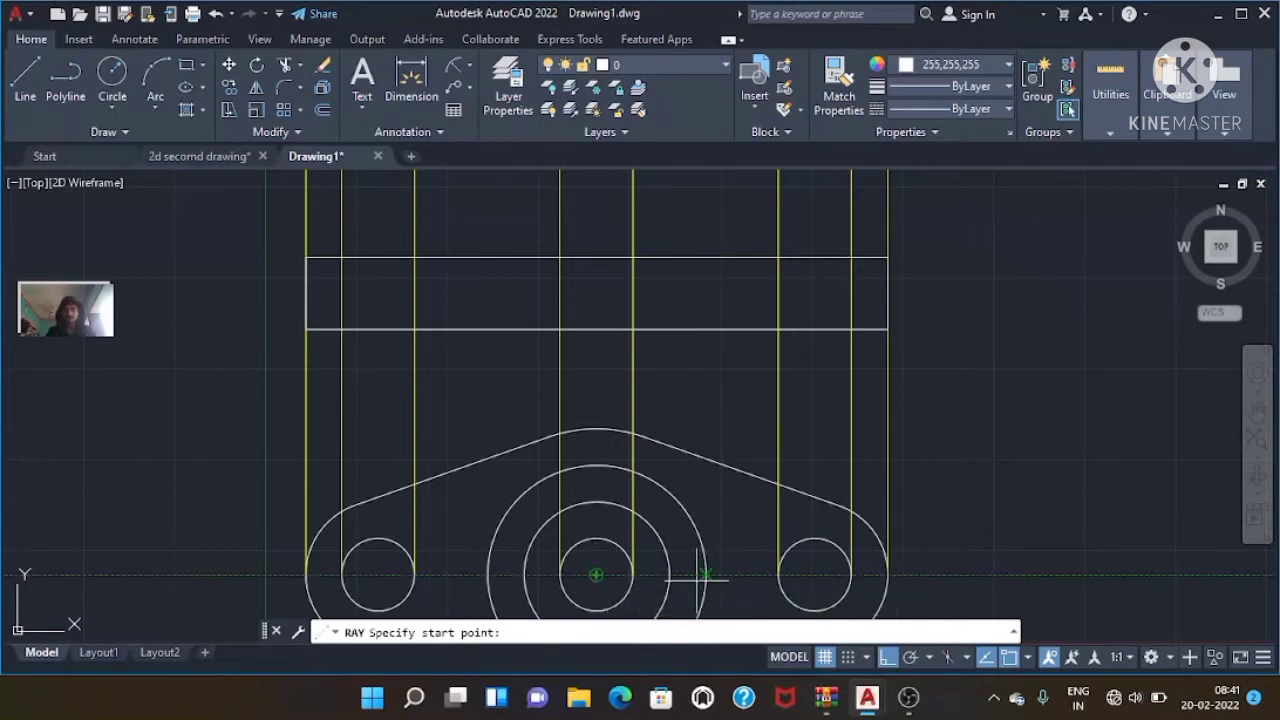
pyautogui.click(706, 575)
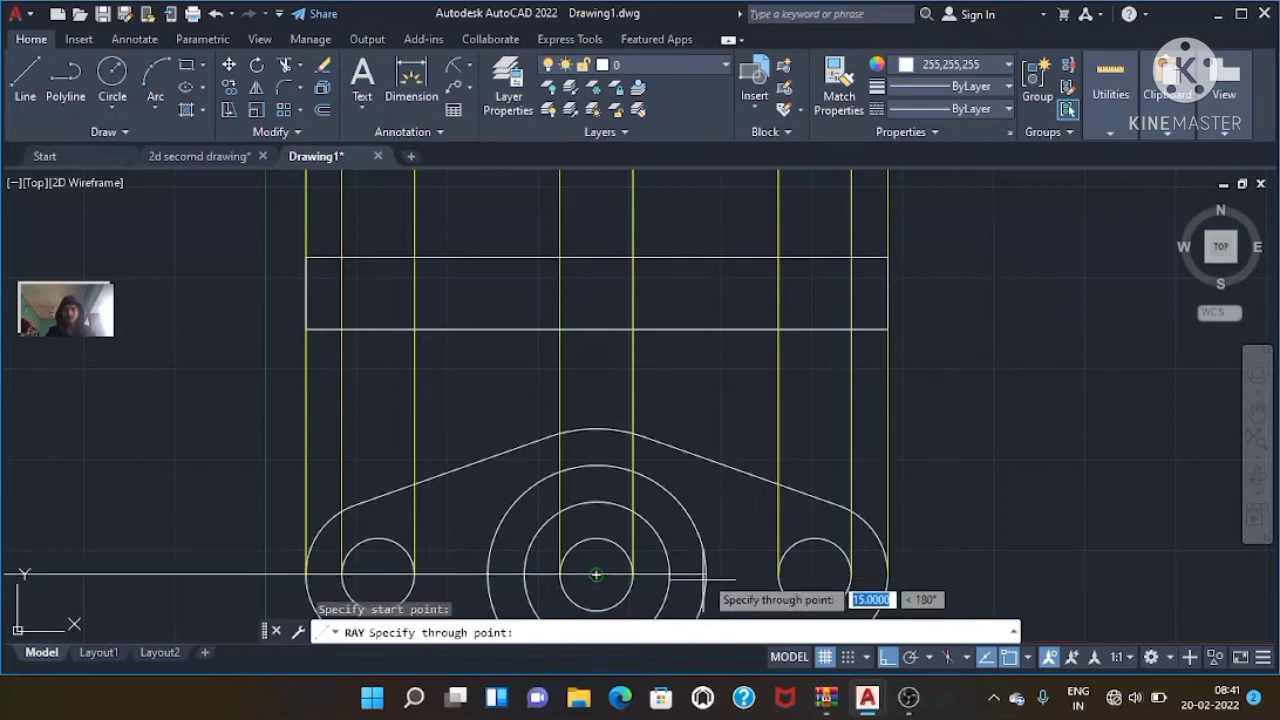
pyautogui.click(694, 398)
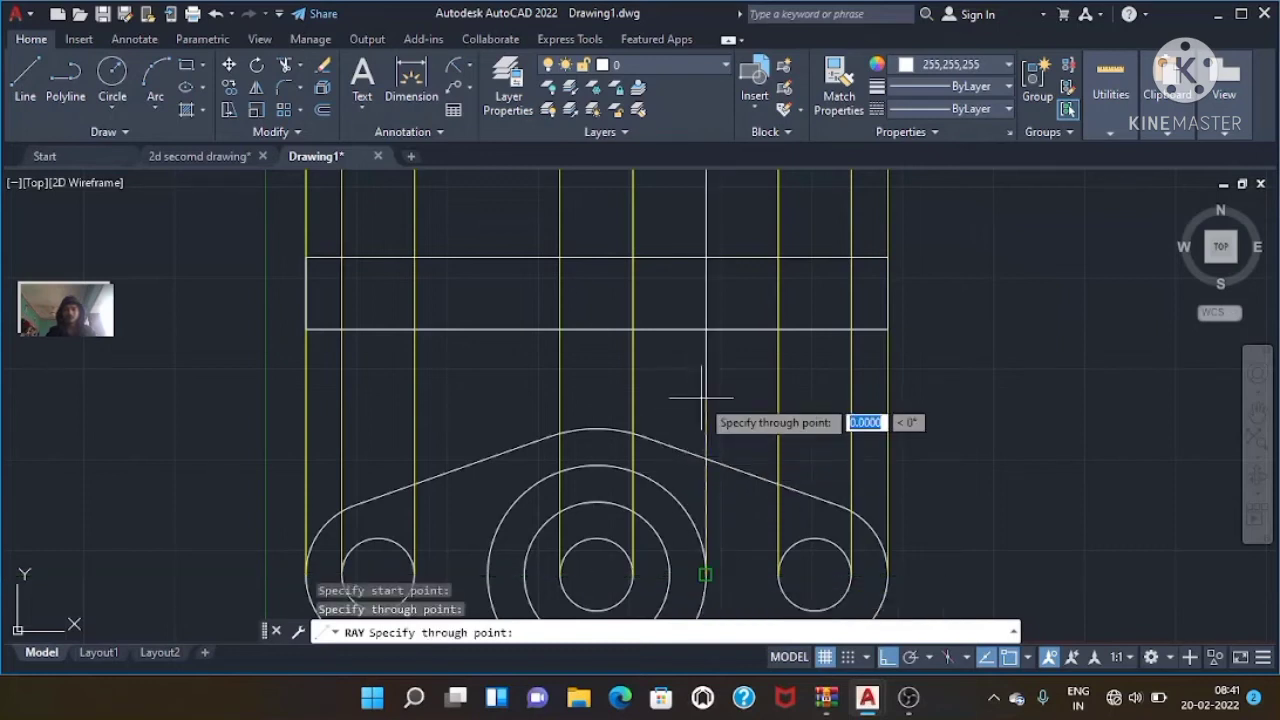
pyautogui.press('Escape')
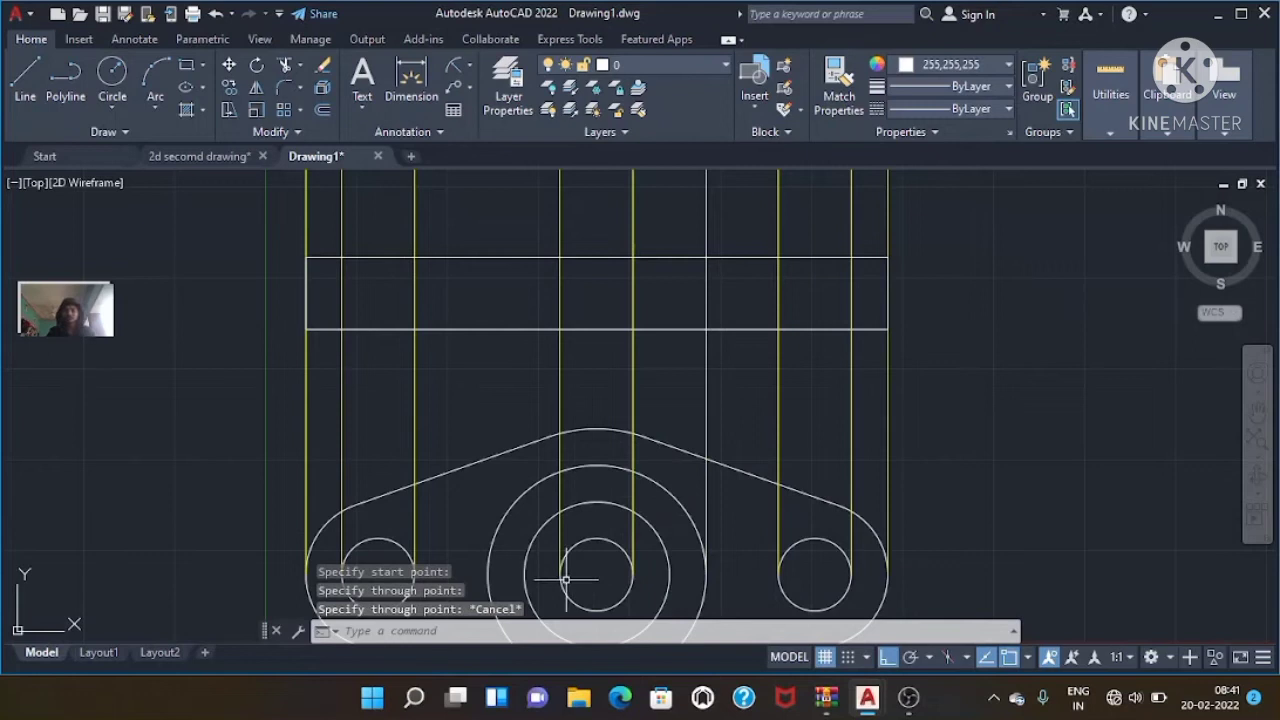
pyautogui.write('Ra')
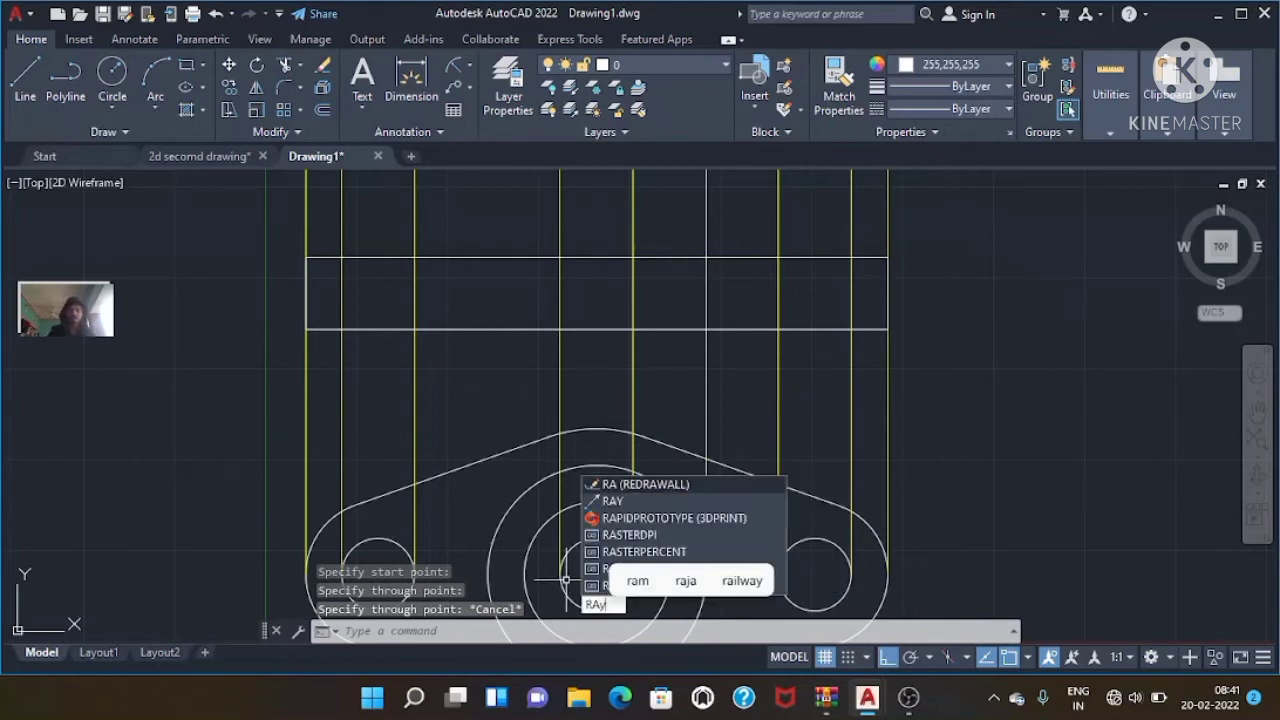
pyautogui.write('y')
pyautogui.press('Return')
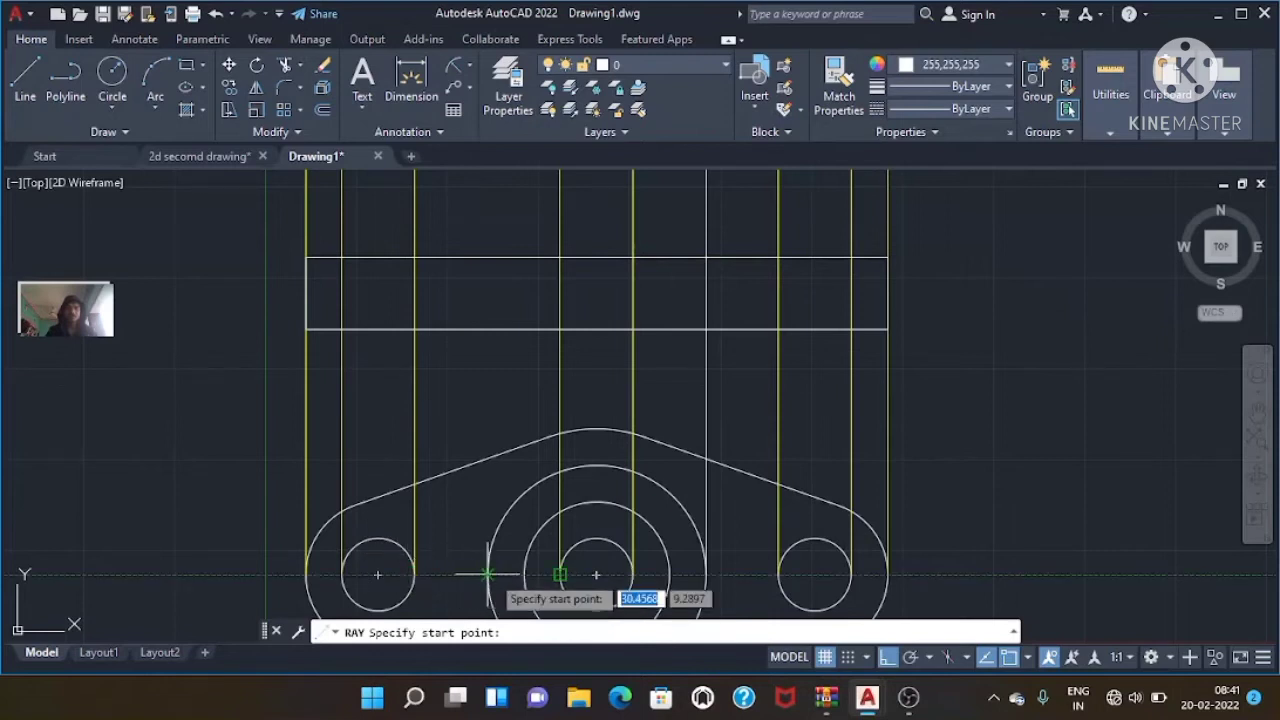
pyautogui.click(487, 574)
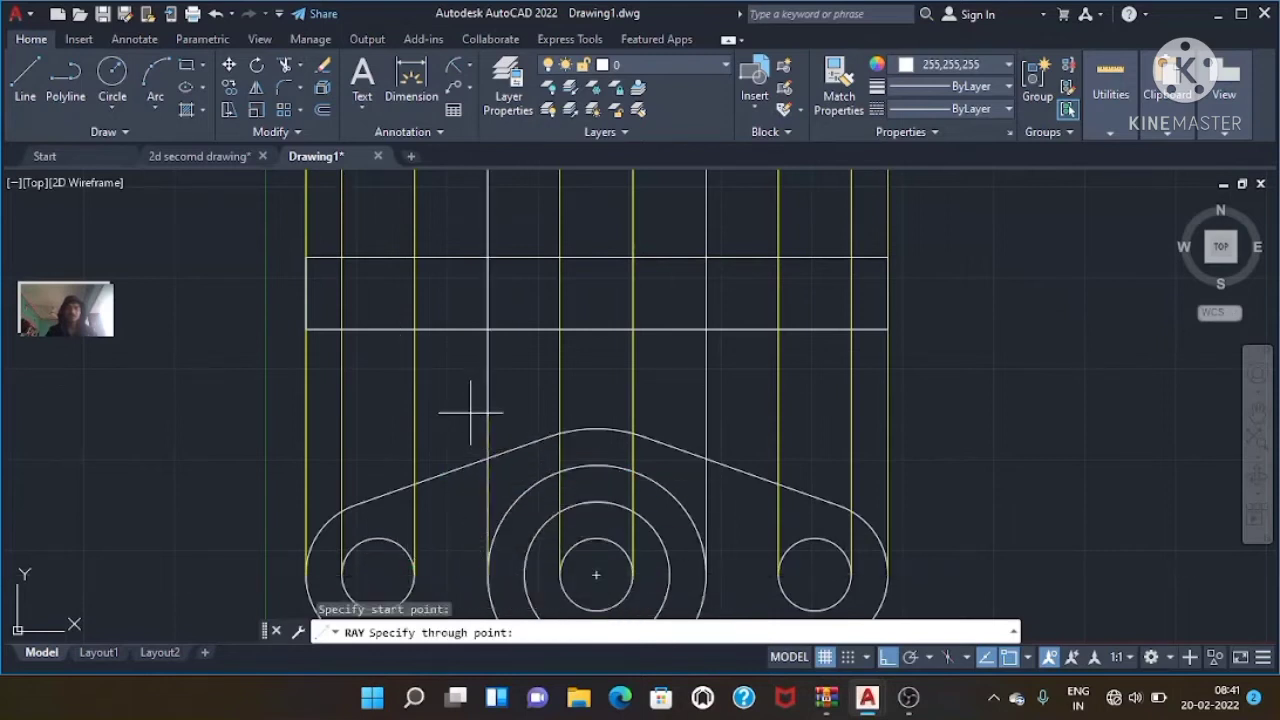
pyautogui.press('Escape')
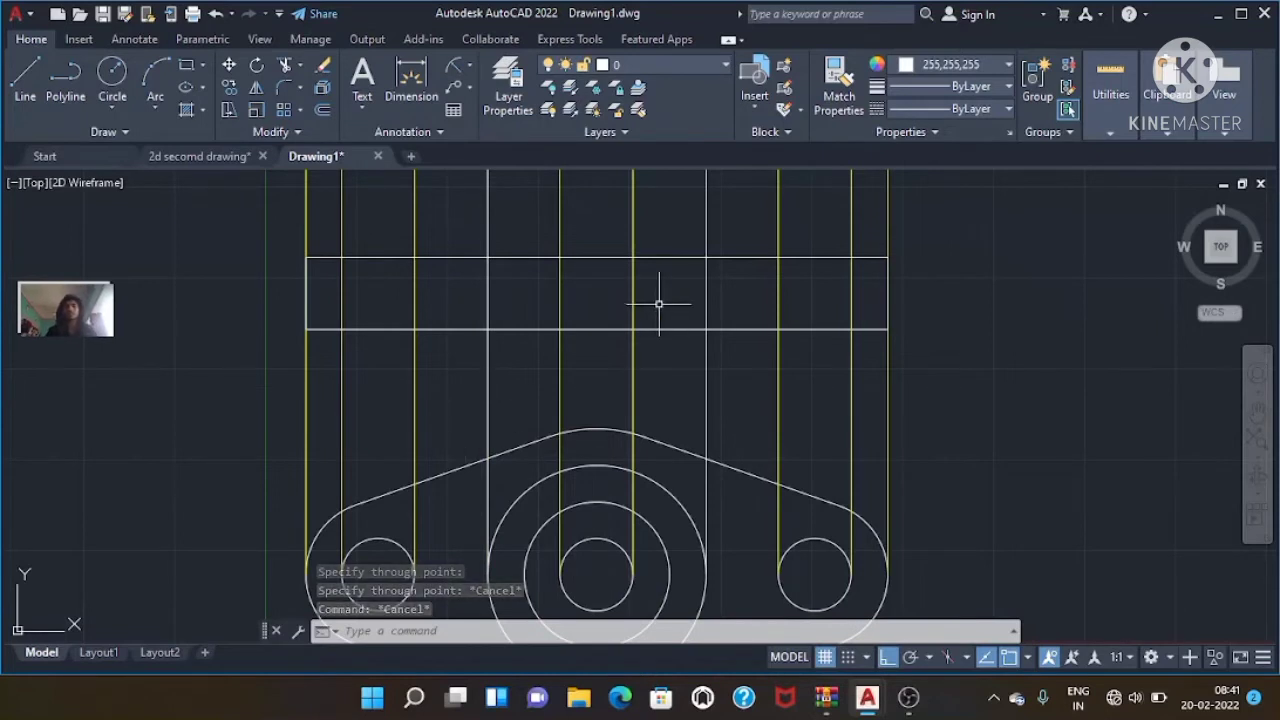
pyautogui.press('Escape')
pyautogui.press('Escape')
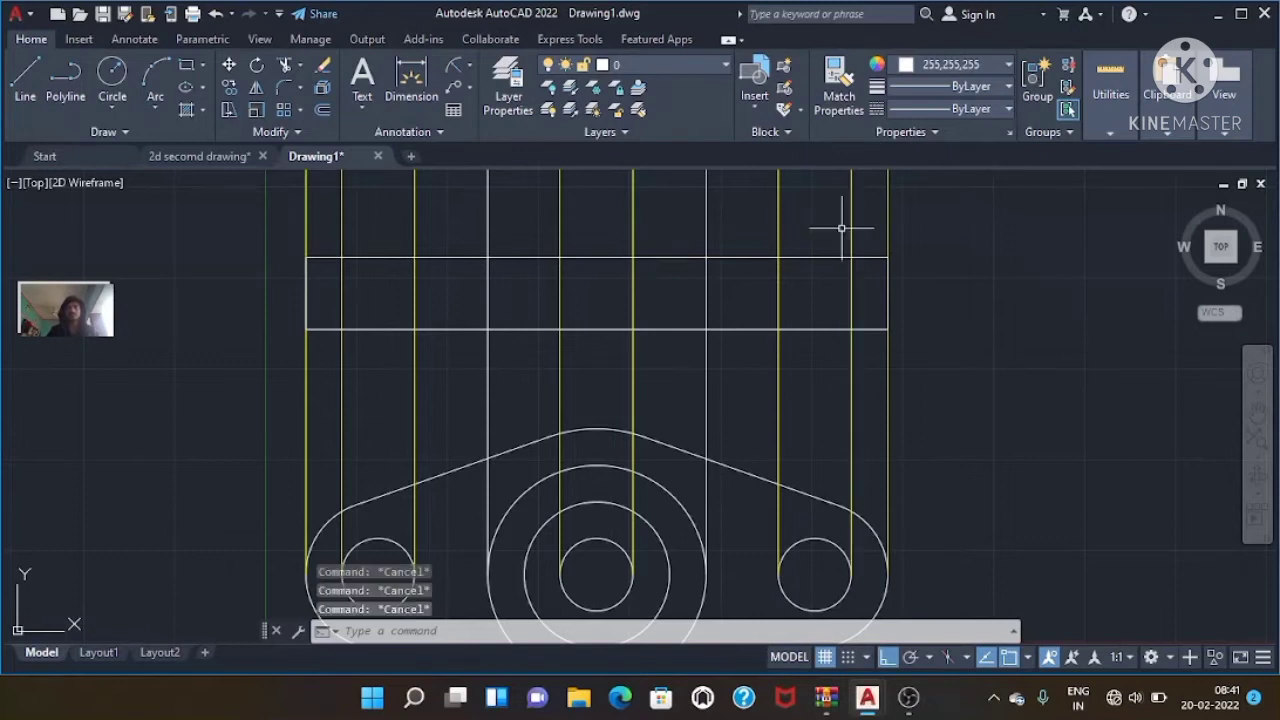
# - Zoom out and pan the drawing down so both flange views sit centred on screen
pyautogui.scroll(-3, 766, 262)
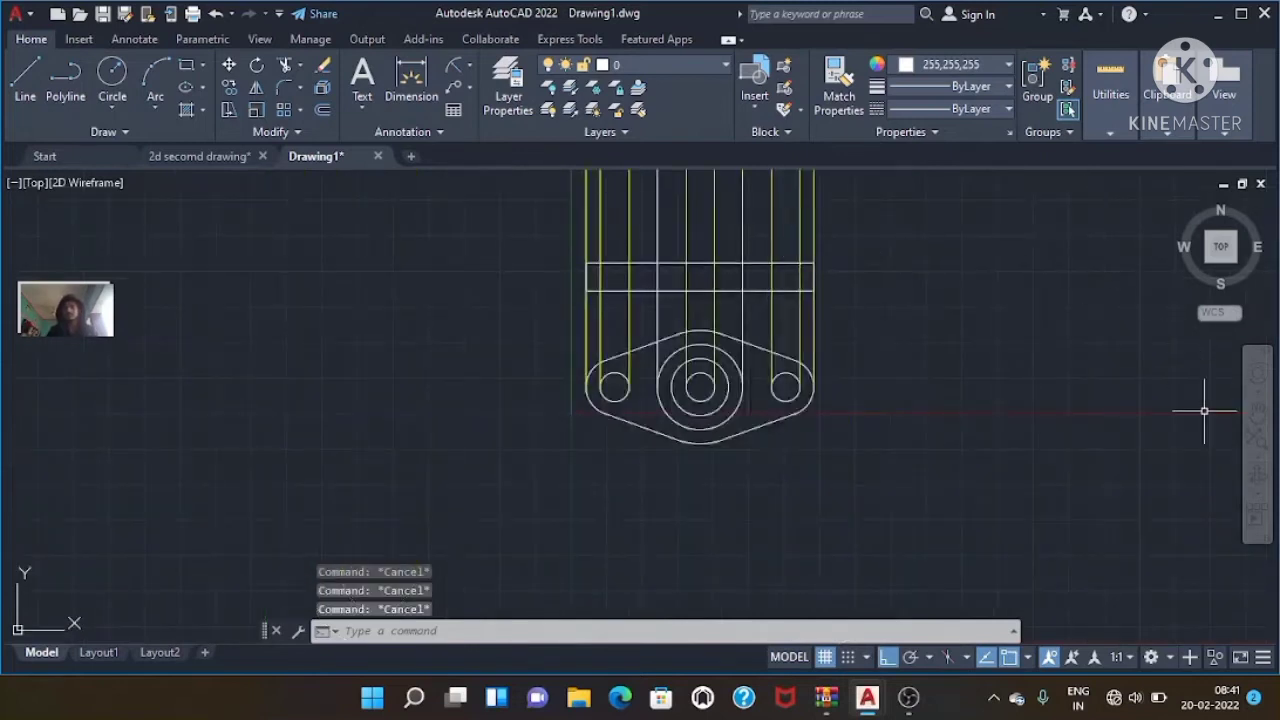
pyautogui.click(1257, 412)
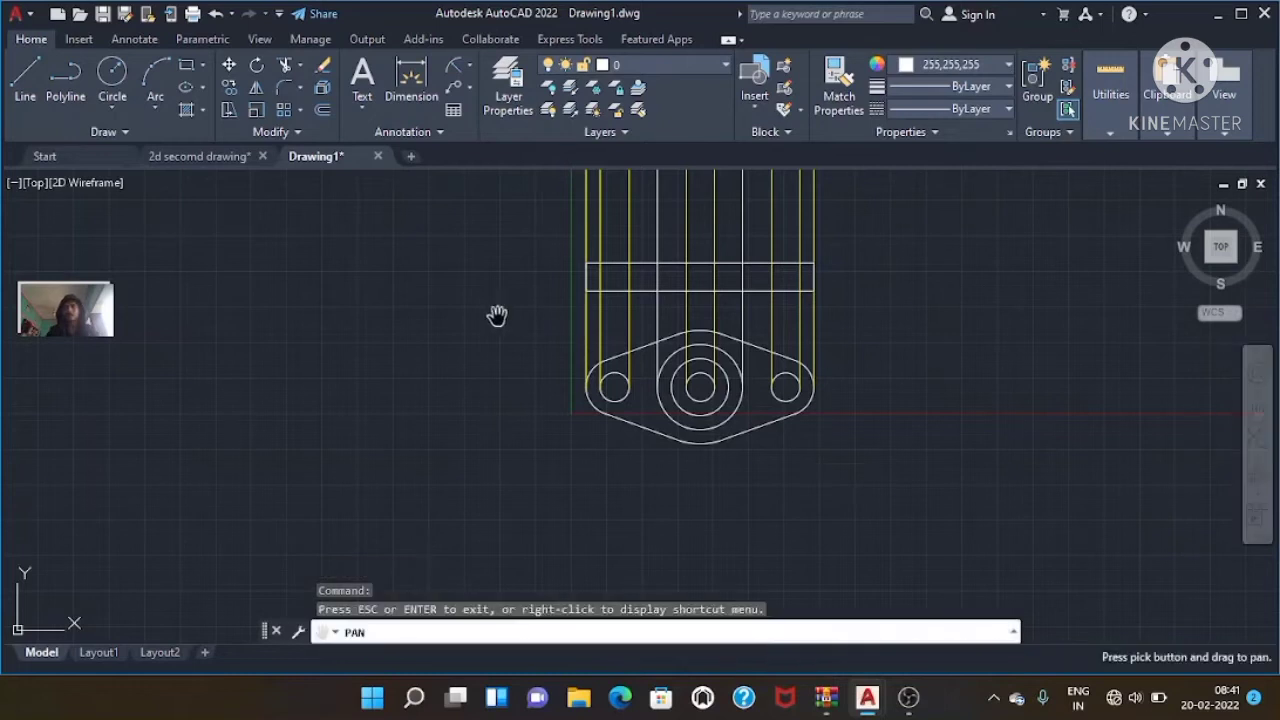
pyautogui.moveTo(514, 310); pyautogui.dragTo(489, 451)
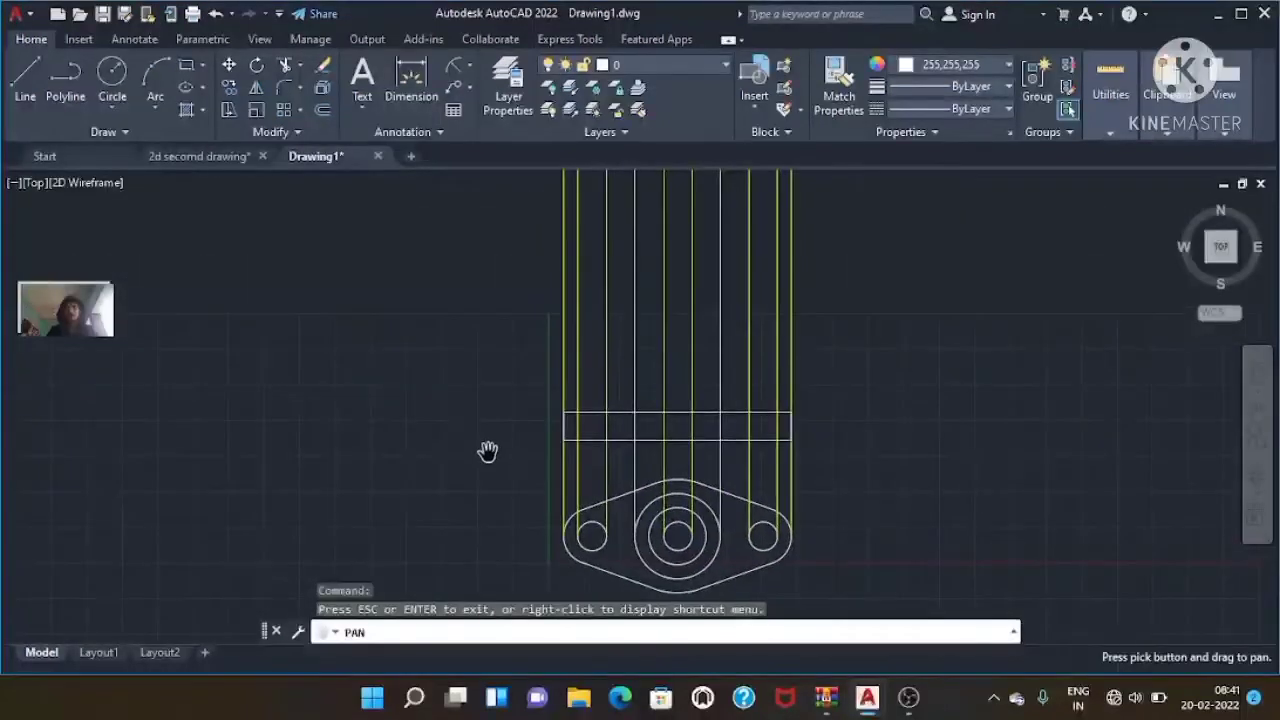
pyautogui.press('Escape')
pyautogui.press('Escape')
pyautogui.press('Escape')
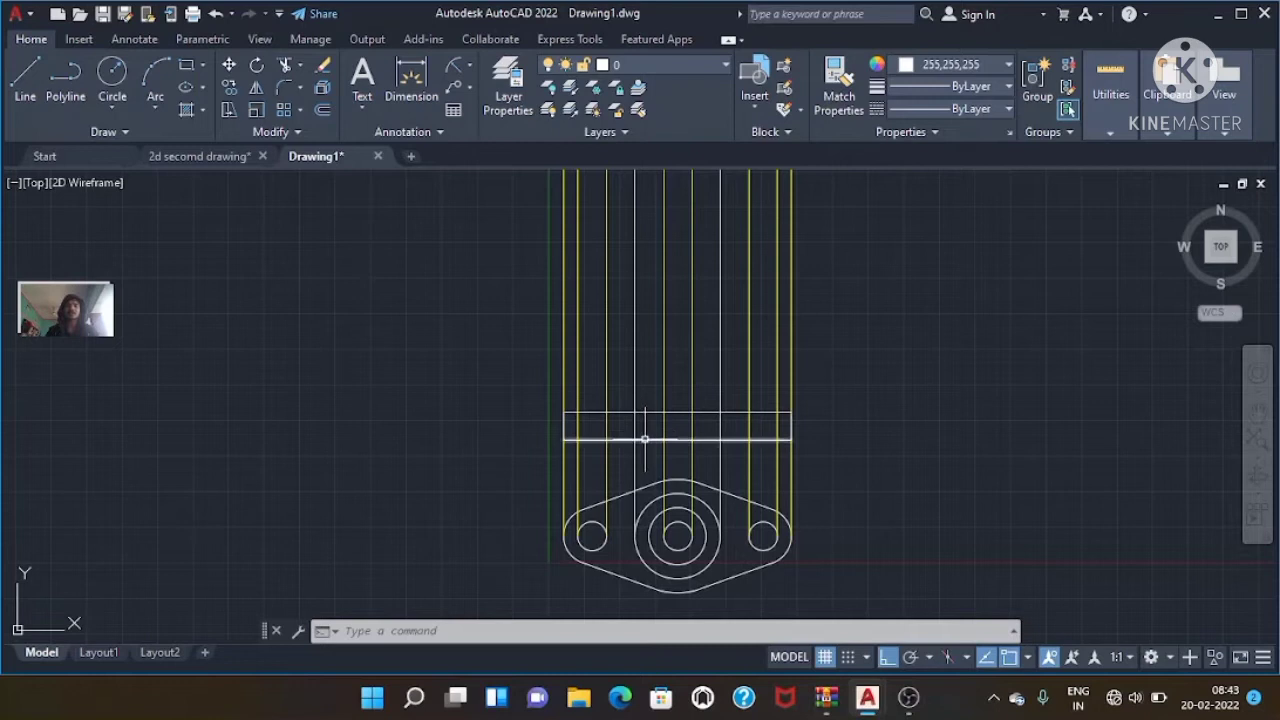
# - Set the offset distance to 30, abandoning two attempts on the wrong projection lines
pyautogui.write('o')
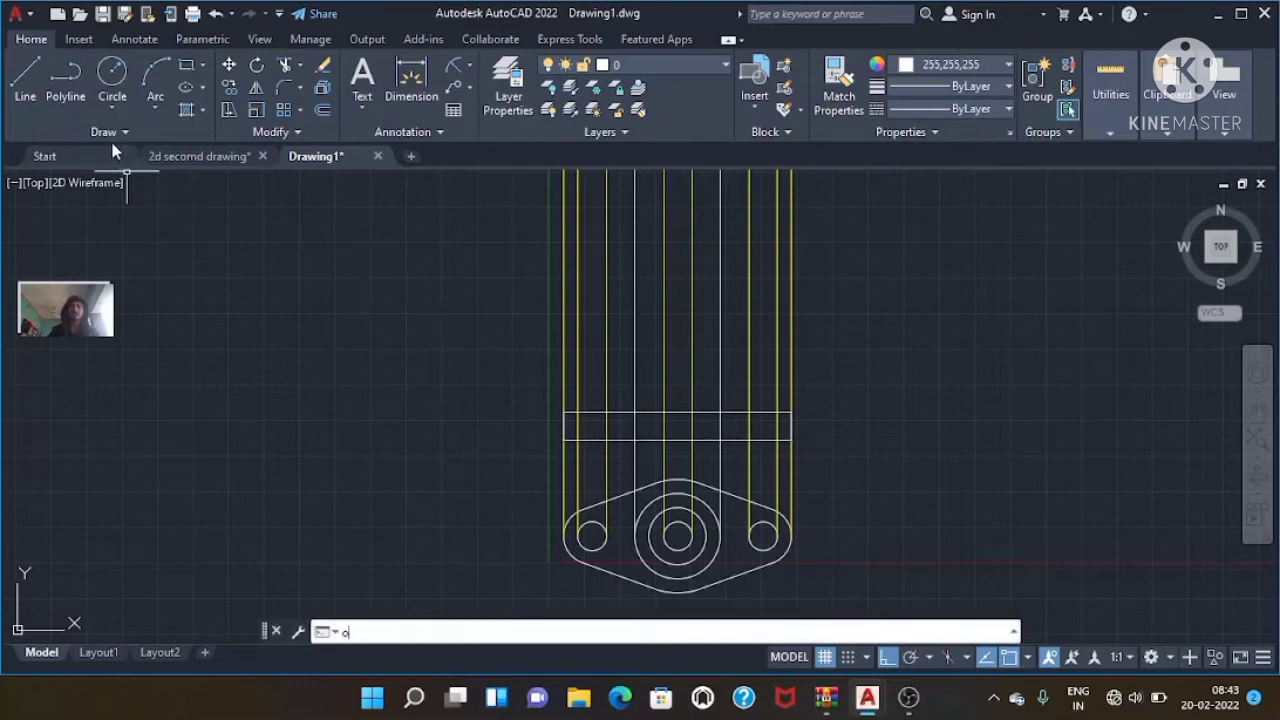
pyautogui.press('Return')
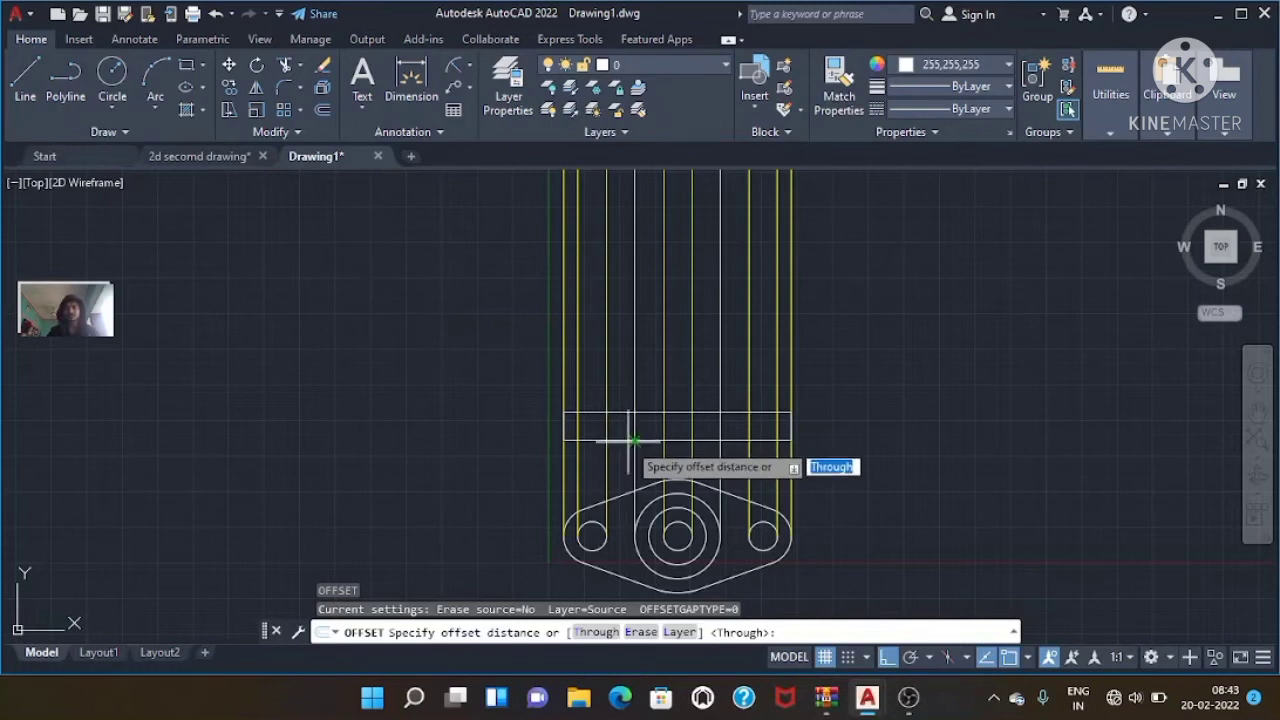
pyautogui.write('30')
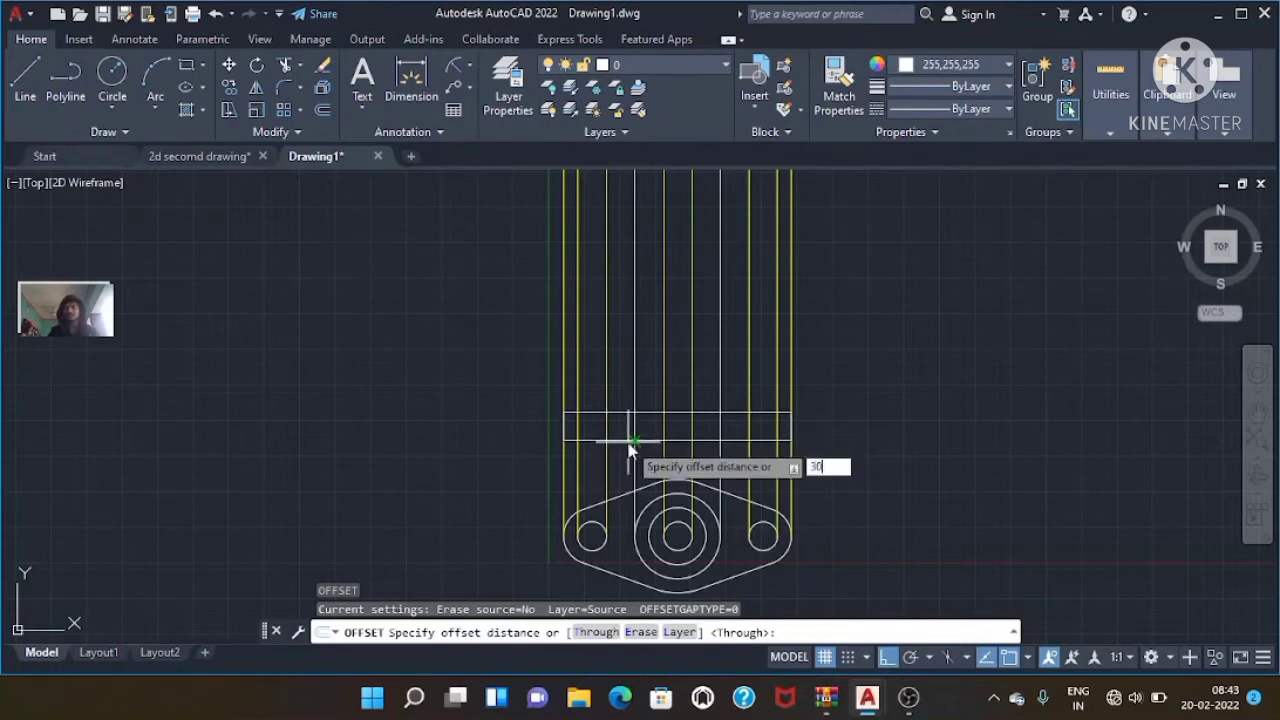
pyautogui.press('Return')
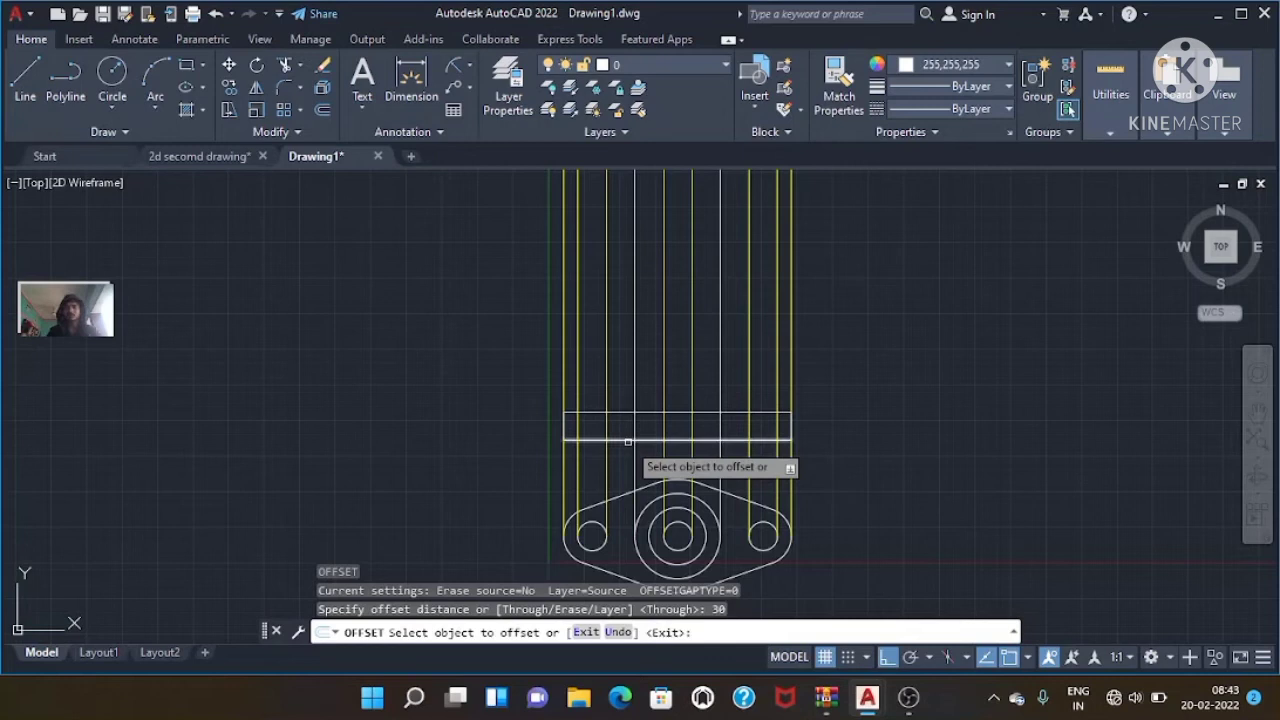
pyautogui.click(634, 441)
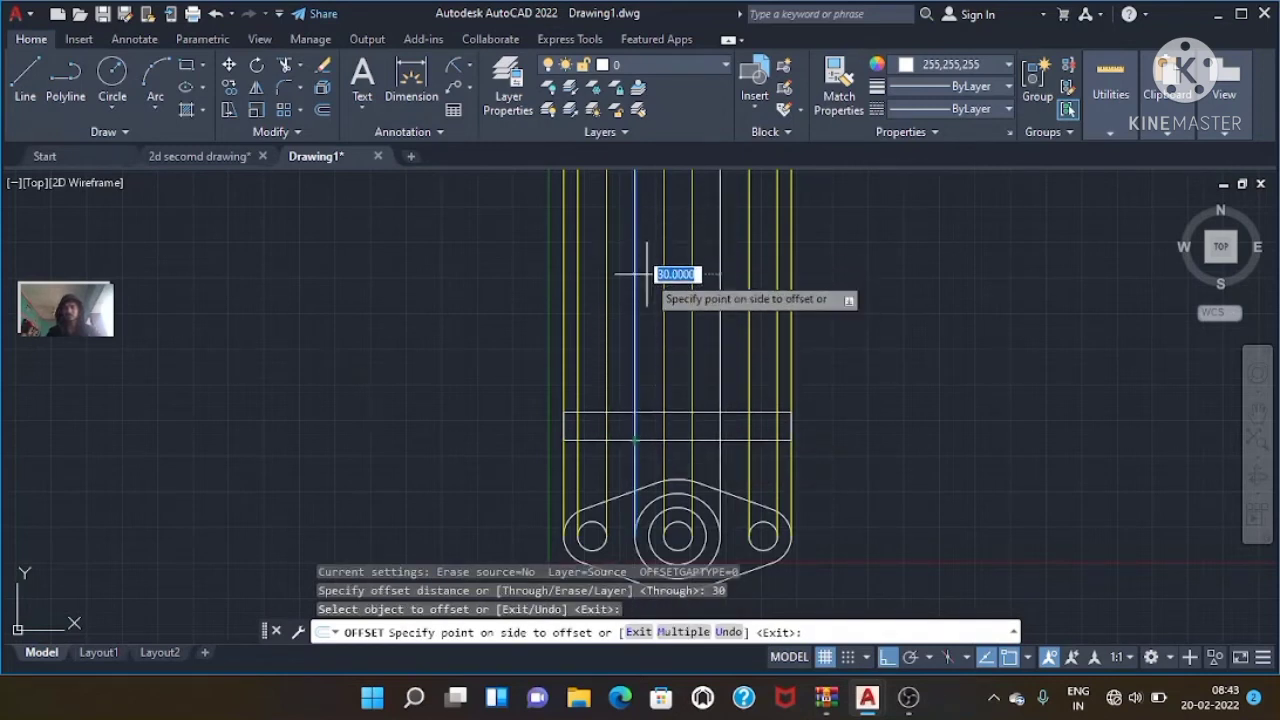
pyautogui.press('Escape')
pyautogui.press('Escape')
pyautogui.press('Escape')
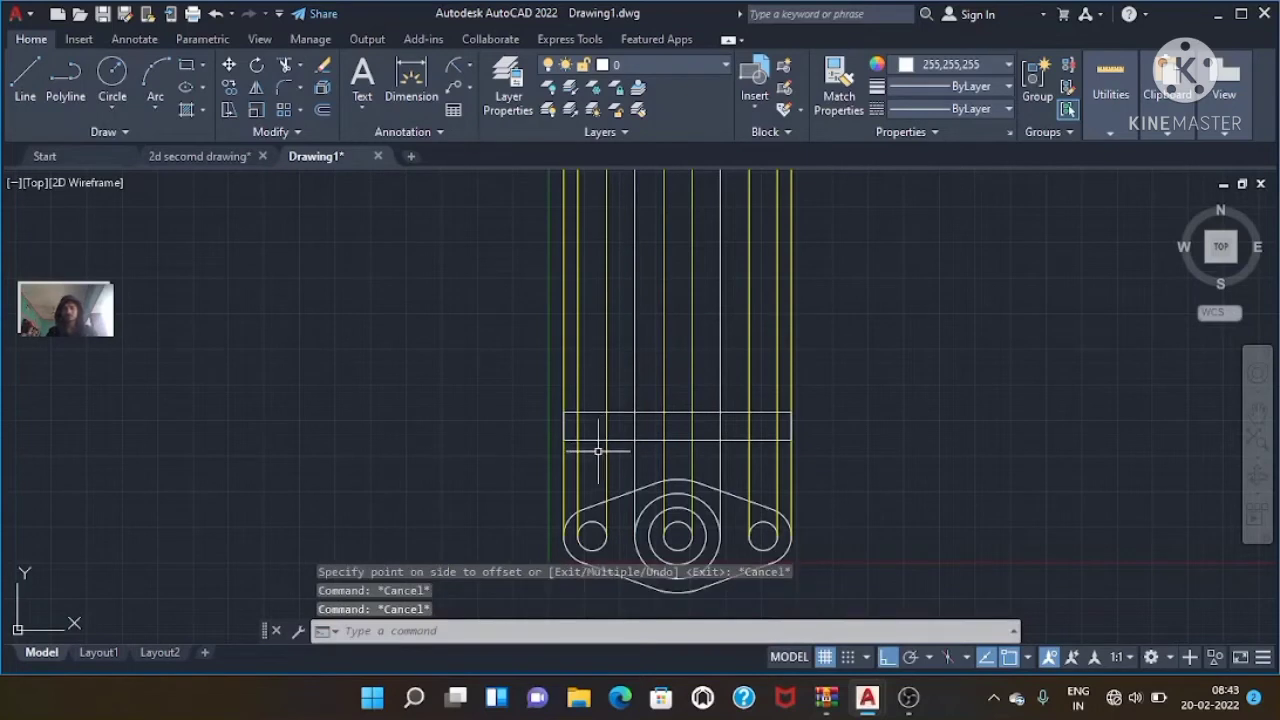
pyautogui.write('o')
pyautogui.press('Return')
pyautogui.press('Return')
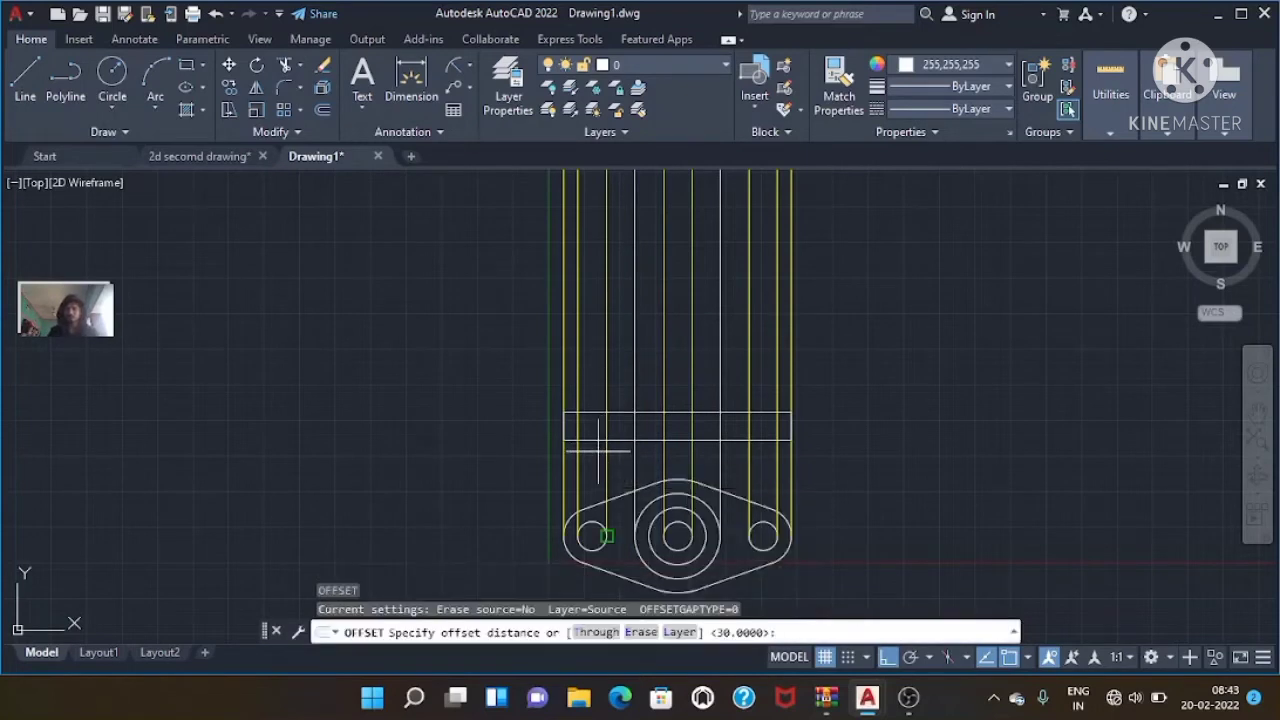
pyautogui.click(651, 440)
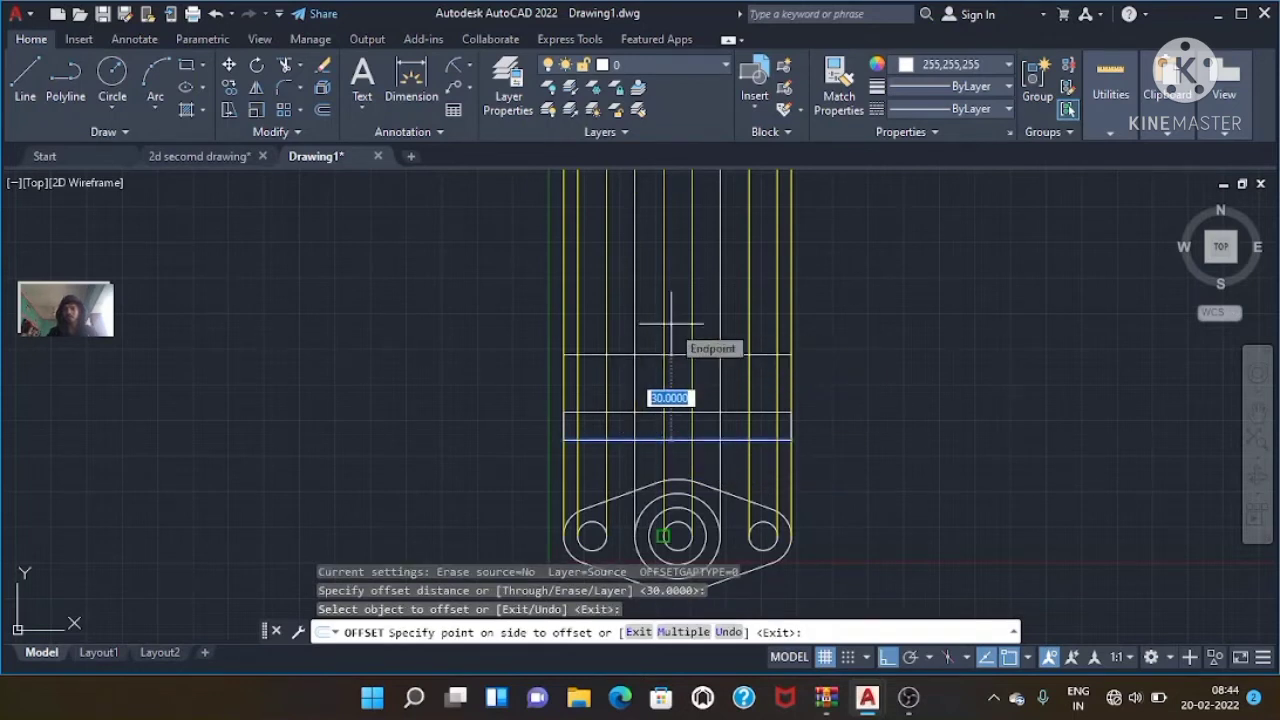
pyautogui.press('Return')
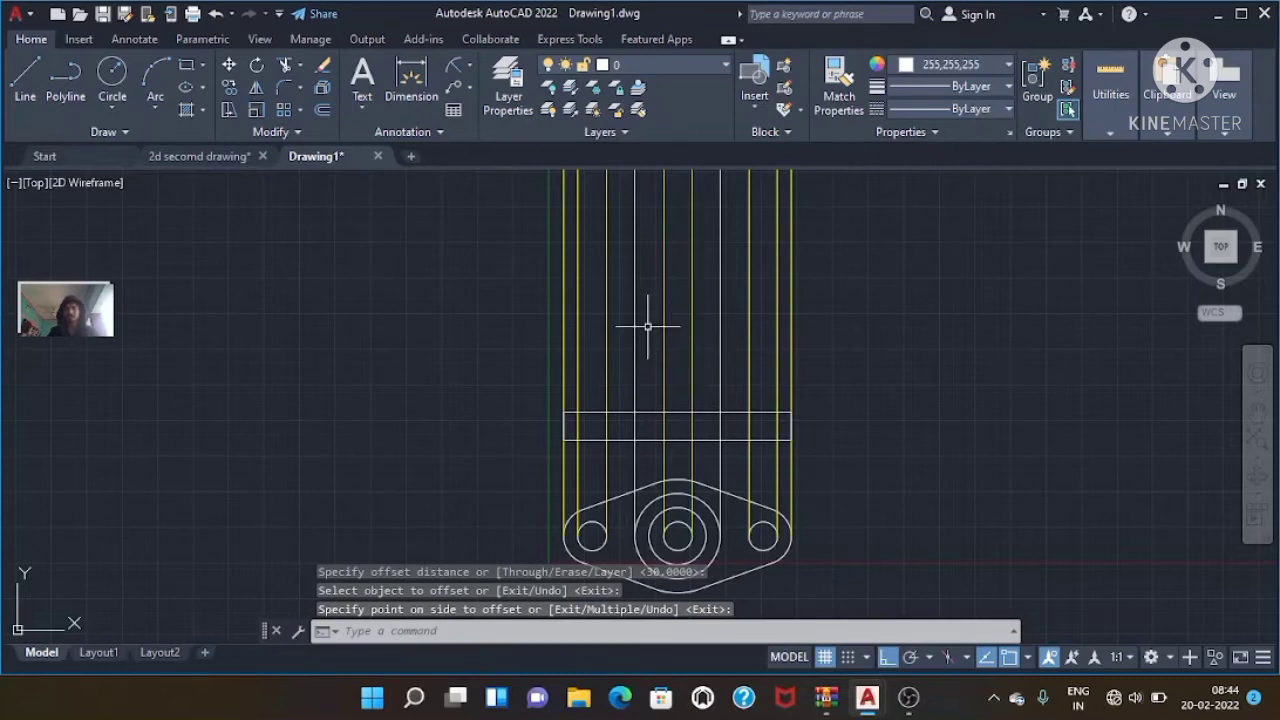
# - Offset the front view's bottom edge 30 units down across the top view's hole centres
pyautogui.write('o')
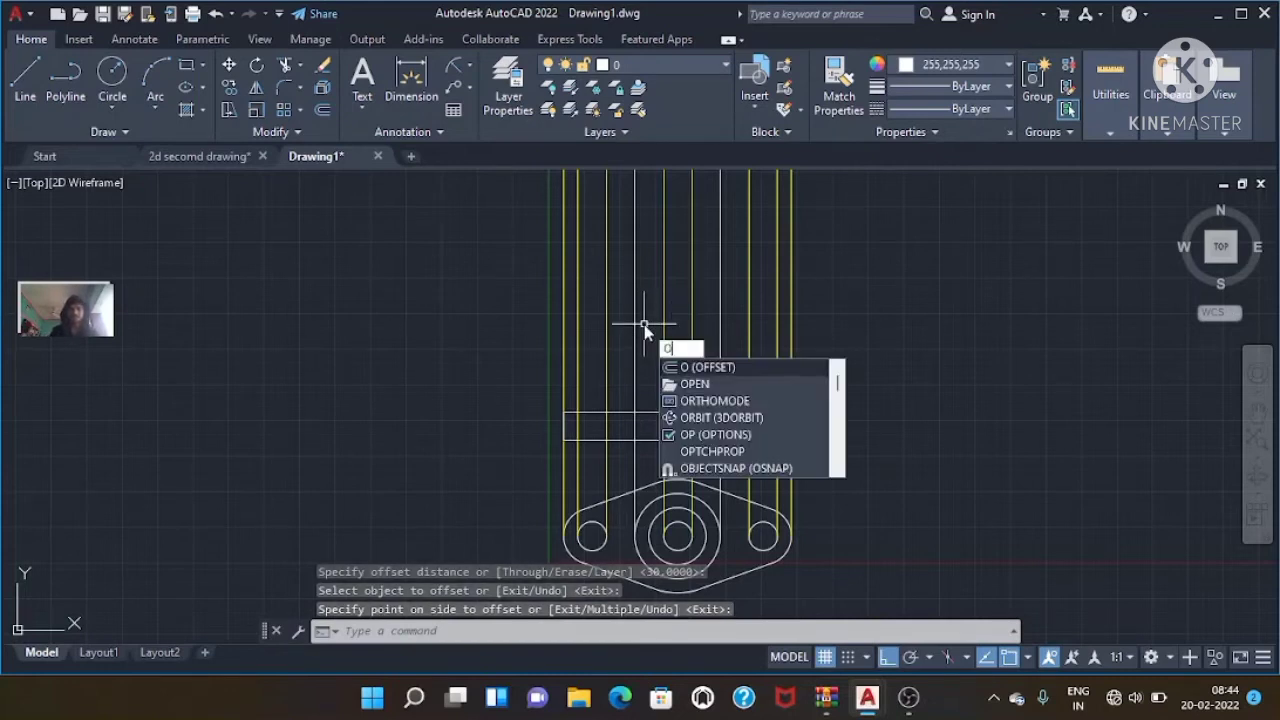
pyautogui.press('Return')
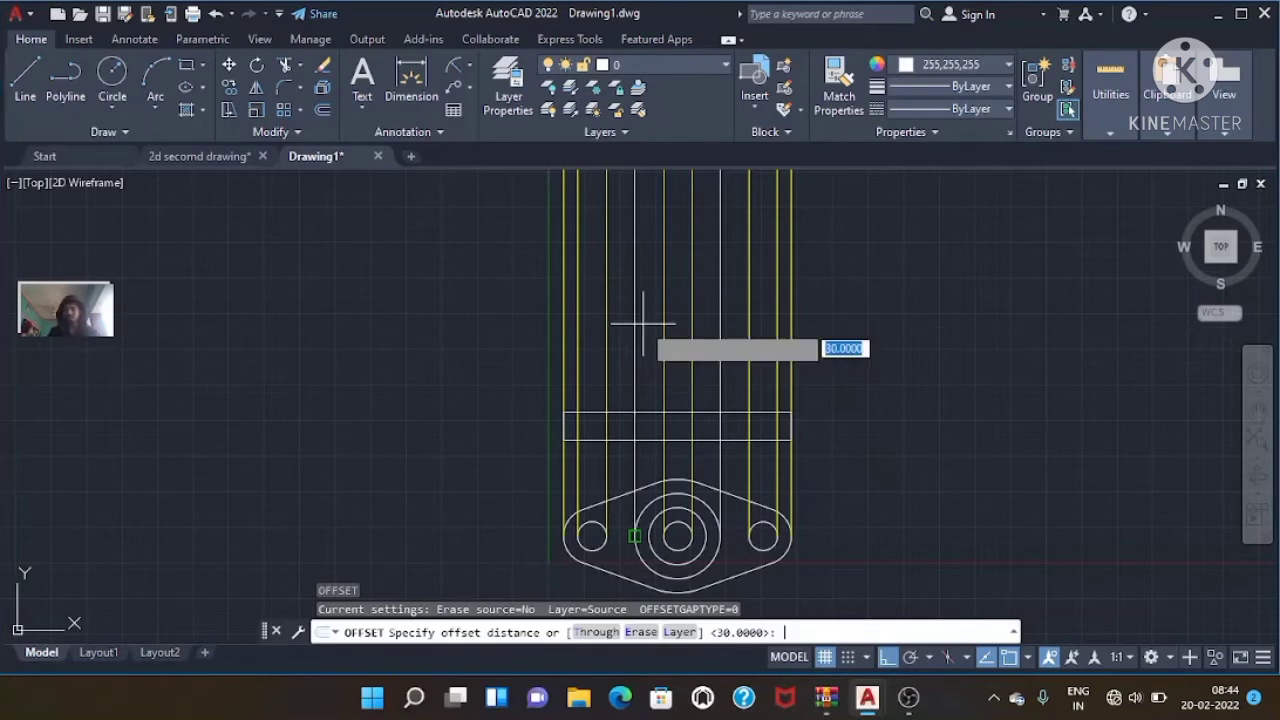
pyautogui.press('Return')
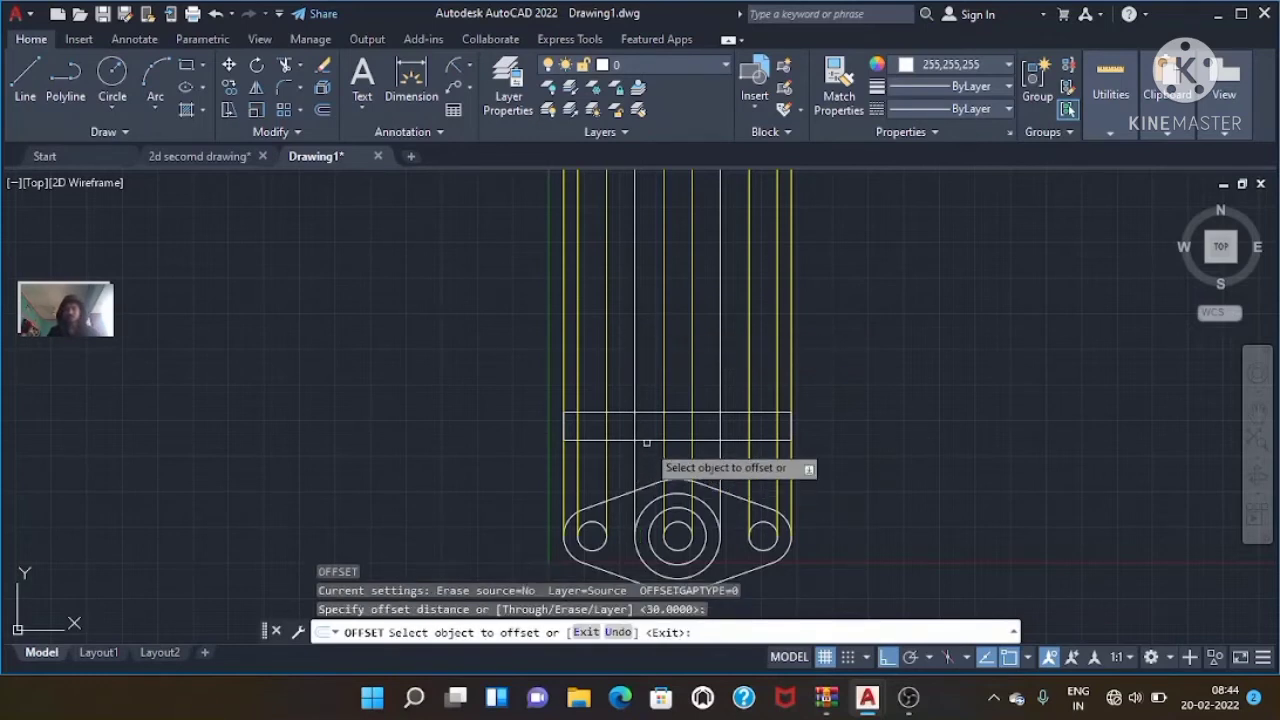
pyautogui.click(646, 440)
pyautogui.click(668, 338)
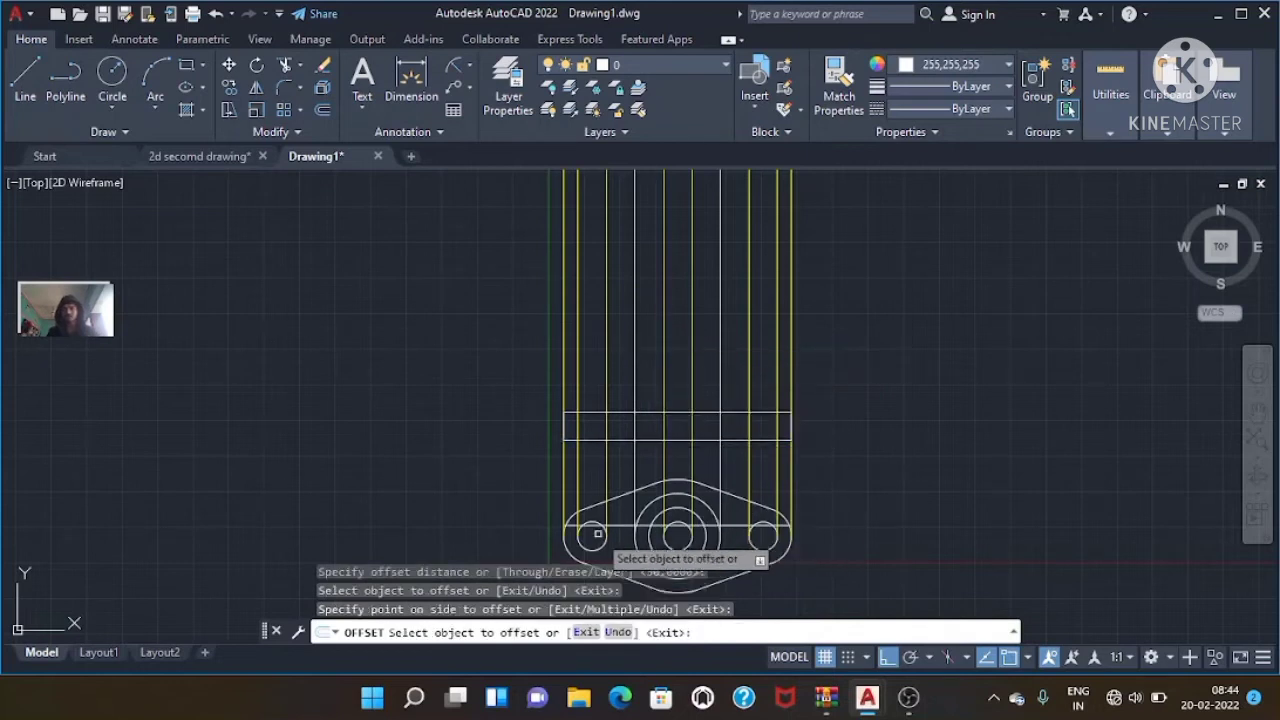
pyautogui.click(627, 520)
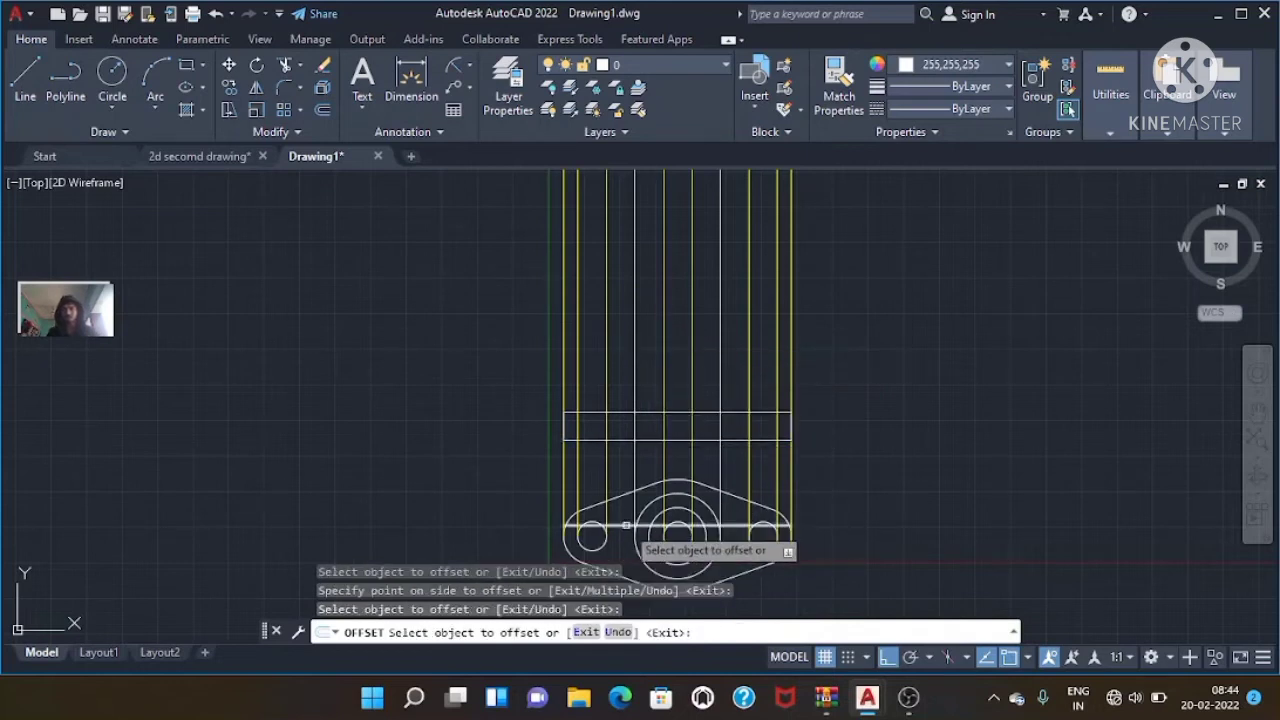
pyautogui.click(626, 524)
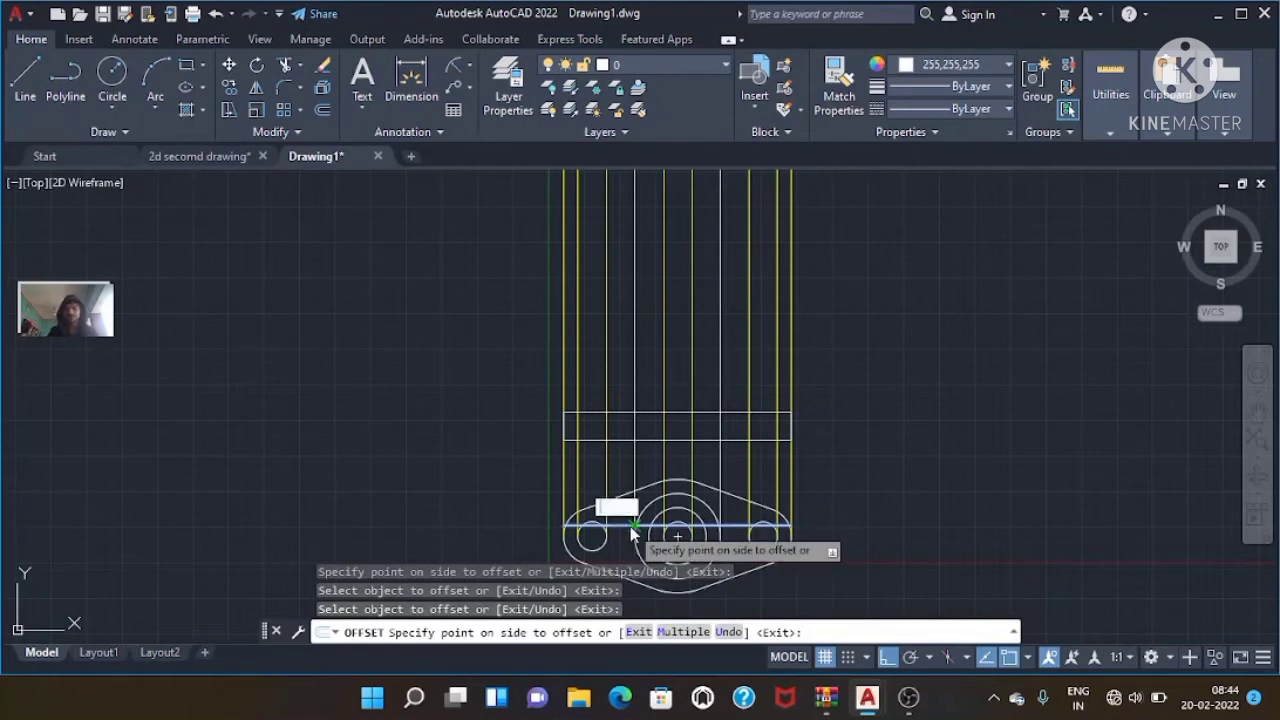
pyautogui.press('Escape')
pyautogui.press('Escape')
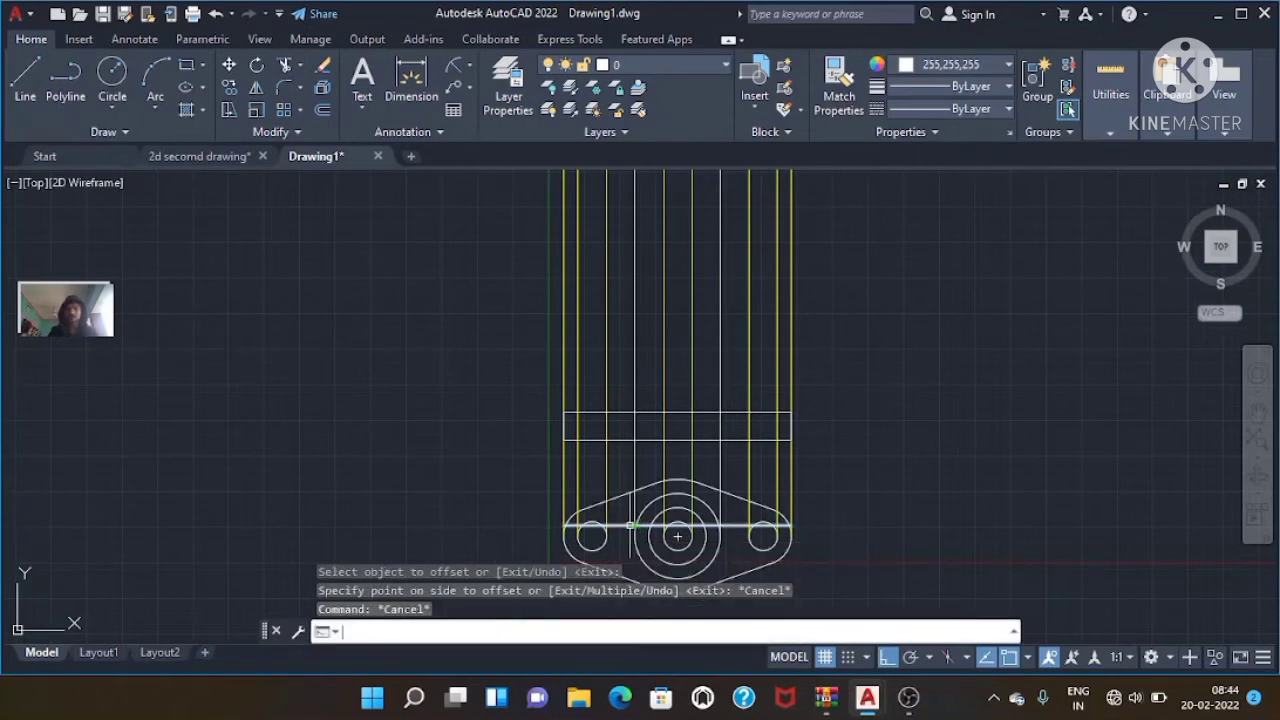
pyautogui.press('Escape')
# - Delete the stray top-view line and offset the front view's base 30 units upward
pyautogui.click(622, 525)
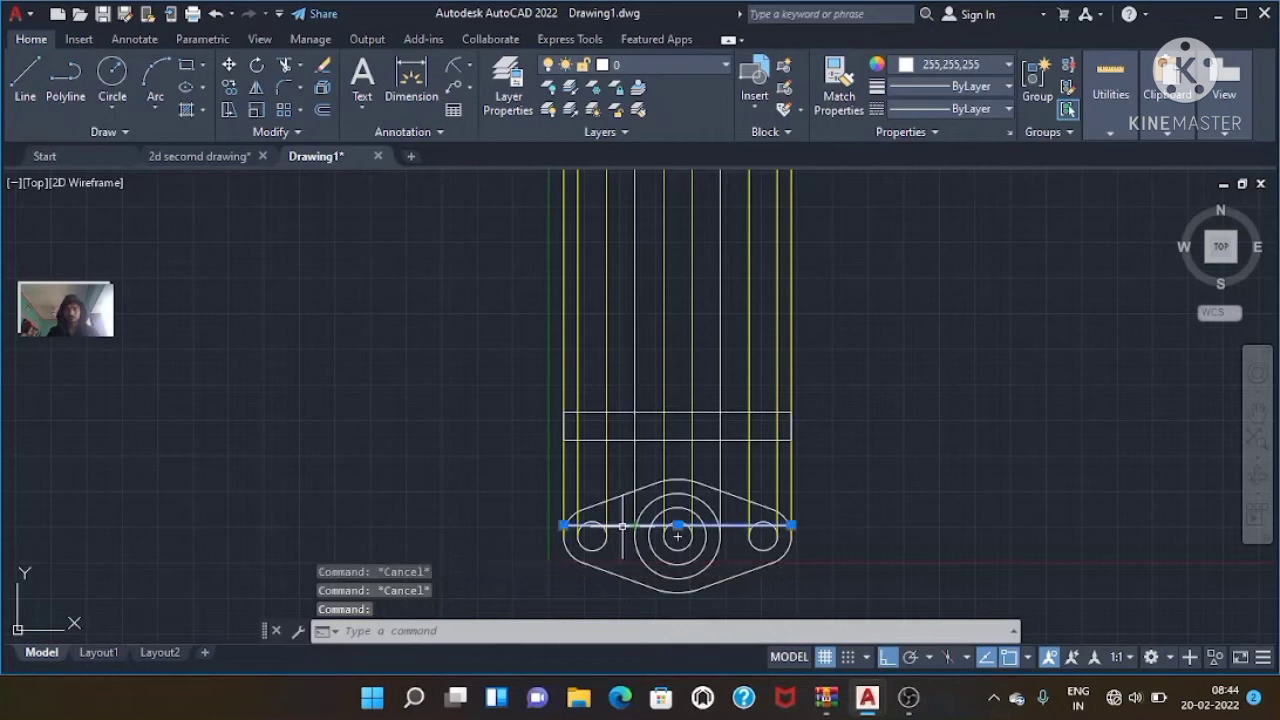
pyautogui.press('Delete')
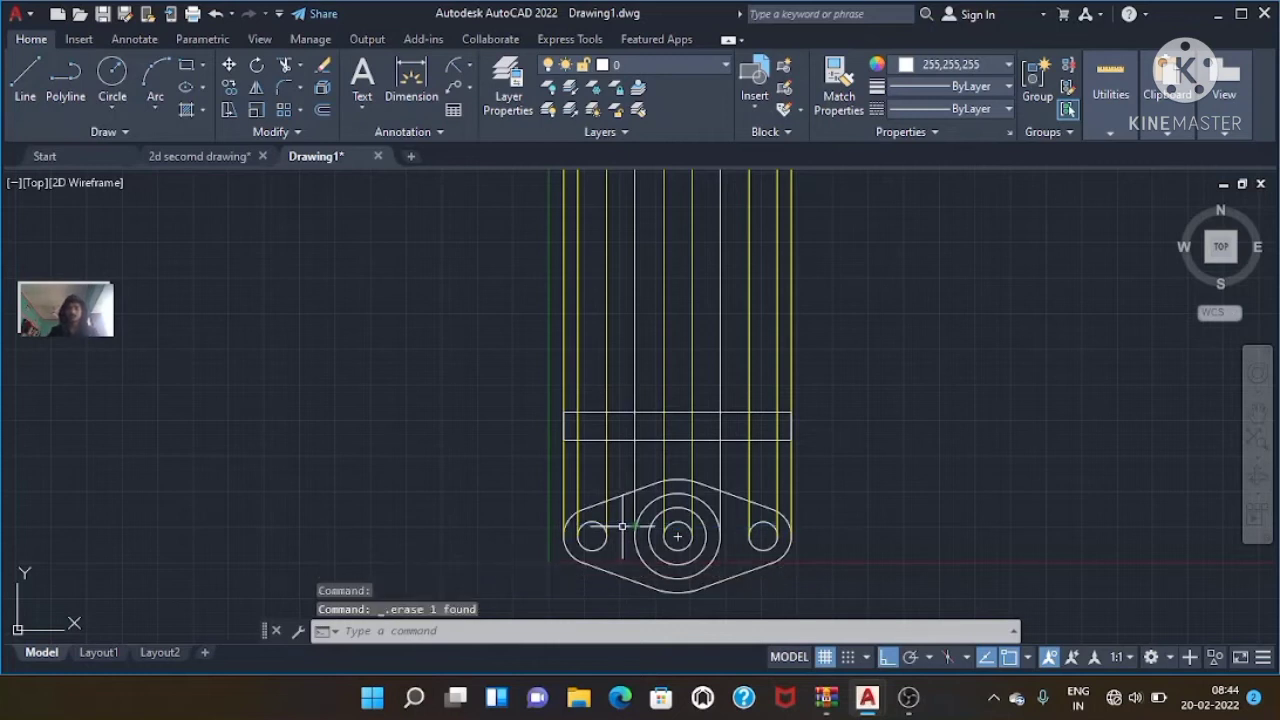
pyautogui.write('O')
pyautogui.press('Return')
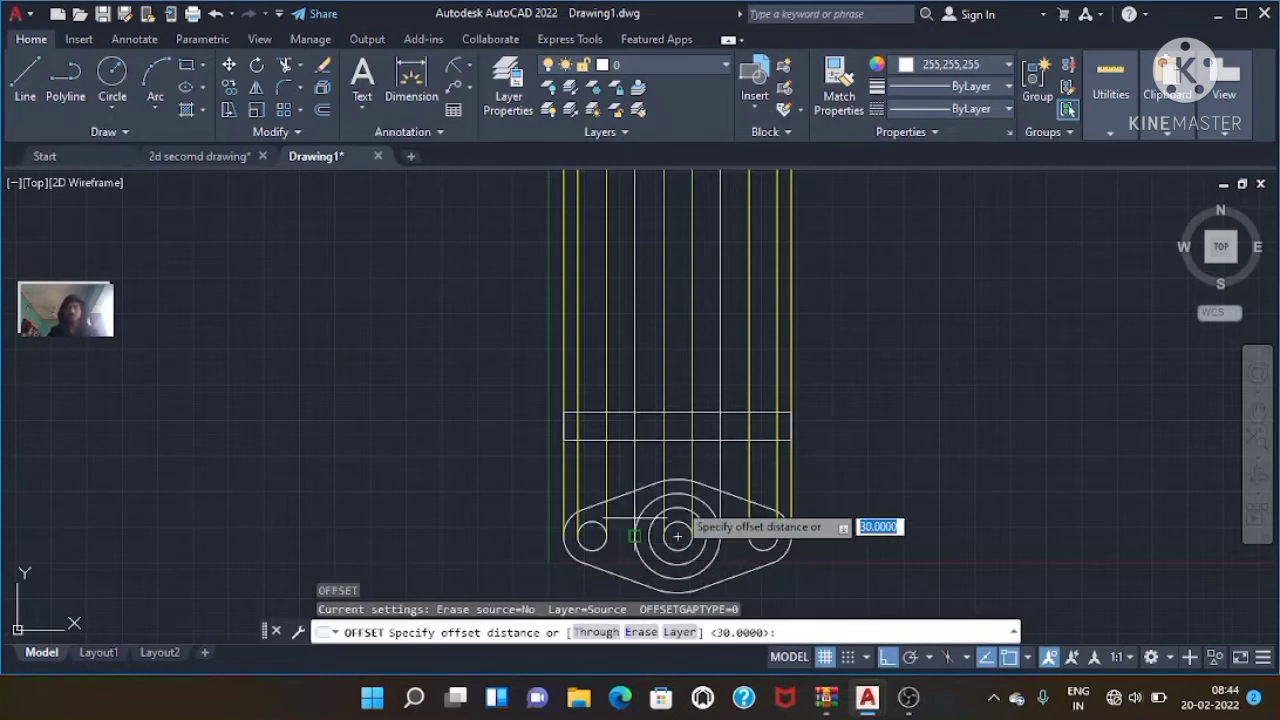
pyautogui.press('Return')
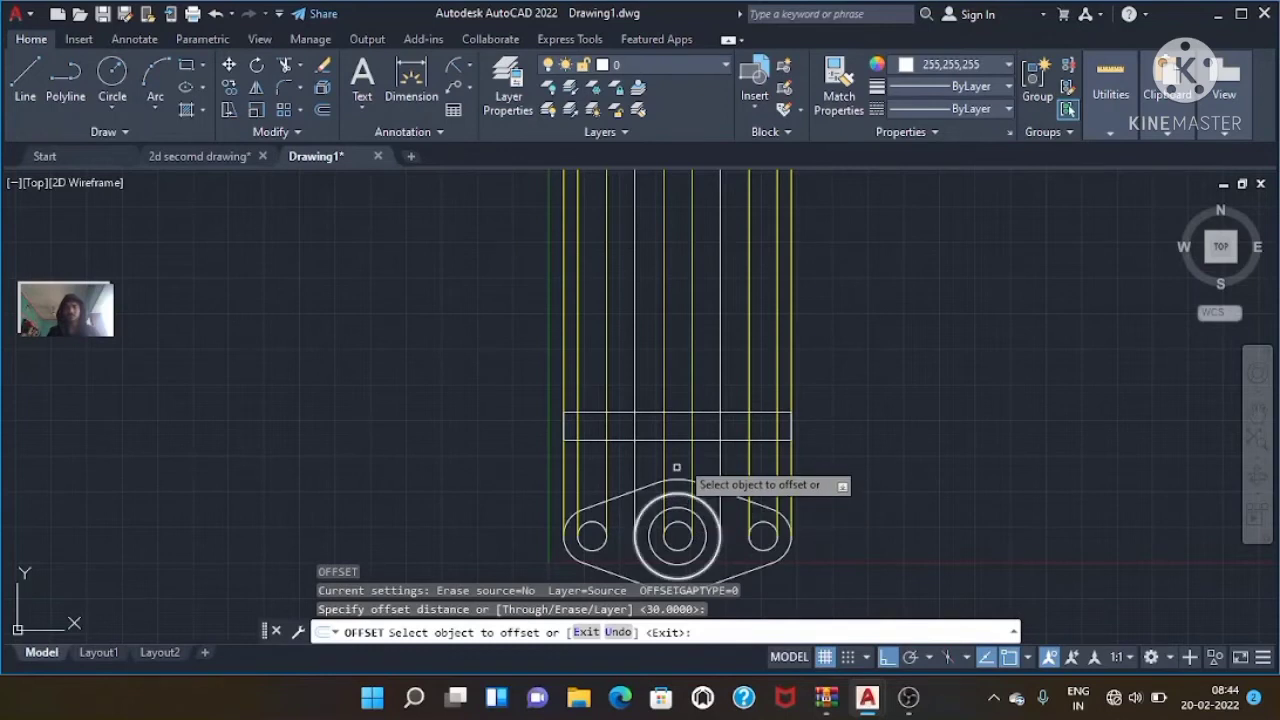
pyautogui.click(678, 440)
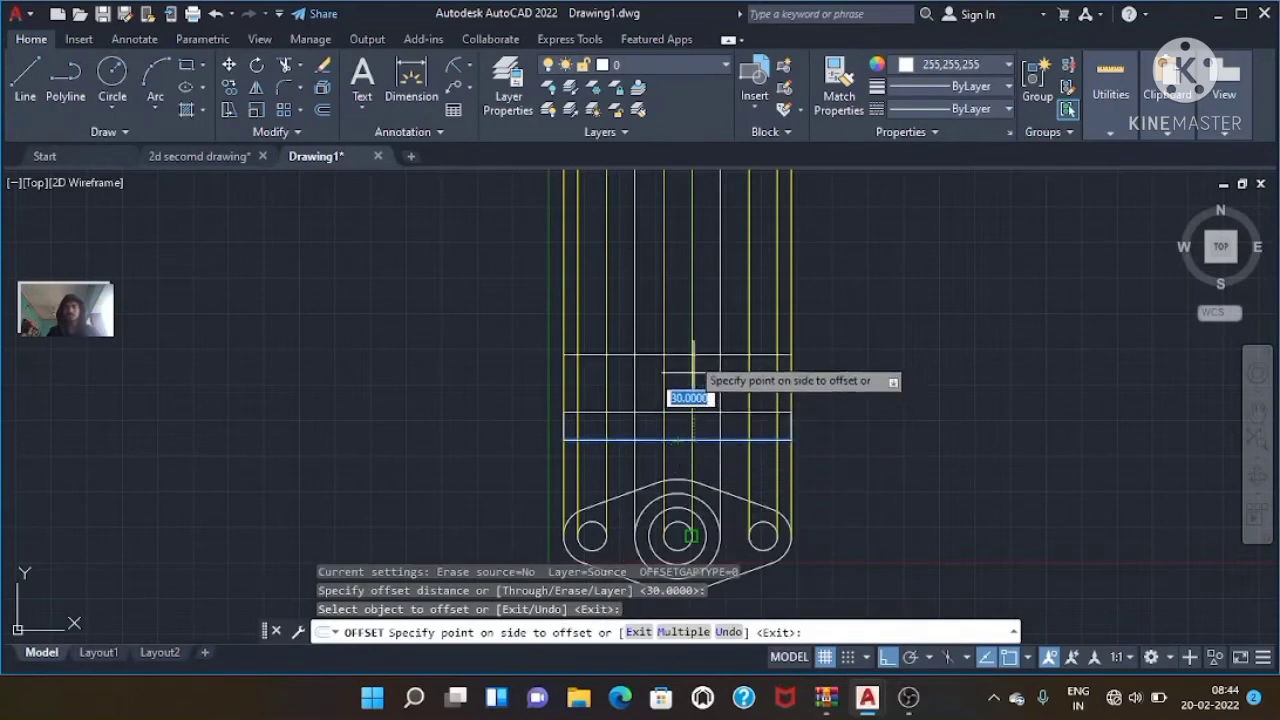
pyautogui.click(678, 291)
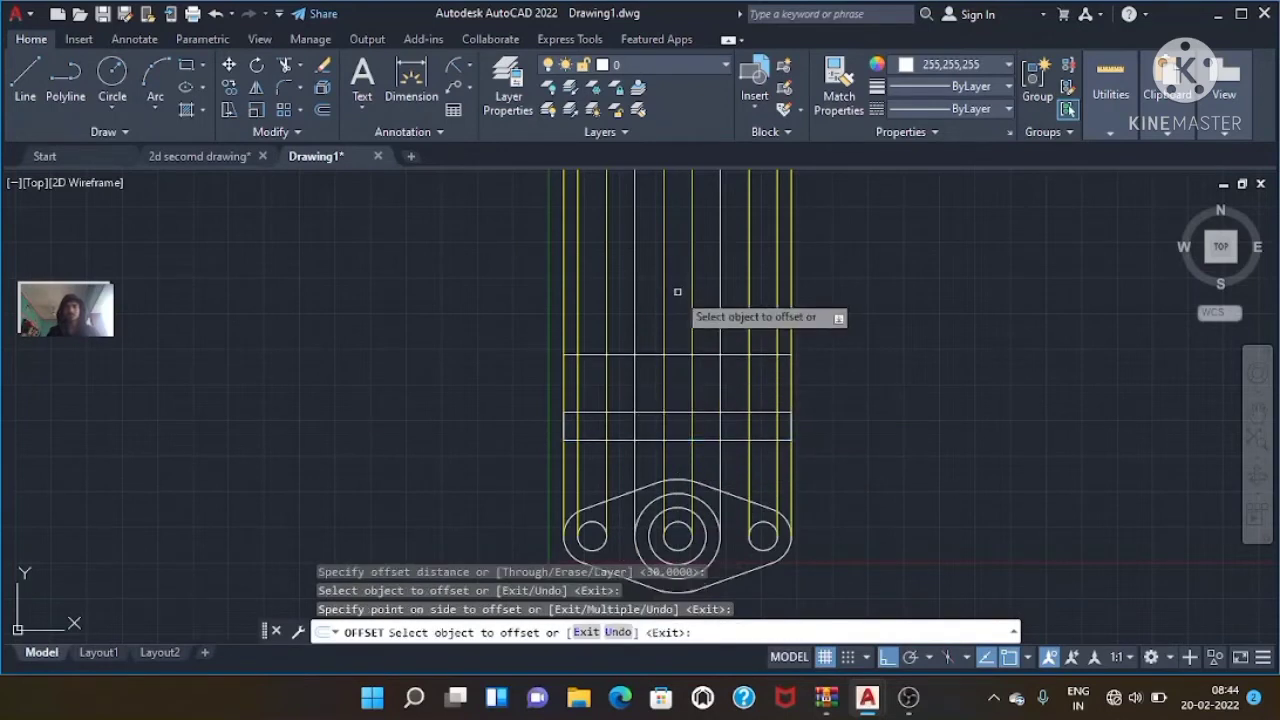
pyautogui.press('Escape')
pyautogui.press('Escape')
pyautogui.press('Escape')
pyautogui.press('Escape')
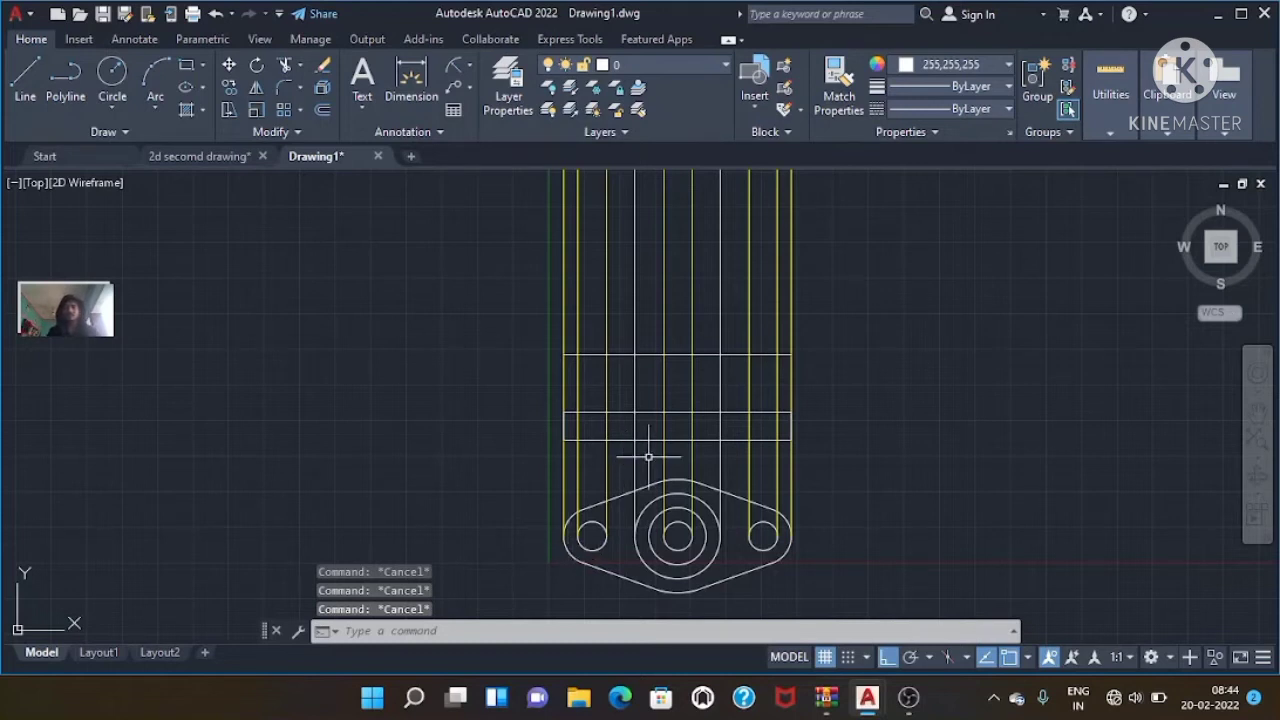
pyautogui.press('Escape')
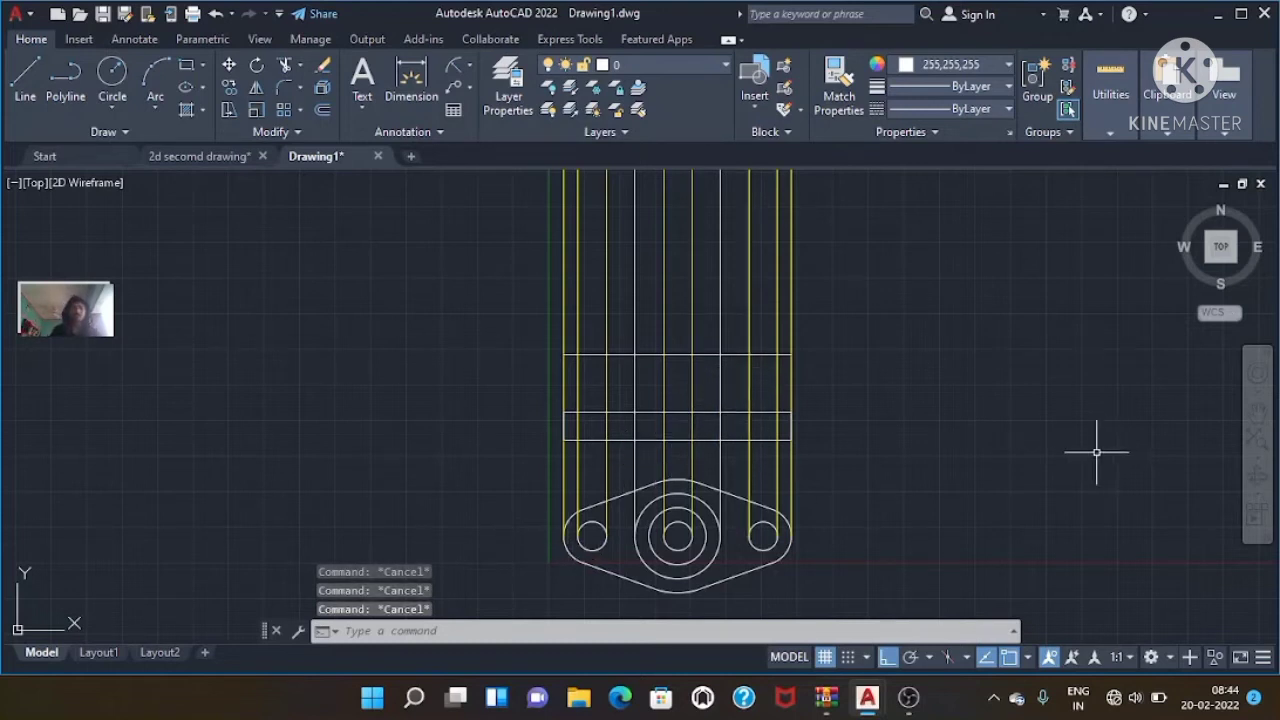
# - Trim the top line into a step and cut the rays above the front view and between views
pyautogui.write('tr')
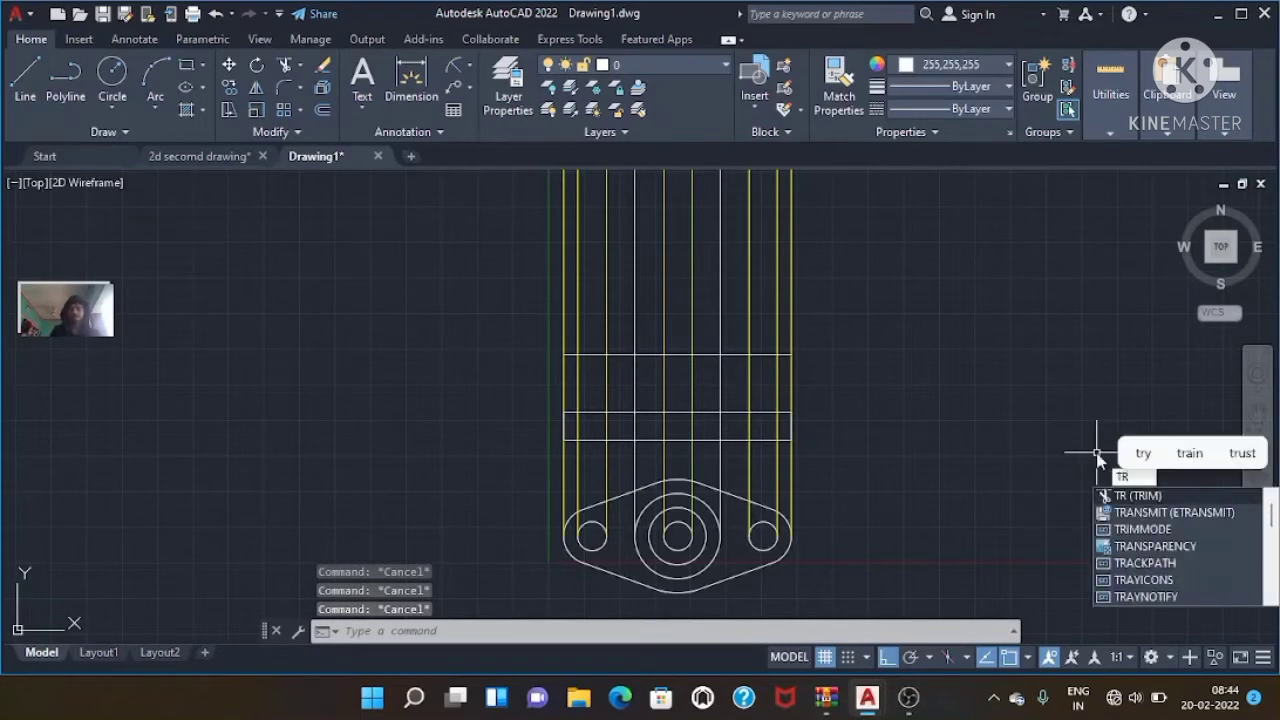
pyautogui.press('Return')
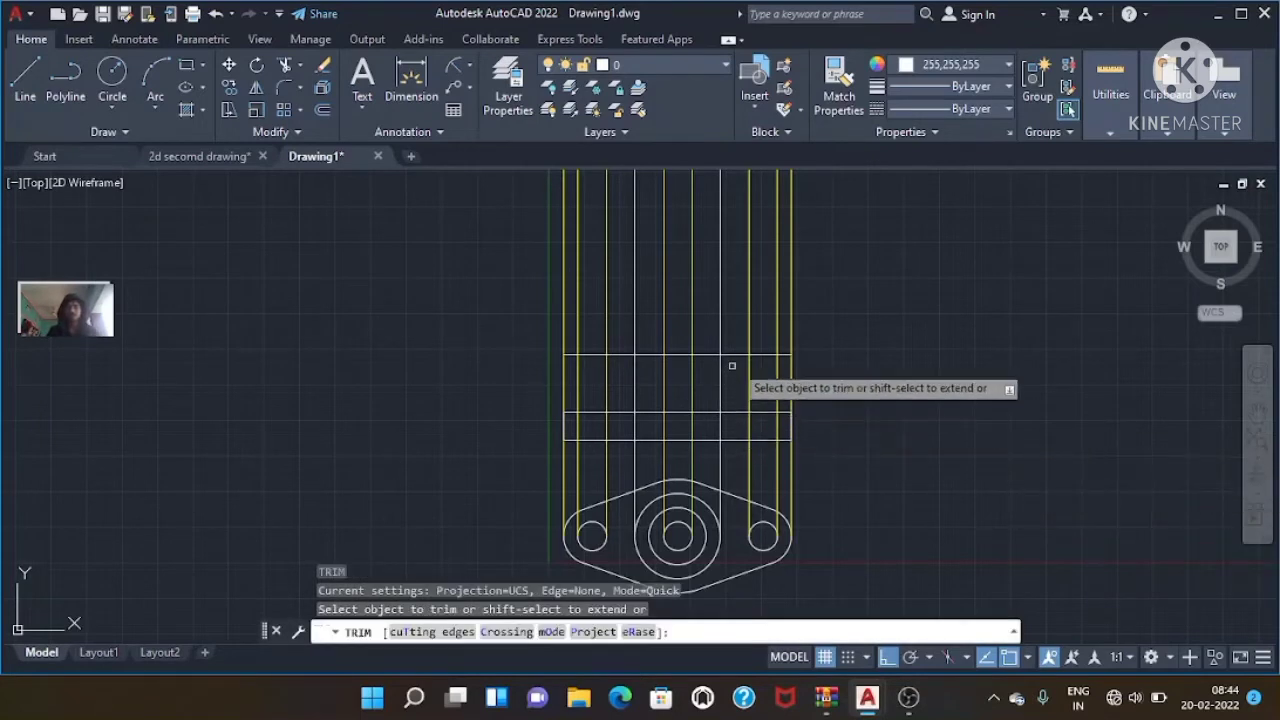
pyautogui.click(734, 354)
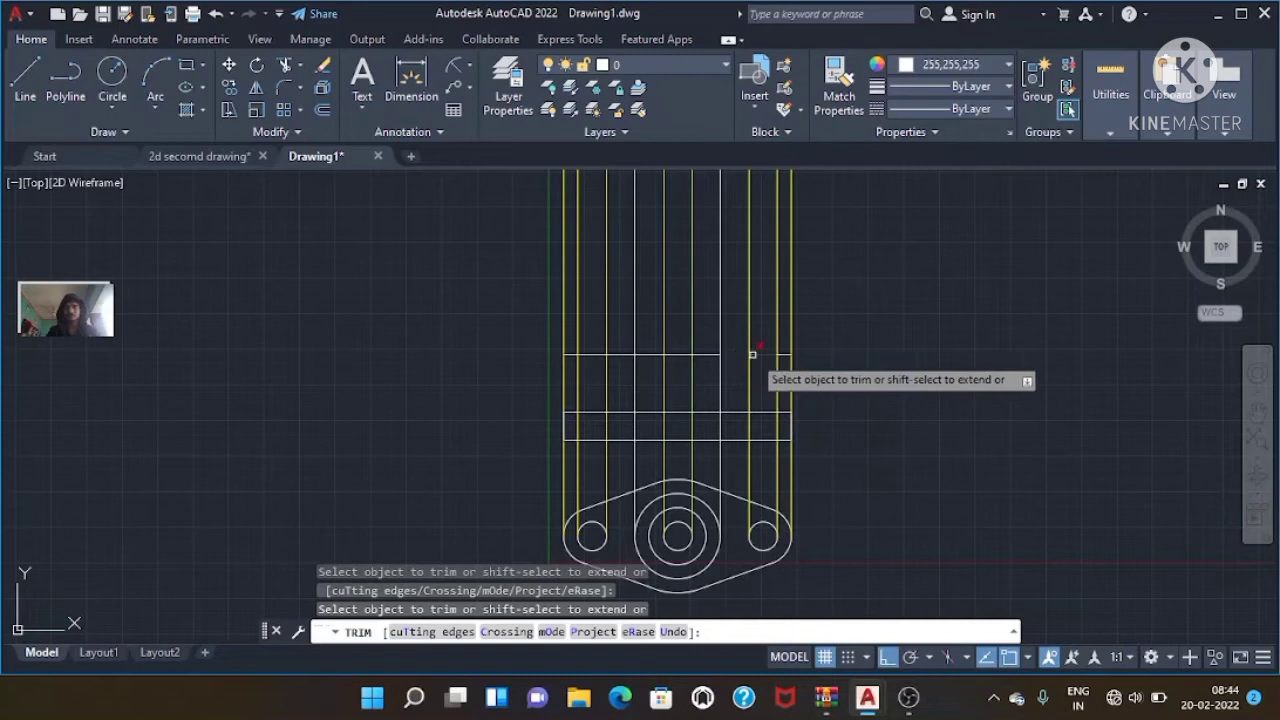
pyautogui.click(778, 355)
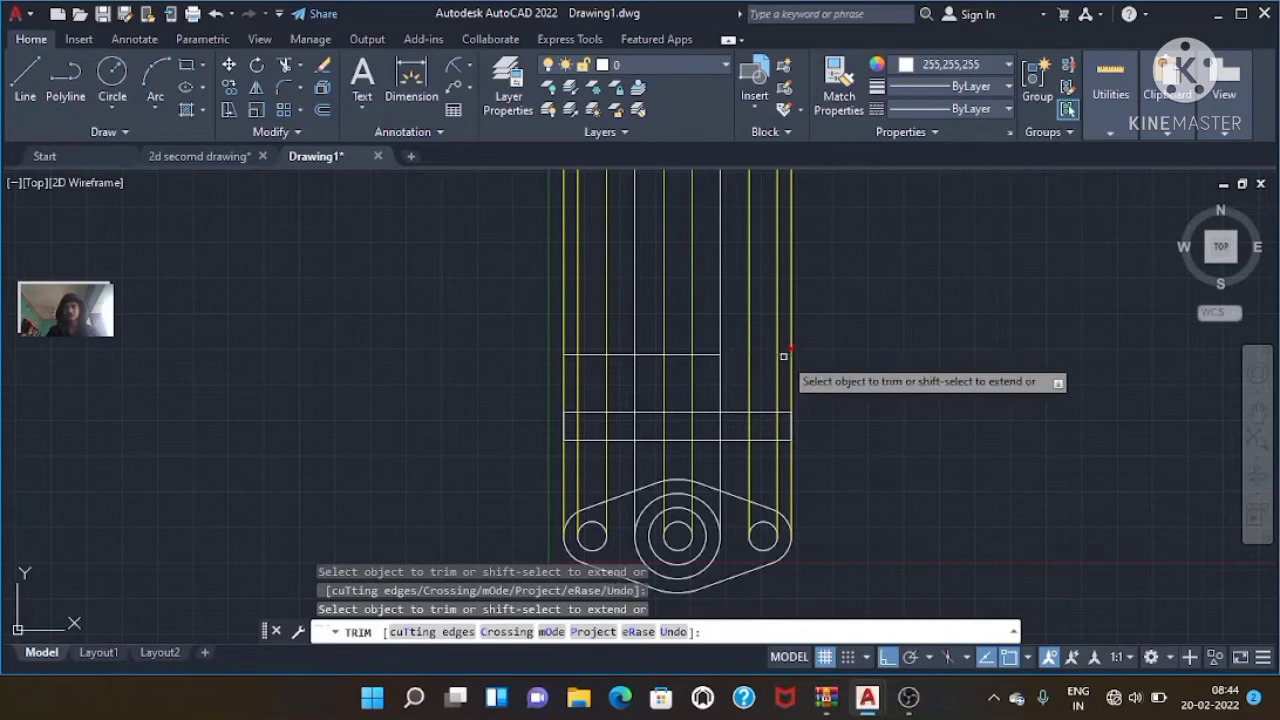
pyautogui.moveTo(806, 279)
pyautogui.mouseDown()
pyautogui.moveTo(564, 314)
pyautogui.moveTo(500, 310)
pyautogui.mouseUp()
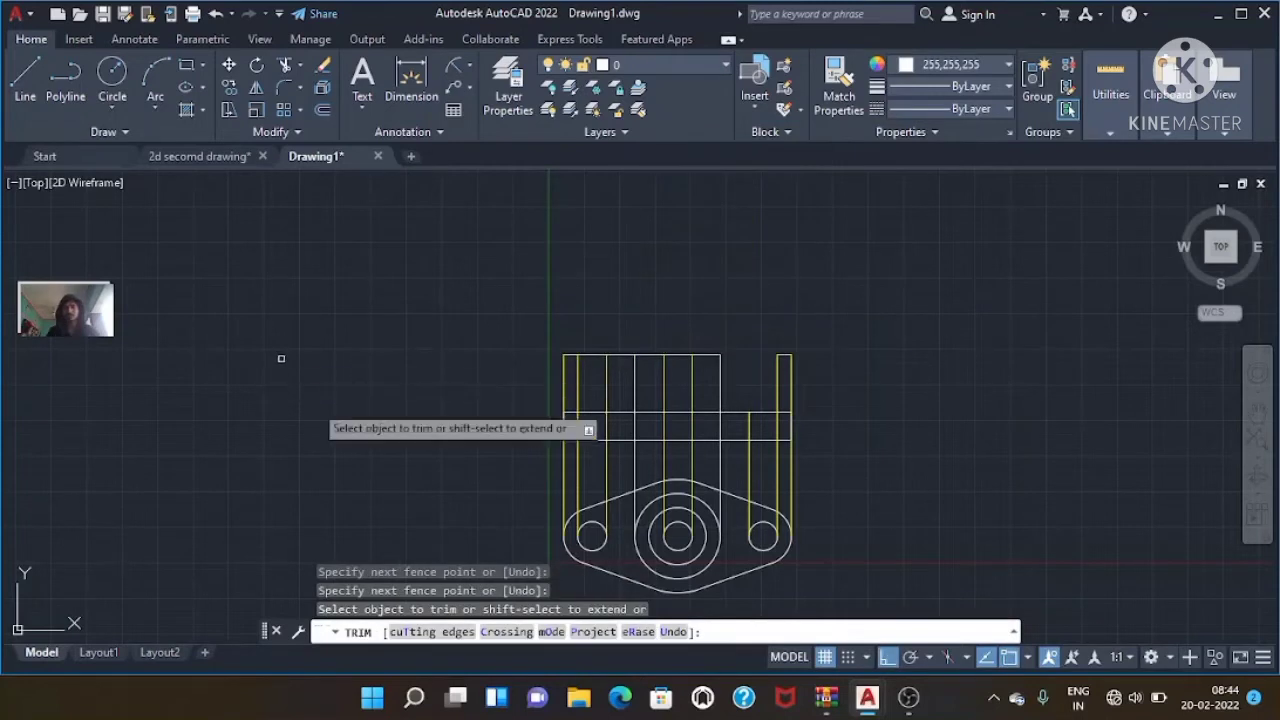
pyautogui.click(563, 461)
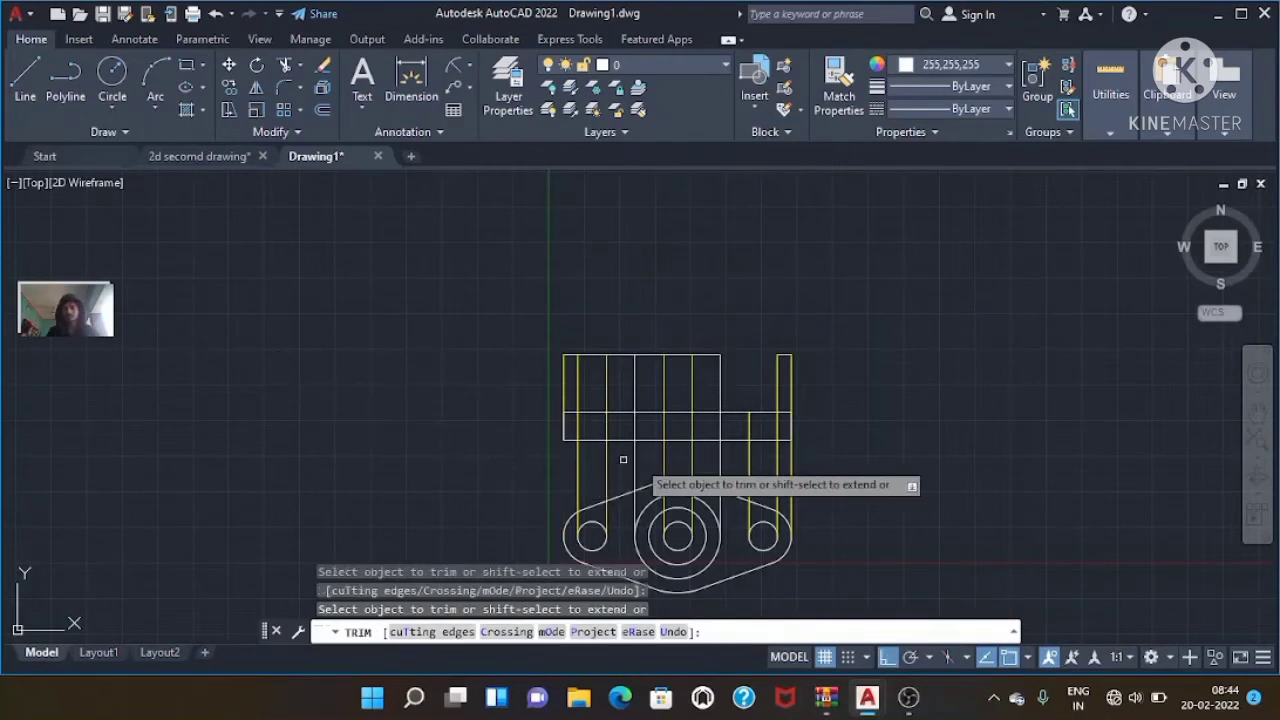
pyautogui.moveTo(838, 464); pyautogui.dragTo(505, 477)
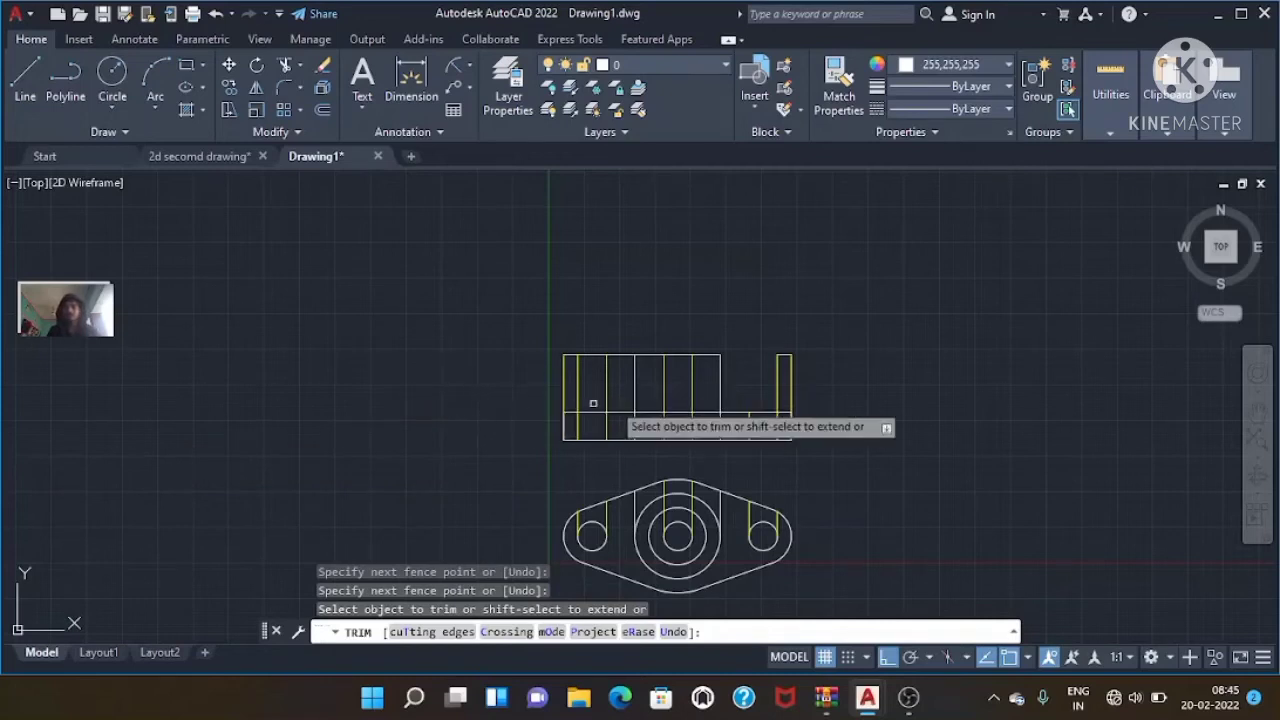
pyautogui.press('Escape')
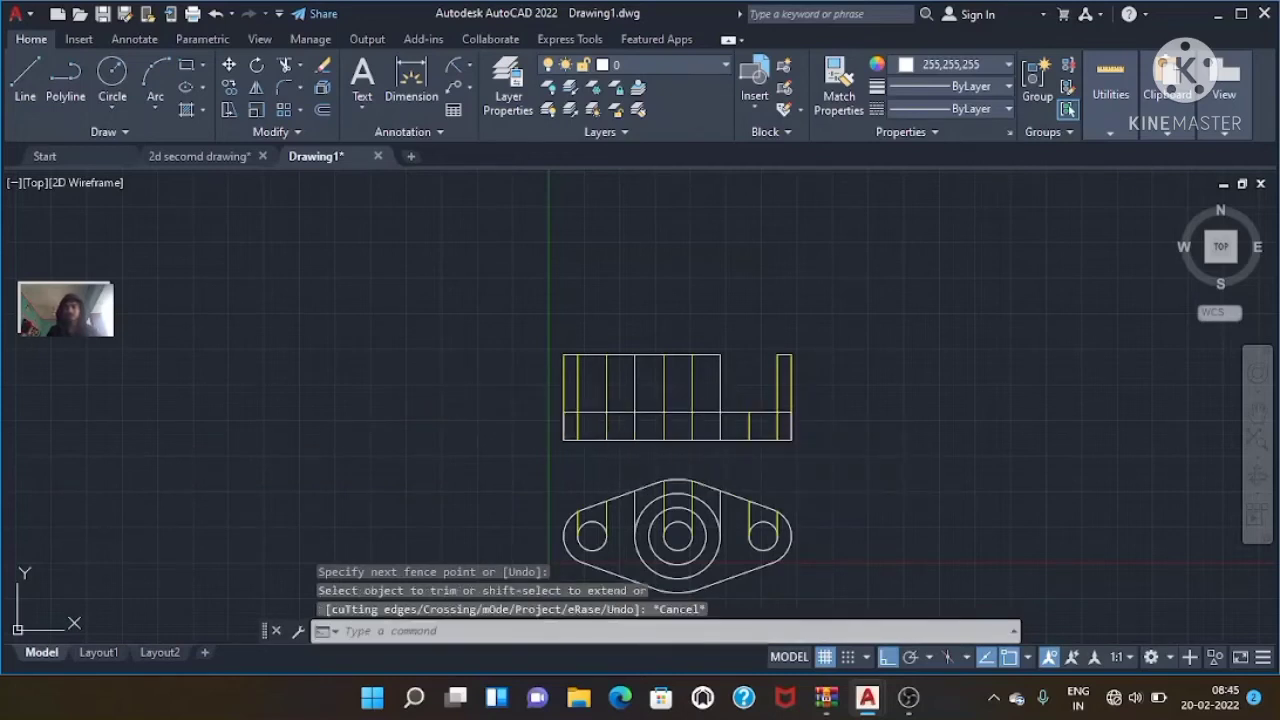
pyautogui.press('Escape')
pyautogui.press('Escape')
pyautogui.press('Escape')
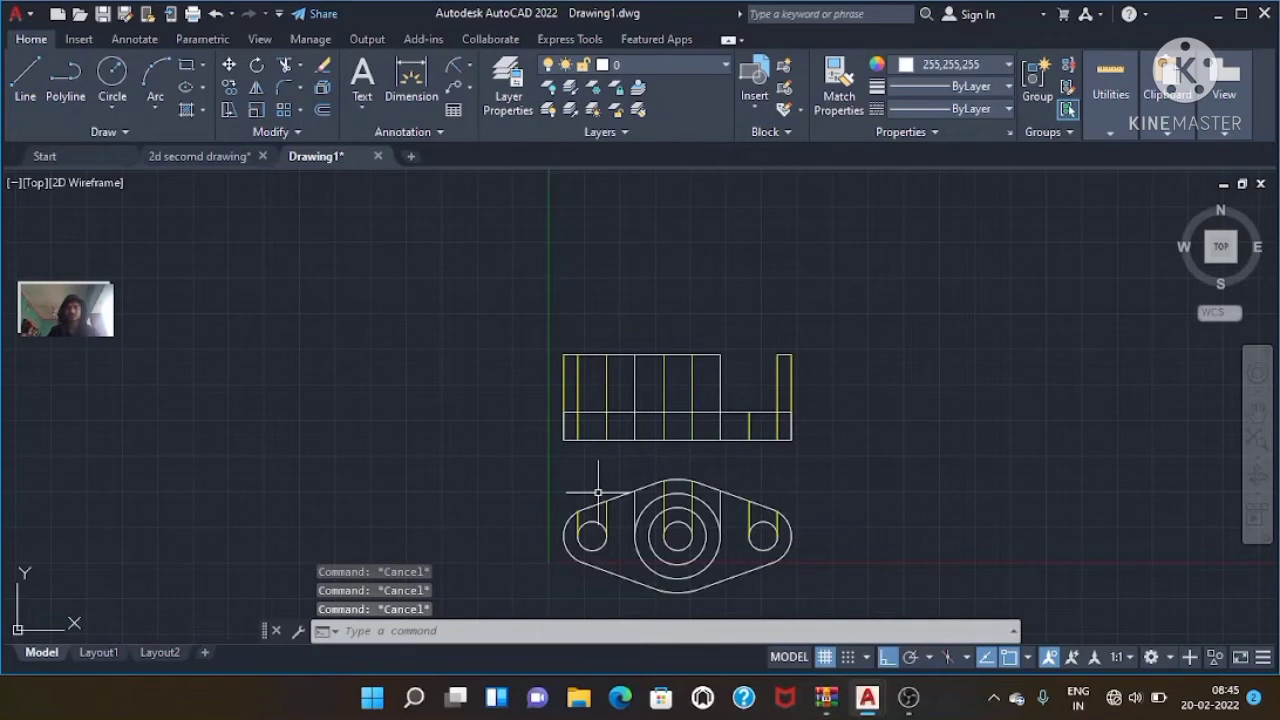
# - Mirror the front view's vertical edge across the vertical centreline, keeping the original line
pyautogui.write('mirr')
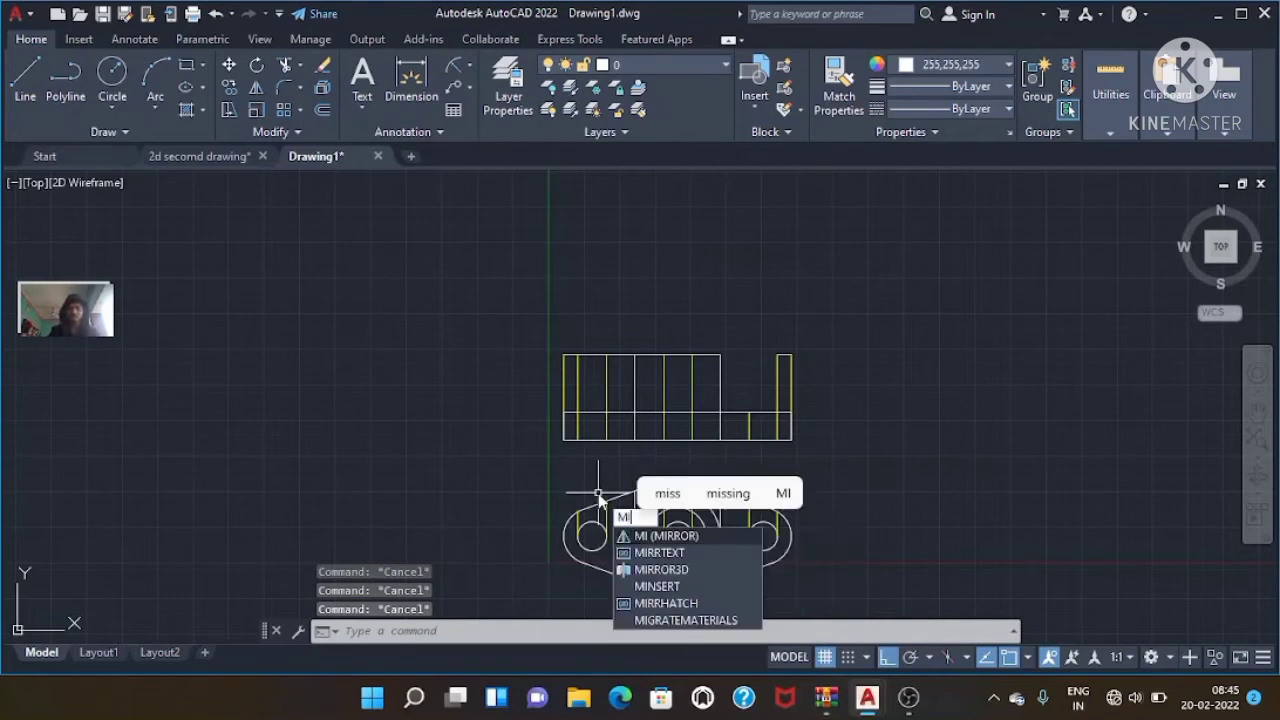
pyautogui.press('Return')
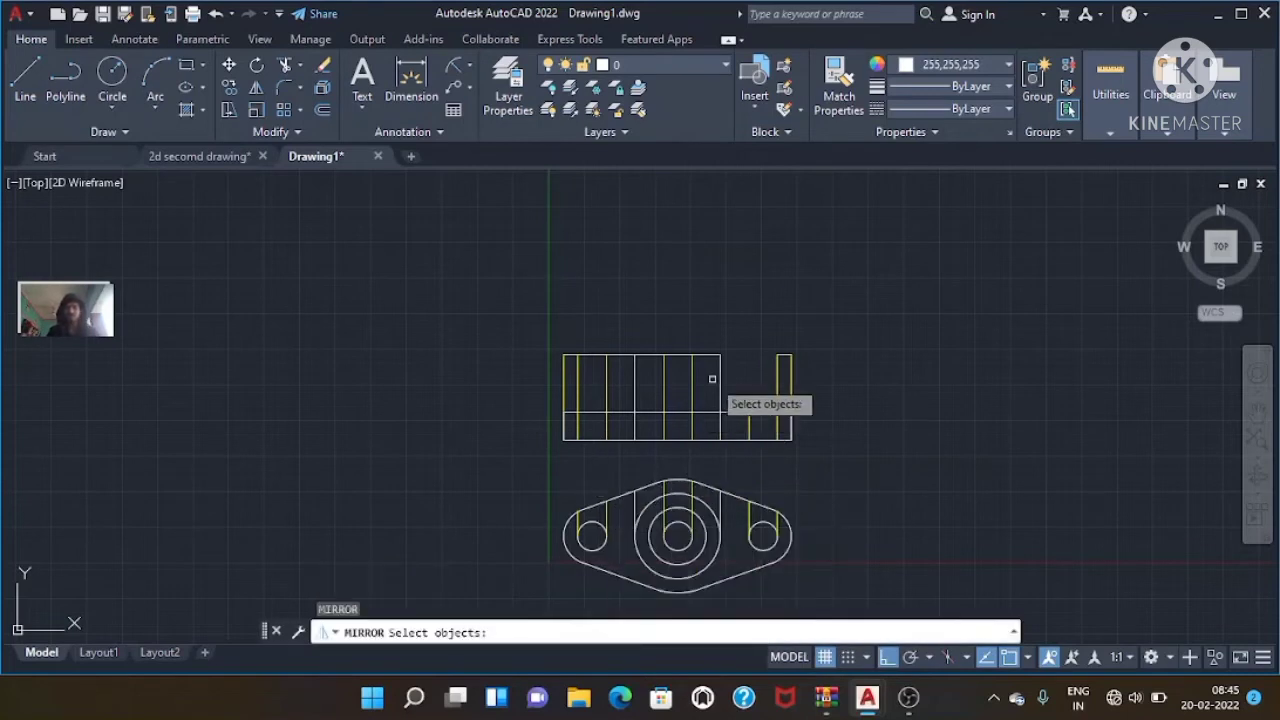
pyautogui.click(717, 379)
pyautogui.press('Return')
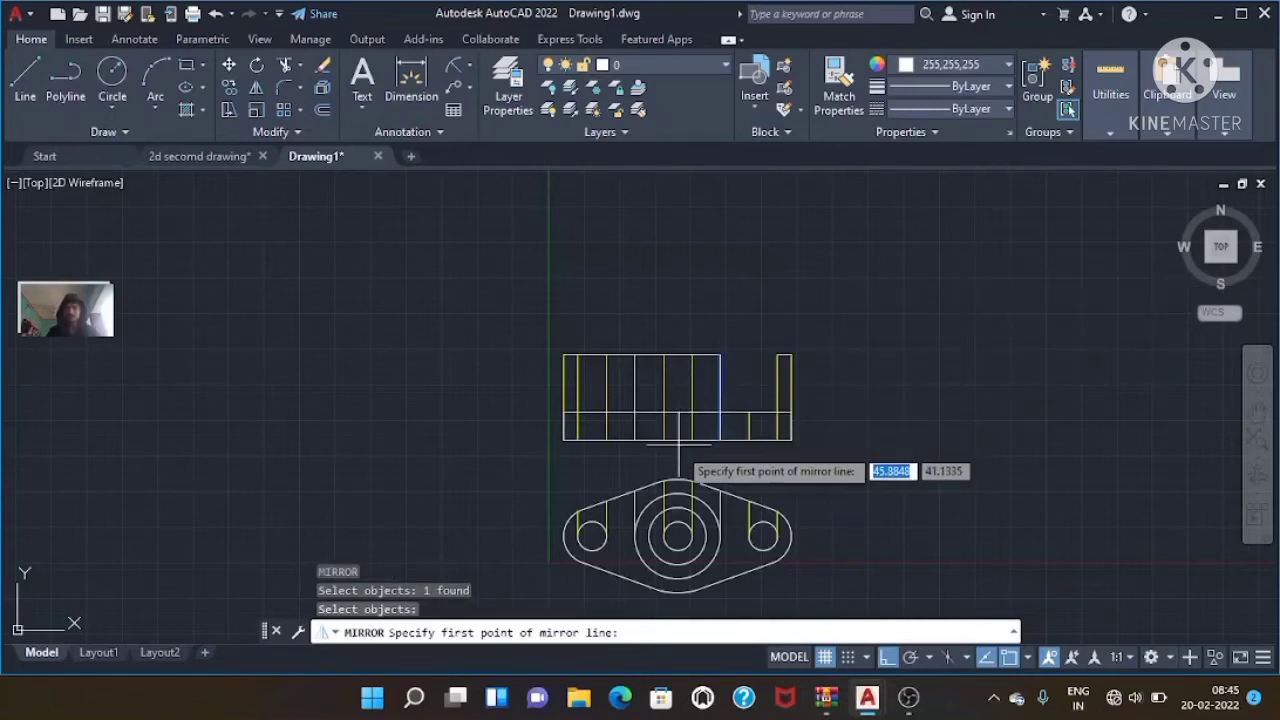
pyautogui.click(678, 440)
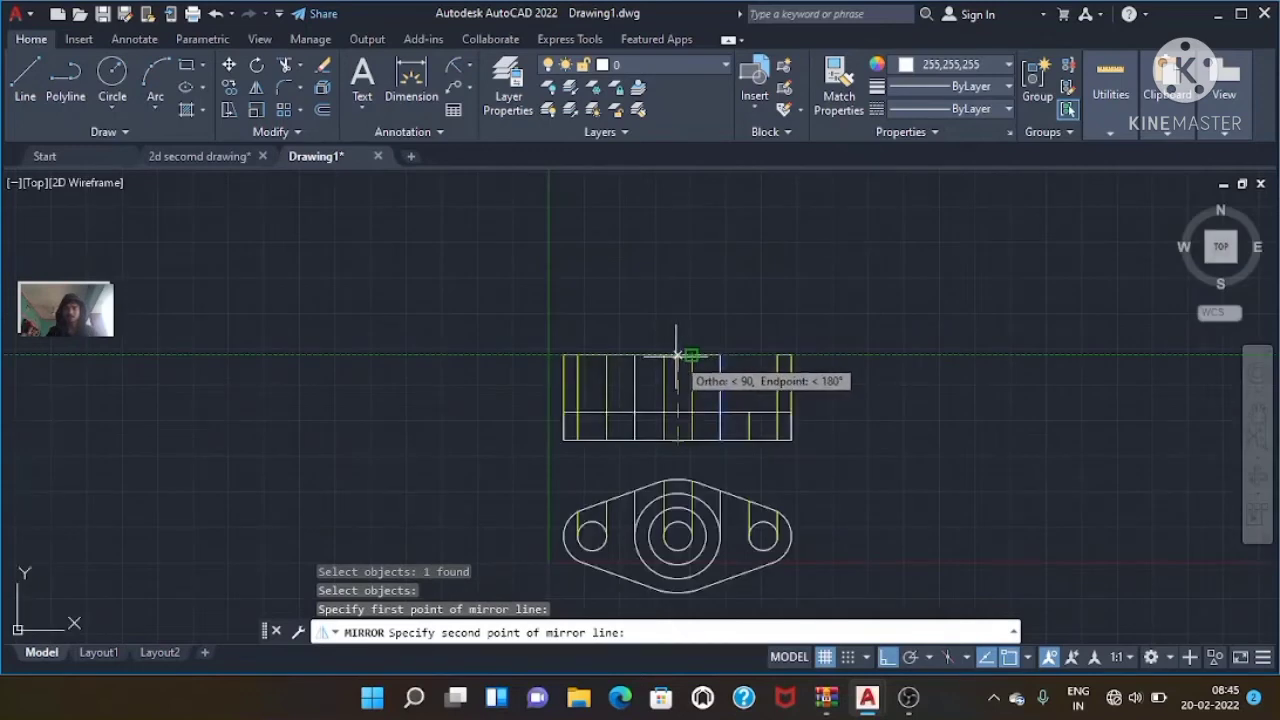
pyautogui.click(667, 308)
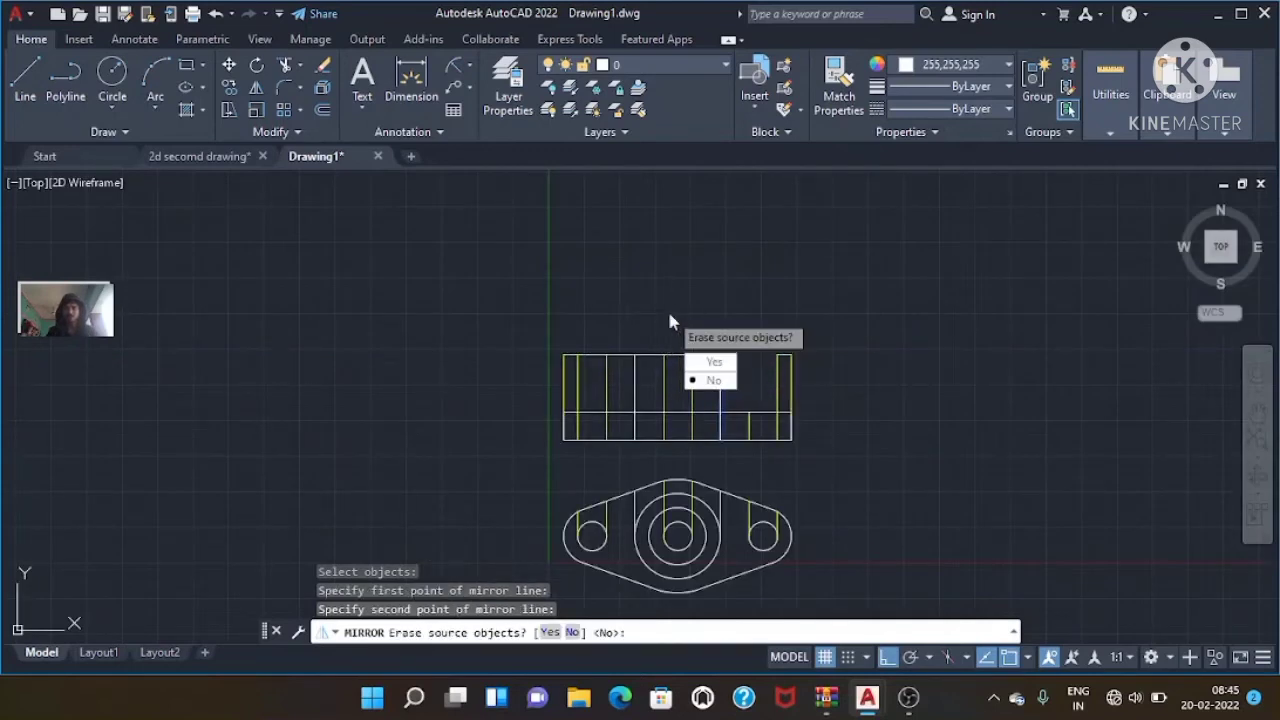
pyautogui.click(712, 381)
pyautogui.press('Escape')
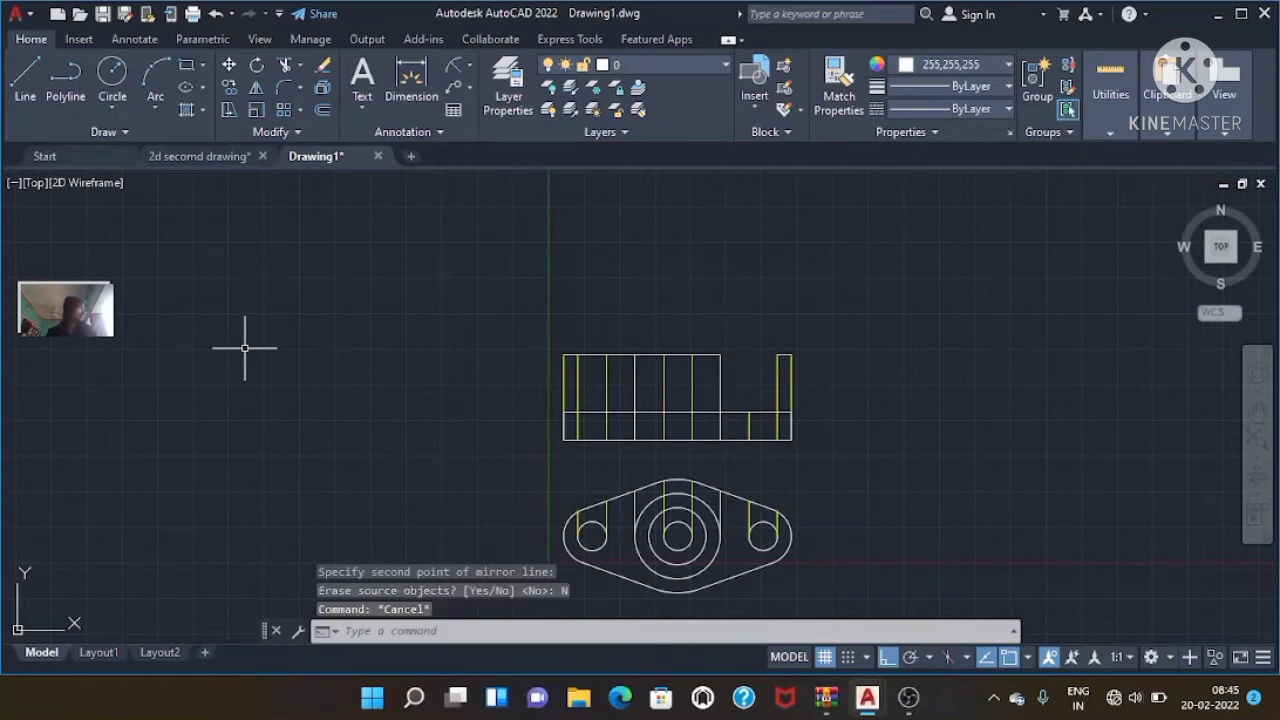
pyautogui.press('Escape')
pyautogui.press('Escape')
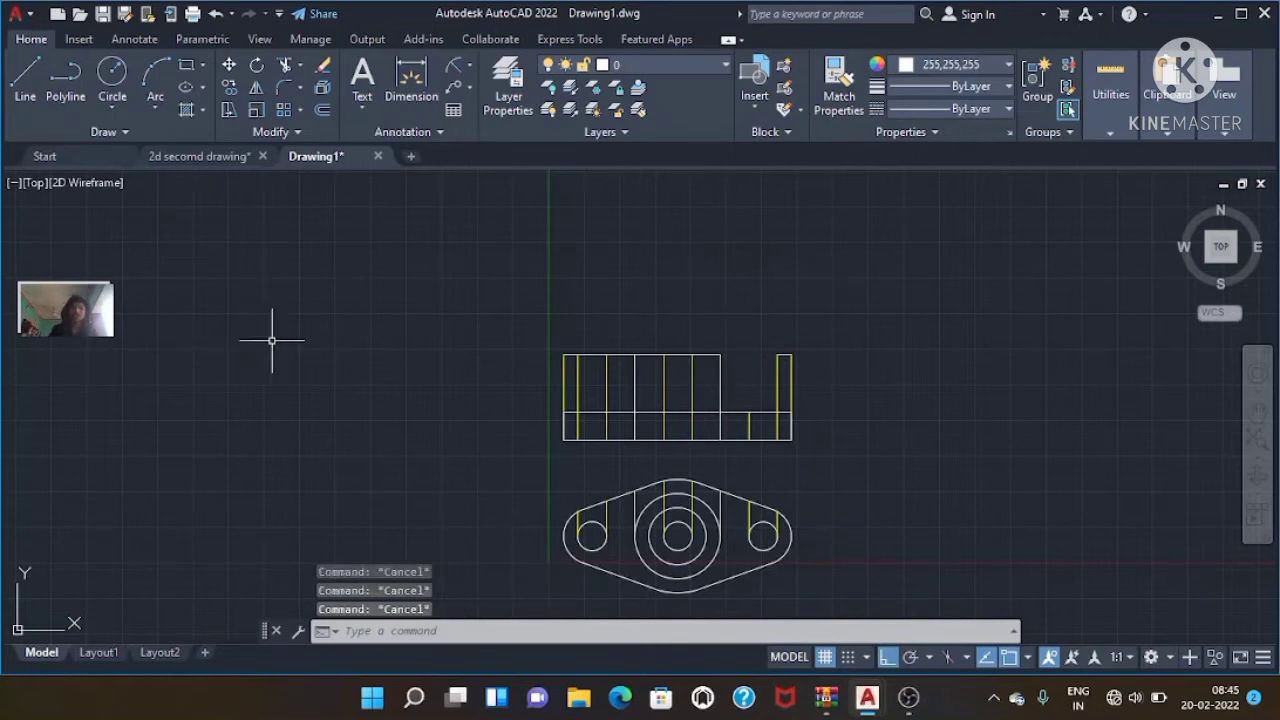
# - Fence-trim the upper-left lines of the front view
pyautogui.write('r')
pyautogui.press('Return')
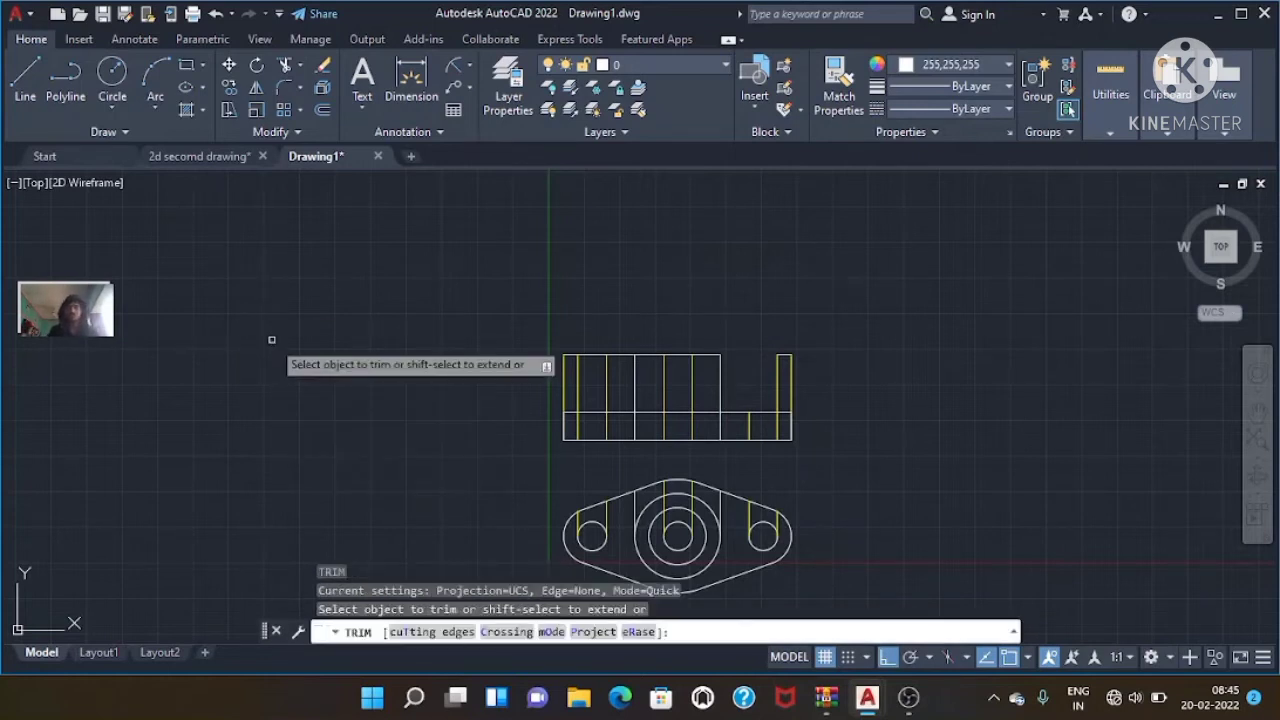
pyautogui.click(540, 391)
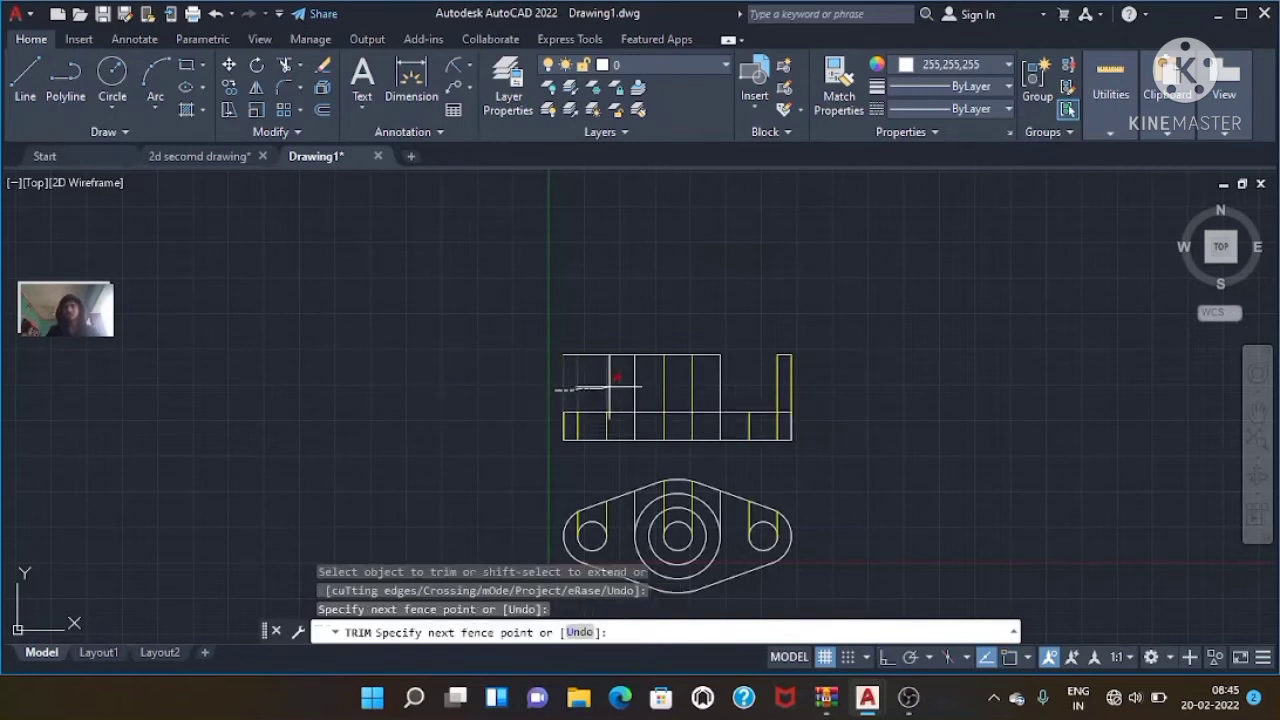
pyautogui.click(608, 388)
pyautogui.press('Return')
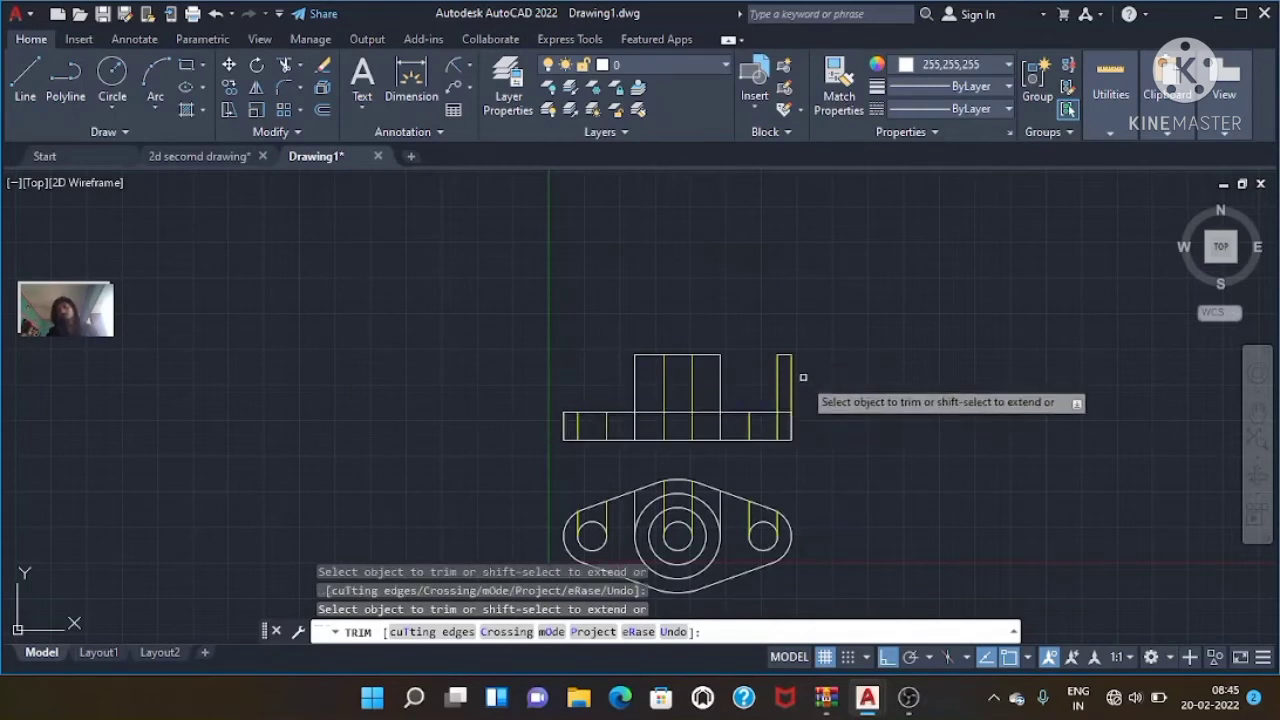
# - Fence-trim the upper-right lines so a narrower central block rises above the base
pyautogui.click(772, 363)
pyautogui.click(871, 384)
pyautogui.press('Return')
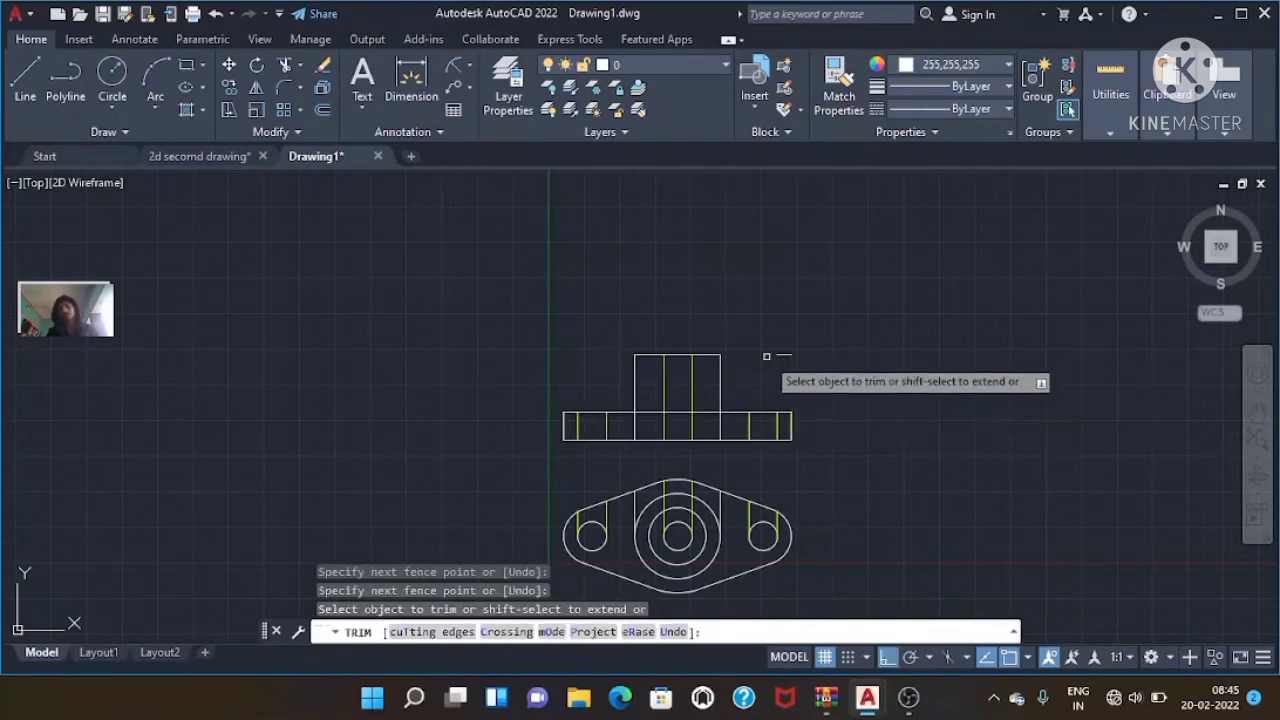
pyautogui.click(766, 356)
pyautogui.click(805, 365)
pyautogui.press('Return')
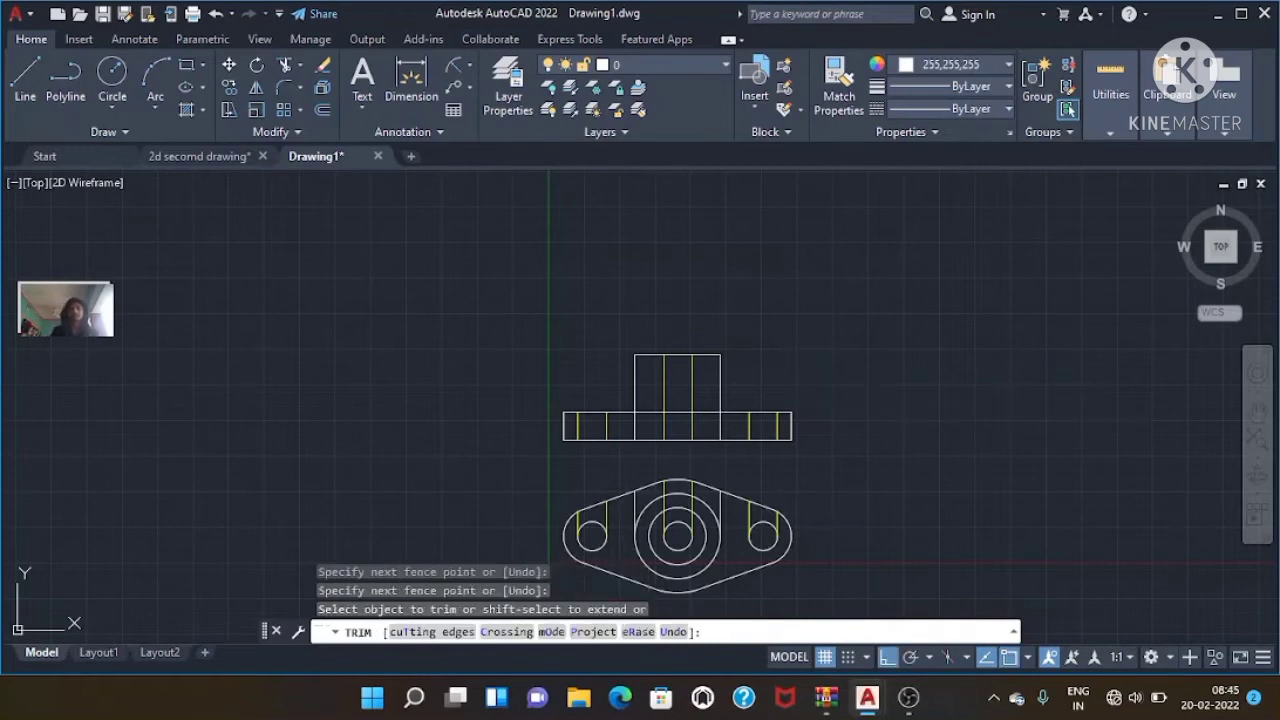
pyautogui.press('Escape')
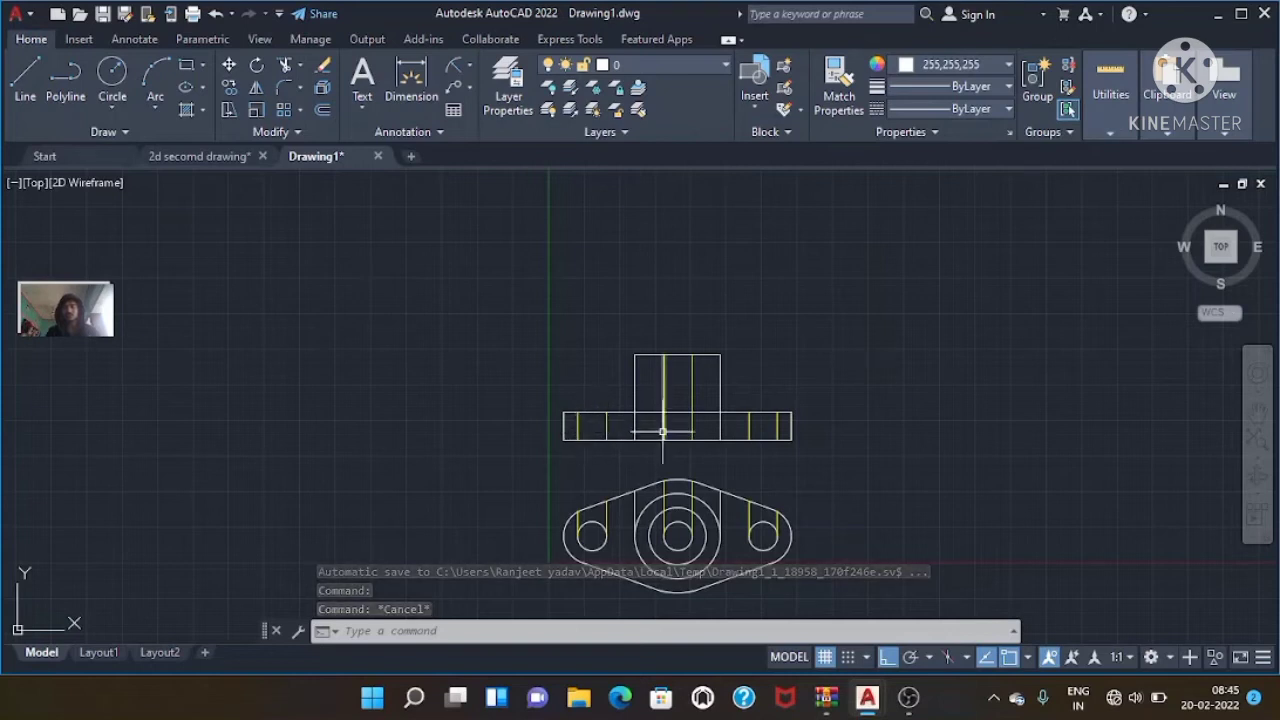
pyautogui.press('Escape')
pyautogui.press('Escape')
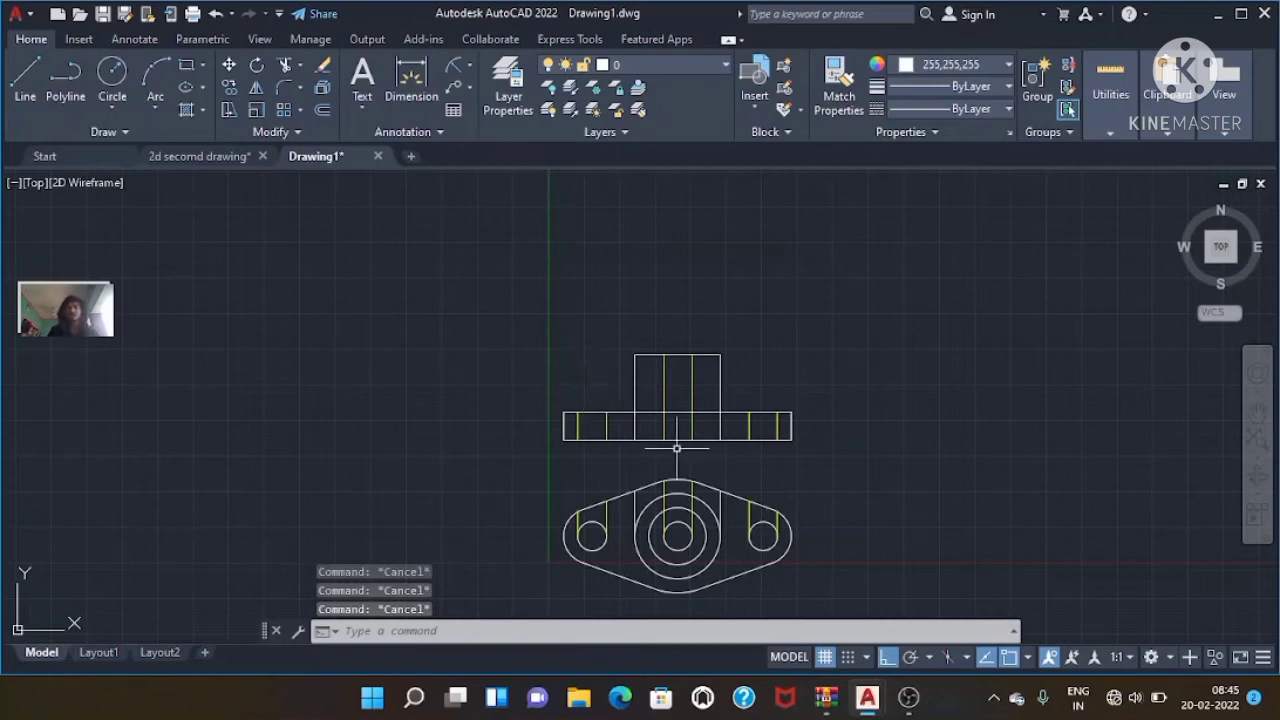
pyautogui.write('tr')
pyautogui.press('Return')
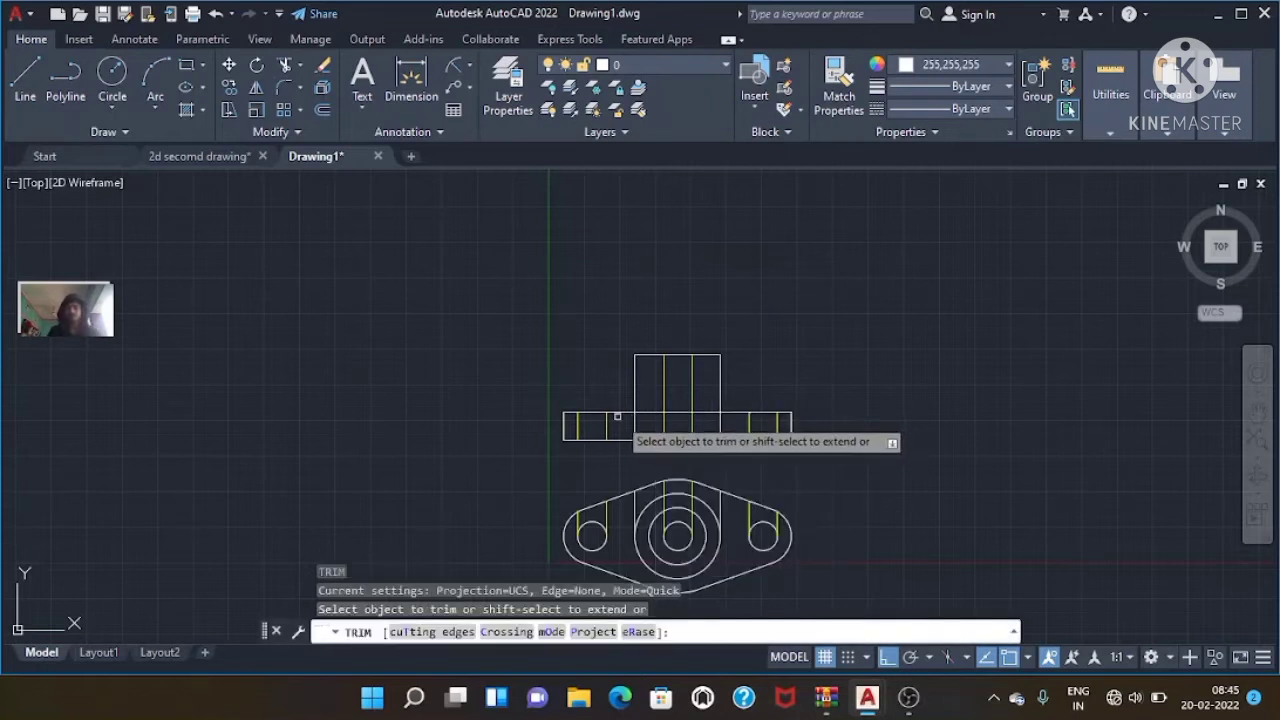
pyautogui.press('Escape')
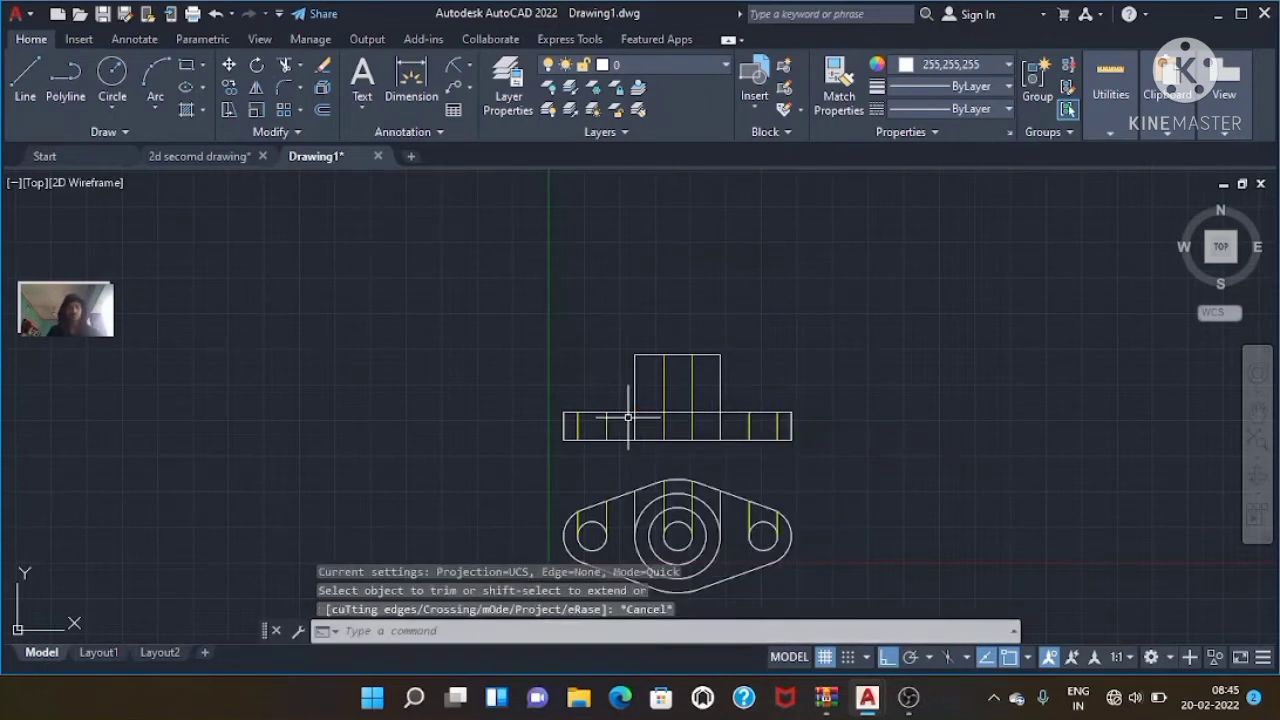
pyautogui.press('Escape')
pyautogui.press('Escape')
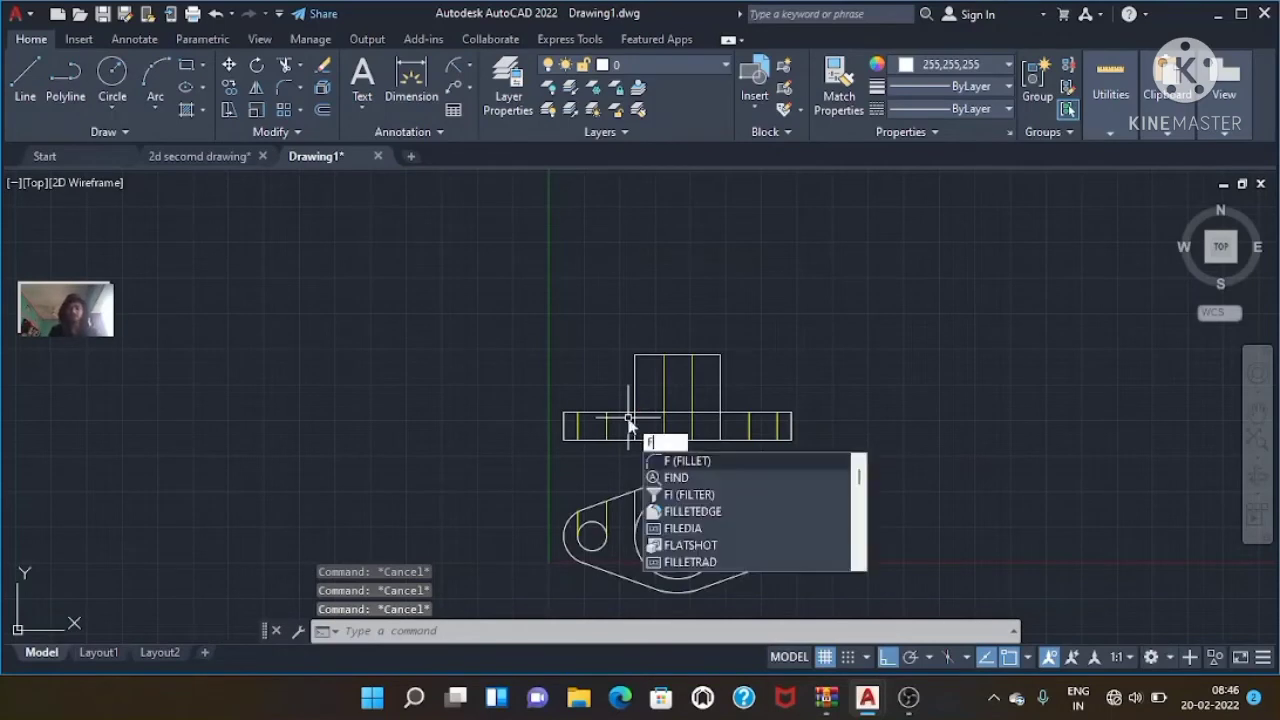
# - Start FILLET with radius 5 in Multiple mode
pyautogui.write('l')
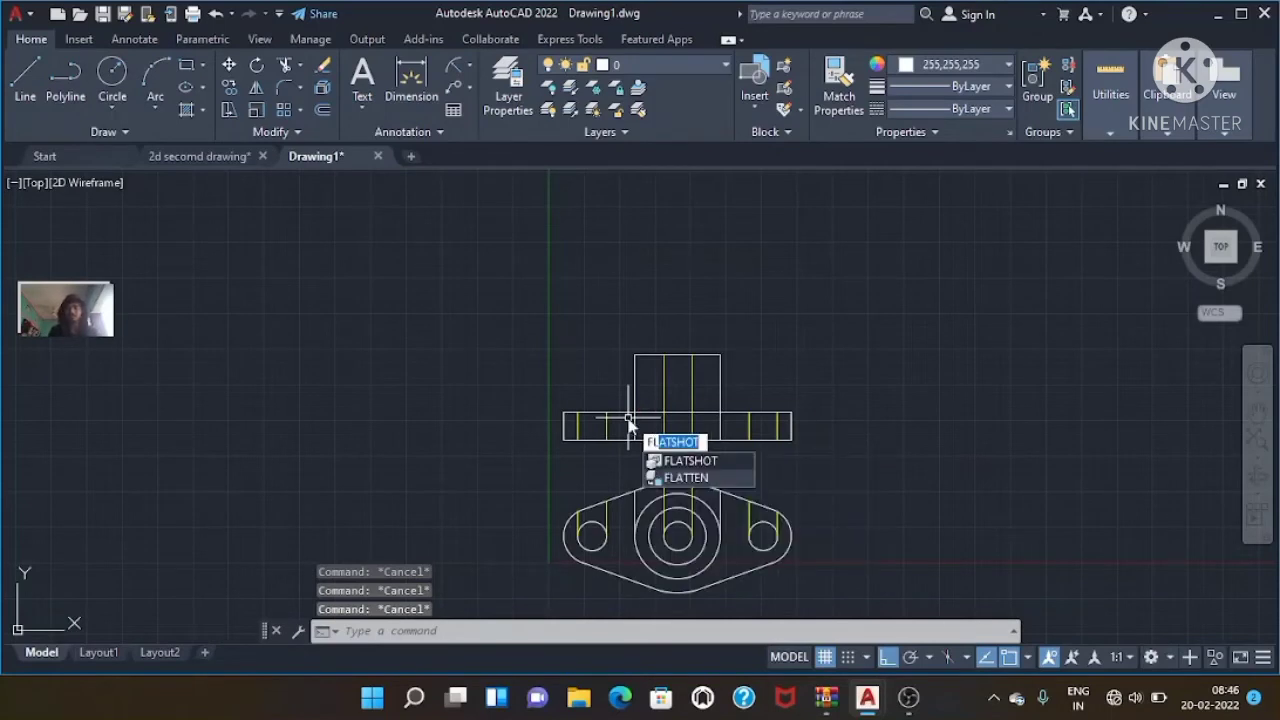
pyautogui.press('BackSpace')
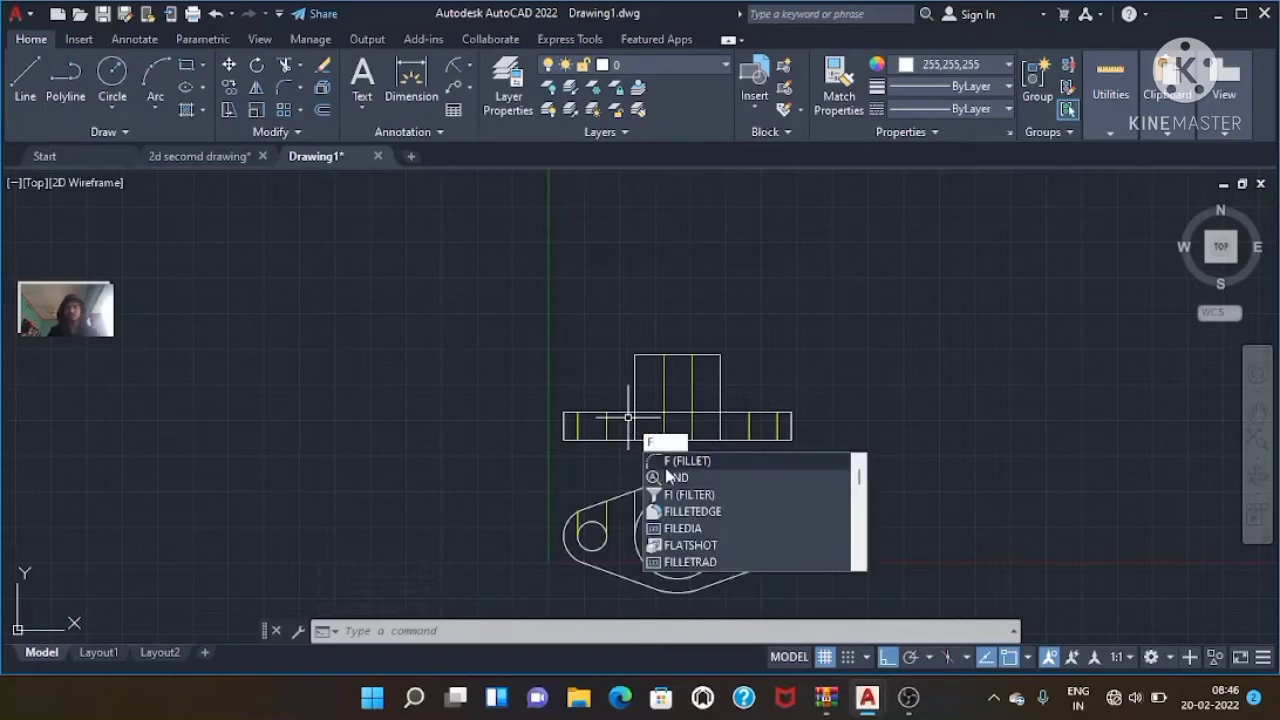
pyautogui.press('Return')
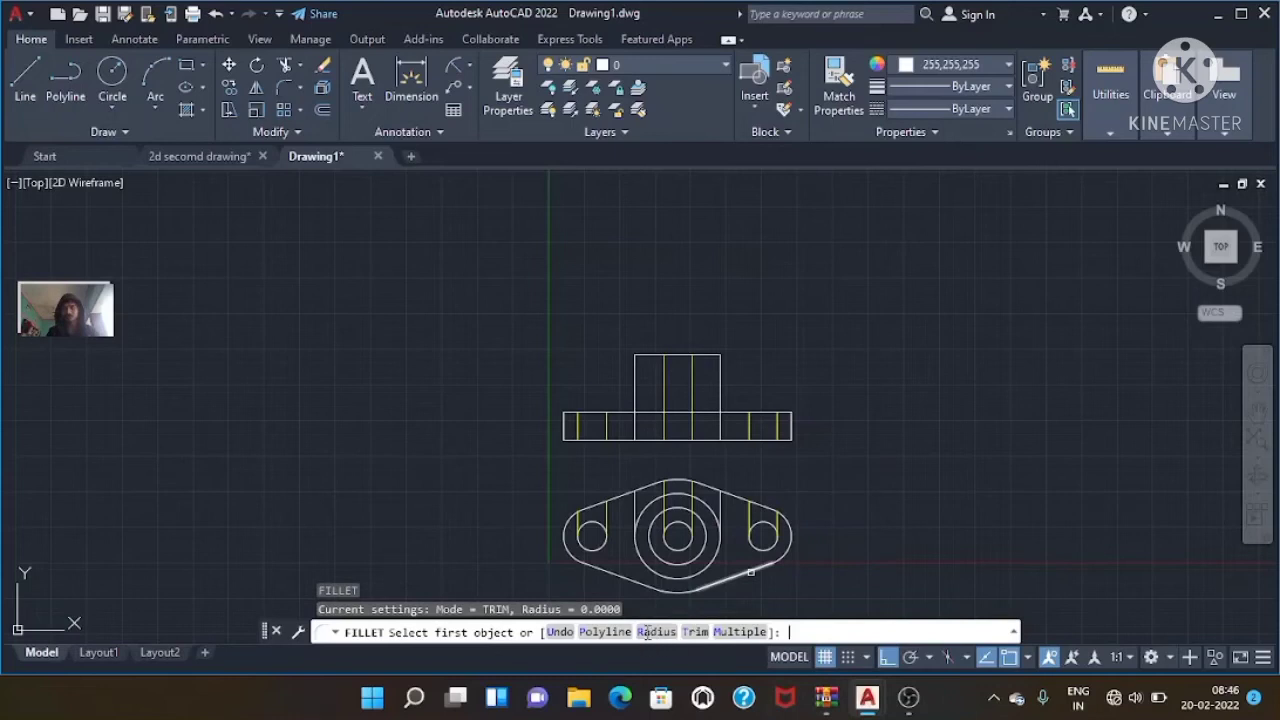
pyautogui.click(647, 632)
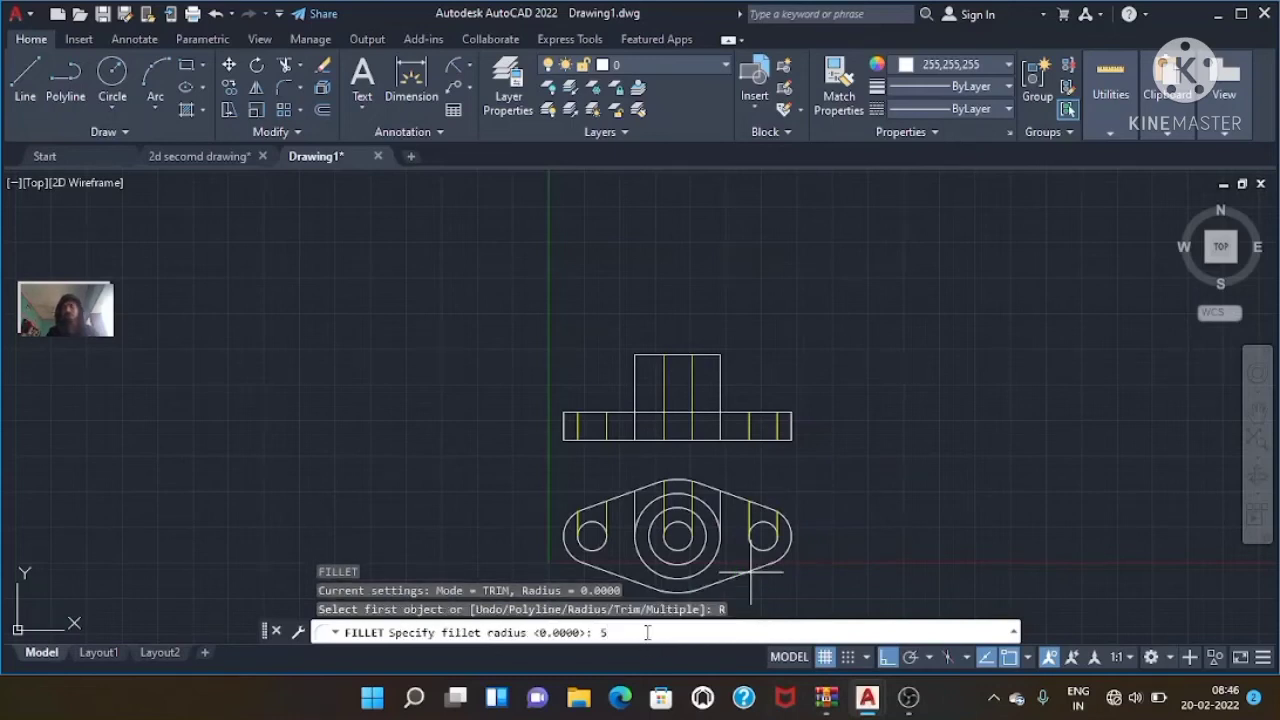
pyautogui.press('Return')
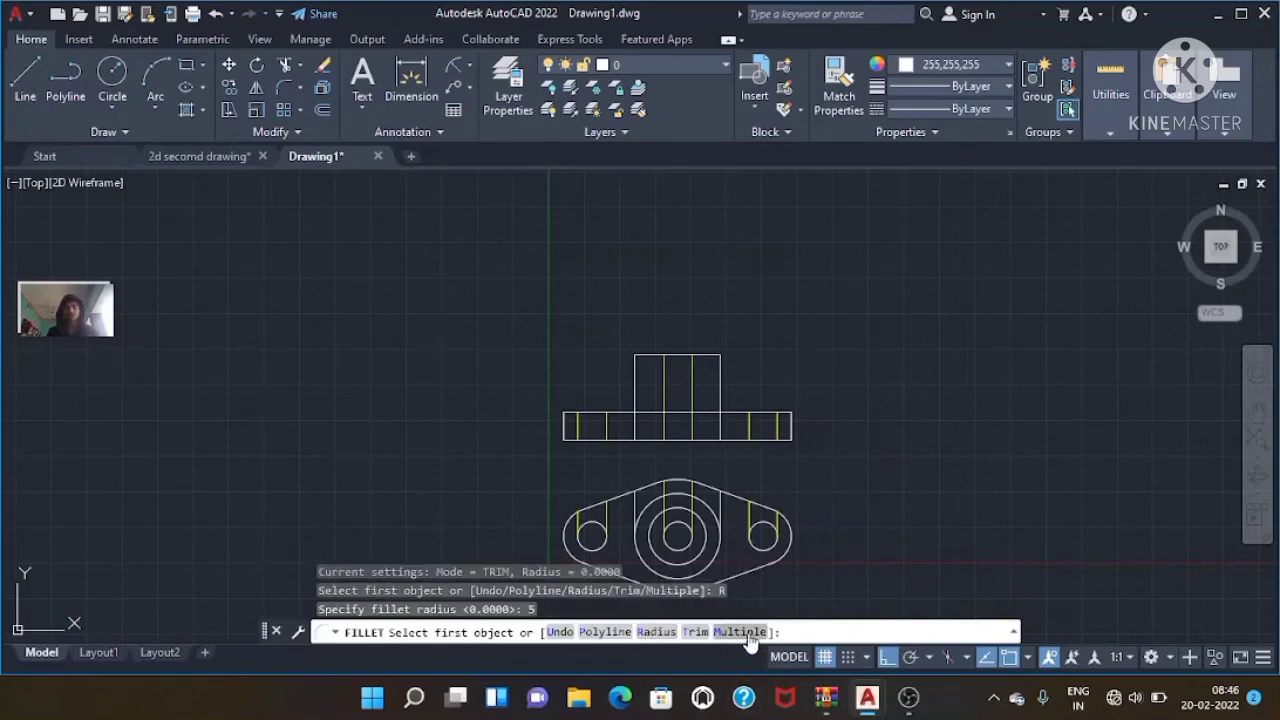
pyautogui.click(738, 632)
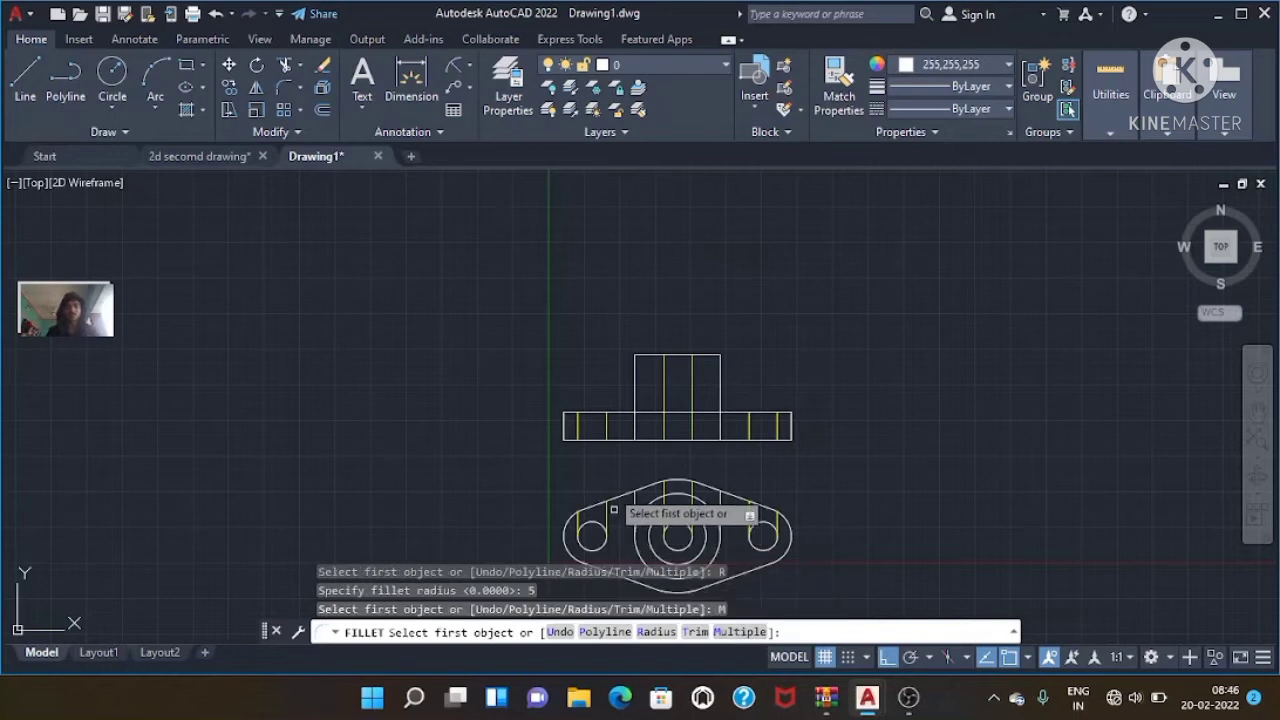
# - Fillet the left step corner and the boss's top-right and top-left corners
pyautogui.click(620, 412)
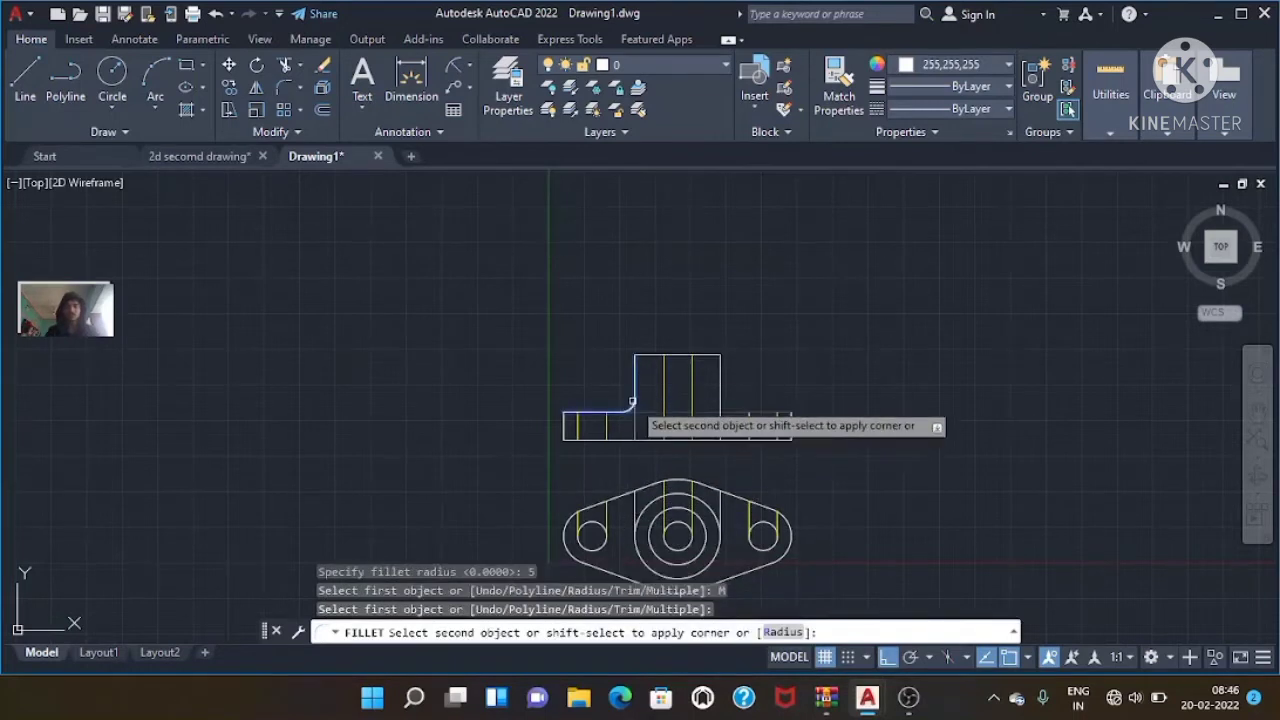
pyautogui.click(633, 397)
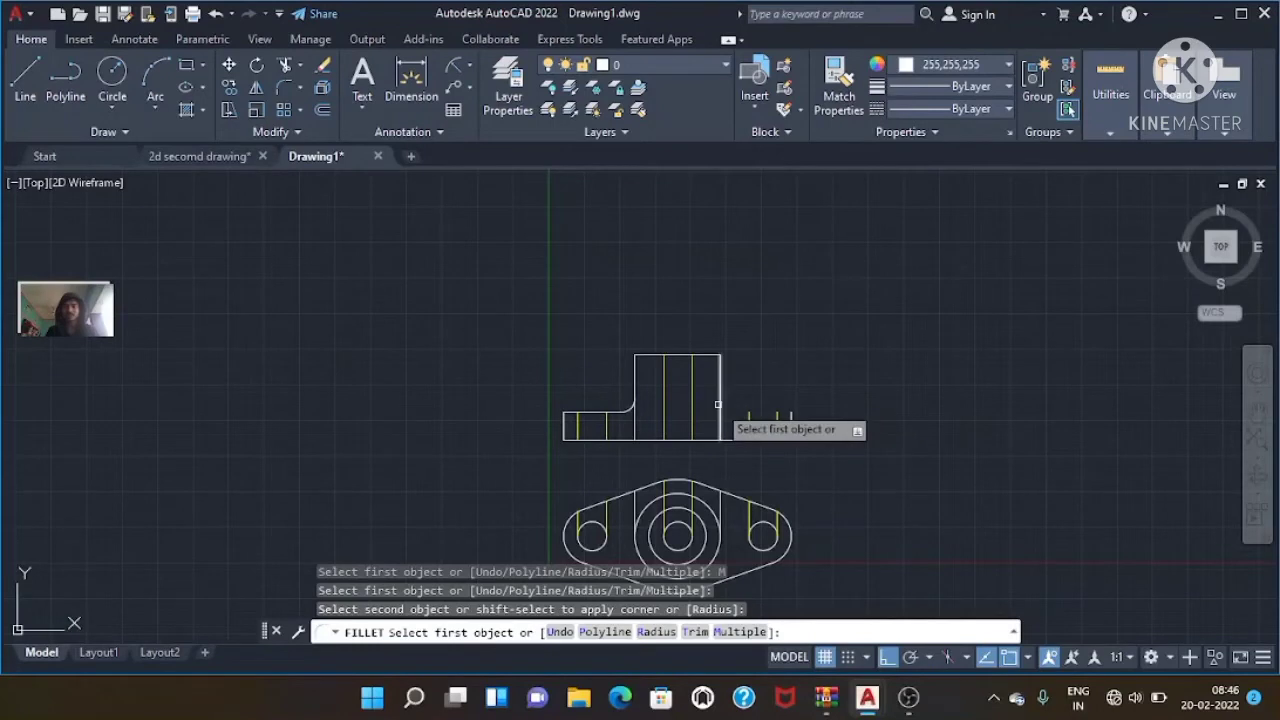
pyautogui.click(718, 404)
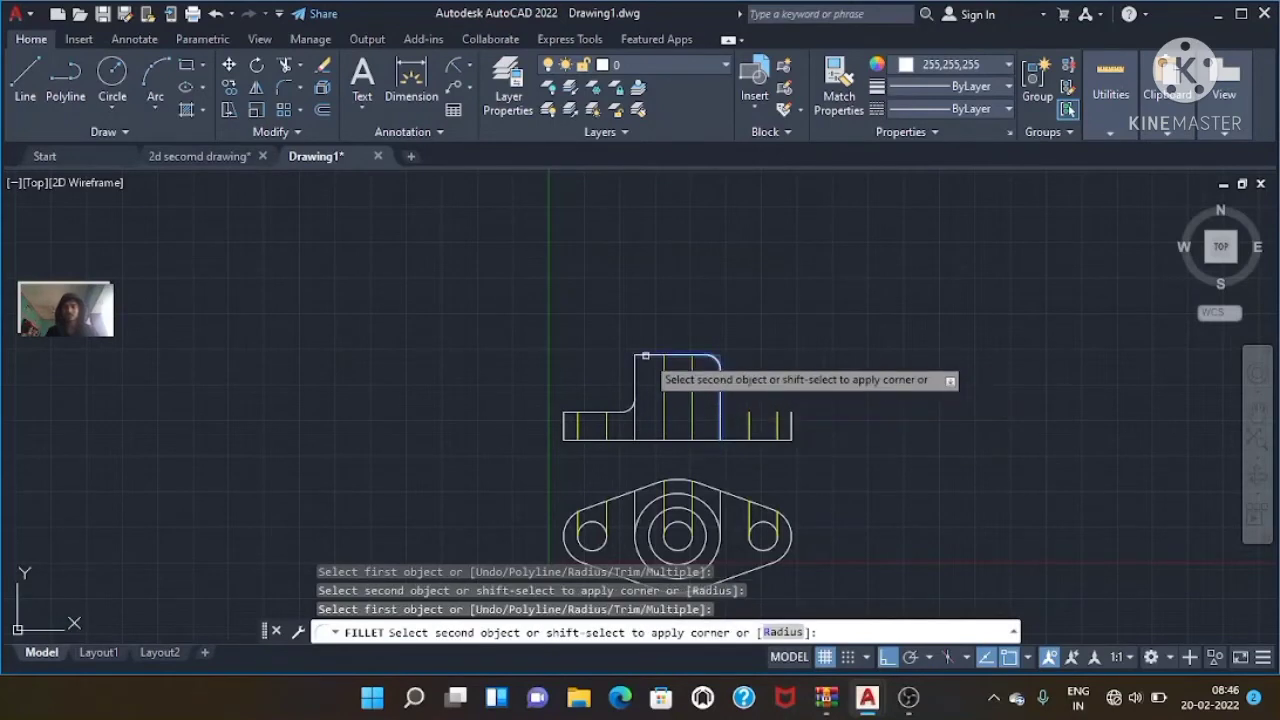
pyautogui.click(716, 355)
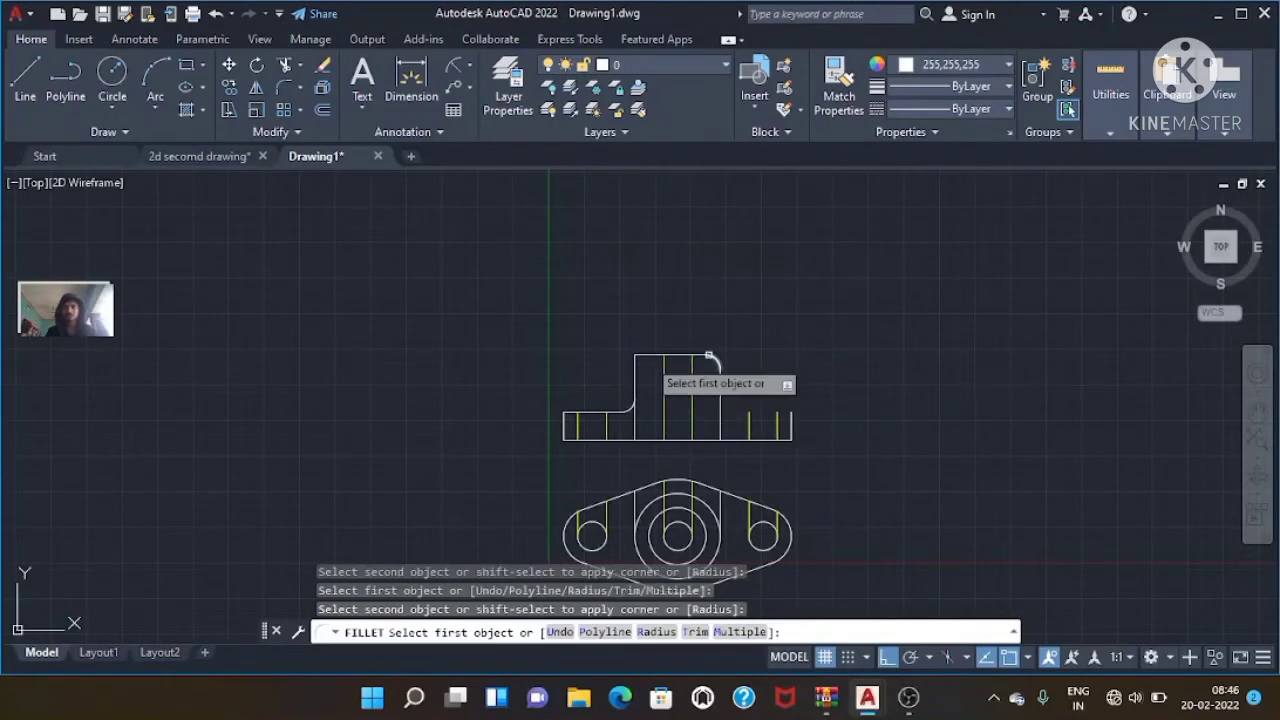
pyautogui.click(640, 355)
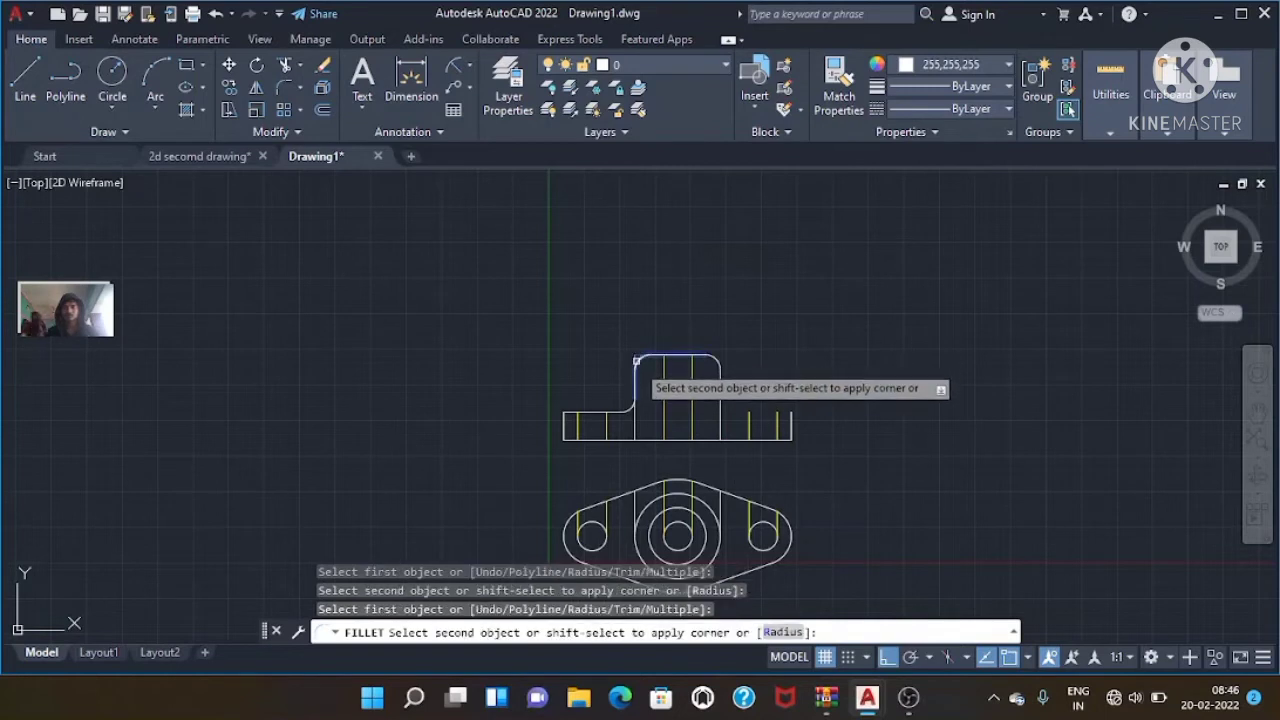
pyautogui.click(634, 380)
pyautogui.press('Escape')
pyautogui.press('Escape')
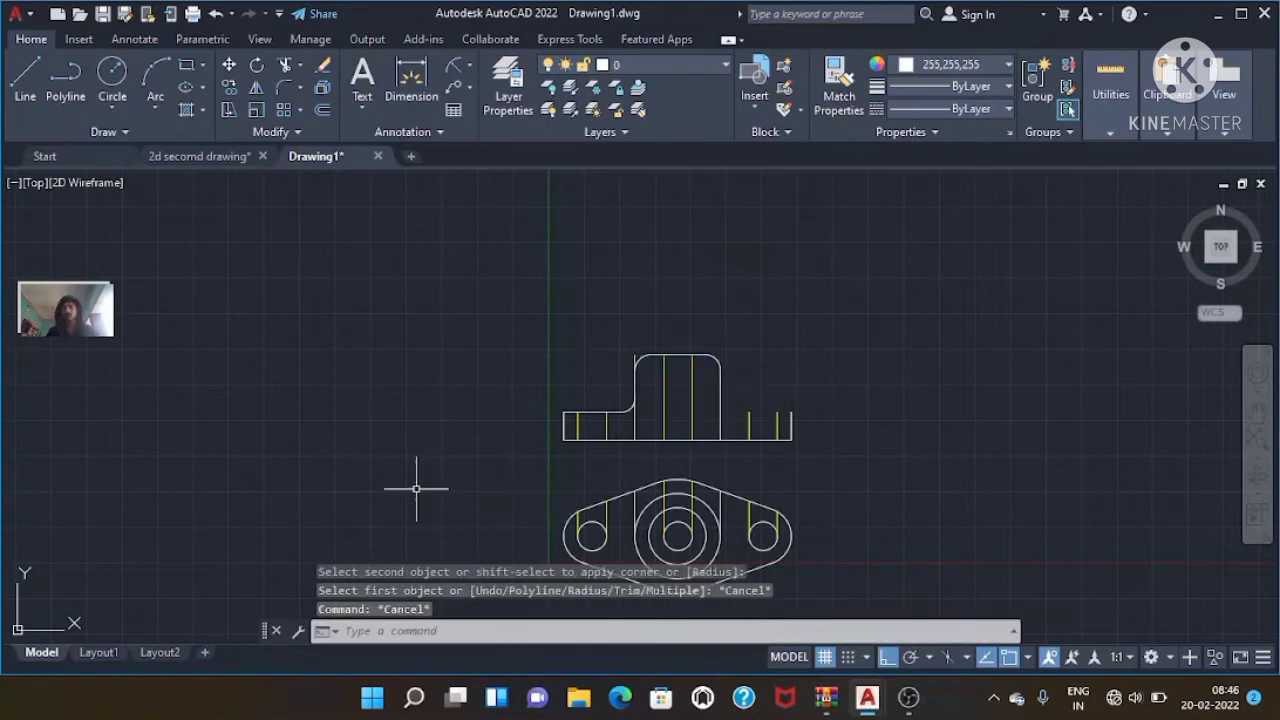
pyautogui.press('Escape')
pyautogui.press('Escape')
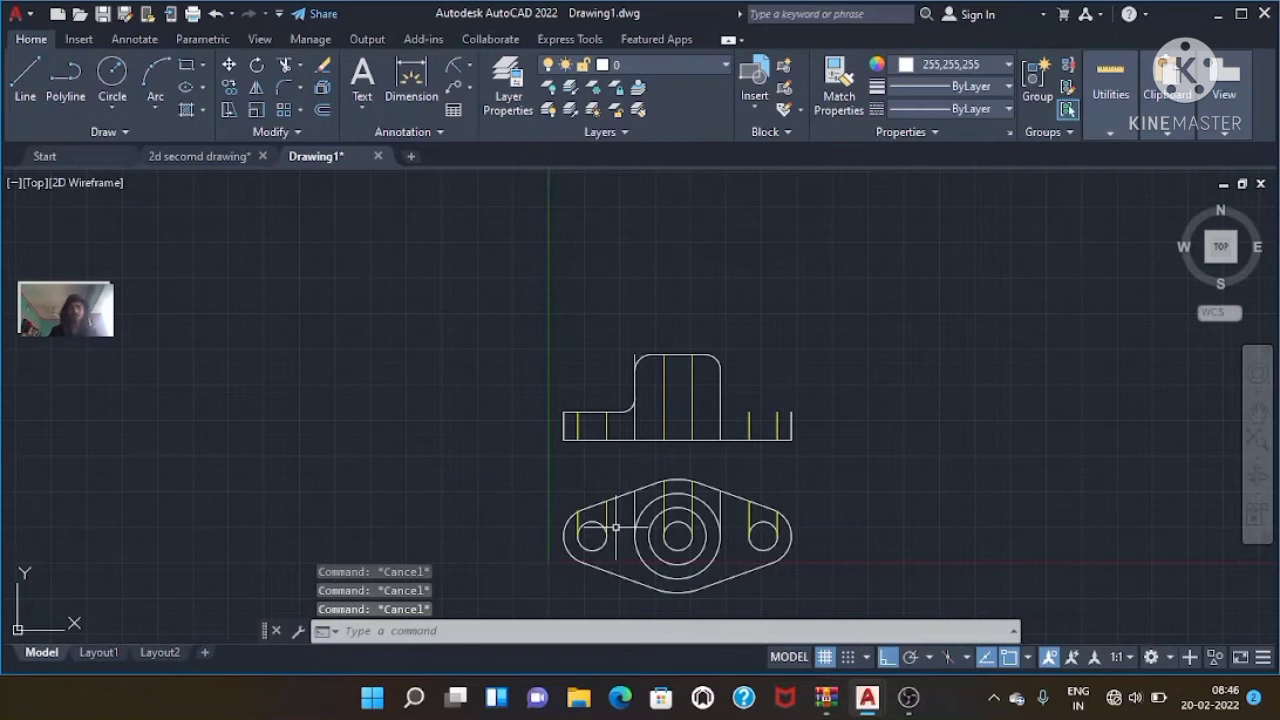
pyautogui.write('L')
pyautogui.press('Return')
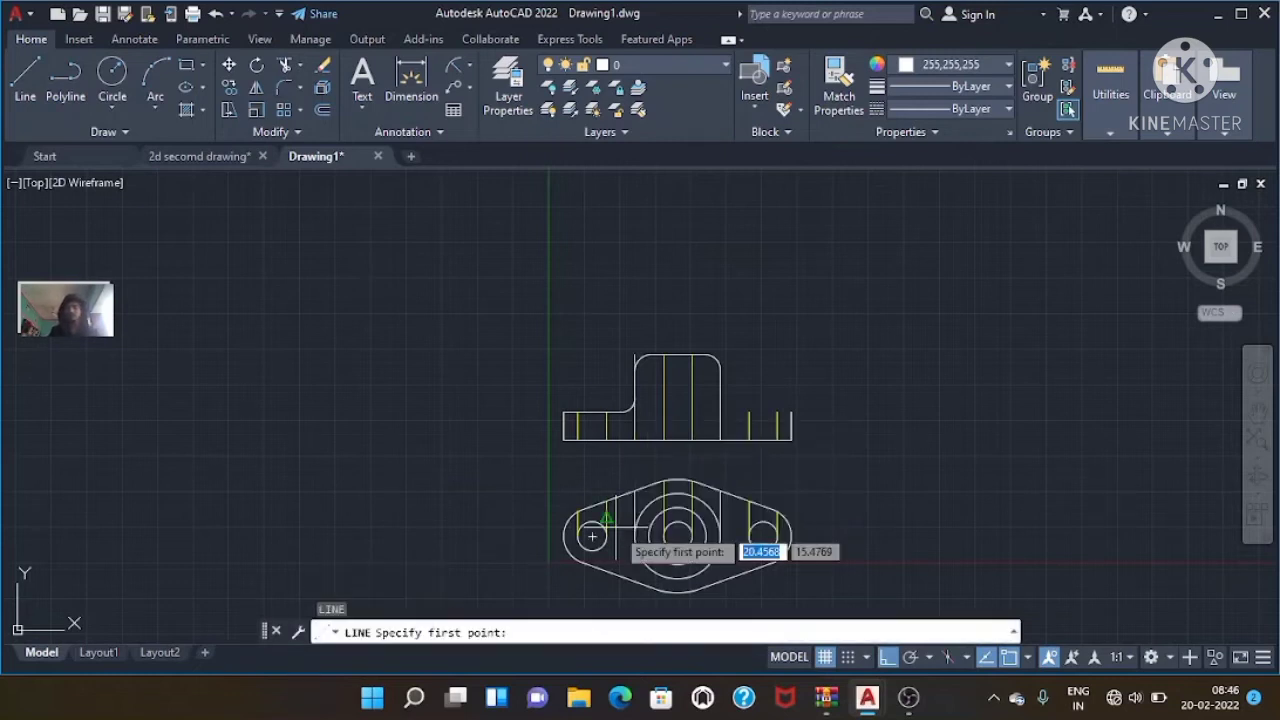
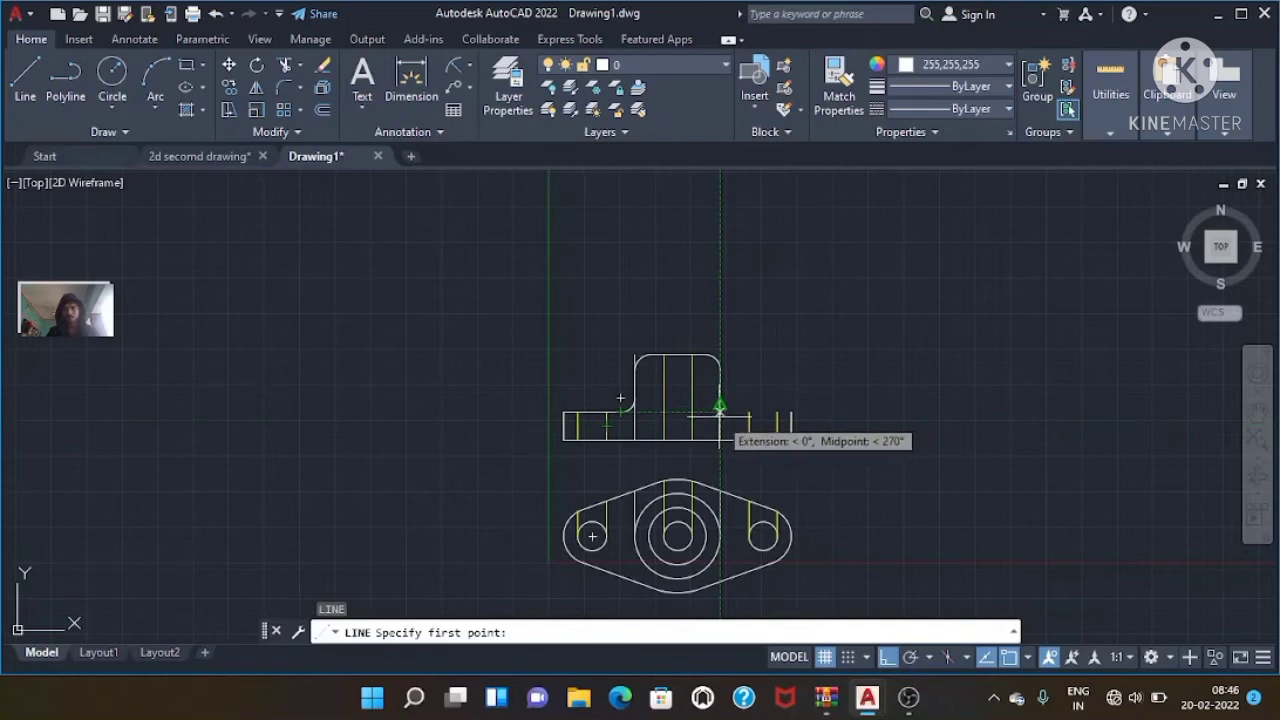
# - Draw a short line along the boss edge in the front view
pyautogui.click(719, 409)
pyautogui.click(790, 411)
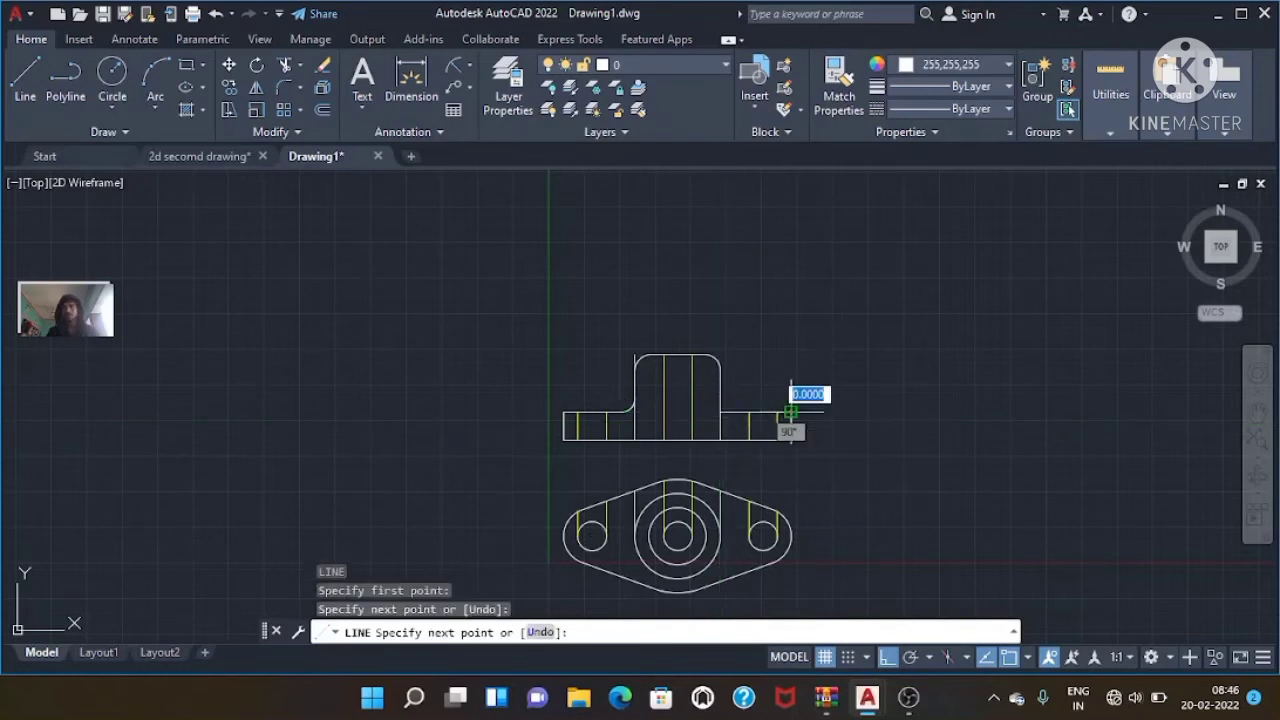
pyautogui.press('Escape')
# - Fillet the boss's right vertical edge and the base's top edge with radius 5
pyautogui.write('f')
pyautogui.press('Return')
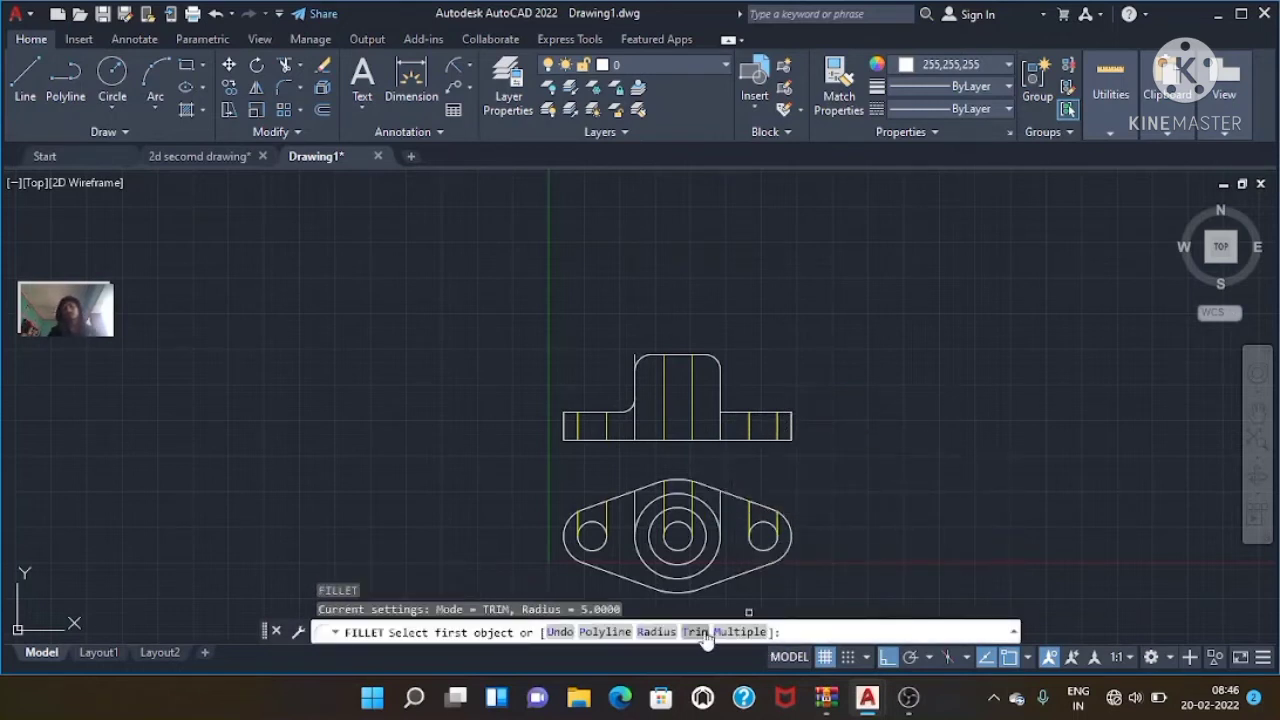
pyautogui.click(666, 630)
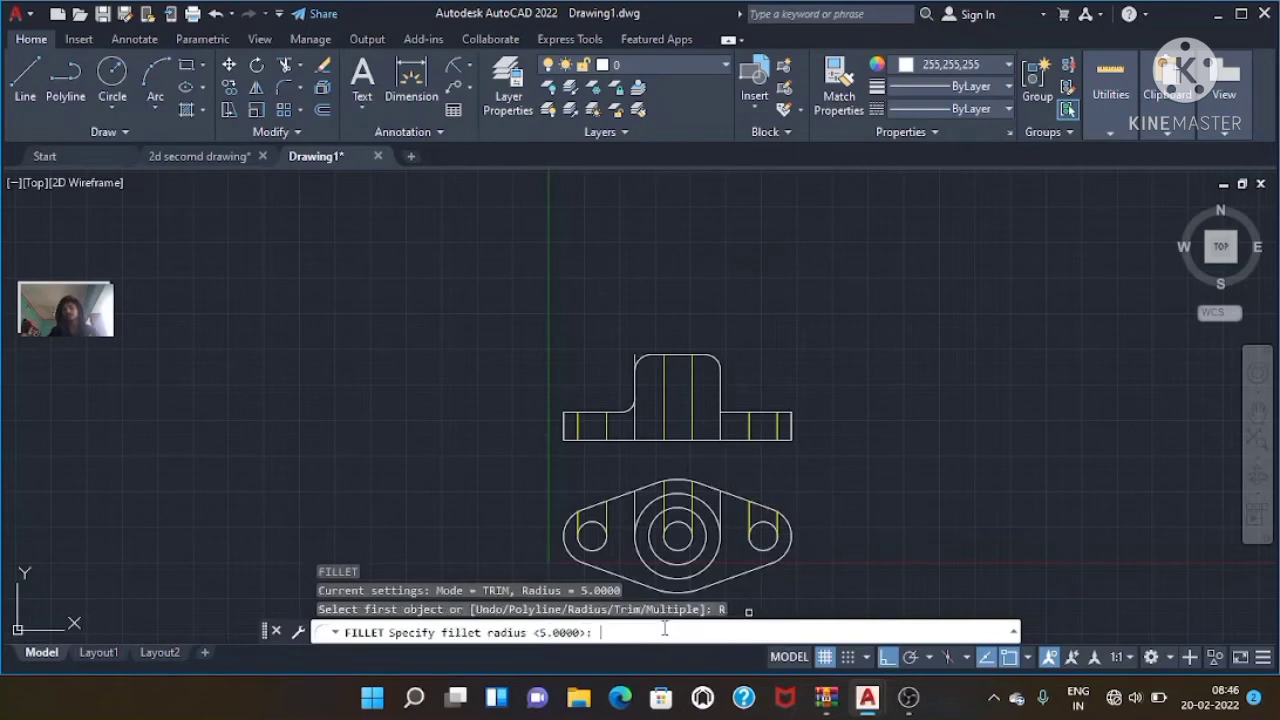
pyautogui.press('Return')
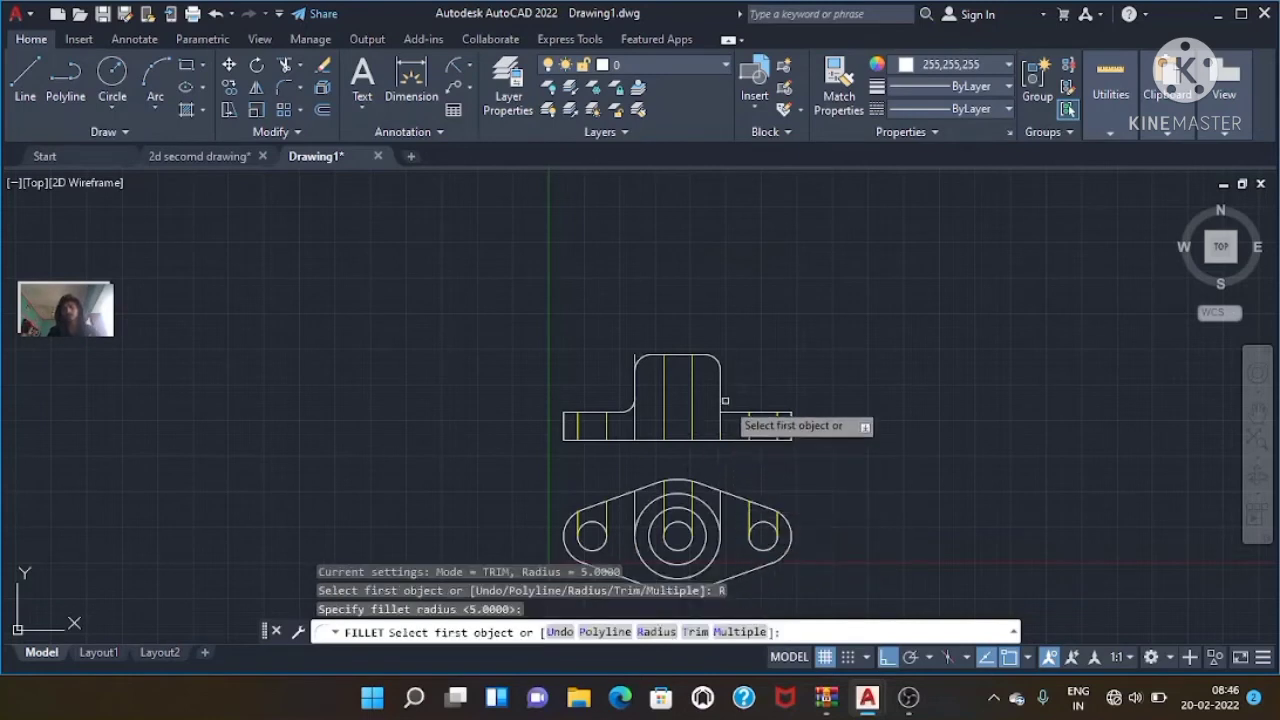
pyautogui.click(721, 398)
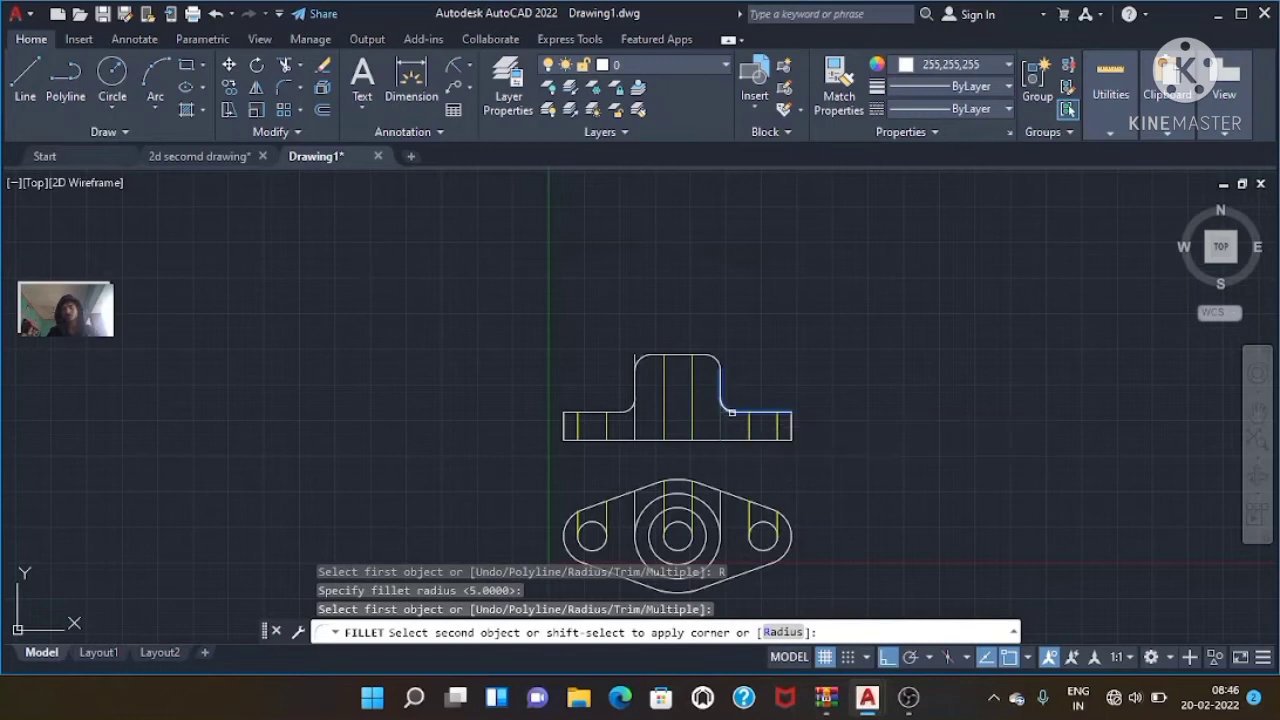
pyautogui.click(731, 412)
pyautogui.press('Escape')
pyautogui.press('Escape')
pyautogui.press('Escape')
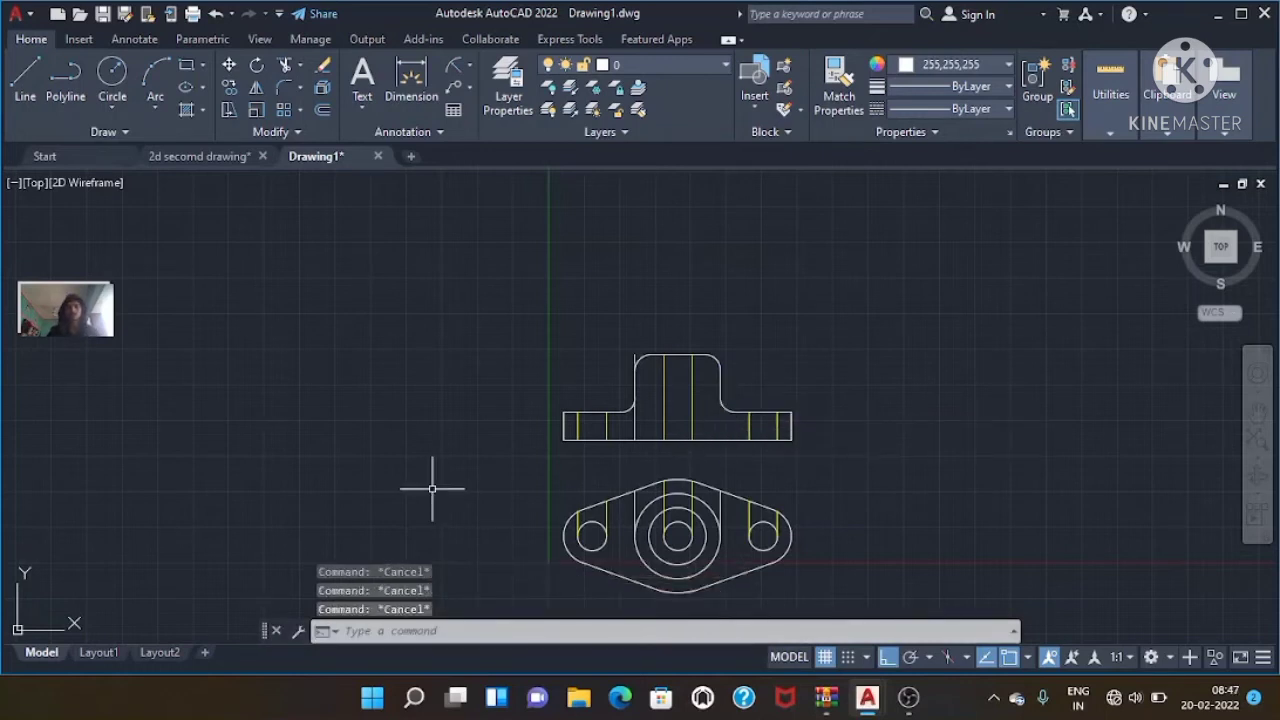
# - Try selecting the top view's vertical lines, then clear the selection
pyautogui.click(605, 512)
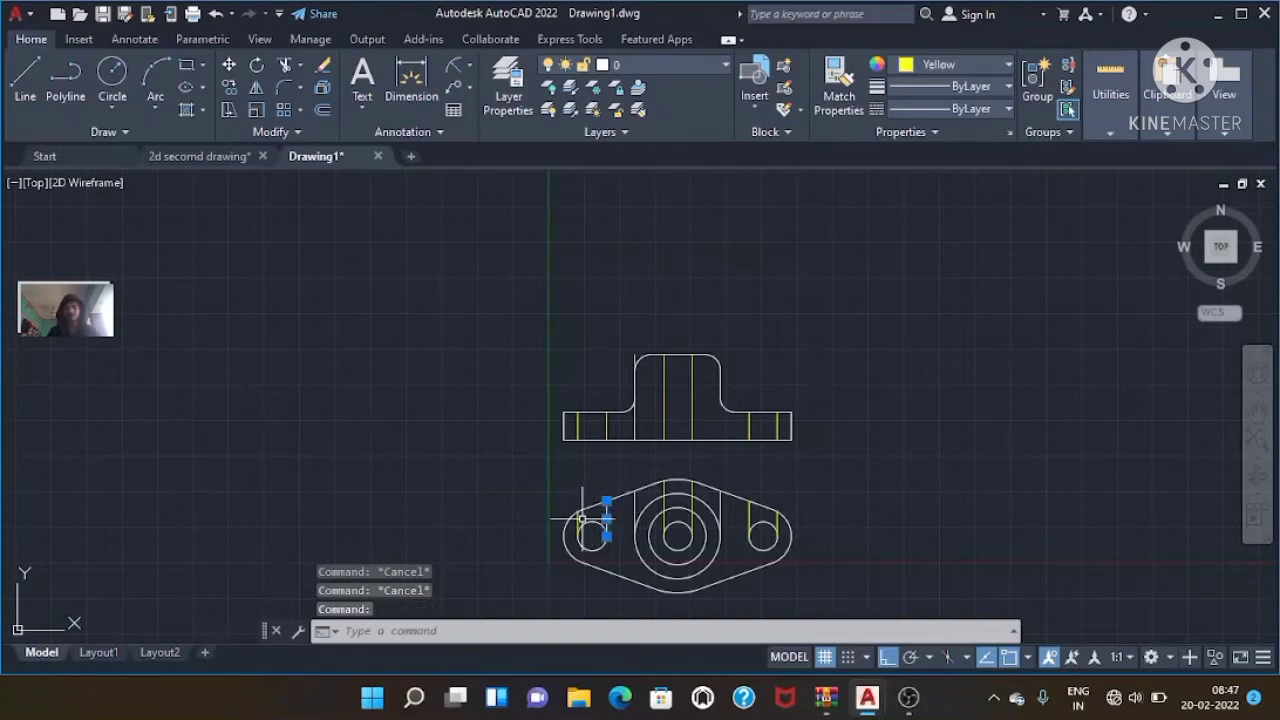
pyautogui.click(578, 521)
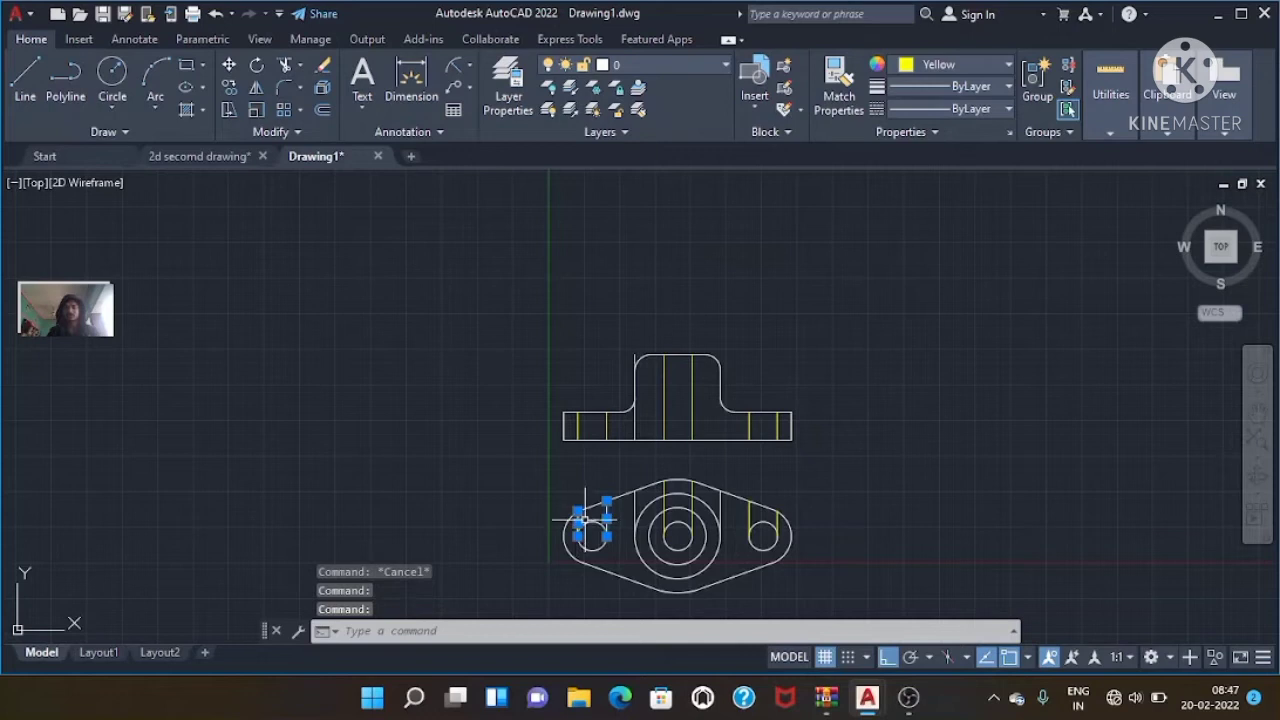
pyautogui.click(634, 498)
pyautogui.click(665, 488)
pyautogui.click(666, 489)
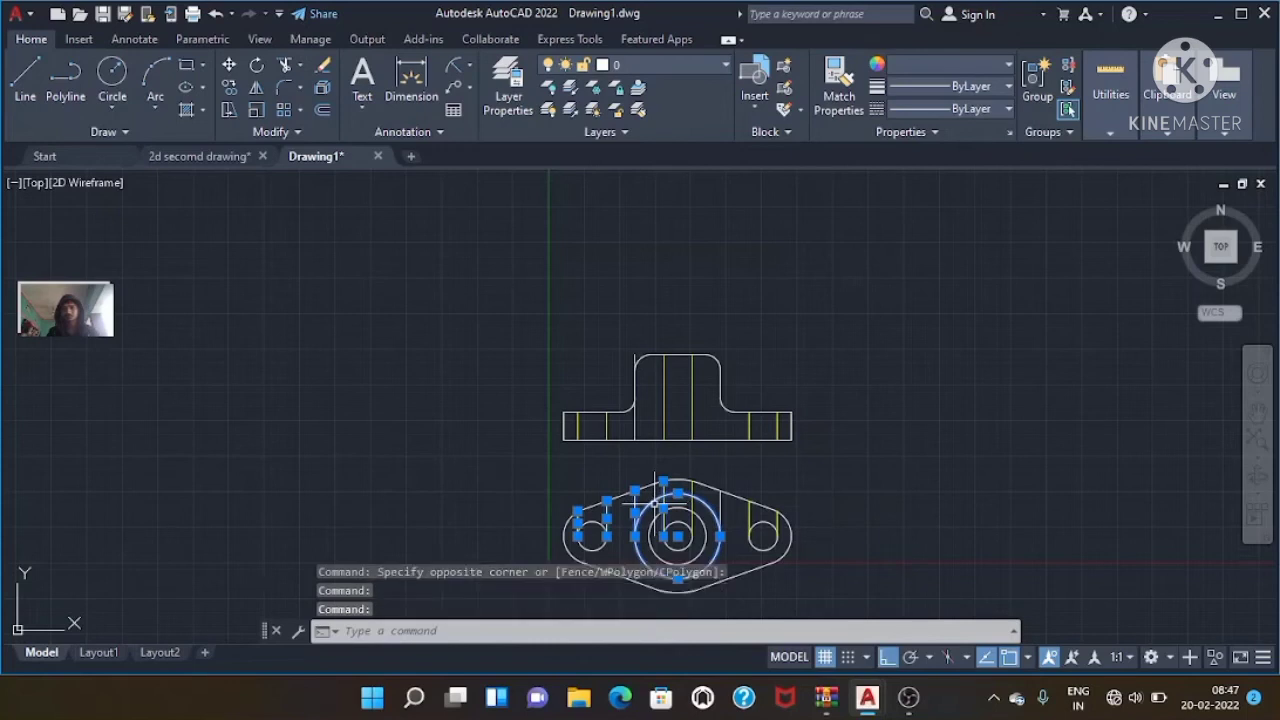
pyautogui.press('Escape')
pyautogui.scroll(4, 678, 500)
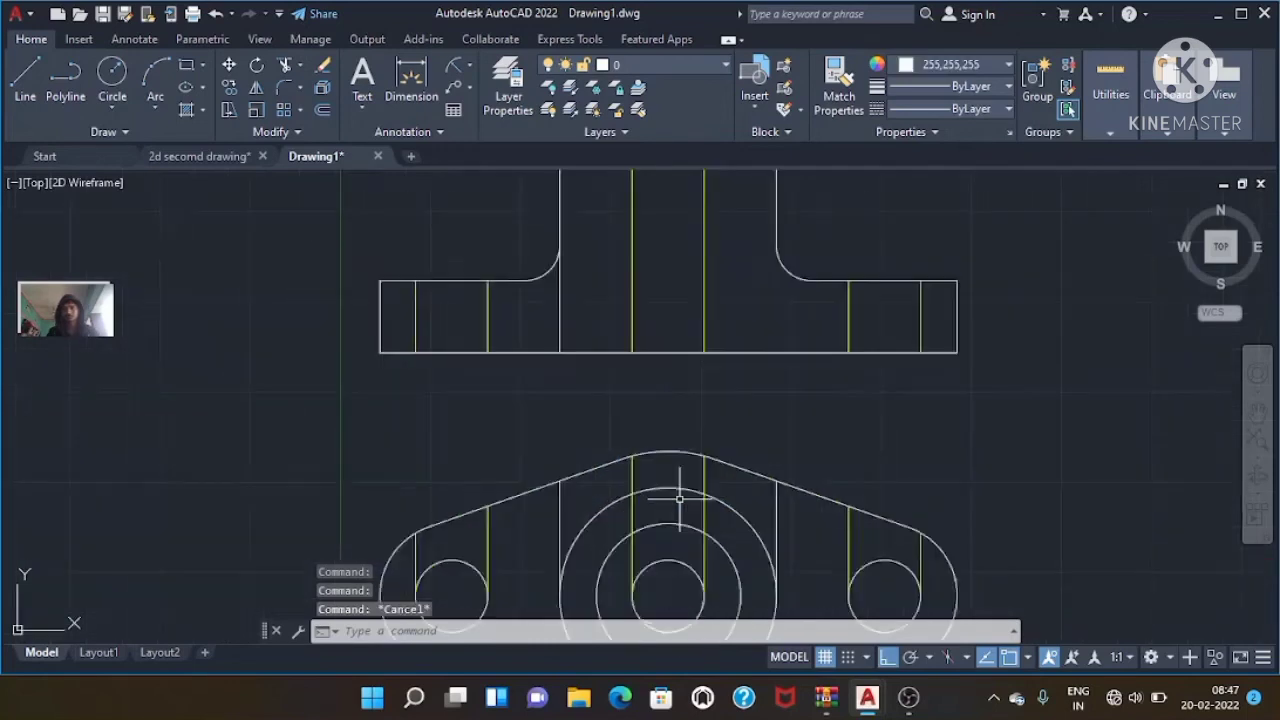
pyautogui.moveTo(925, 552); pyautogui.dragTo(741, 497)
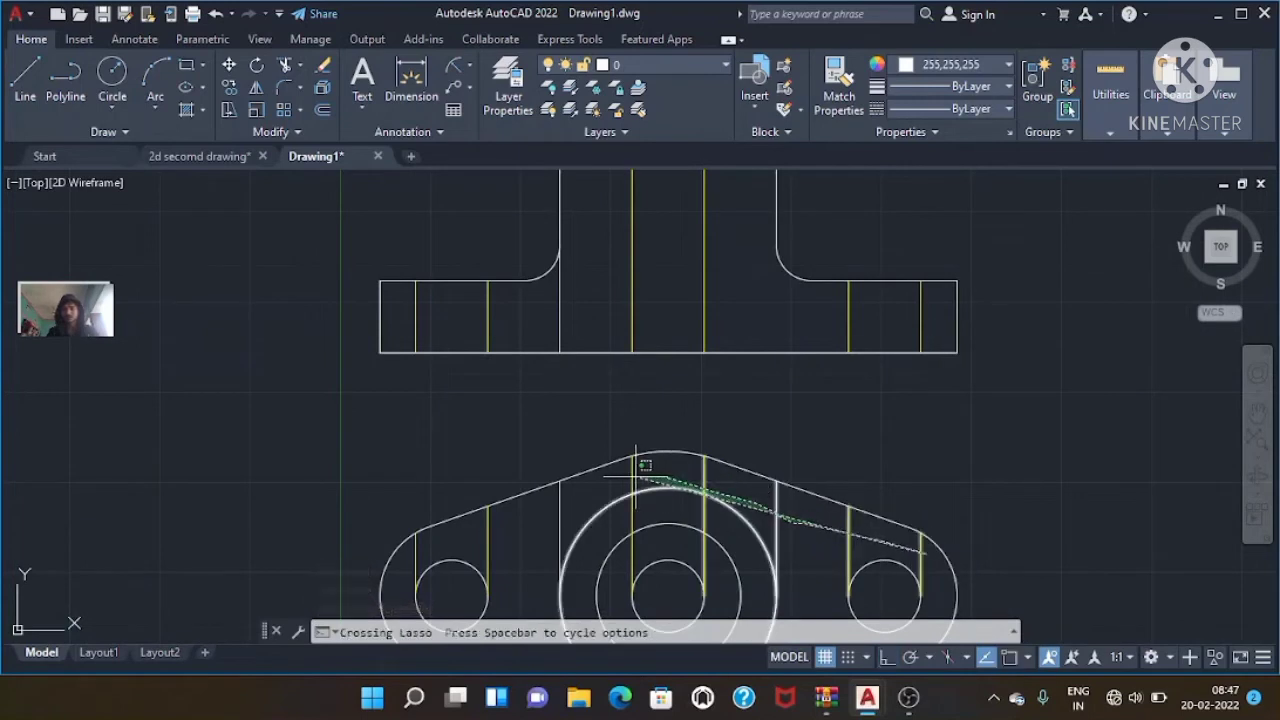
pyautogui.moveTo(668, 478); pyautogui.dragTo(671, 476)
pyautogui.press('Escape')
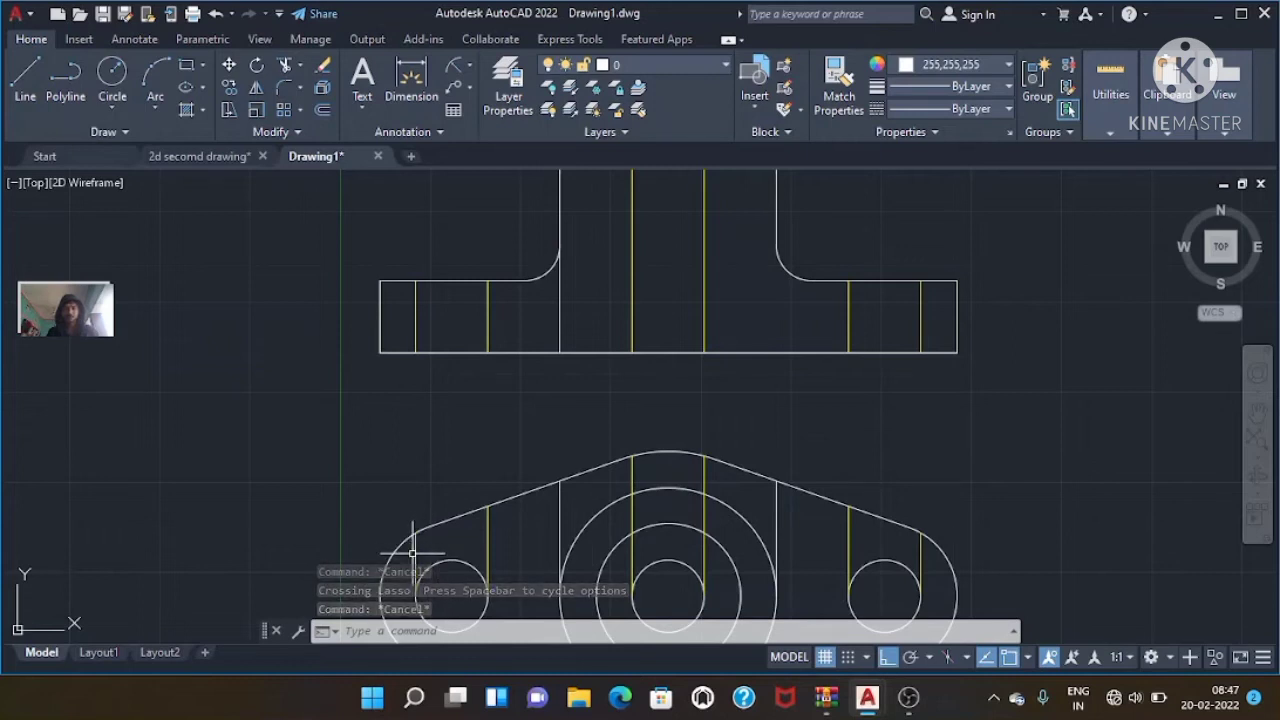
# - Select all eight vertical projection lines in the top view and delete them
pyautogui.click(414, 545)
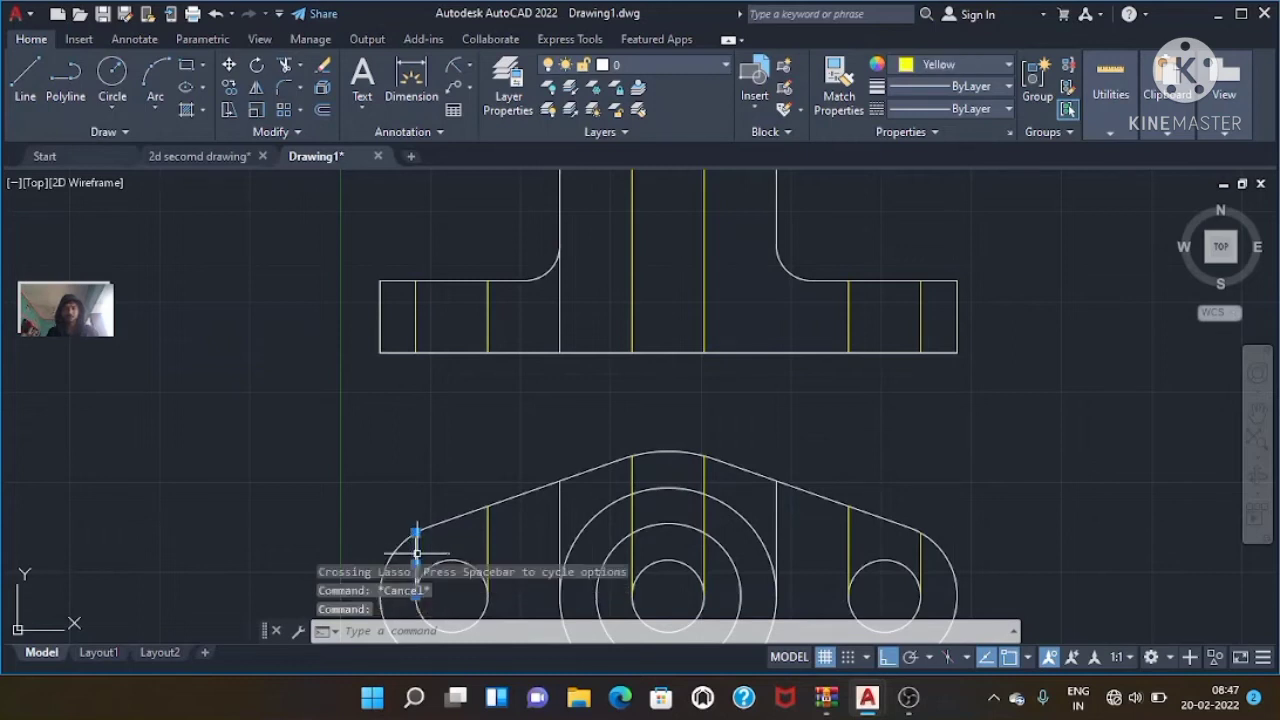
pyautogui.click(487, 540)
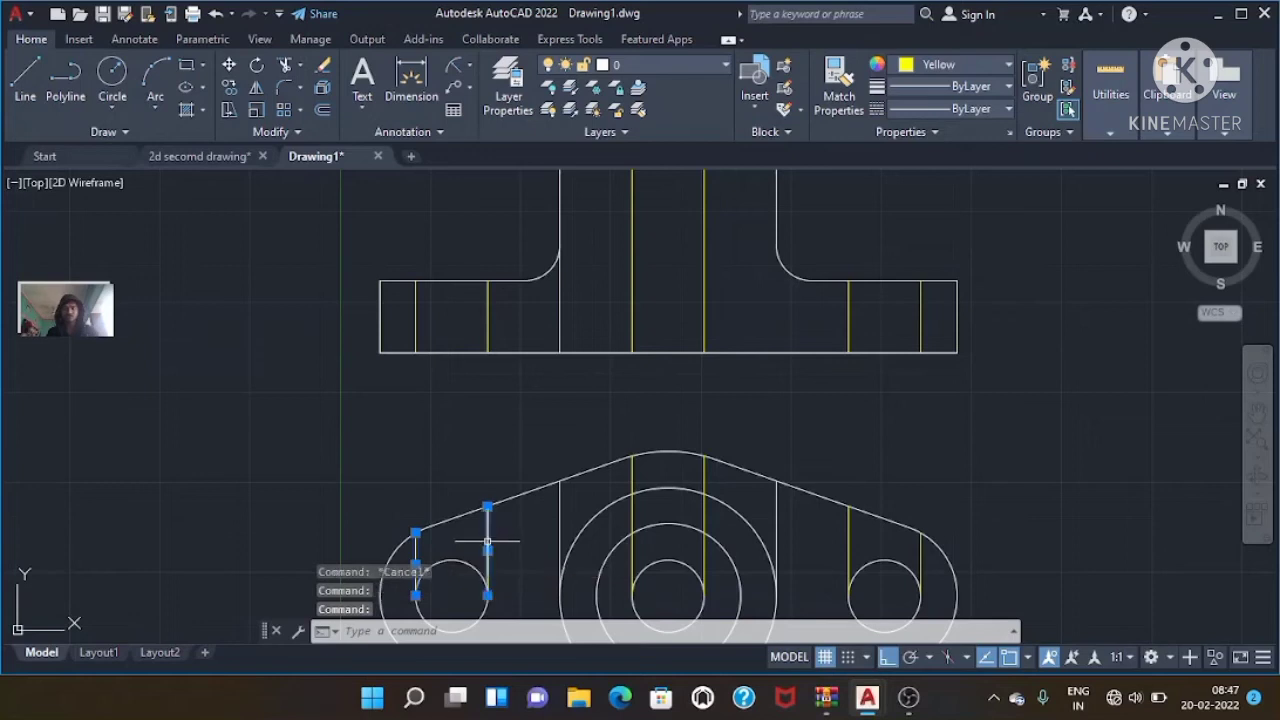
pyautogui.click(560, 513)
pyautogui.click(633, 471)
pyautogui.click(712, 480)
pyautogui.click(700, 476)
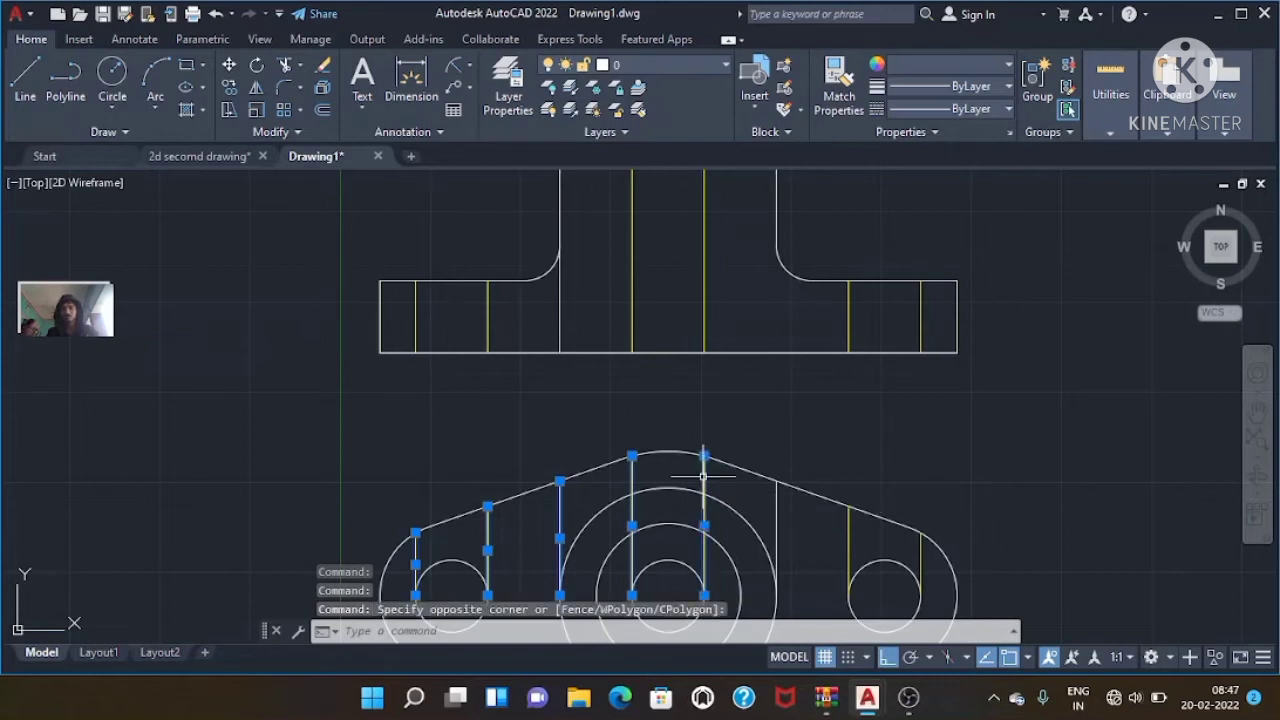
pyautogui.click(777, 509)
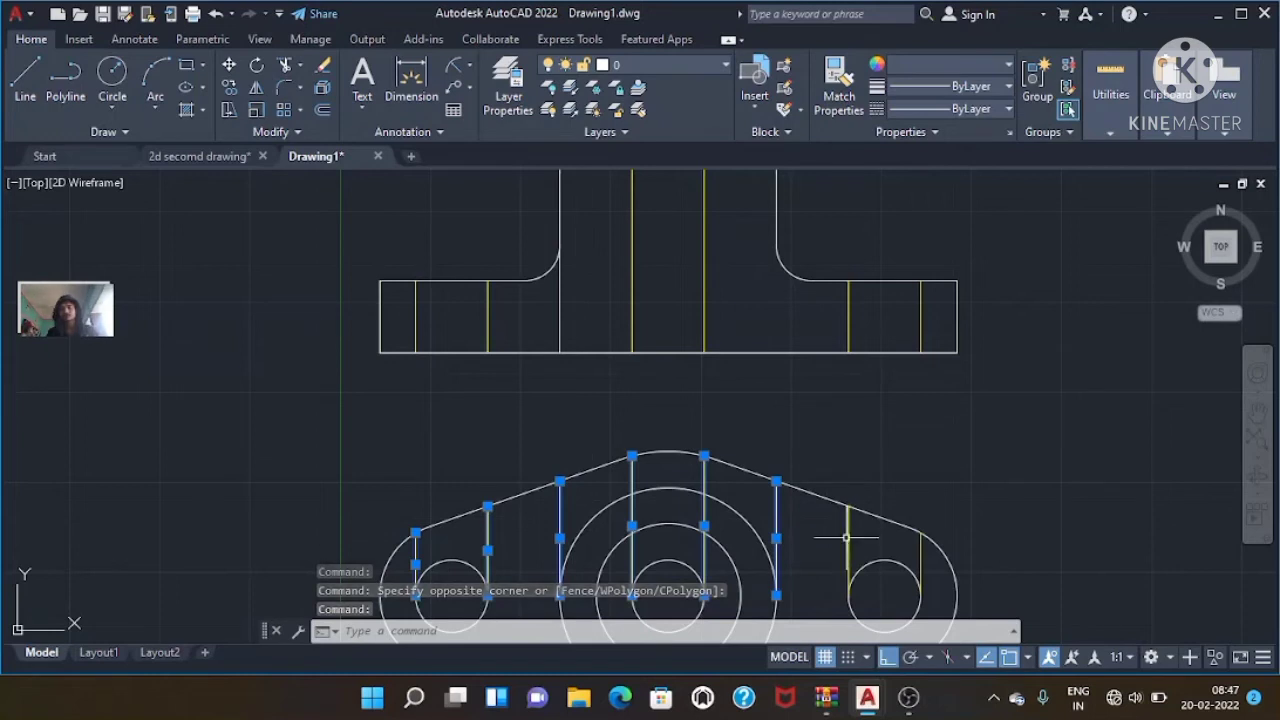
pyautogui.click(850, 533)
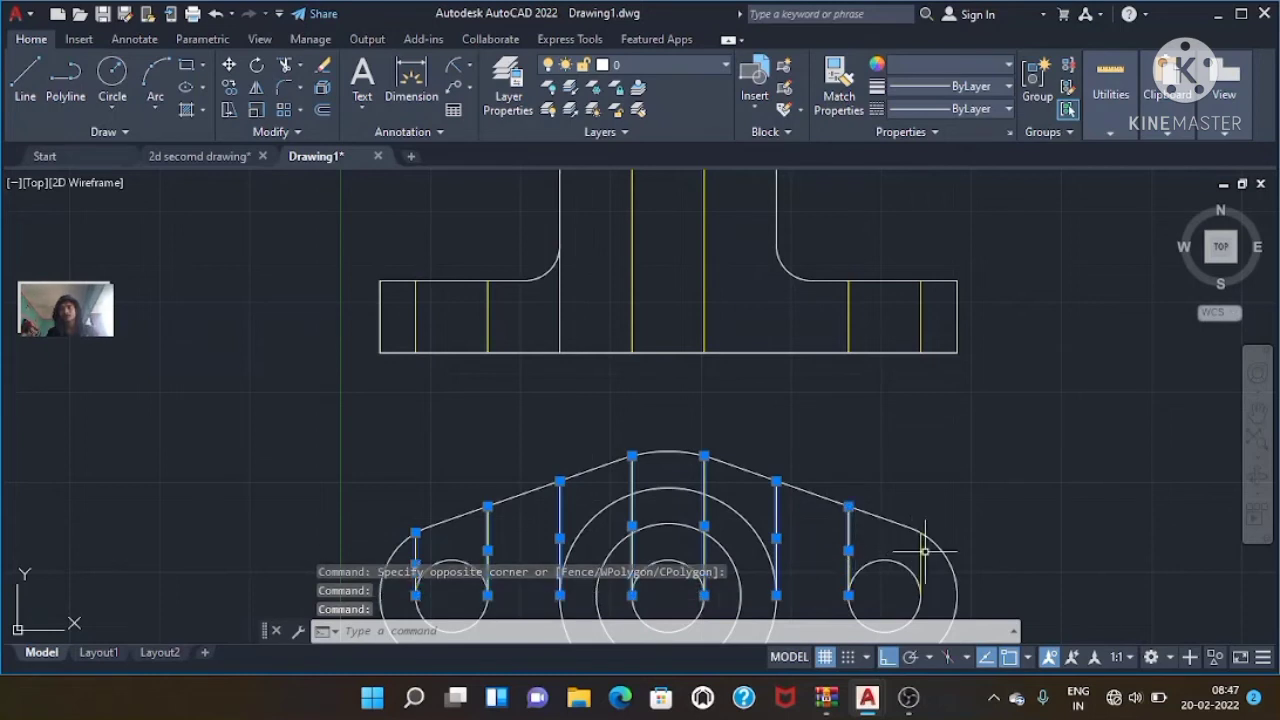
pyautogui.click(920, 545)
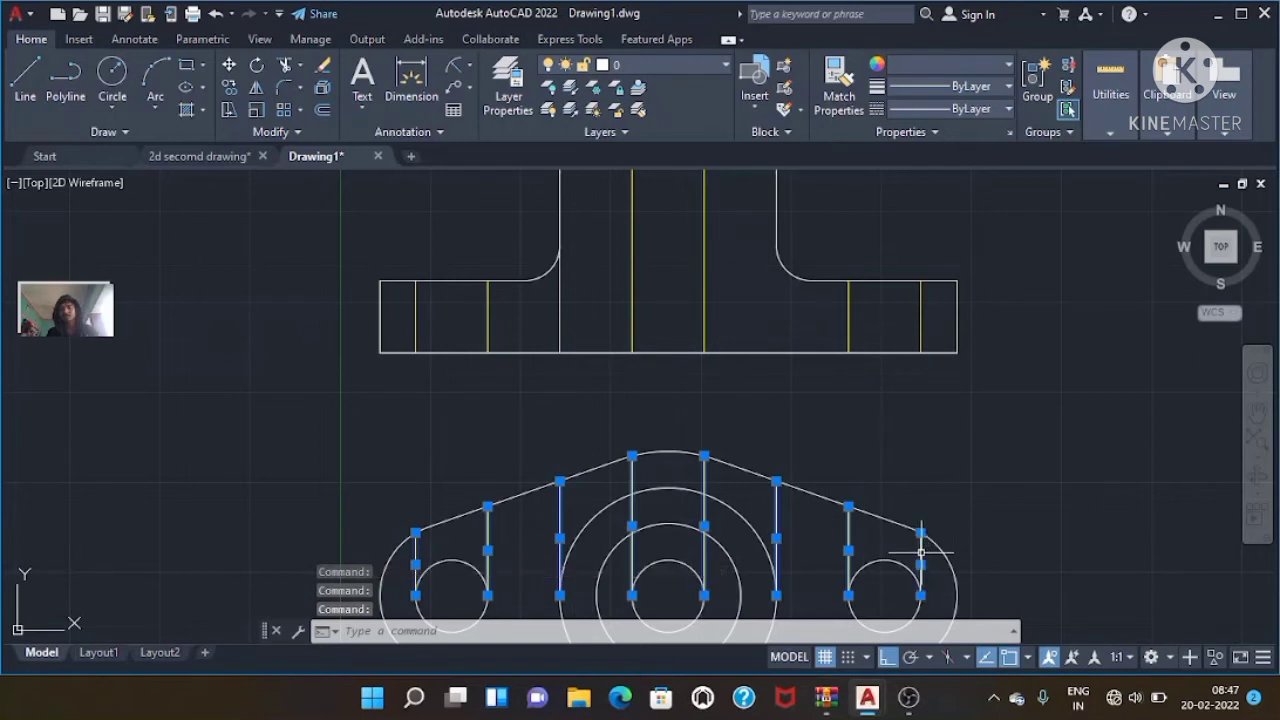
pyautogui.press('Delete')
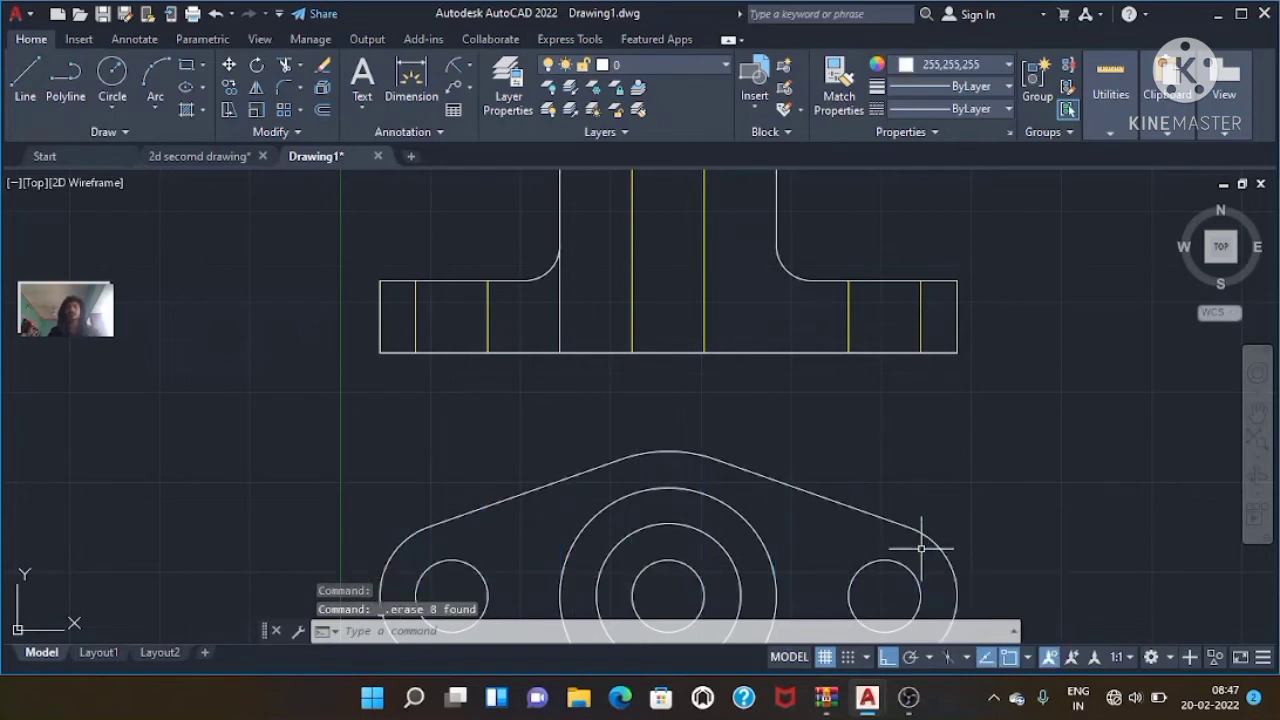
pyautogui.scroll(2, 903, 549)
pyautogui.scroll(-4, 943, 517)
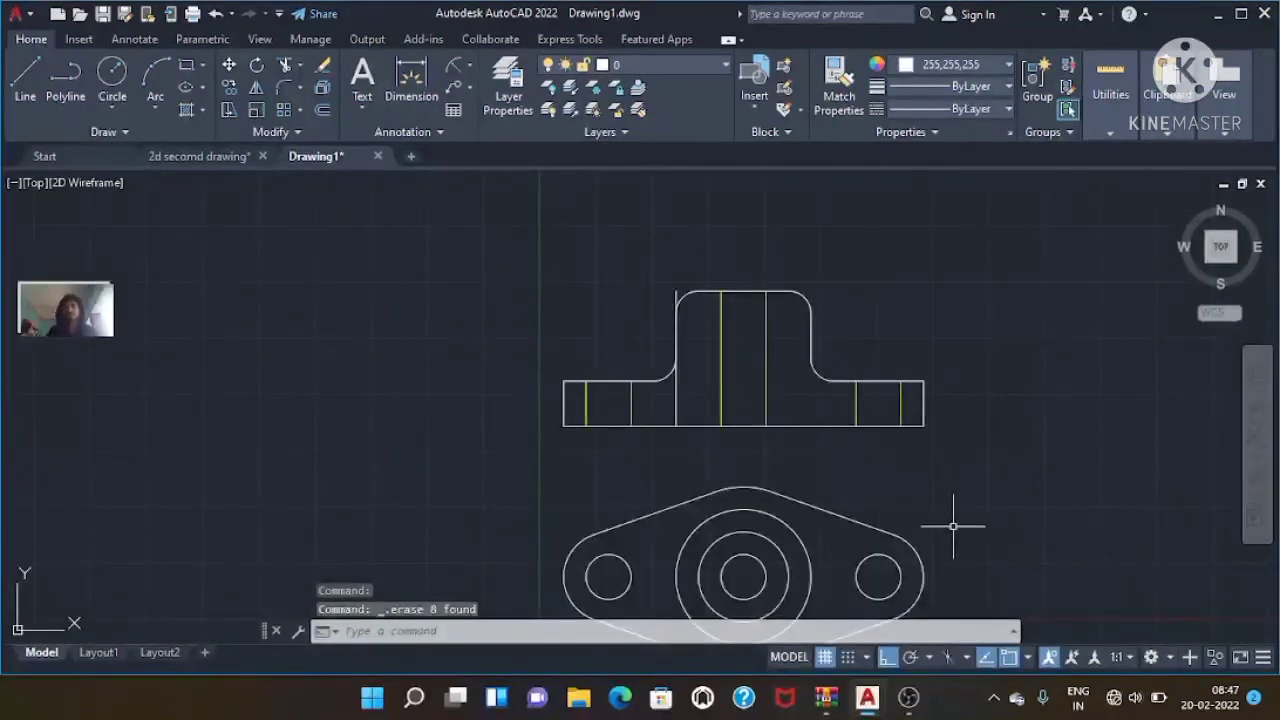
# - Use MATCHPROP to copy the slanted outline edge's properties onto the front view's yellow vertical lines
pyautogui.press('Escape')
pyautogui.press('Escape')
pyautogui.press('Escape')
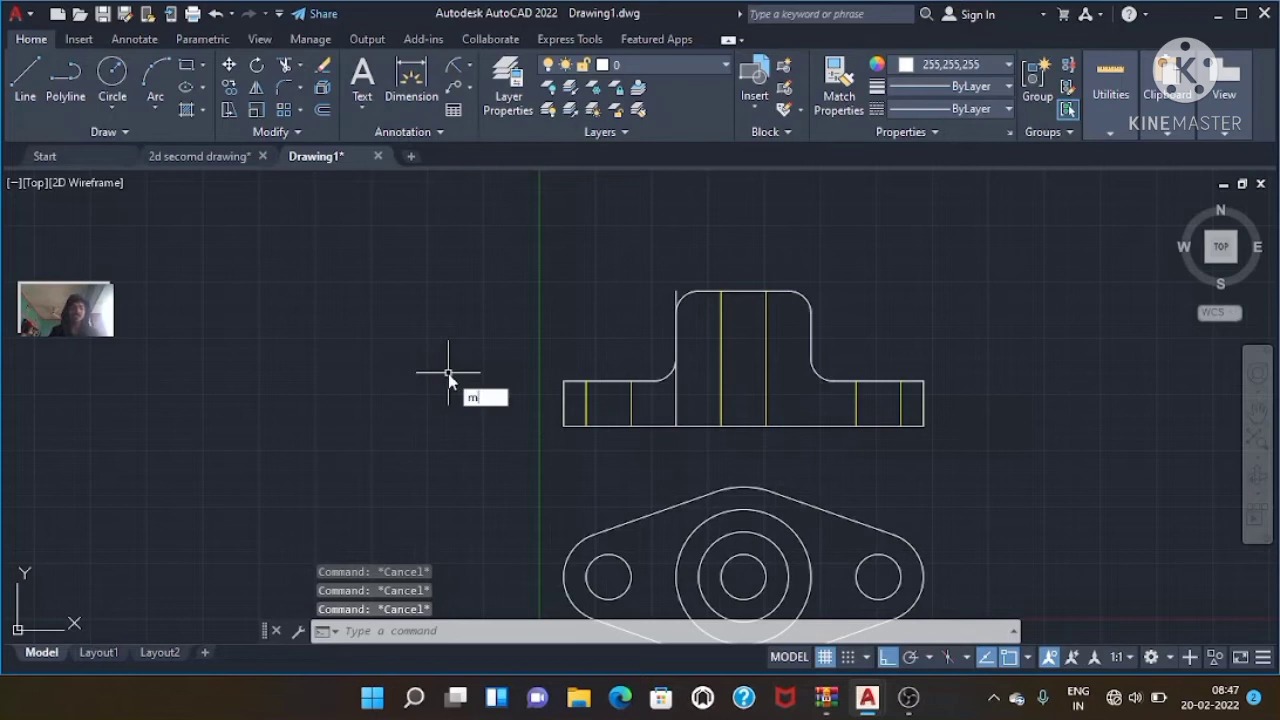
pyautogui.write('atc')
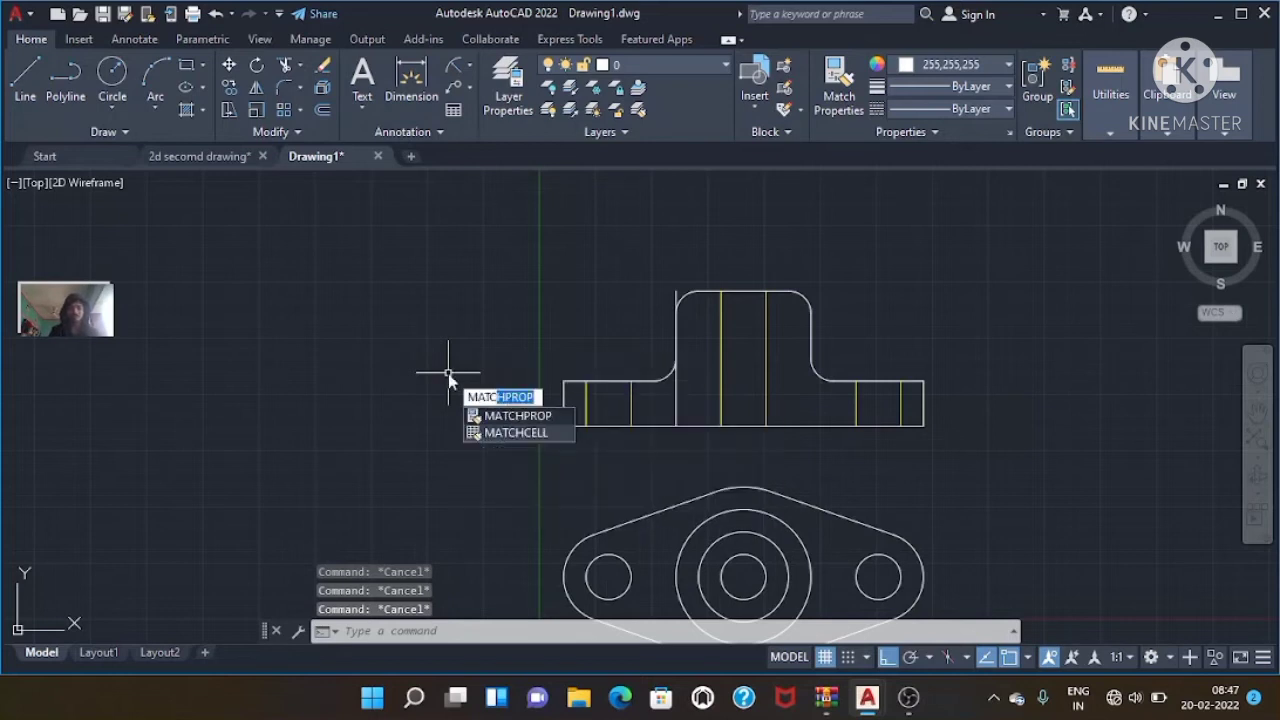
pyautogui.write('h')
pyautogui.press('Return')
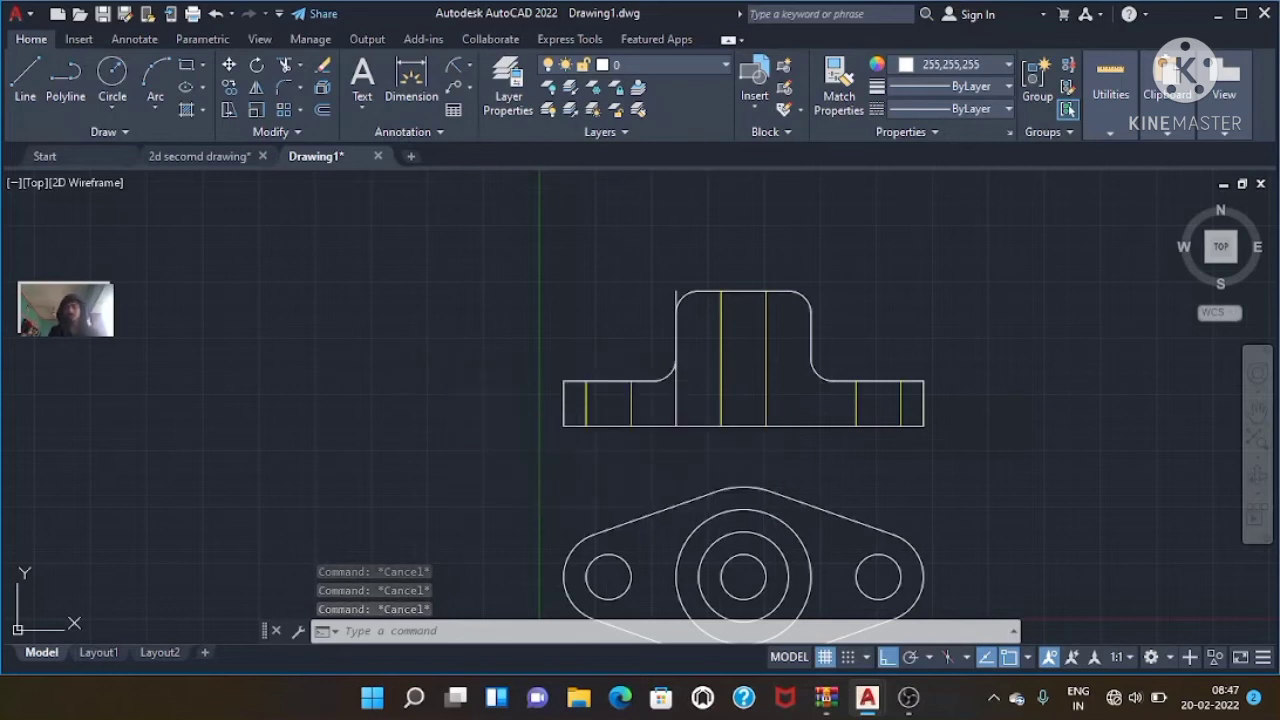
pyautogui.click(812, 506)
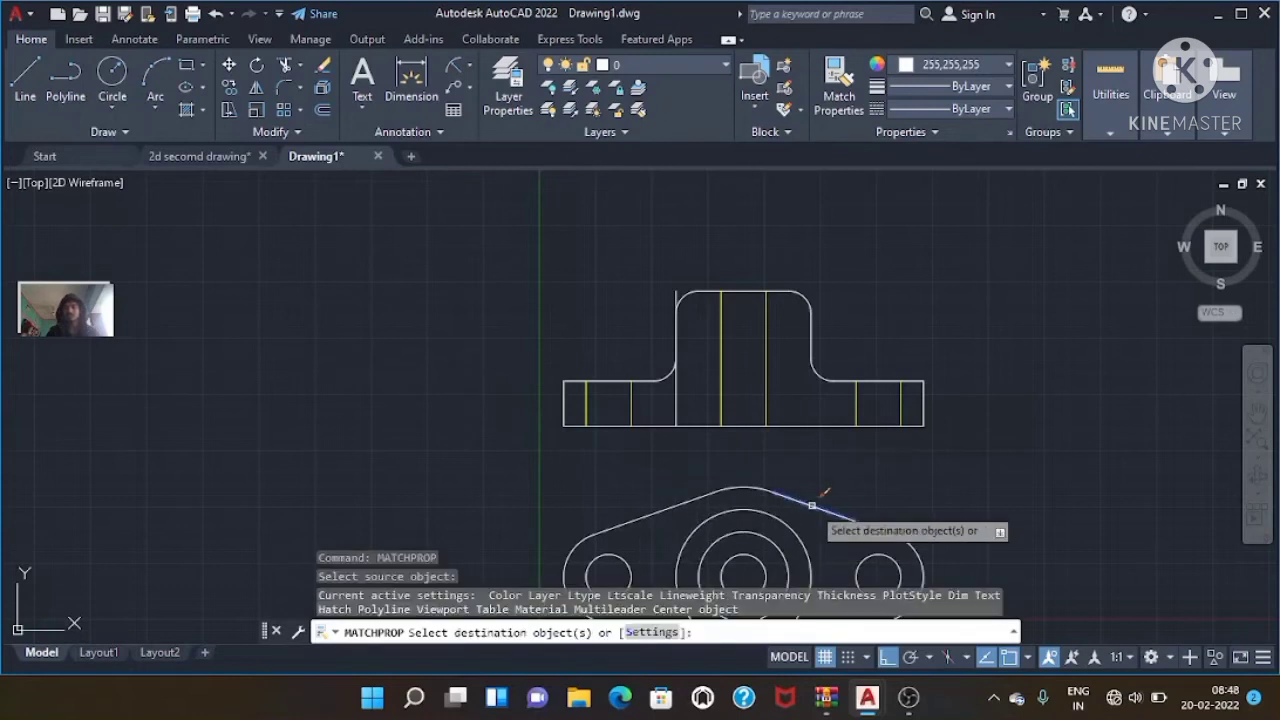
pyautogui.click(855, 405)
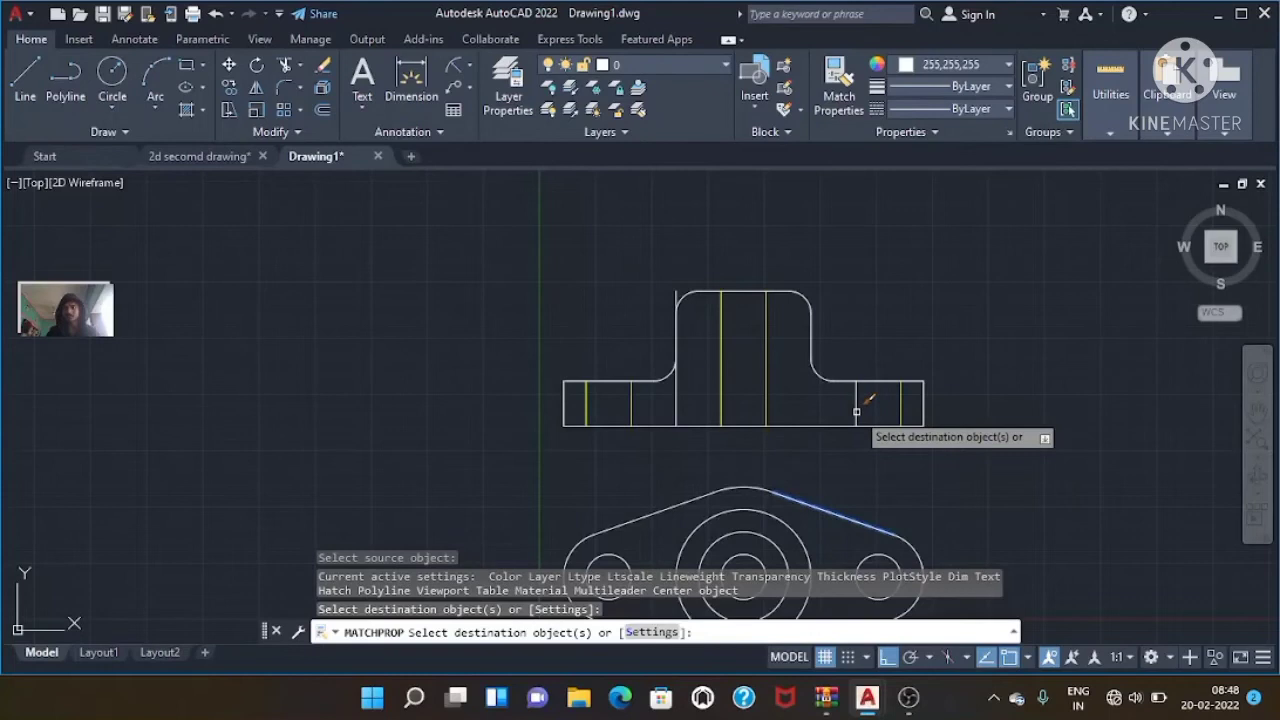
pyautogui.click(855, 405)
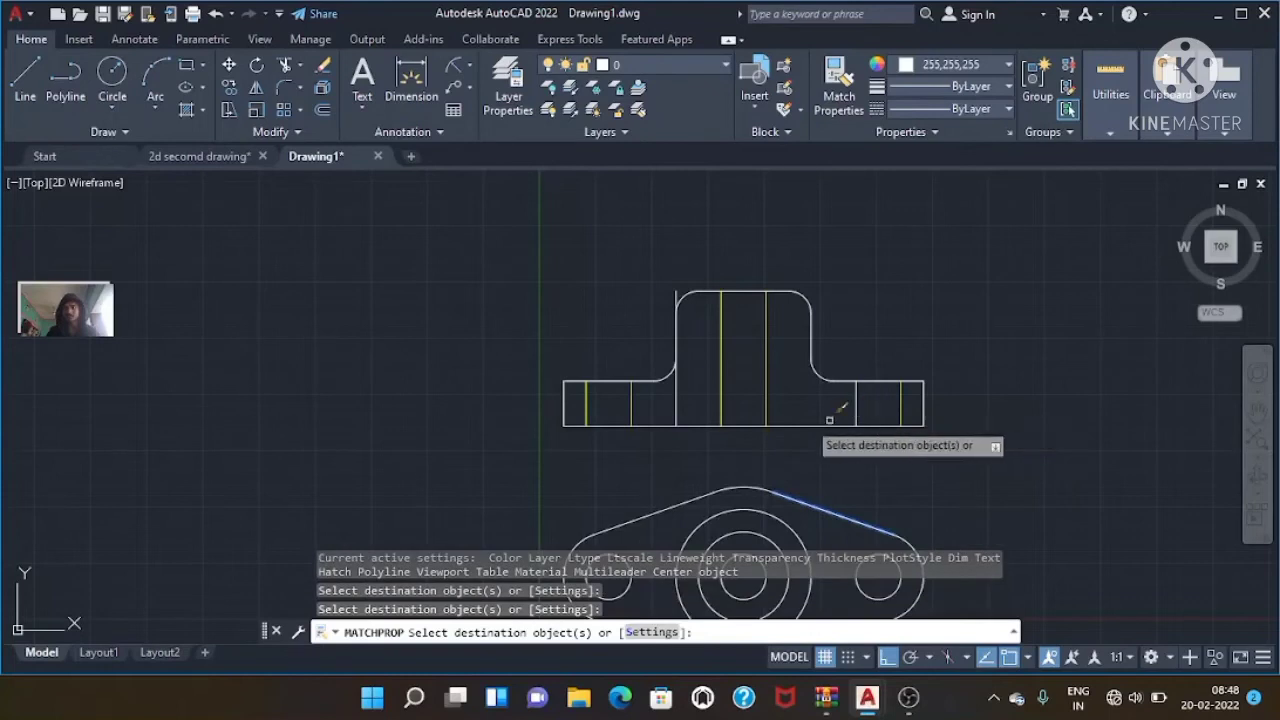
pyautogui.click(899, 412)
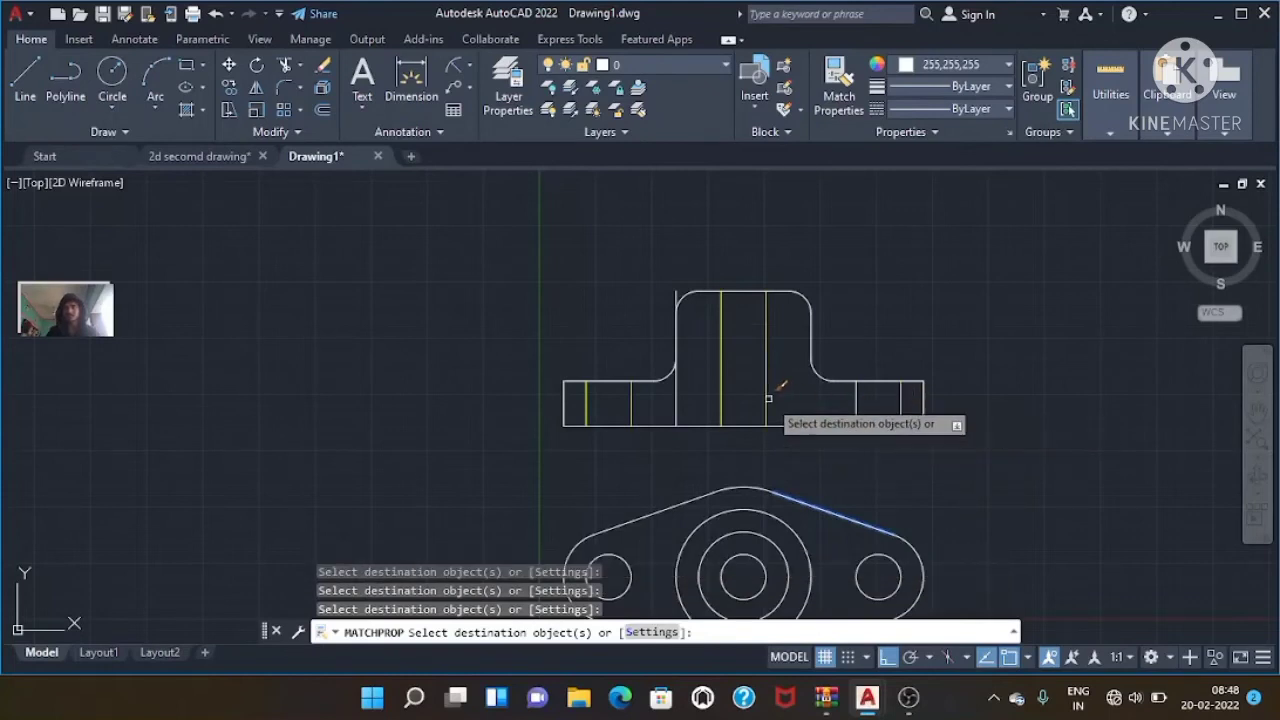
pyautogui.click(722, 400)
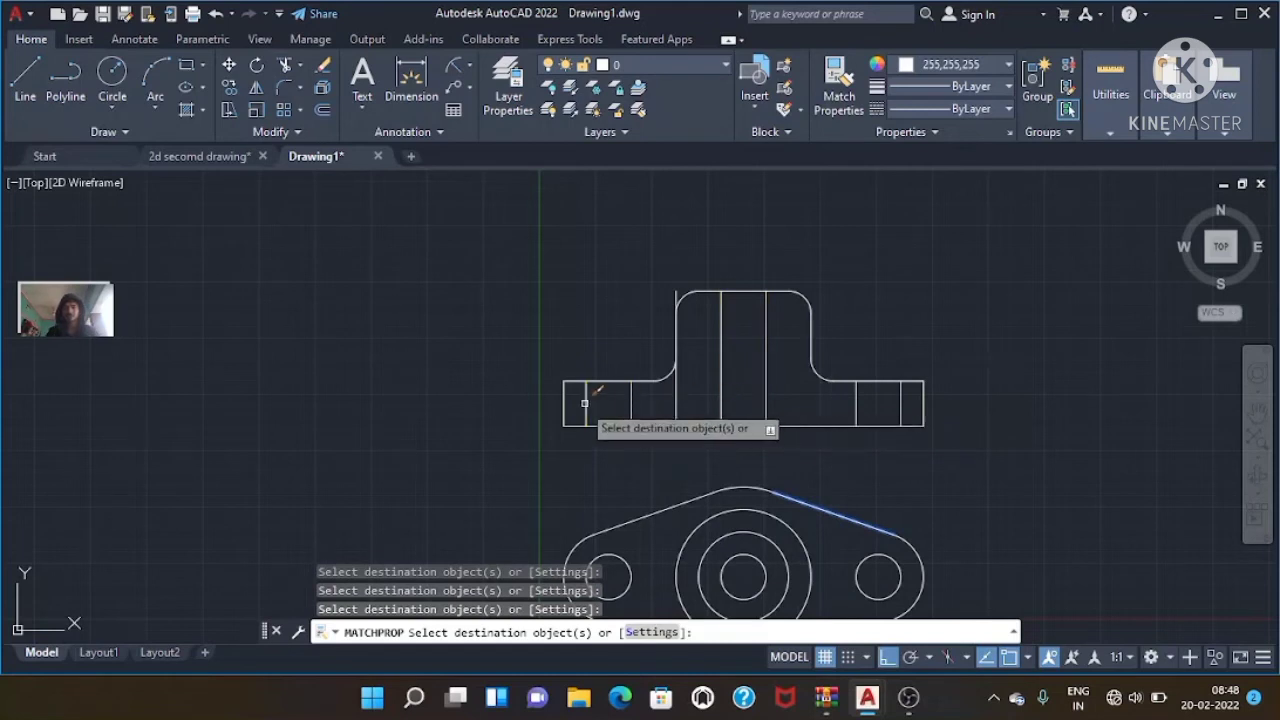
# - Make the last yellow front-view line white by matching a white line's properties
pyautogui.click(589, 392)
pyautogui.press('Escape')
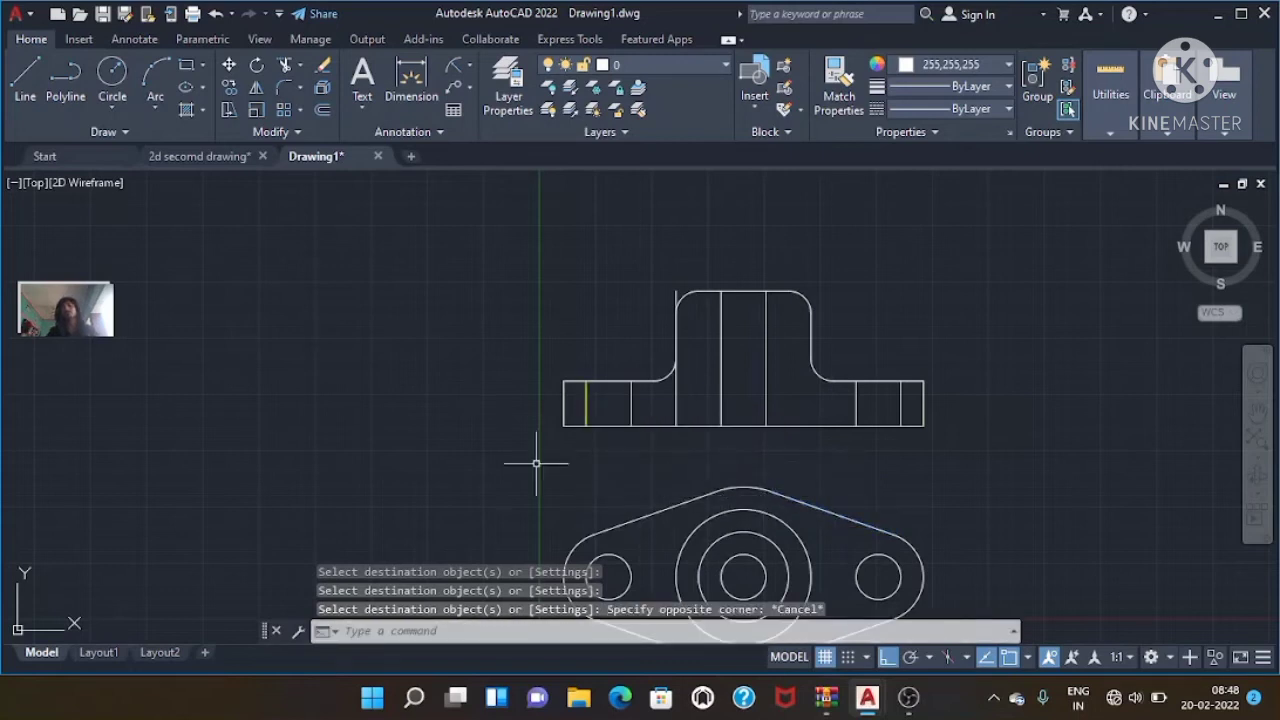
pyautogui.press('Return')
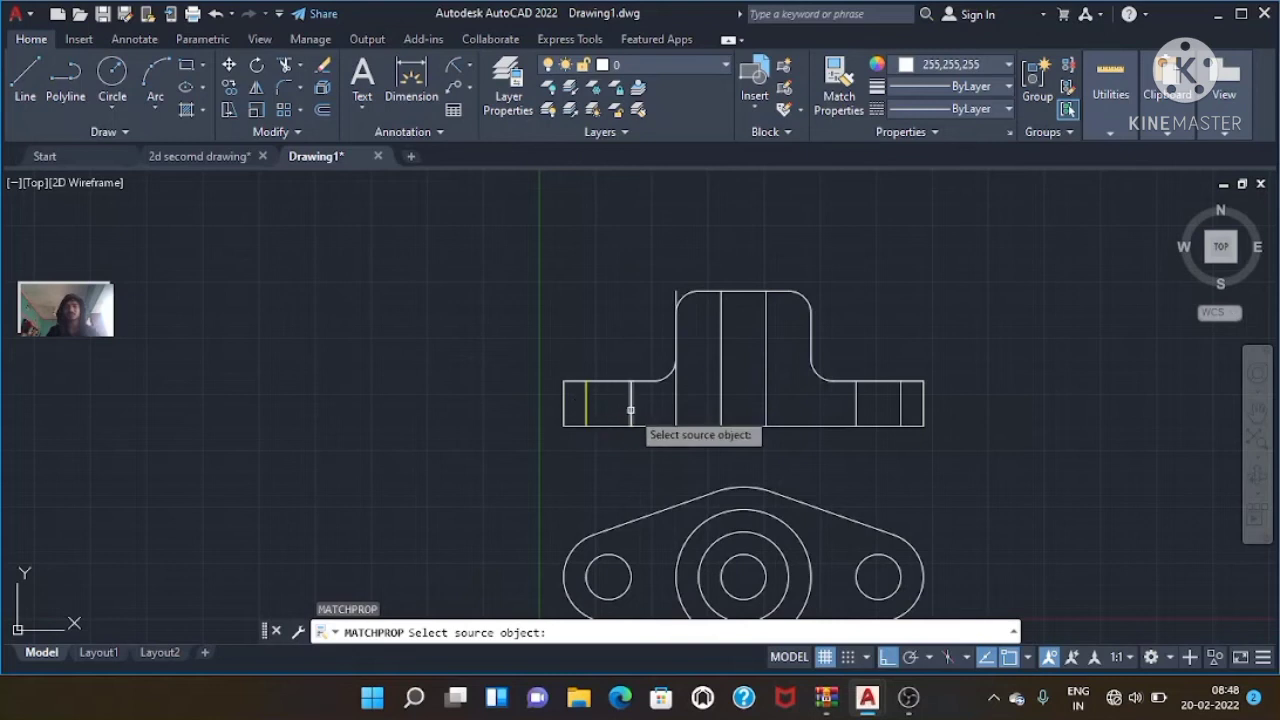
pyautogui.click(588, 405)
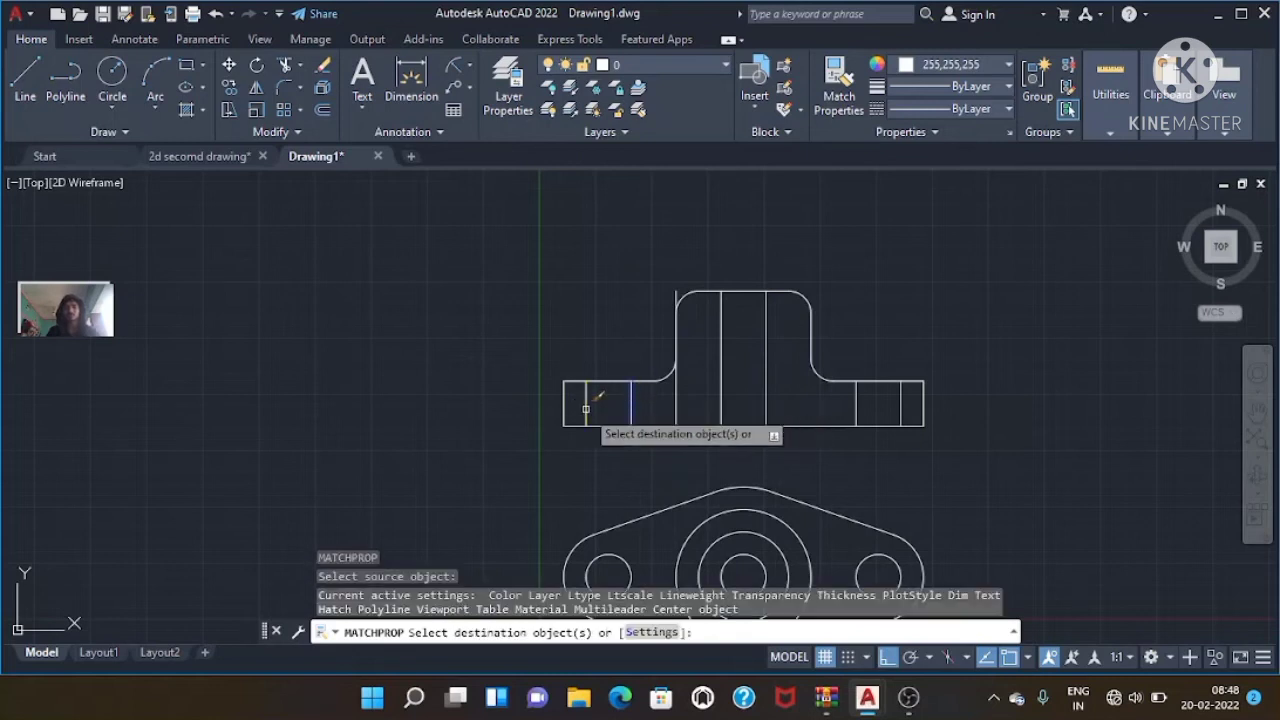
pyautogui.click(586, 408)
pyautogui.press('Escape')
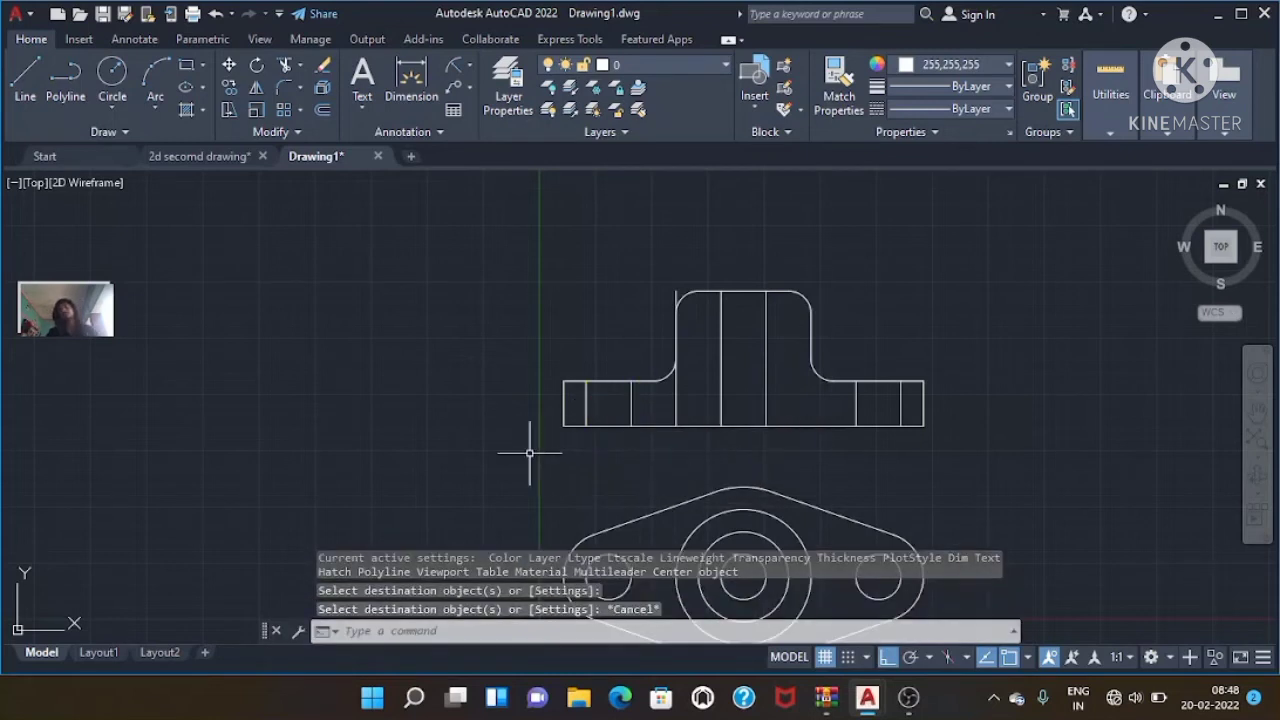
pyautogui.press('Escape')
pyautogui.press('Escape')
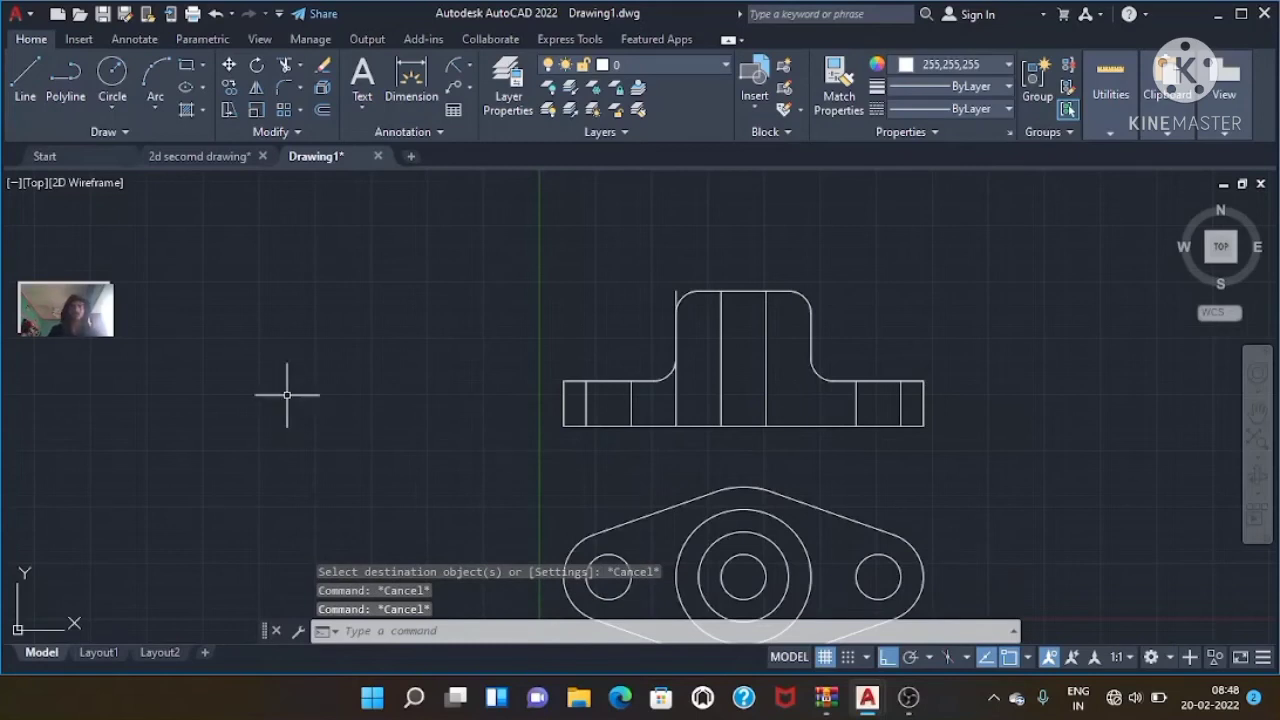
# - Check the reference drawing, then trim the two extra stubs at the boss's left side
pyautogui.click(199, 156)
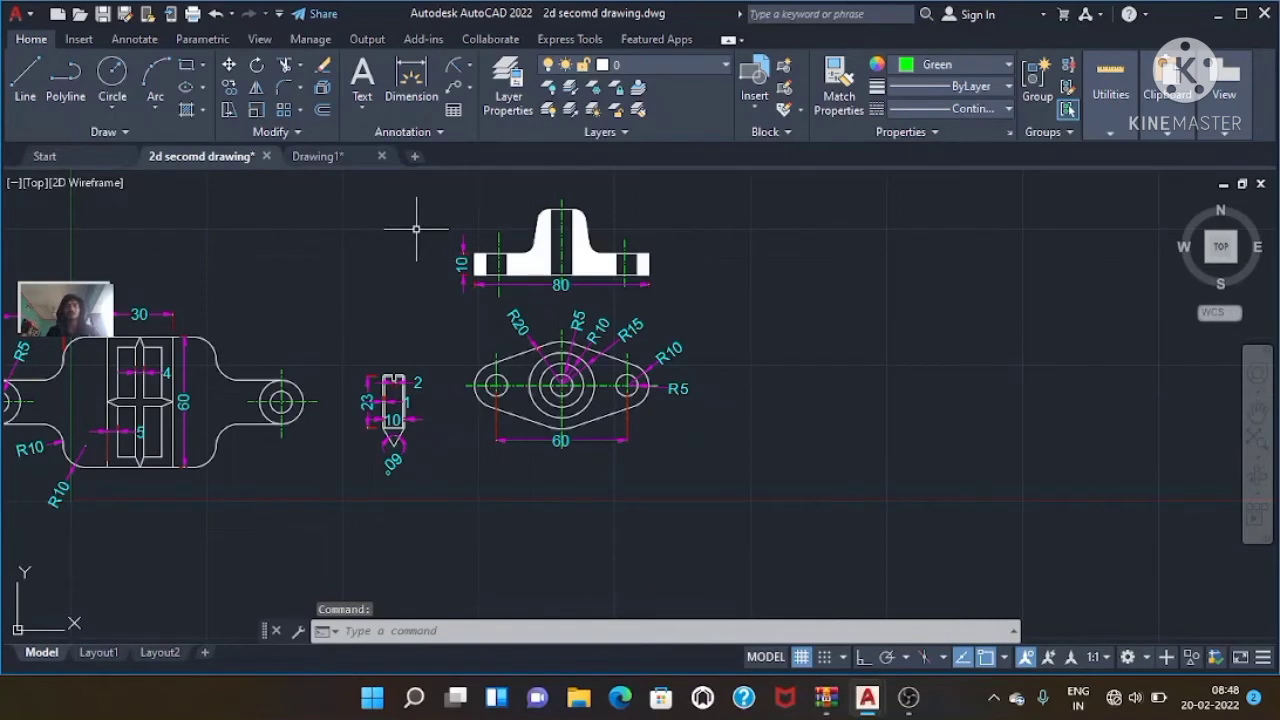
pyautogui.click(318, 157)
pyautogui.write('`tr')
pyautogui.press('Return')
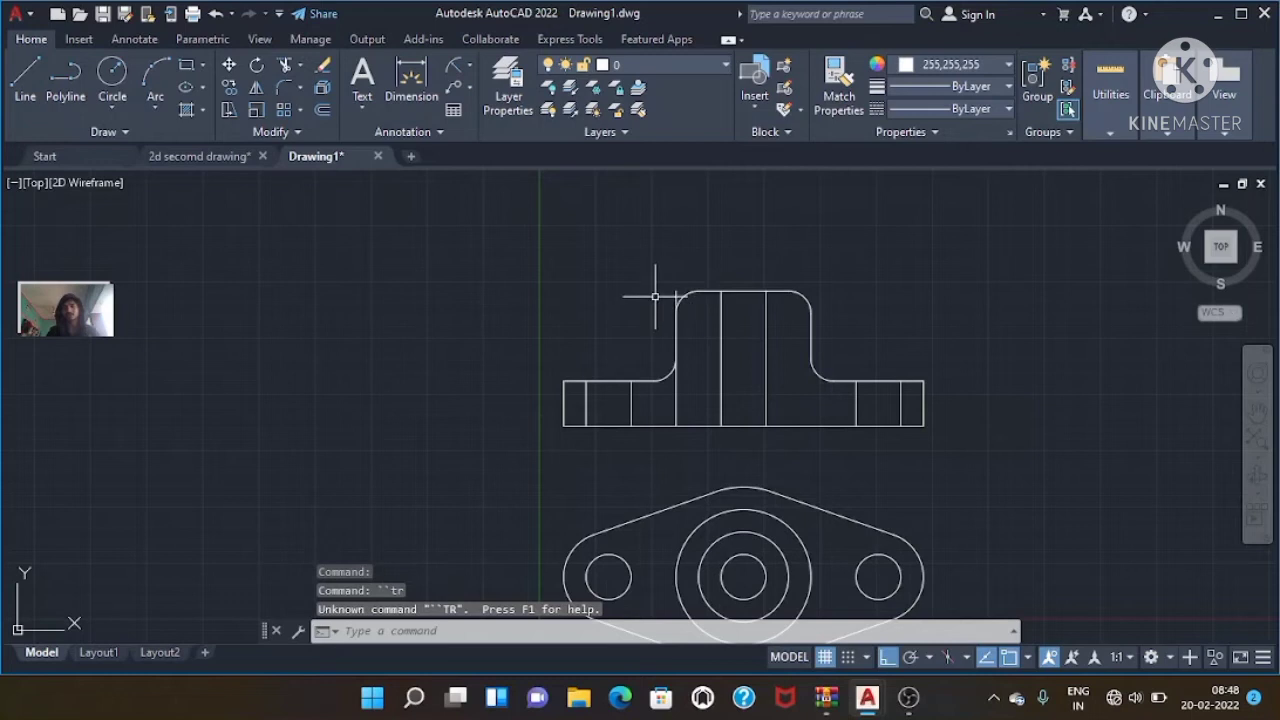
pyautogui.write('r')
pyautogui.press('Return')
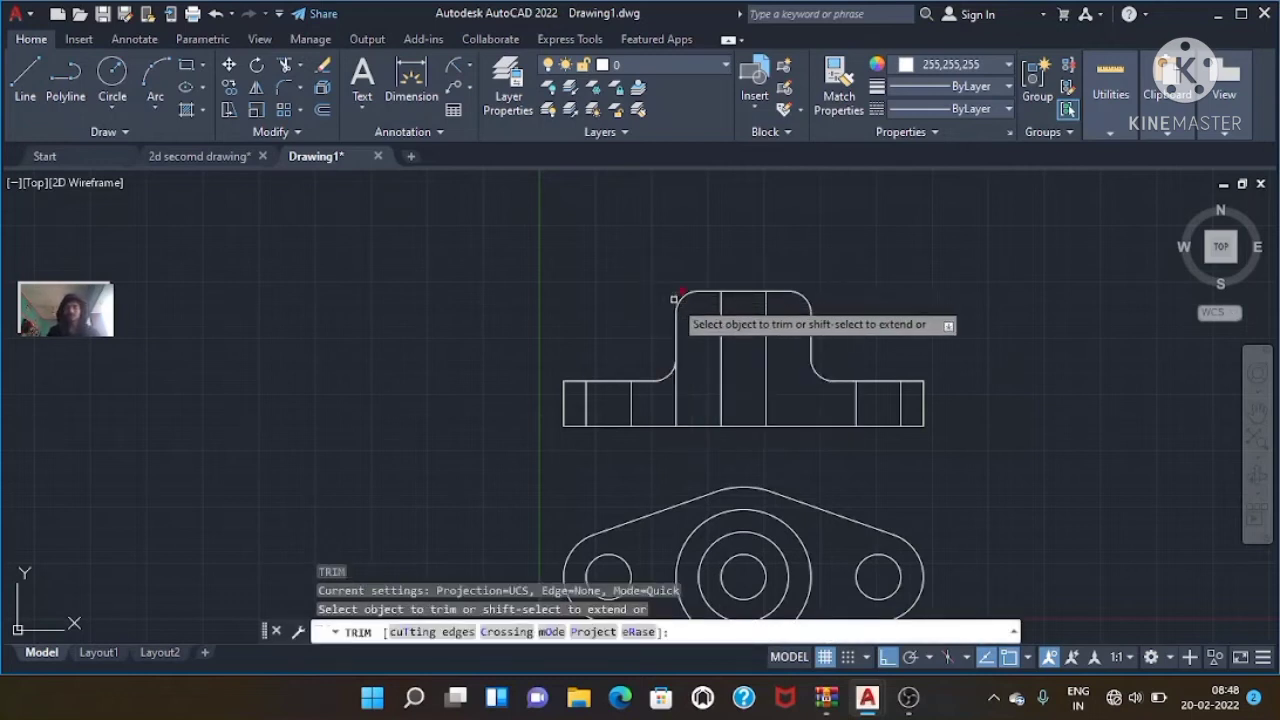
pyautogui.click(677, 295)
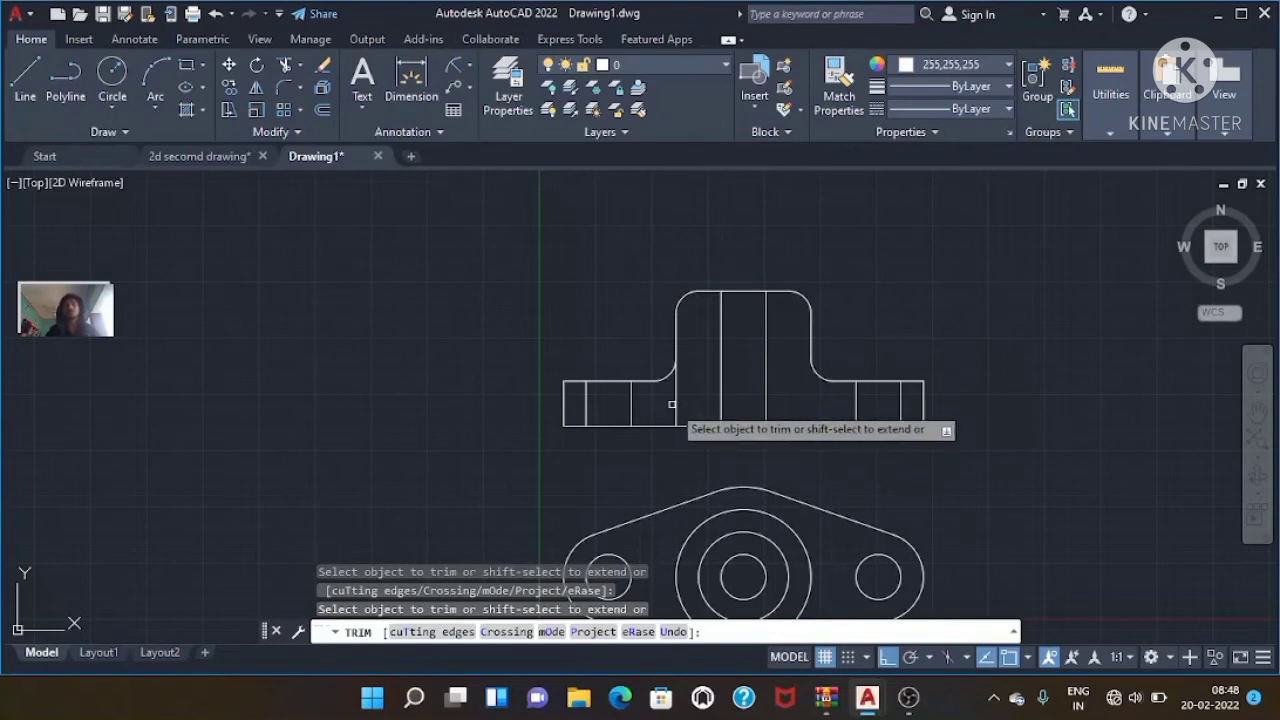
pyautogui.click(673, 401)
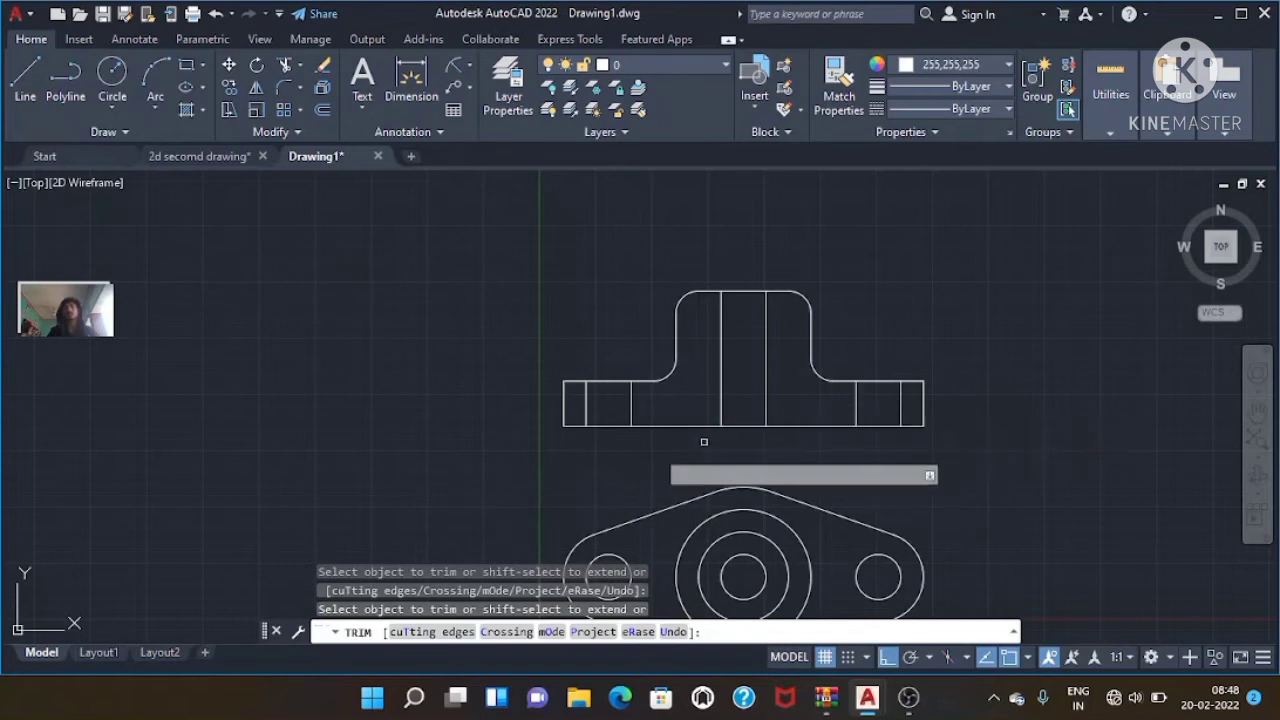
pyautogui.press('Escape')
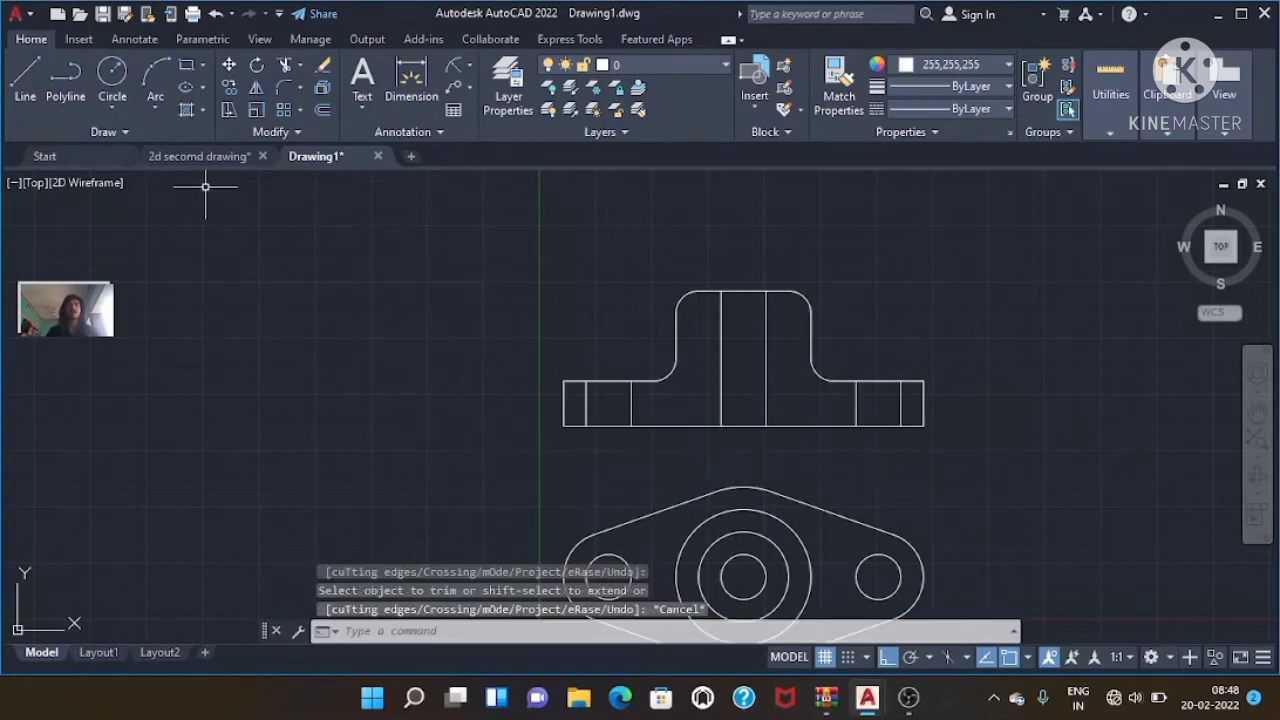
# - Compare against the reference drawing again and return to the bracket drawing
pyautogui.click(199, 156)
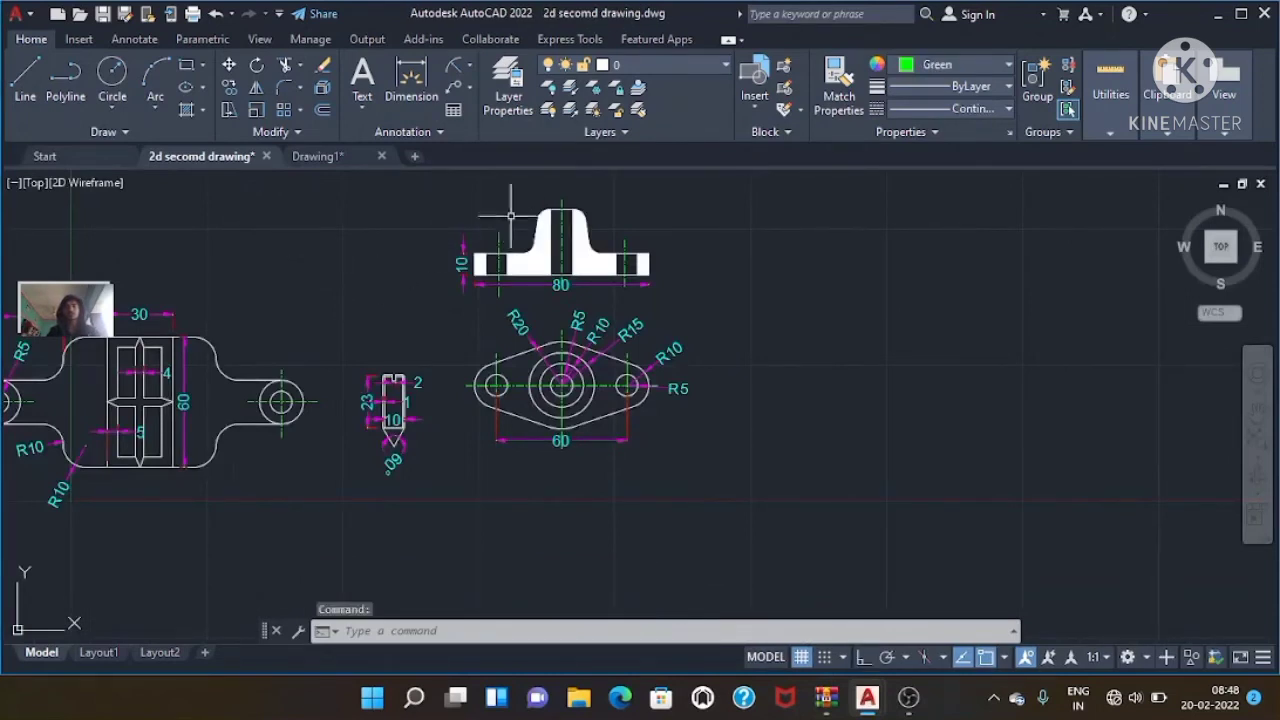
pyautogui.press('Escape')
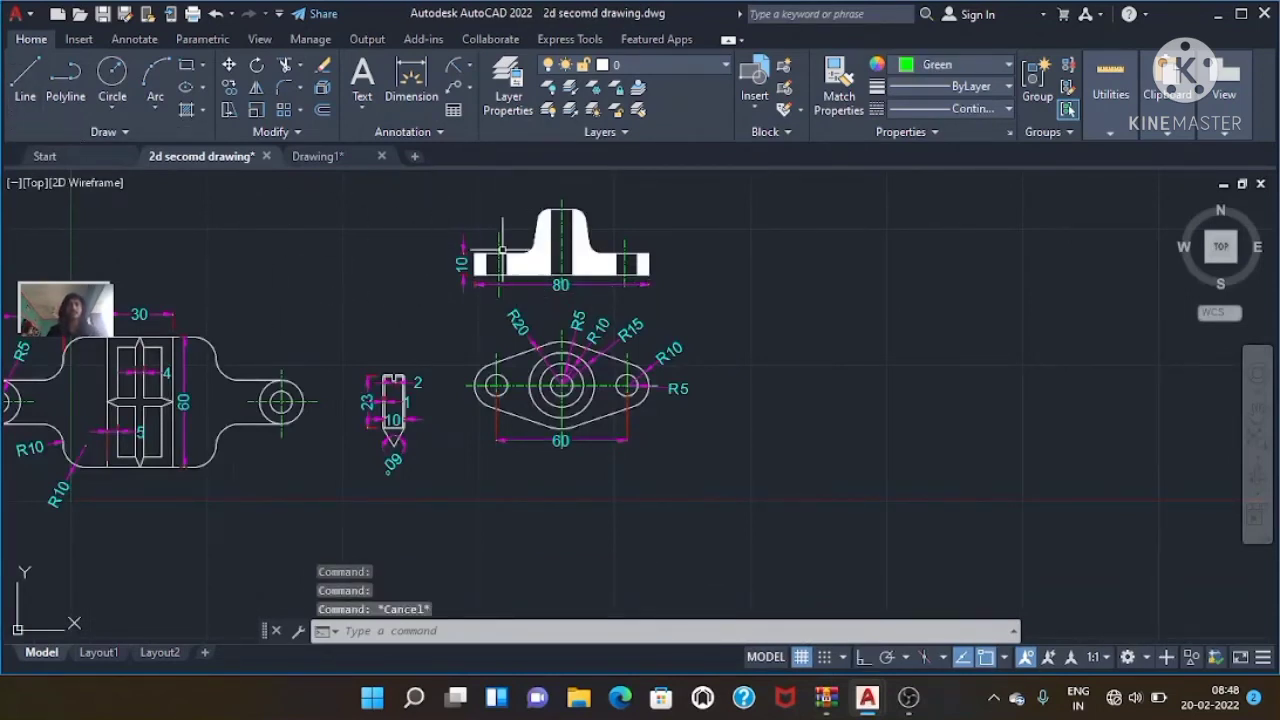
pyautogui.click(325, 157)
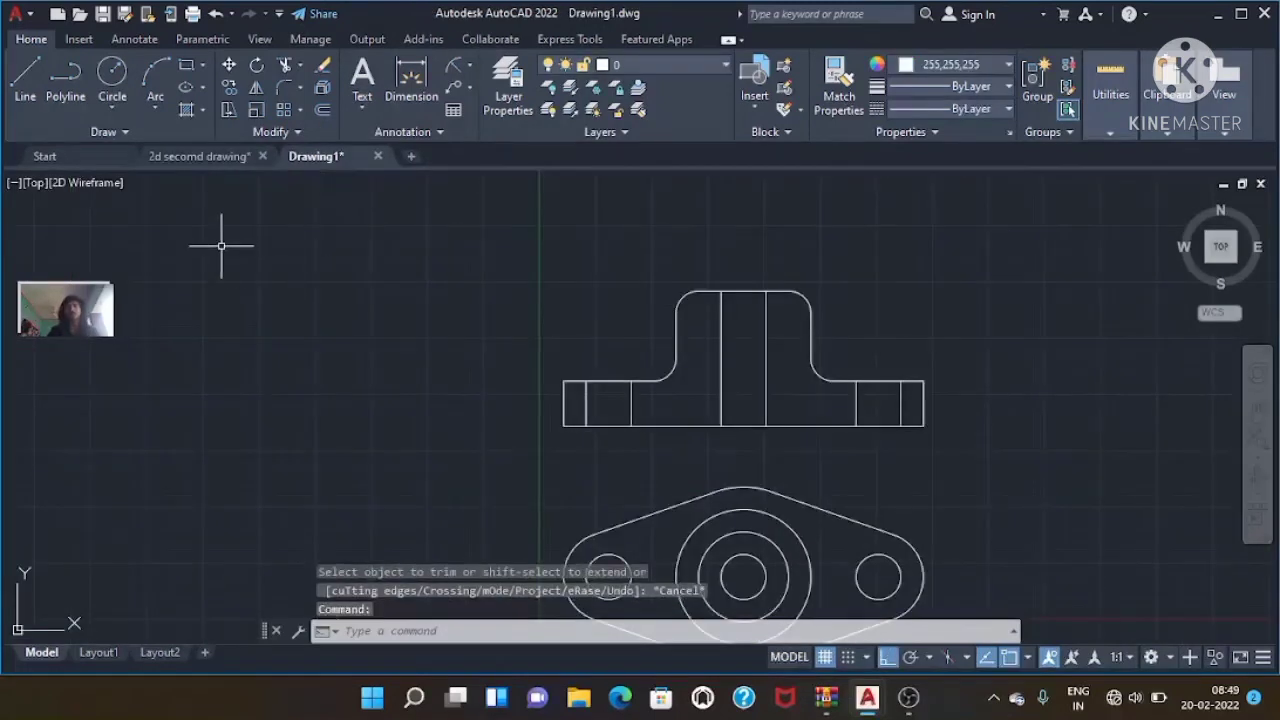
pyautogui.press('Escape')
pyautogui.press('Escape')
pyautogui.press('Escape')
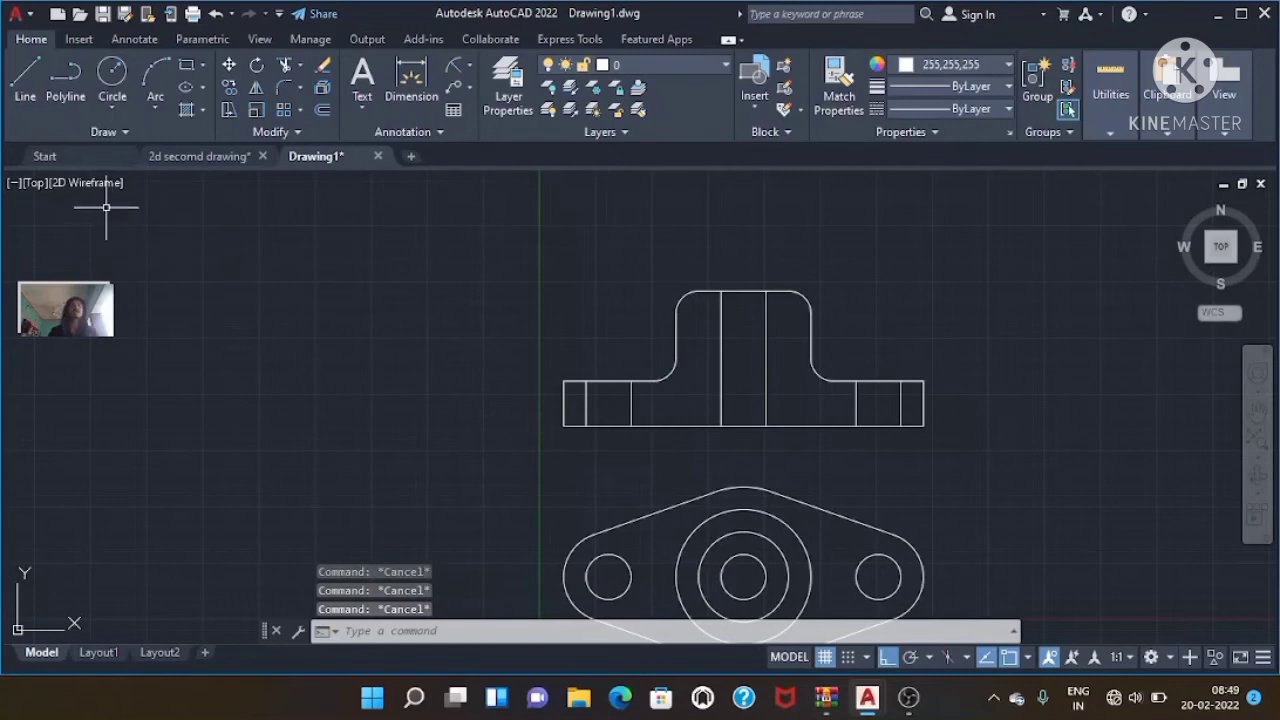
# - Hatch the four solid front-view regions with ANSI31, leaving the hole slots empty
pyautogui.click(204, 112)
pyautogui.click(209, 140)
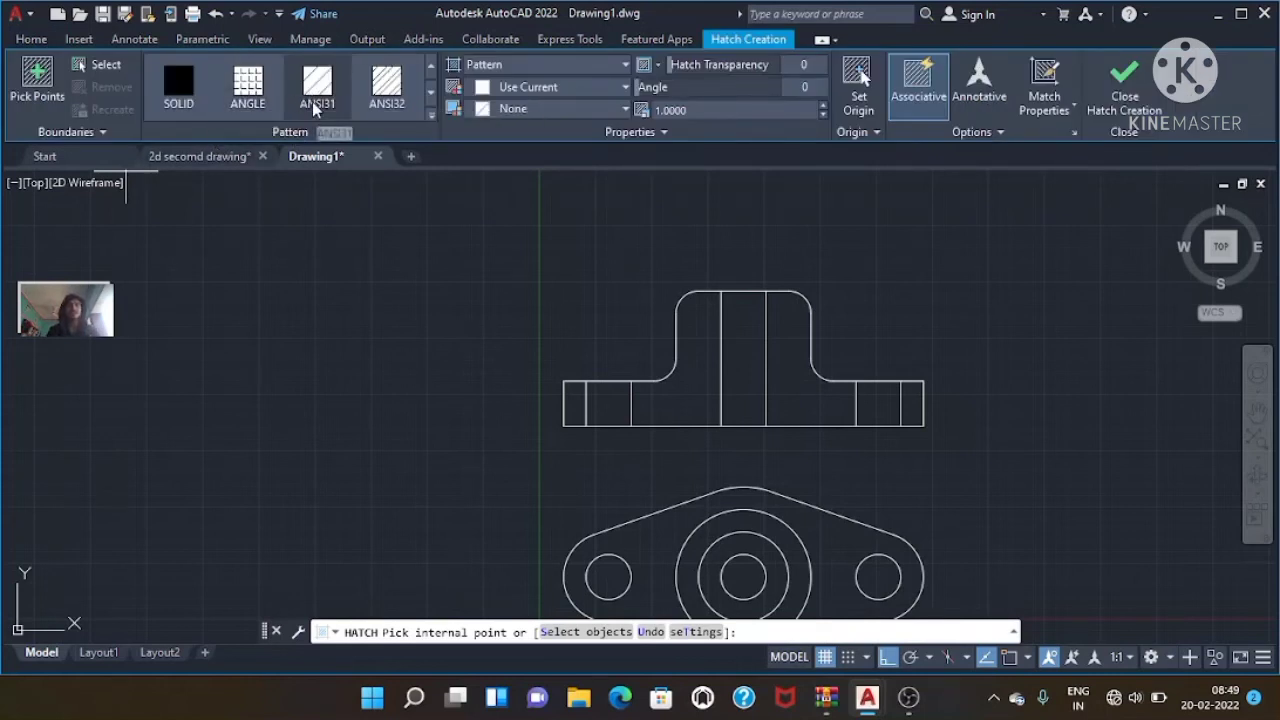
pyautogui.click(316, 104)
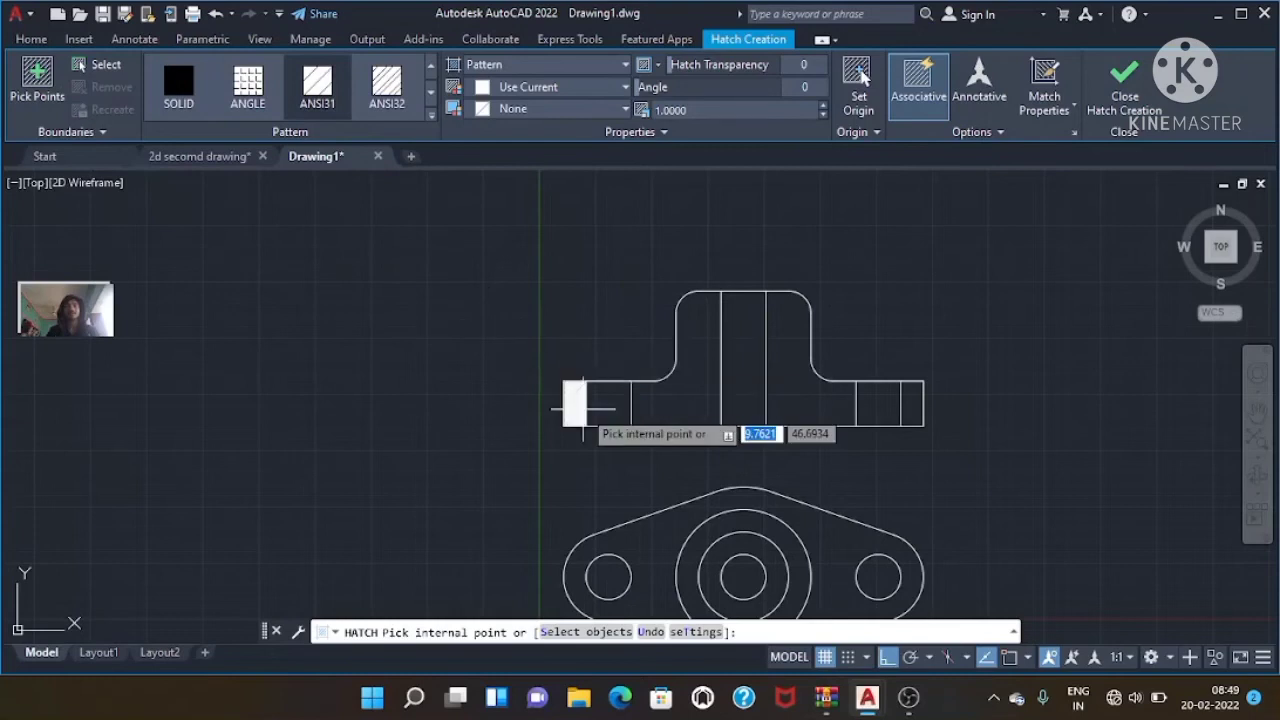
pyautogui.click(566, 406)
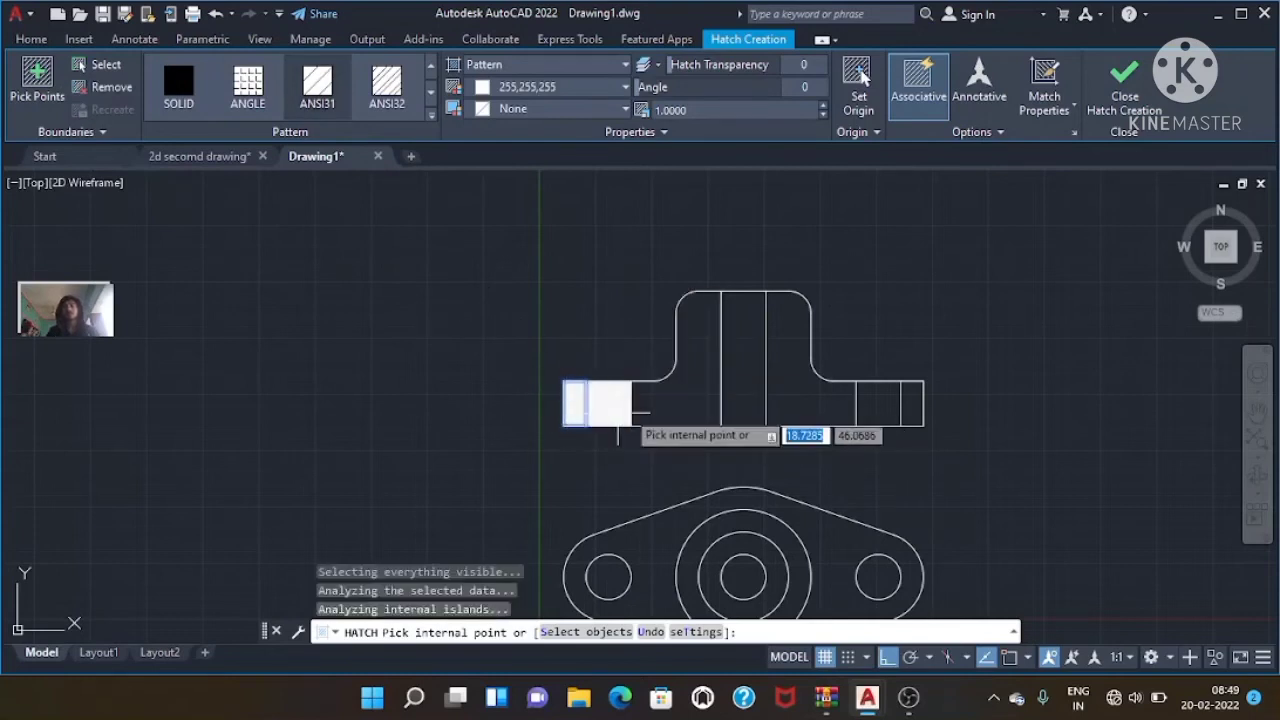
pyautogui.click(651, 404)
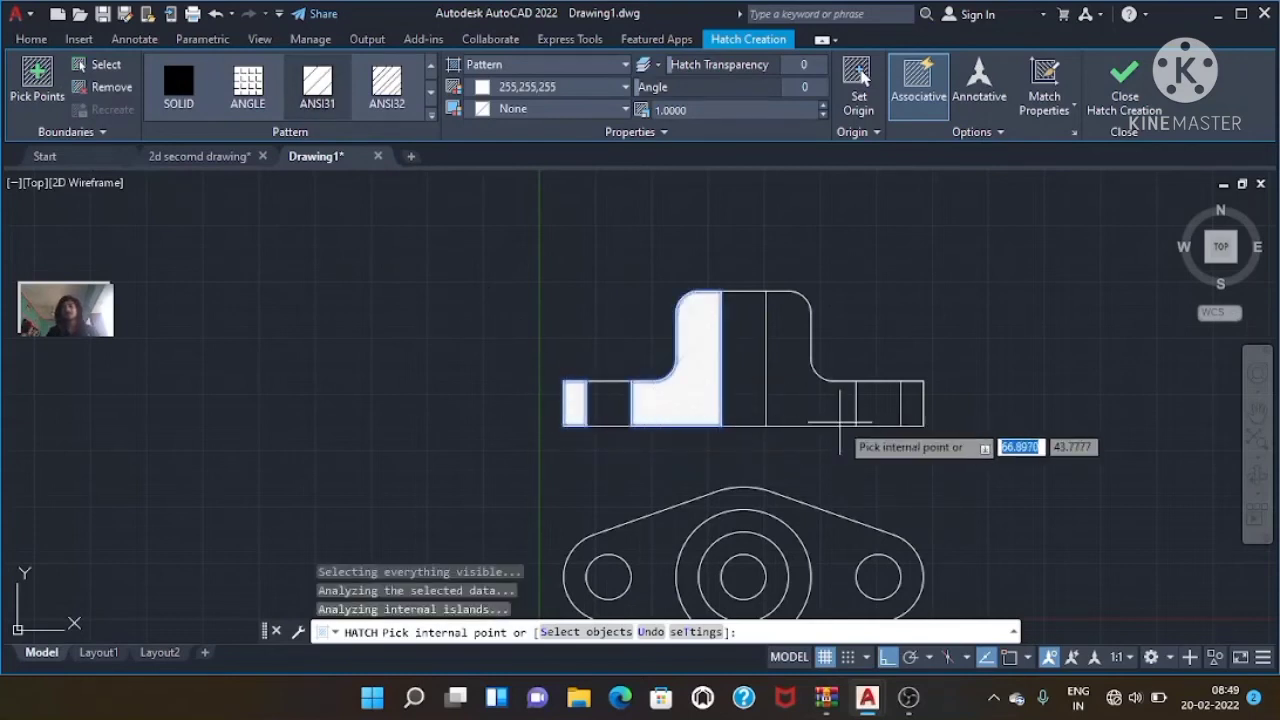
pyautogui.click(828, 405)
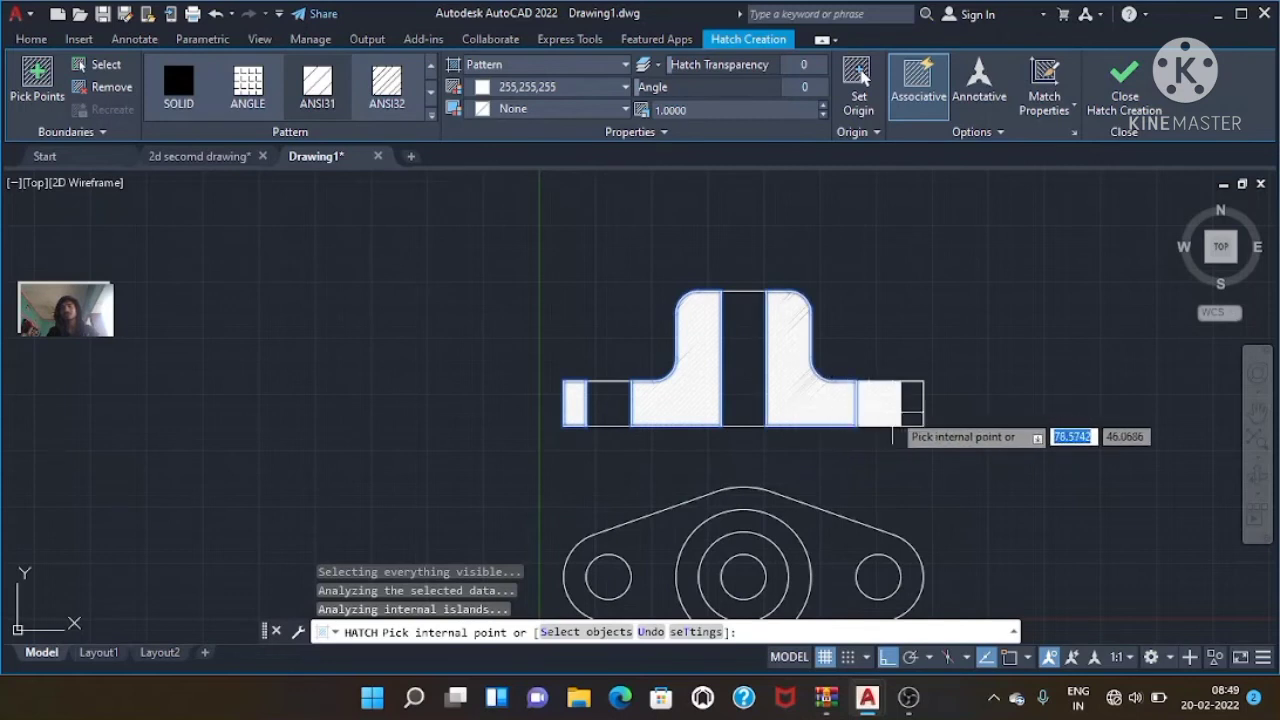
pyautogui.click(911, 400)
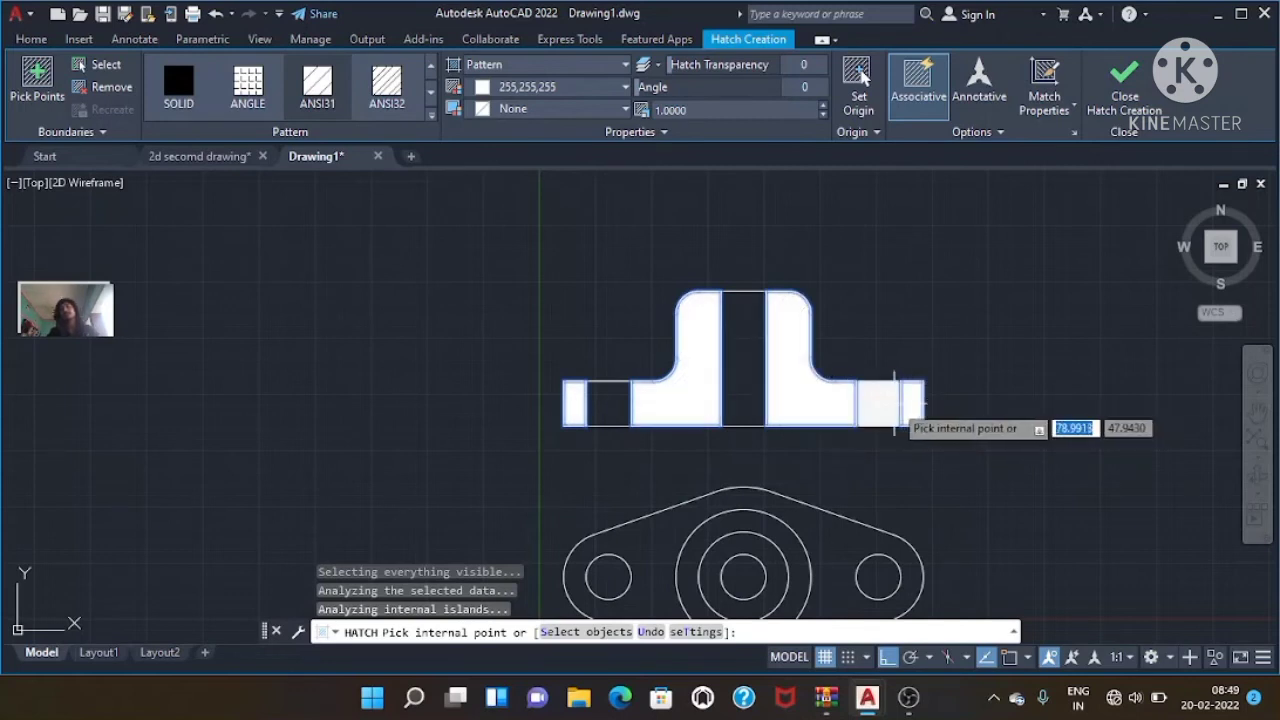
pyautogui.press('Escape')
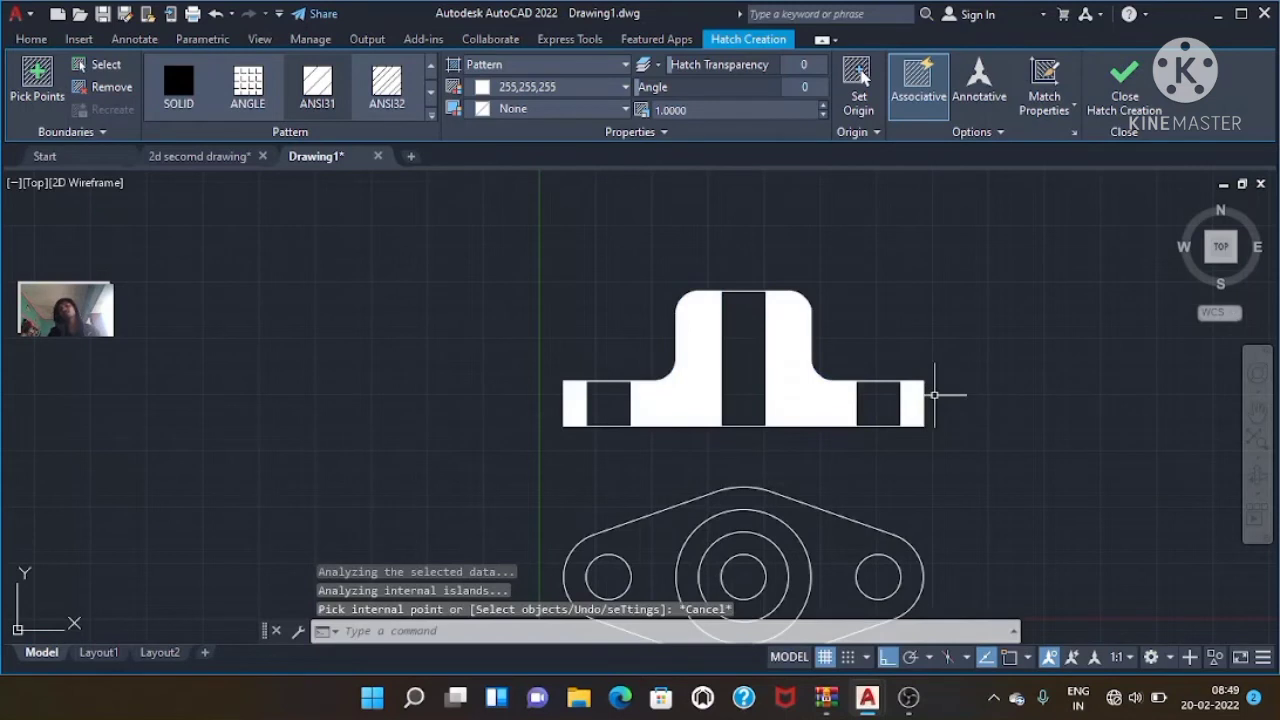
# - Set the current object colour to red (237,31,36) in the Properties panel
pyautogui.press('Escape')
pyautogui.press('Escape')
pyautogui.press('Escape')
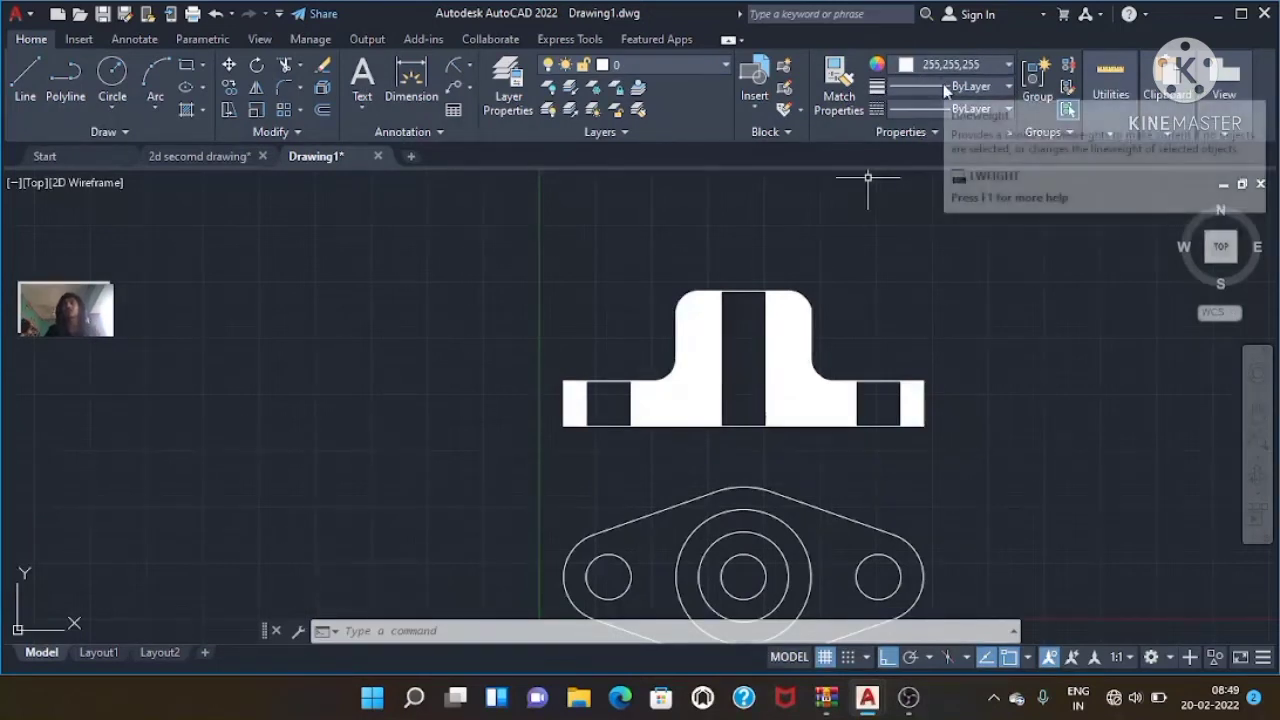
pyautogui.click(941, 131)
pyautogui.click(906, 64)
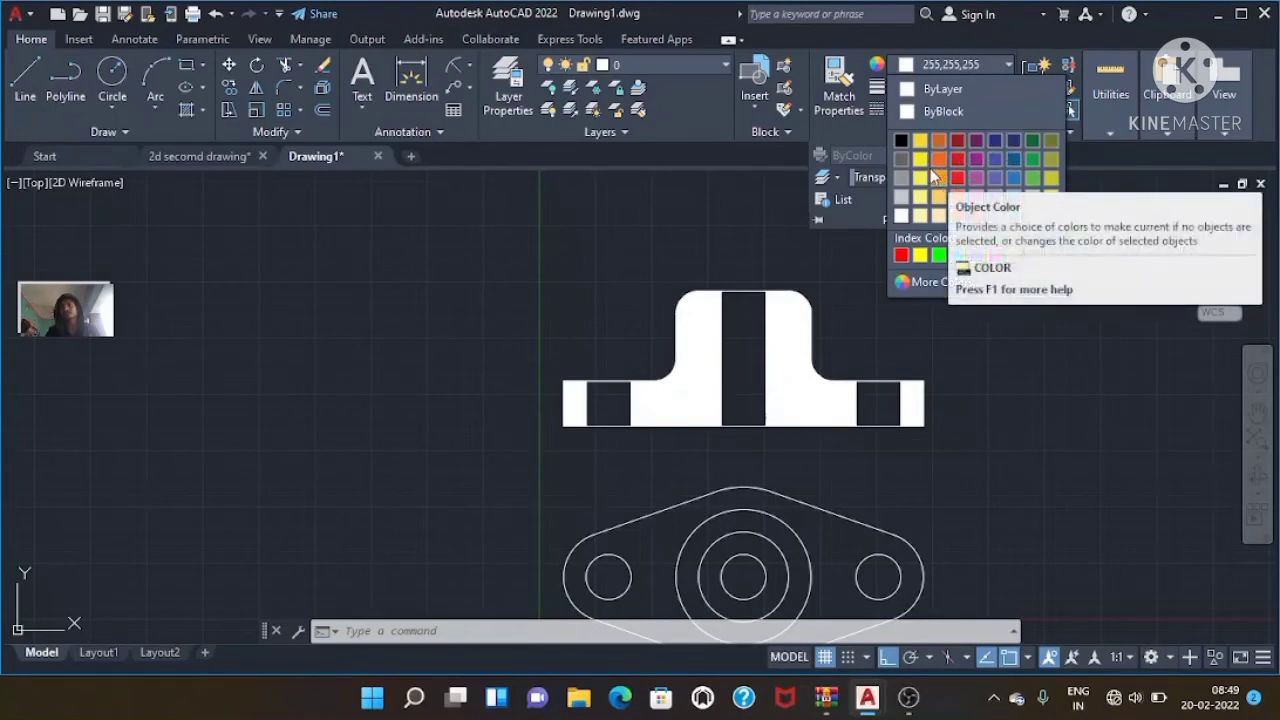
pyautogui.click(902, 143)
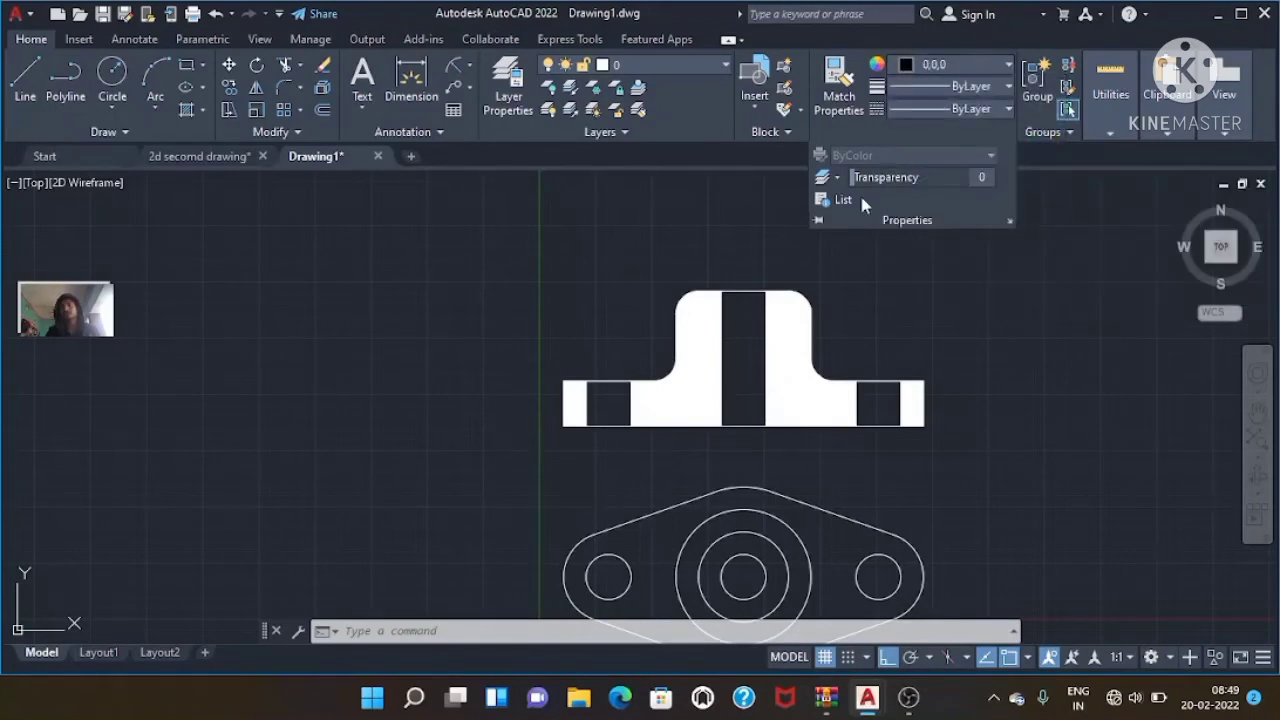
pyautogui.click(928, 64)
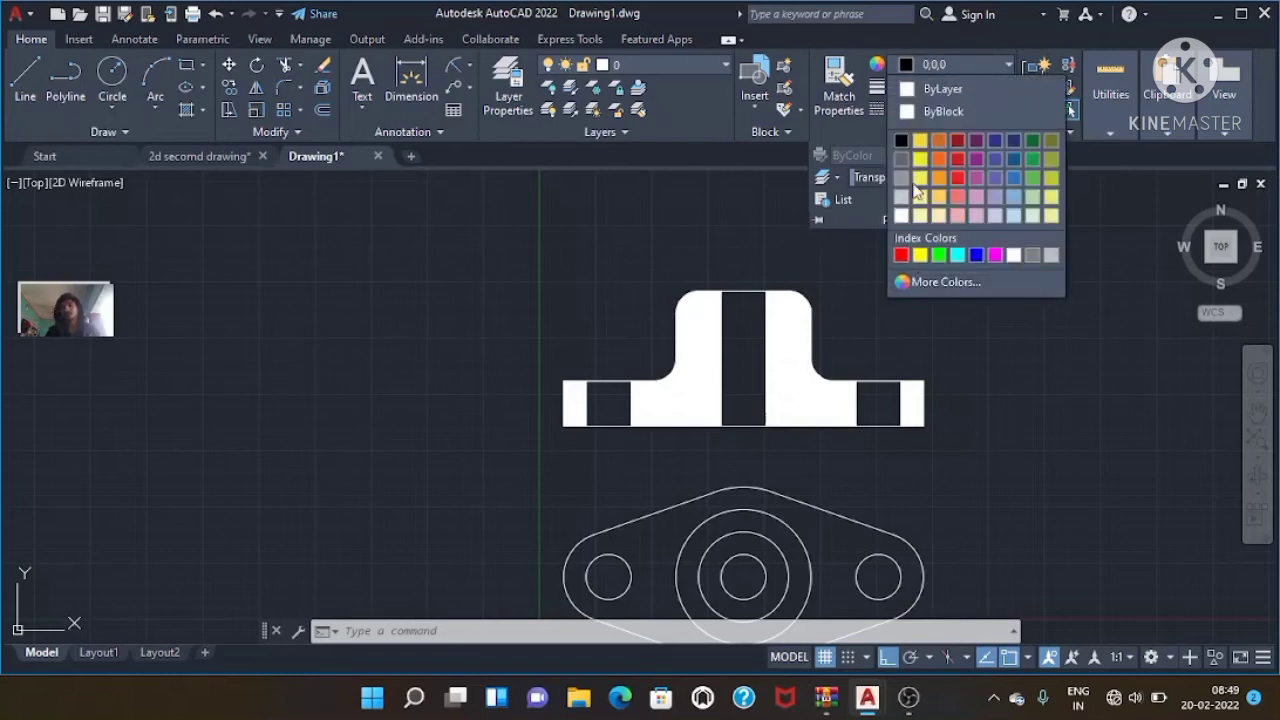
pyautogui.click(953, 181)
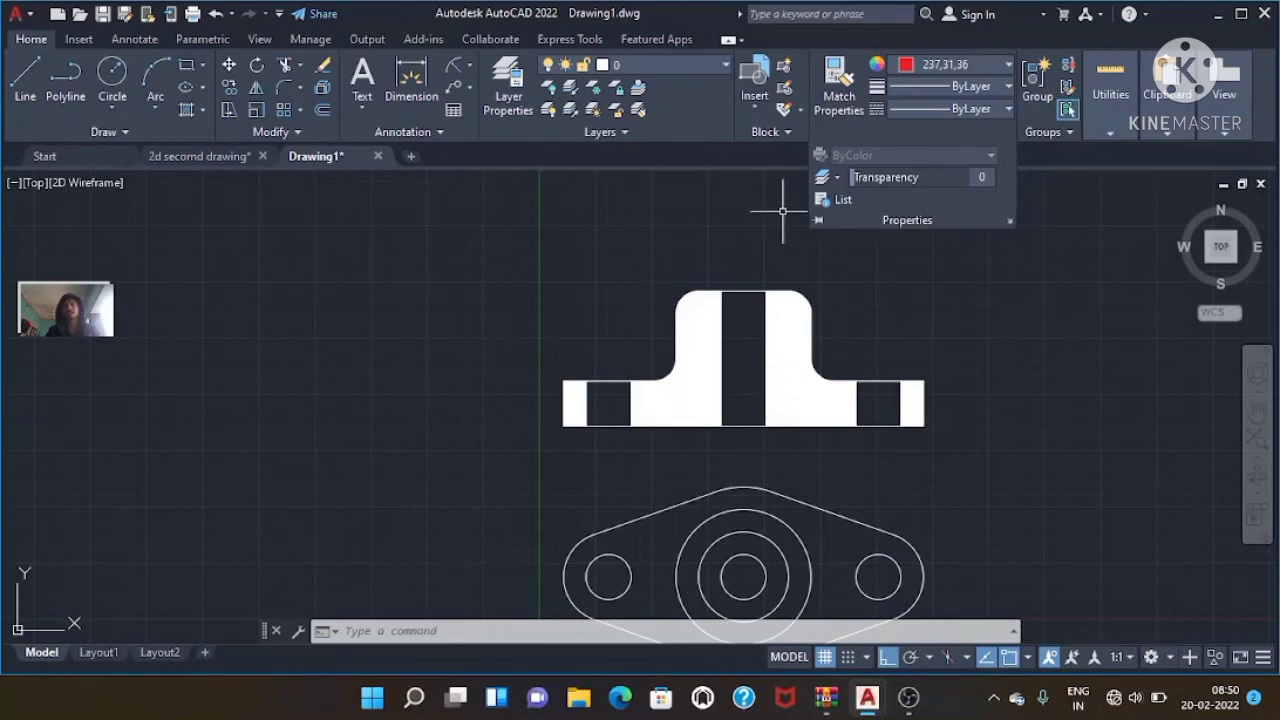
# - Look over the Linetype Manager's display options, then close it
pyautogui.click(1010, 110)
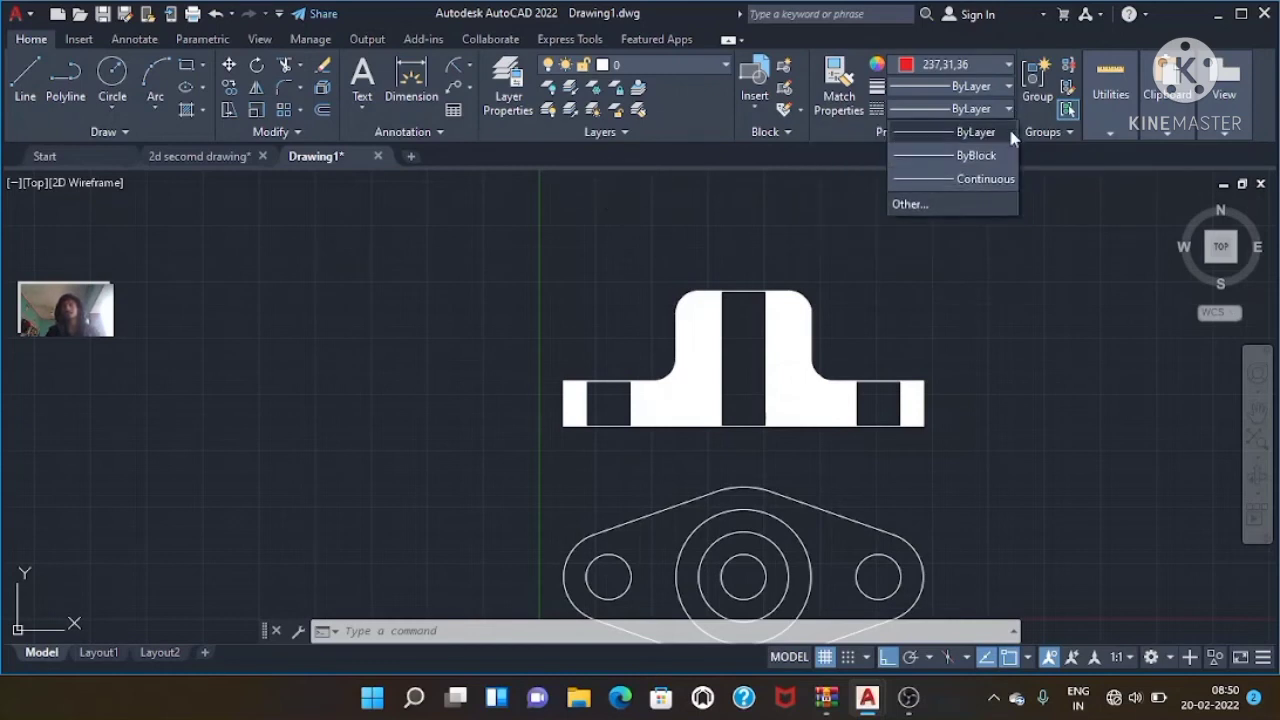
pyautogui.click(967, 194)
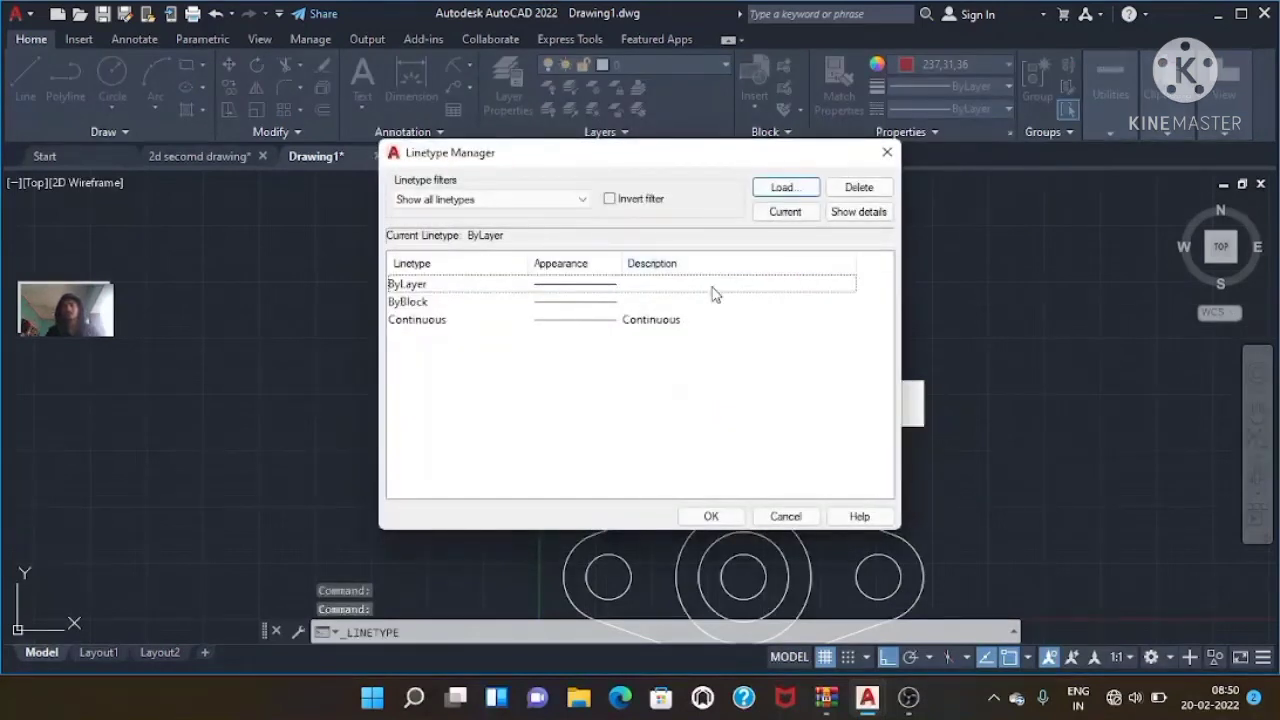
pyautogui.click(462, 197)
pyautogui.press('Escape')
pyautogui.press('Escape')
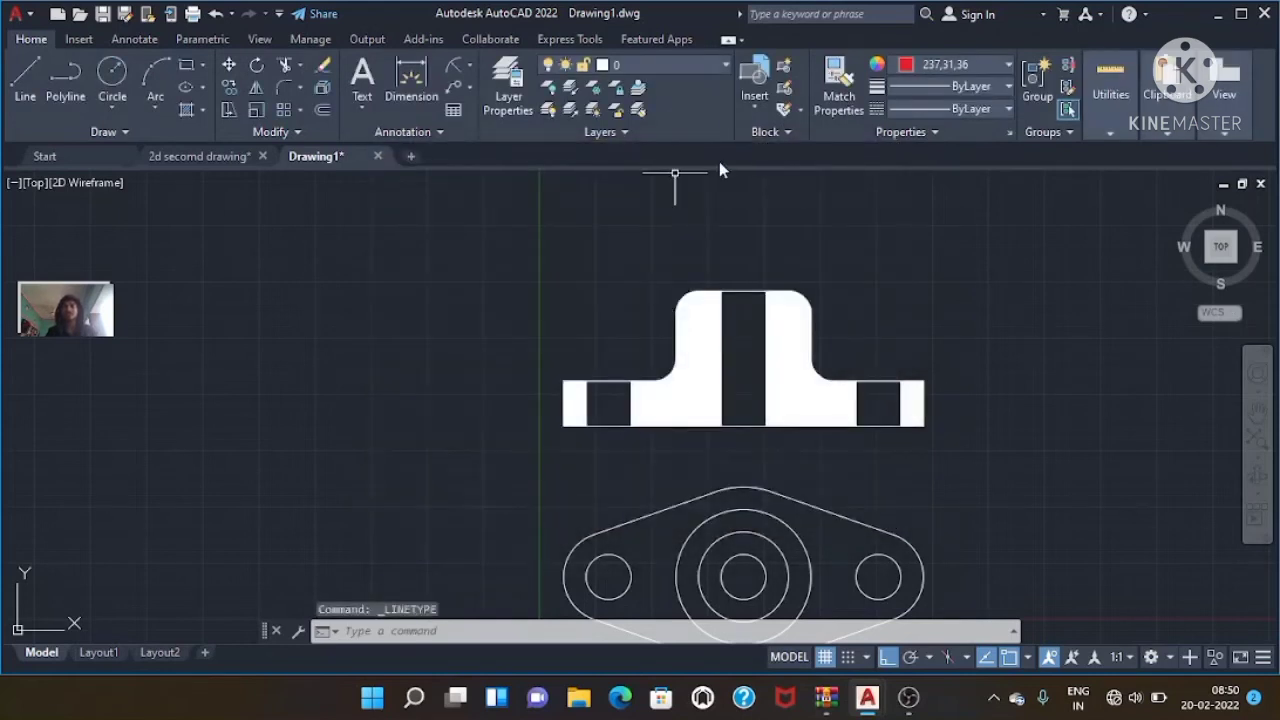
# - Reopen the Linetype Manager and browse the loadable linetypes for centre lines
pyautogui.click(985, 112)
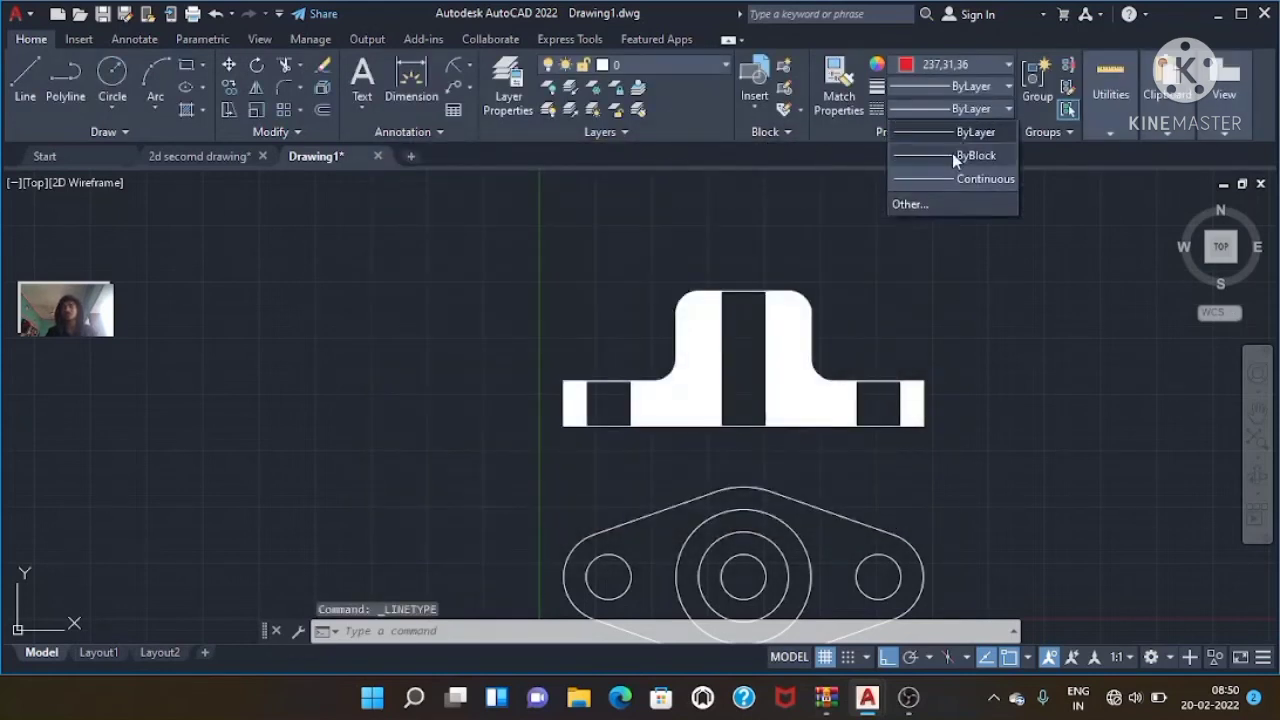
pyautogui.click(905, 203)
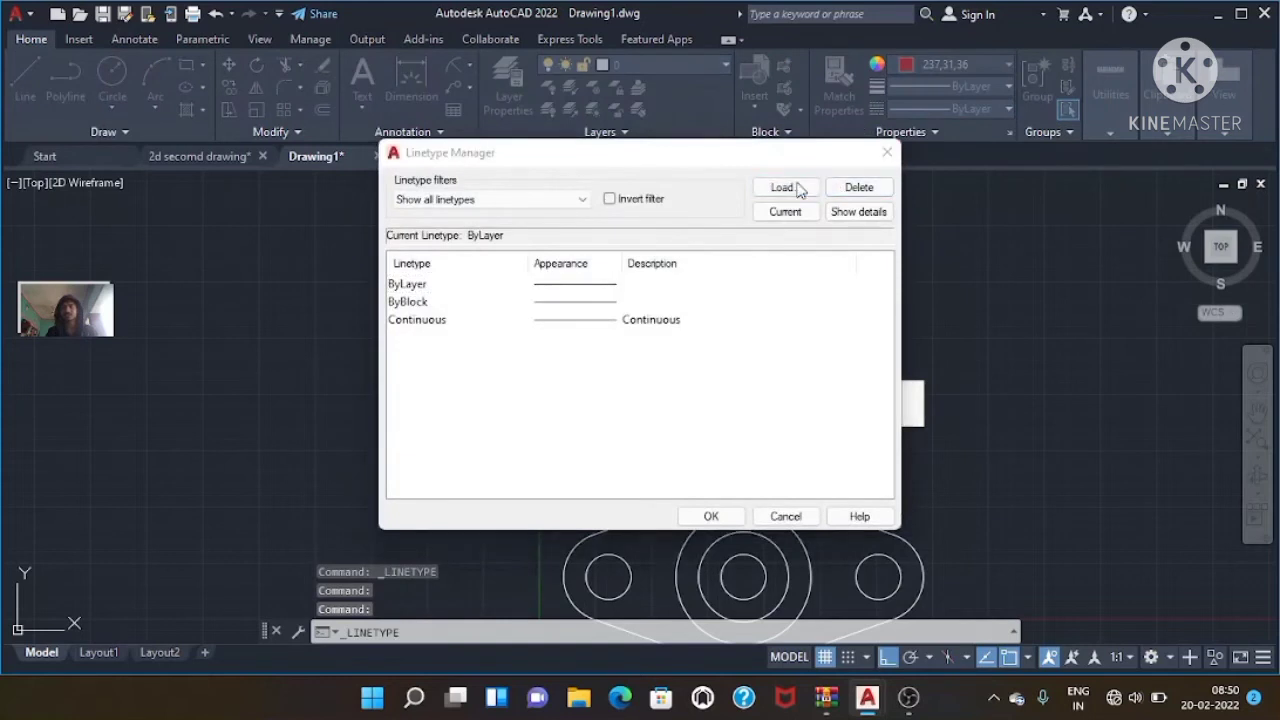
pyautogui.click(783, 187)
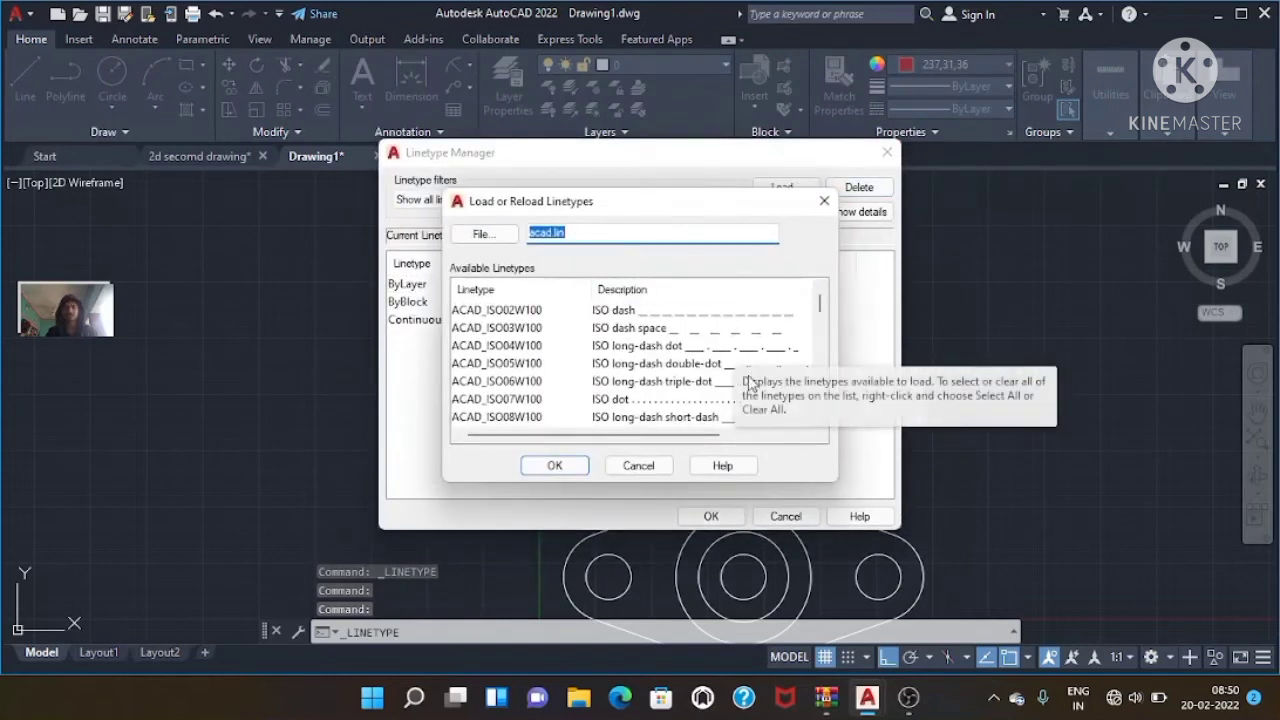
pyautogui.scroll(-1, 740, 378)
pyautogui.scroll(-1, 740, 378)
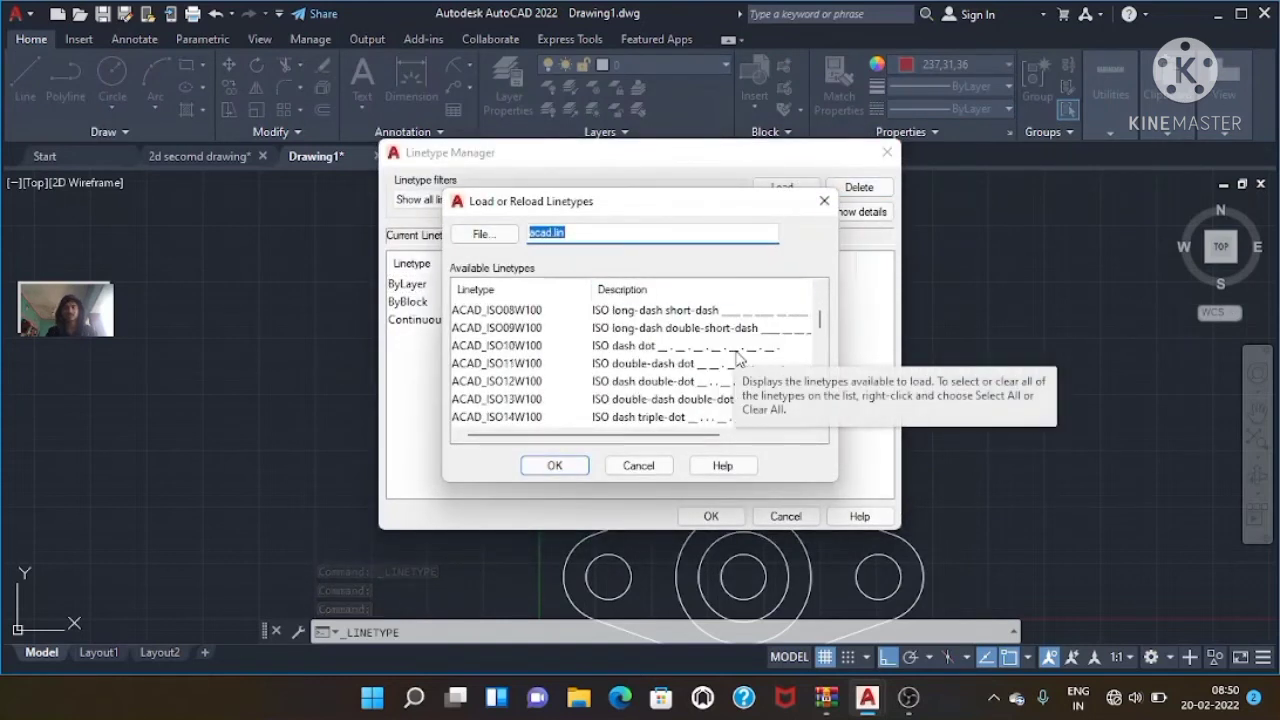
pyautogui.press('BackSpace')
pyautogui.write('centre')
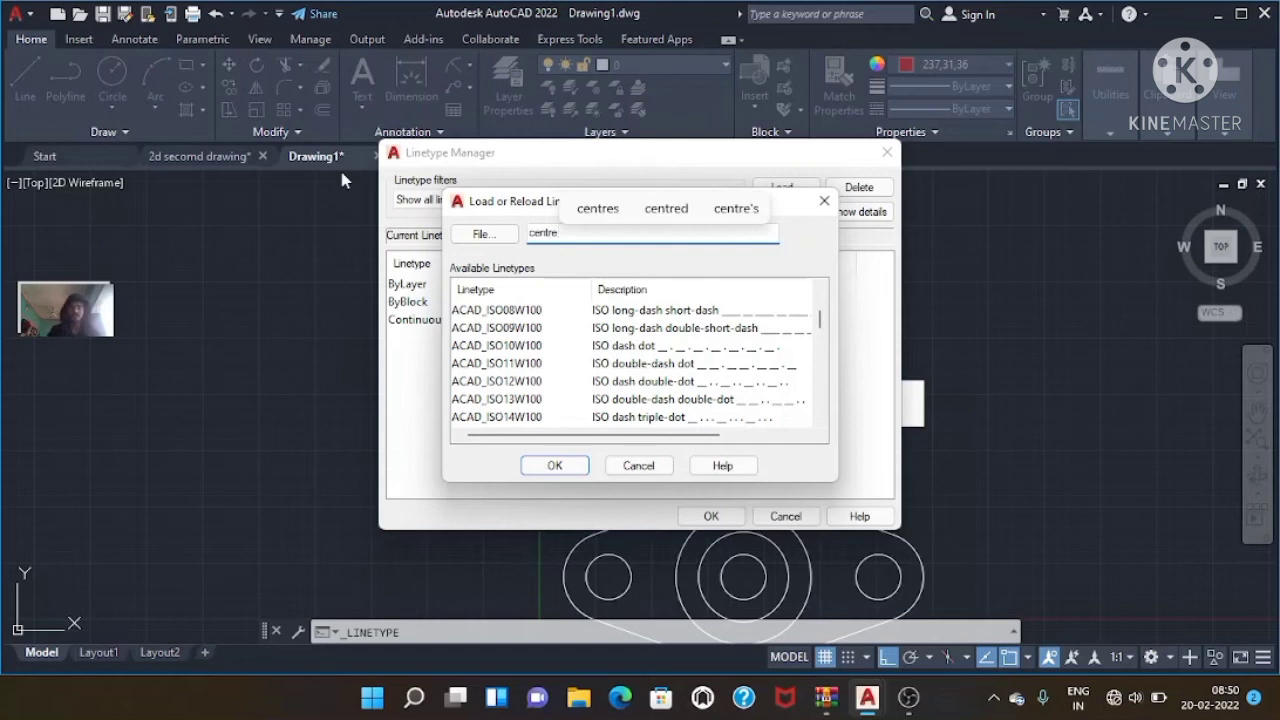
pyautogui.click(590, 211)
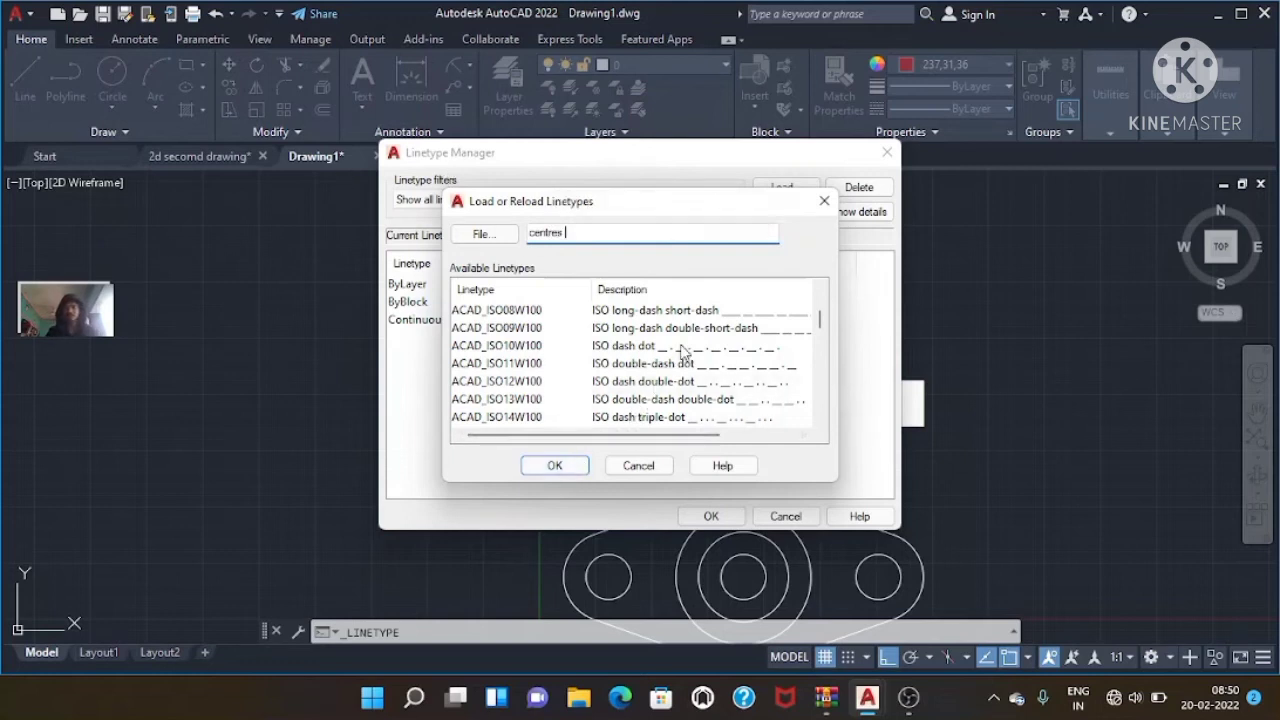
pyautogui.scroll(-2, 680, 362)
pyautogui.scroll(-1, 683, 363)
pyautogui.scroll(-1, 683, 363)
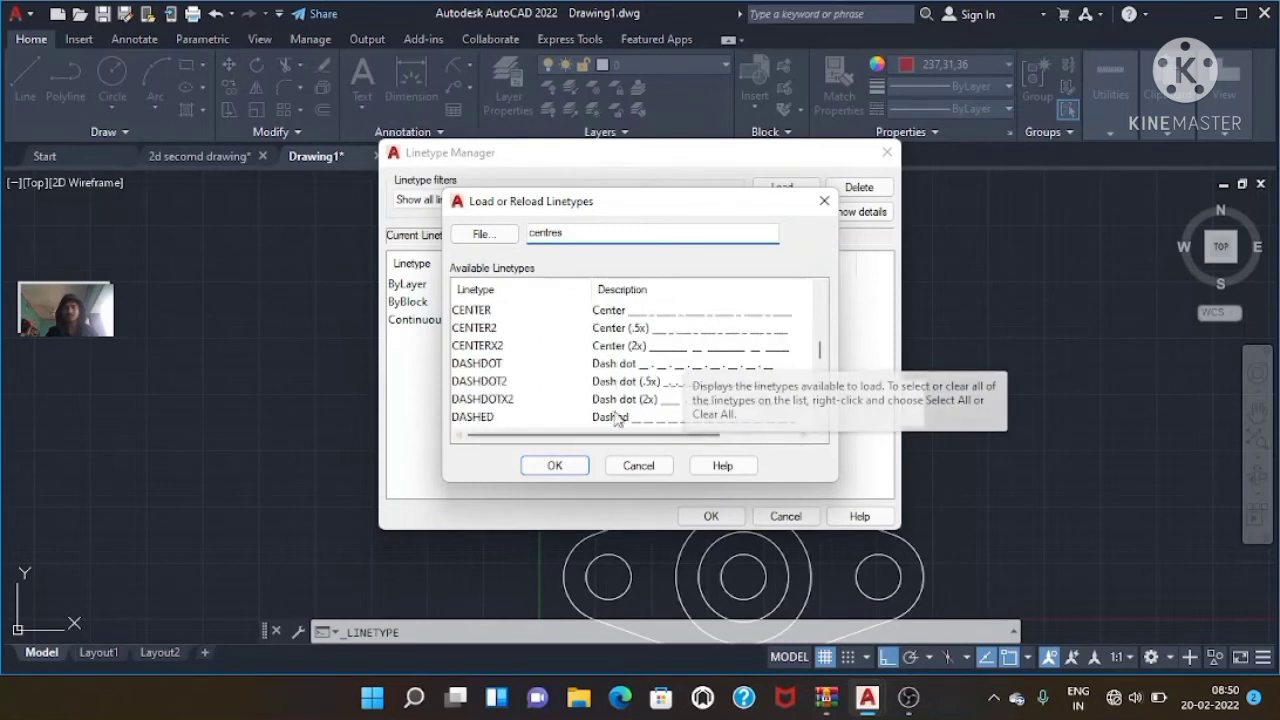
pyautogui.scroll(-3, 632, 393)
pyautogui.scroll(-2, 632, 393)
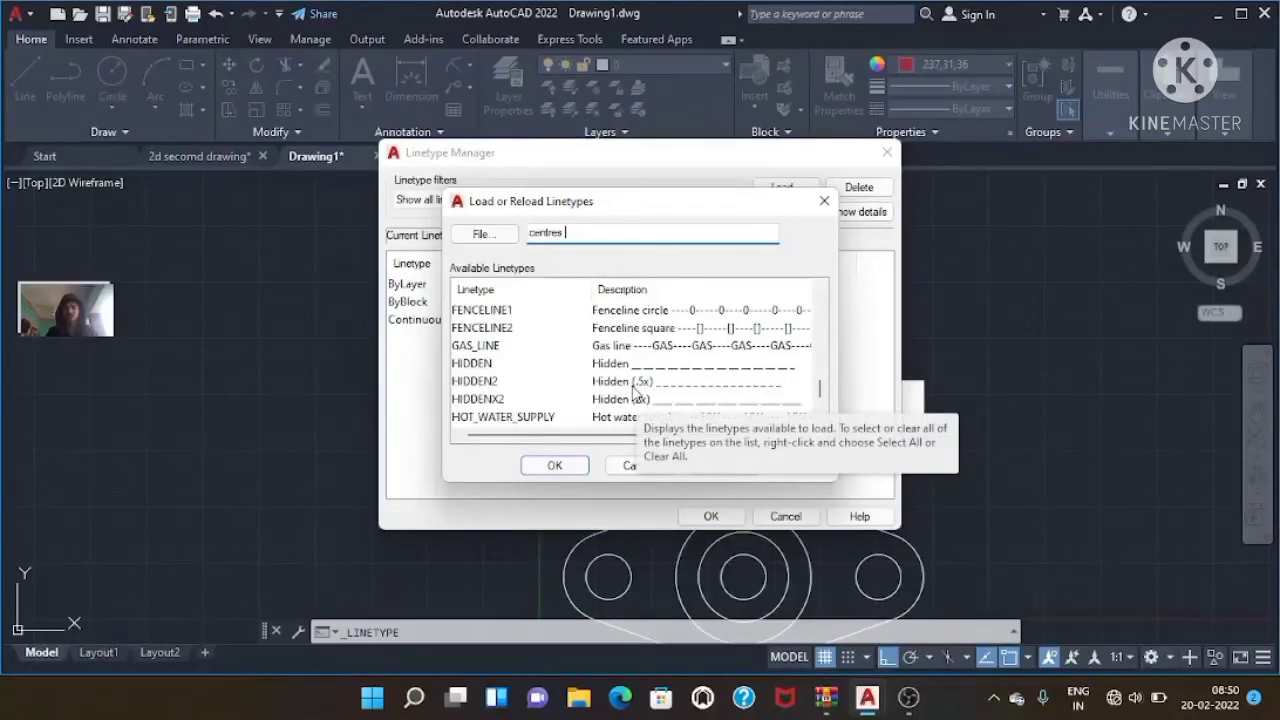
pyautogui.scroll(-2, 632, 393)
pyautogui.scroll(1, 632, 393)
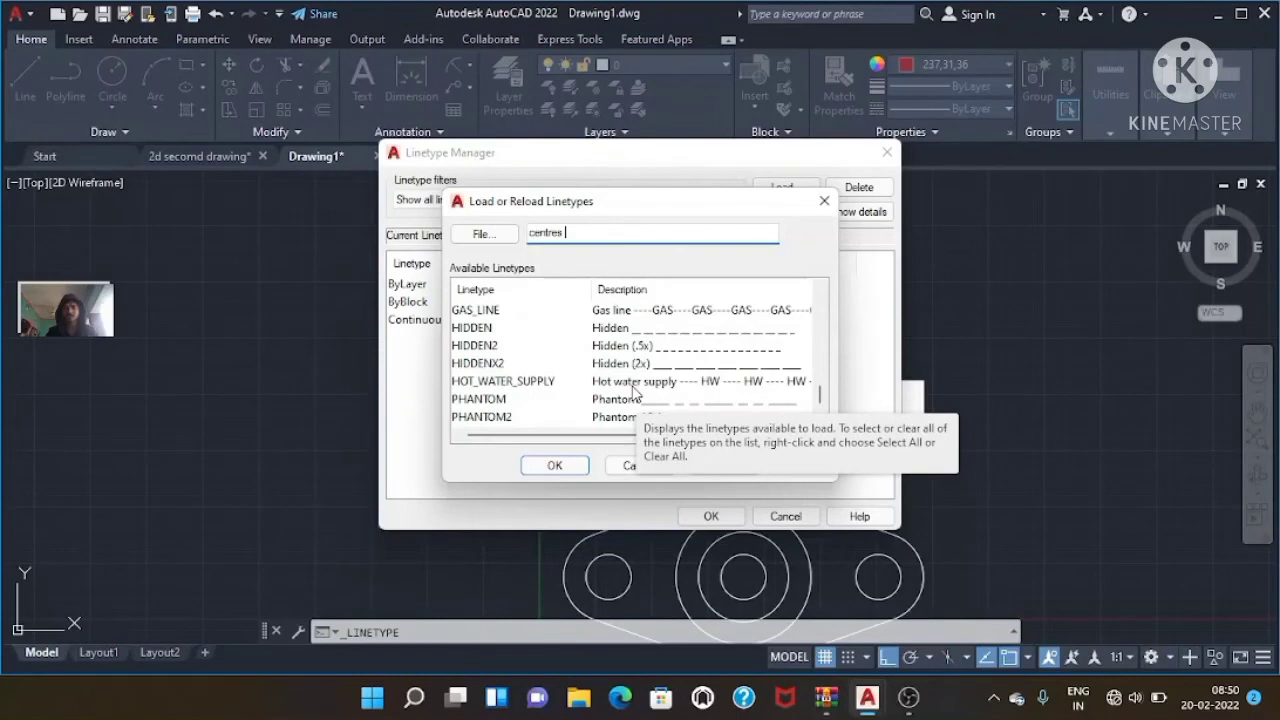
pyautogui.scroll(1, 645, 347)
pyautogui.scroll(1, 645, 347)
pyautogui.scroll(4, 645, 347)
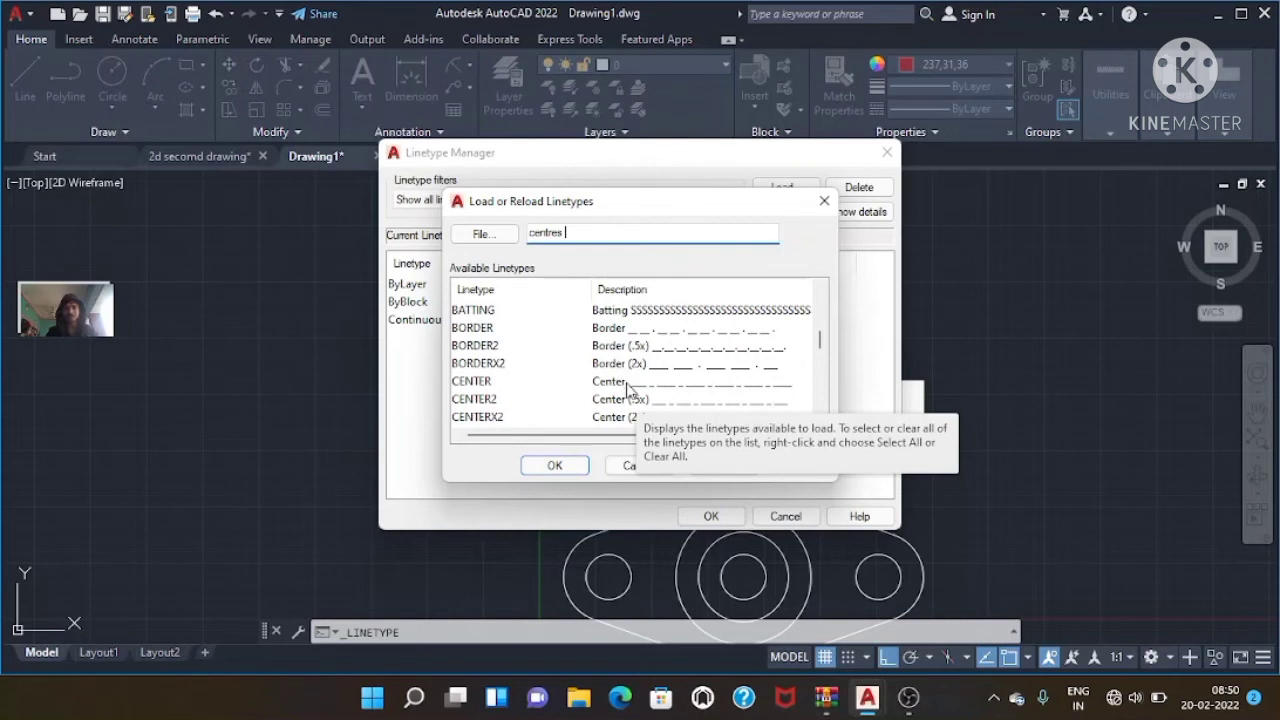
# - Load the CENTER2 linetype and close the Linetype Manager
pyautogui.click(628, 383)
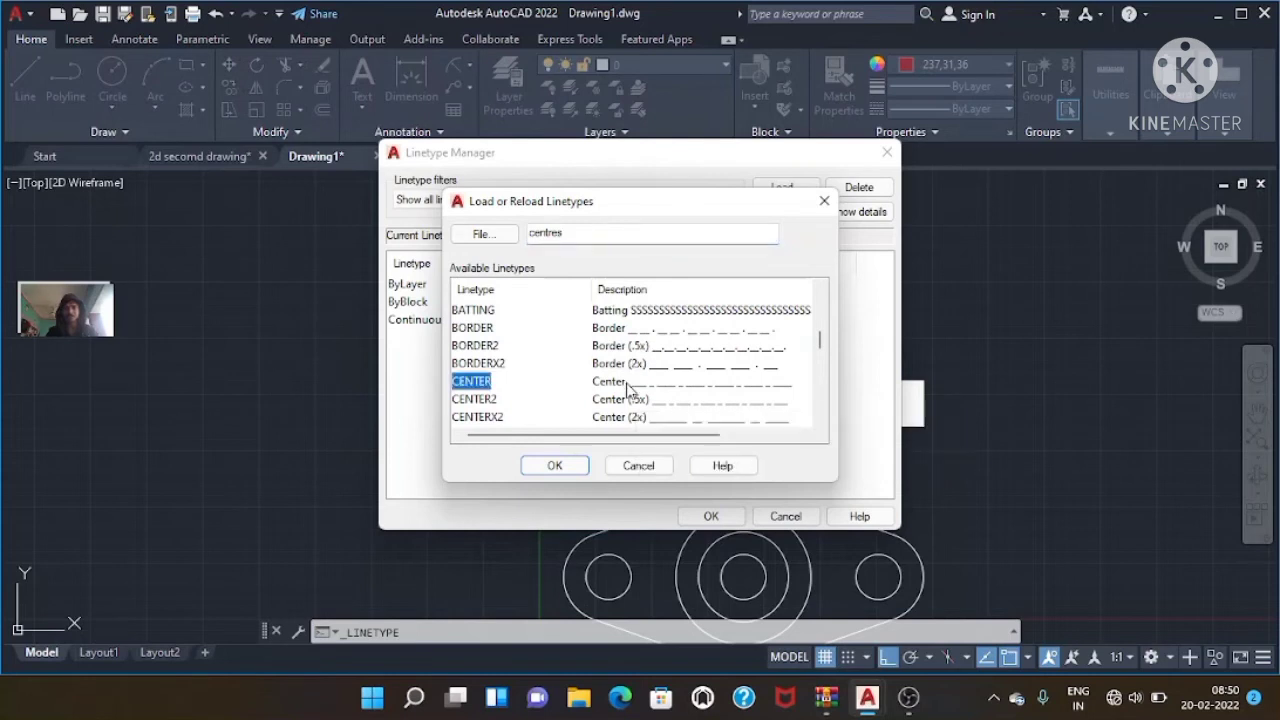
pyautogui.click(622, 405)
pyautogui.click(557, 471)
pyautogui.click(553, 468)
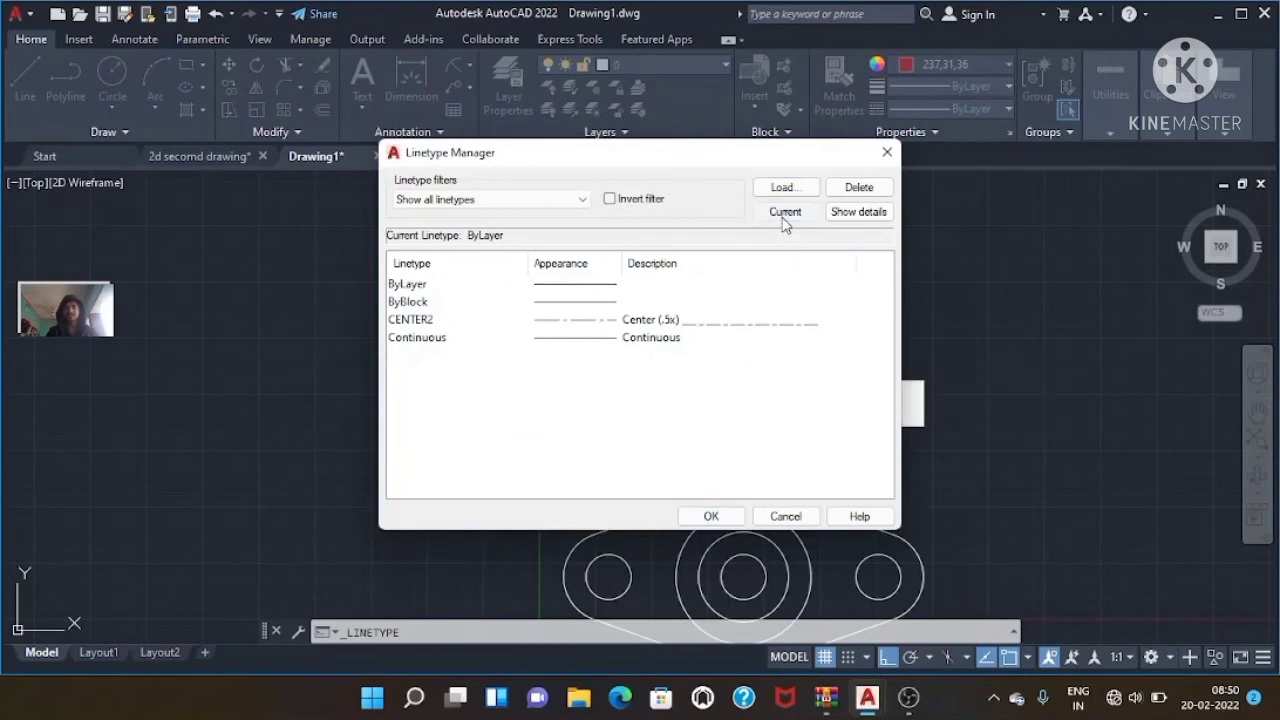
pyautogui.click(783, 214)
pyautogui.click(728, 389)
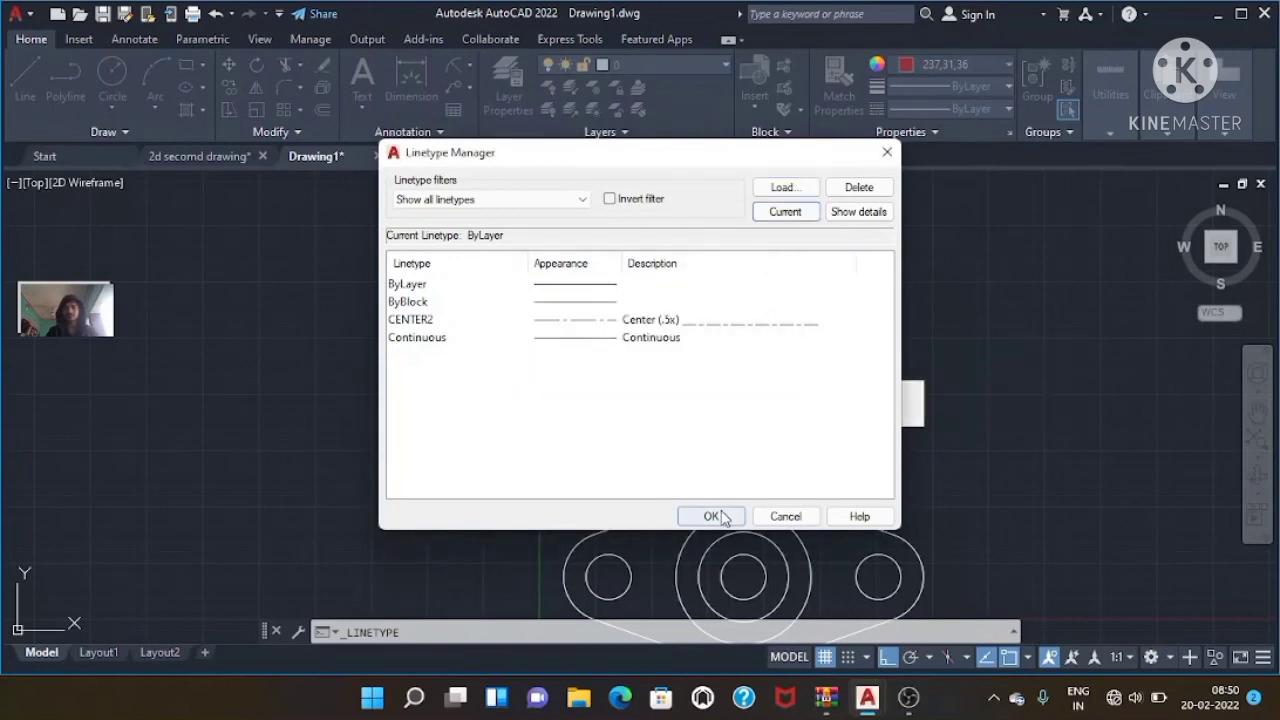
pyautogui.click(722, 516)
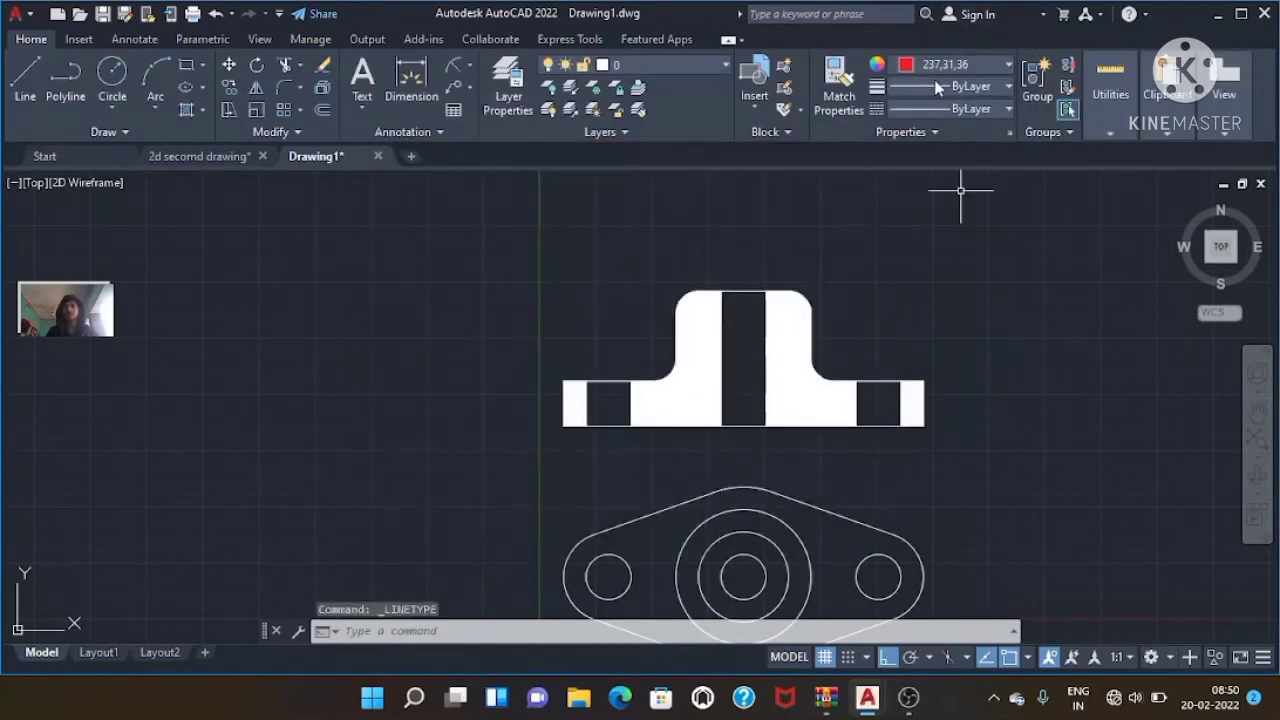
# - Make CENTER2 current and draw a vertical centerline through the middle hole slot
pyautogui.click(938, 110)
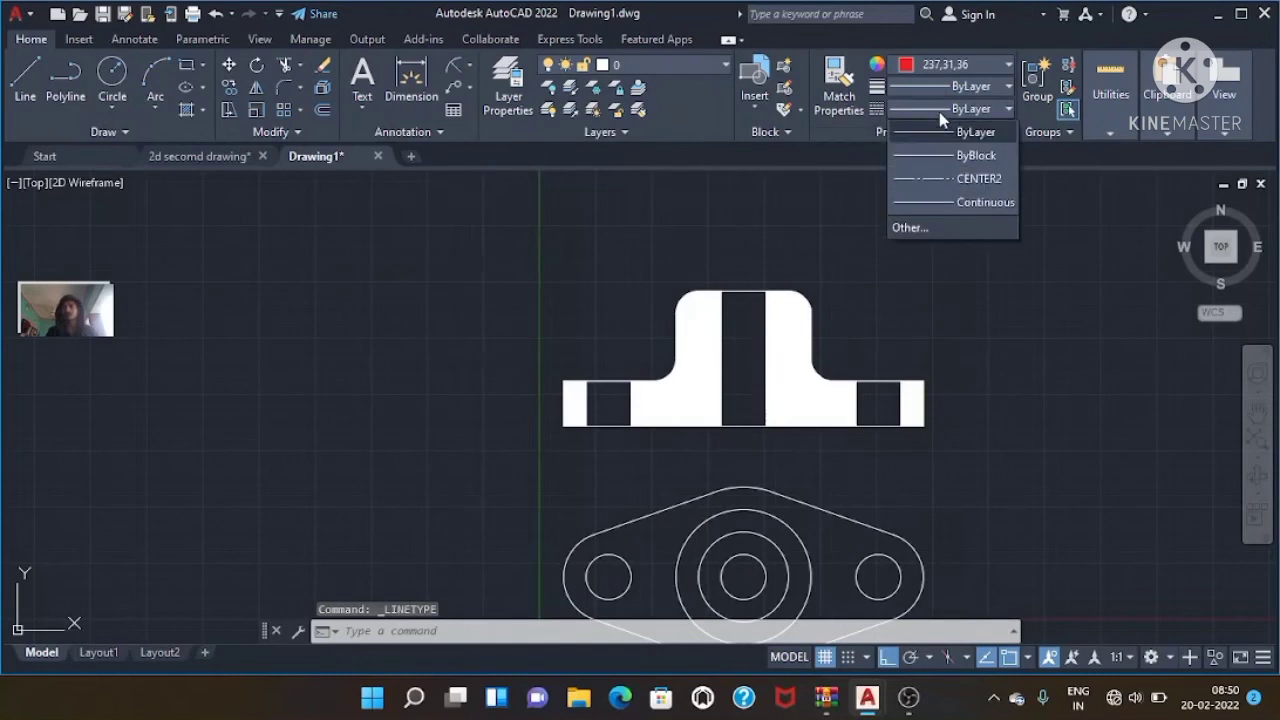
pyautogui.click(949, 180)
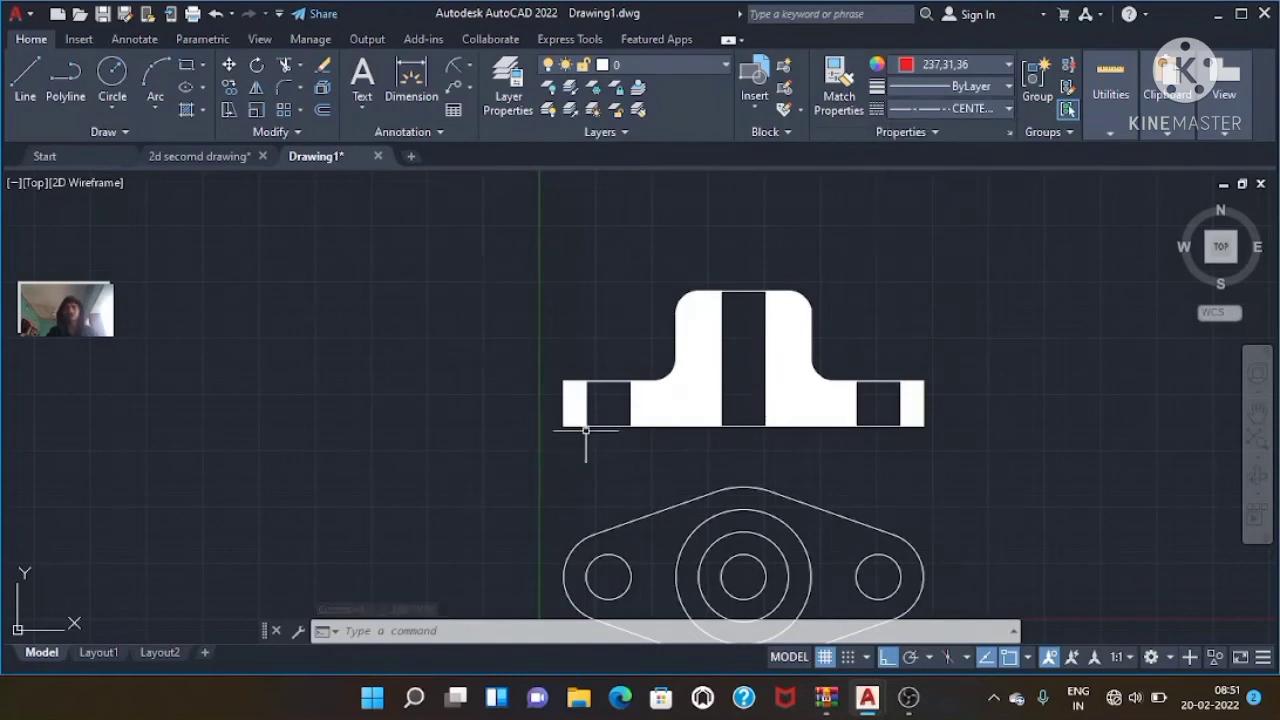
pyautogui.click(30, 72)
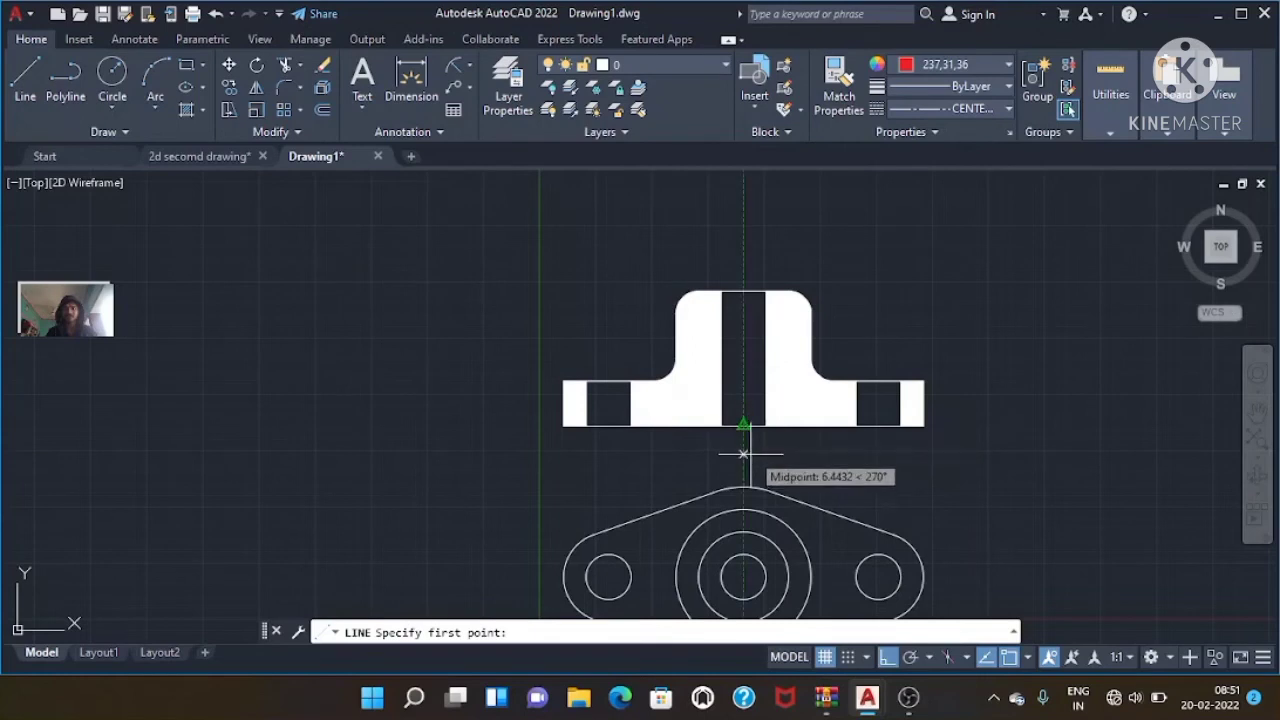
pyautogui.click(744, 442)
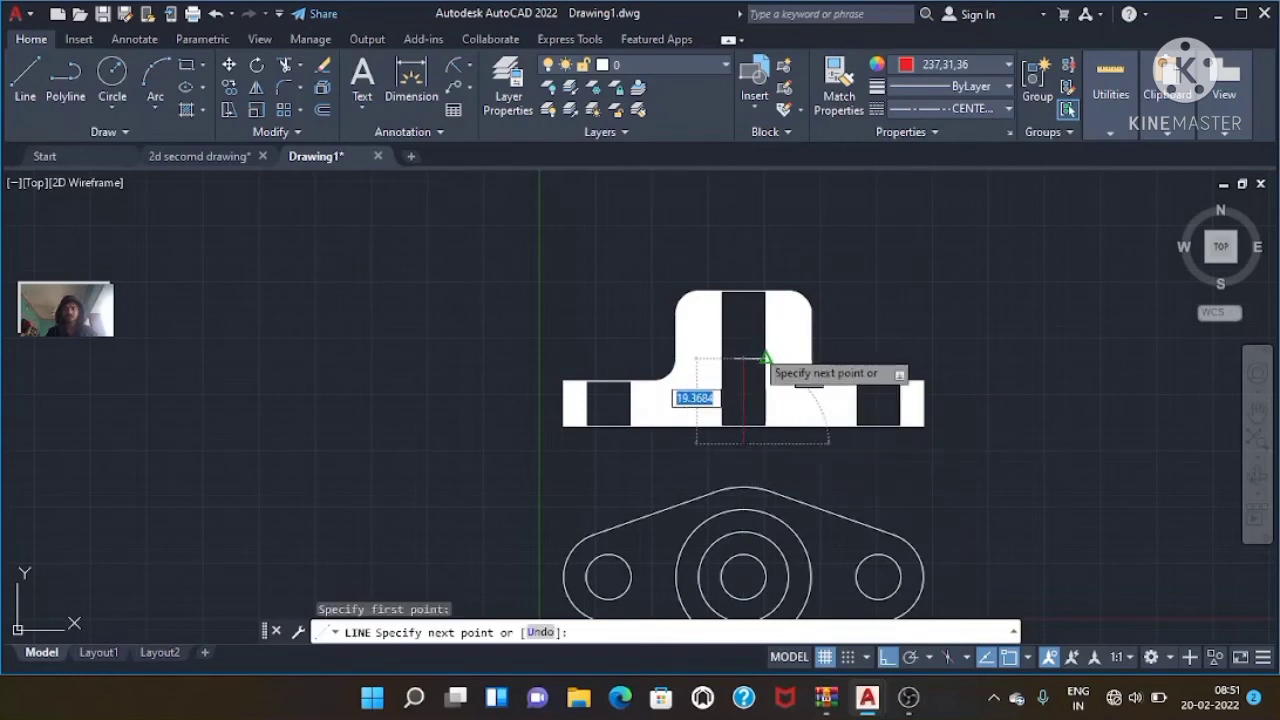
pyautogui.click(741, 273)
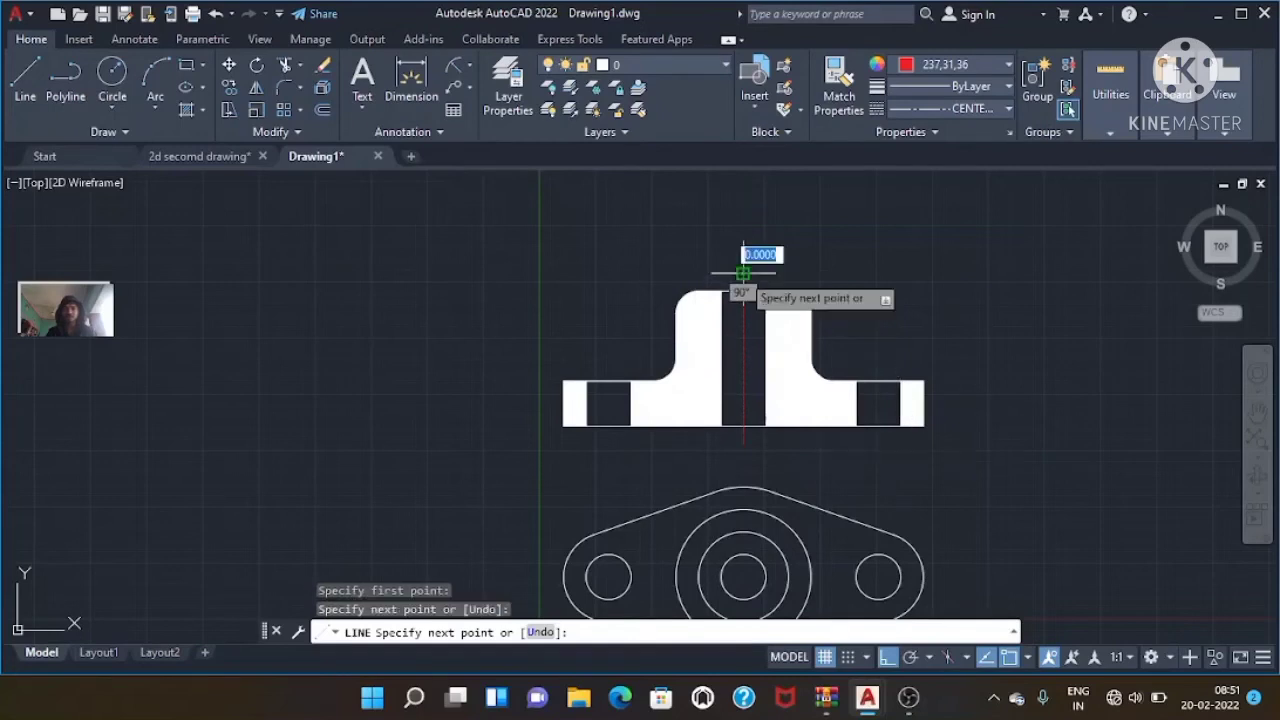
pyautogui.press('Escape')
pyautogui.press('Escape')
pyautogui.press('Escape')
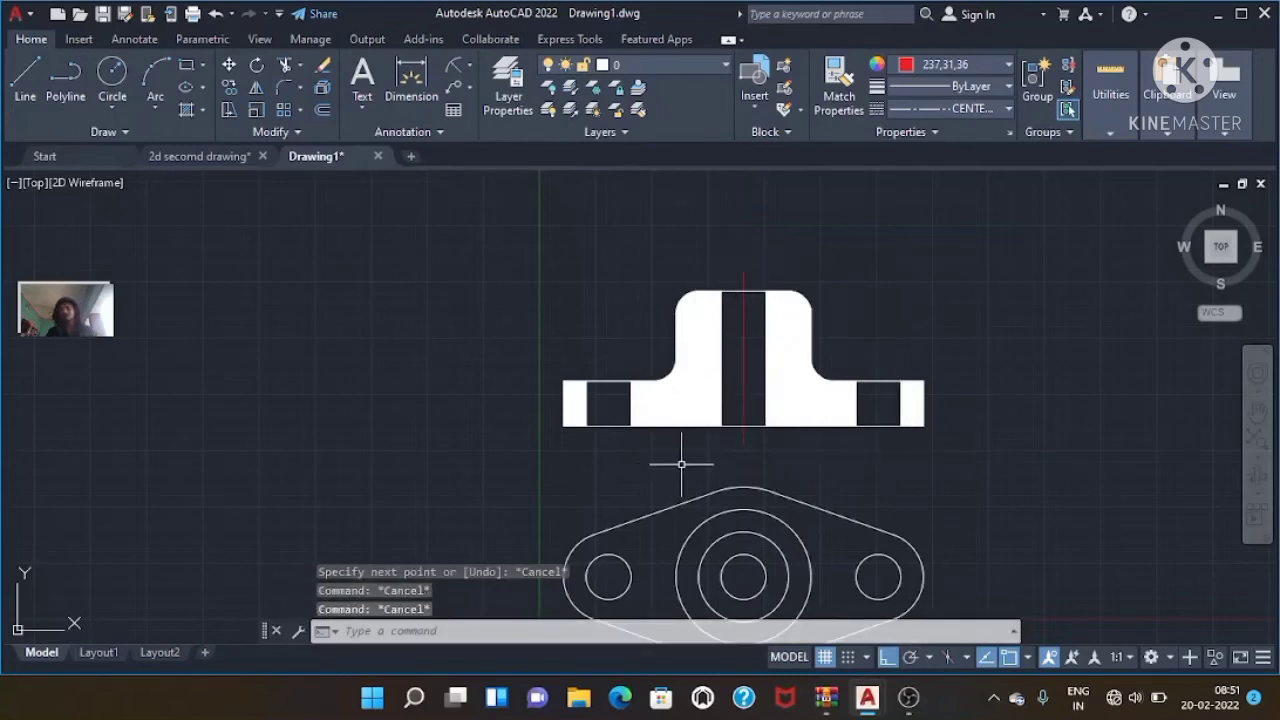
# - Draw a vertical centerline through the right-hand hole
pyautogui.write('l')
pyautogui.press('Return')
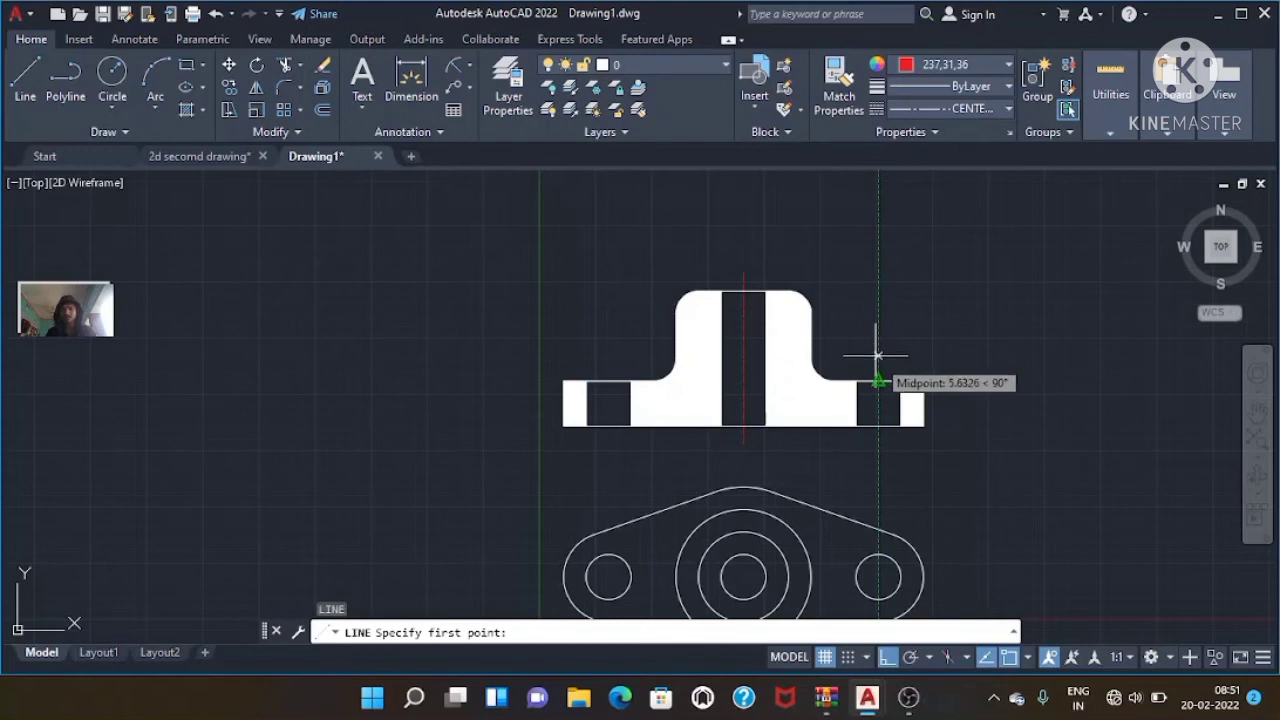
pyautogui.click(877, 358)
pyautogui.click(876, 425)
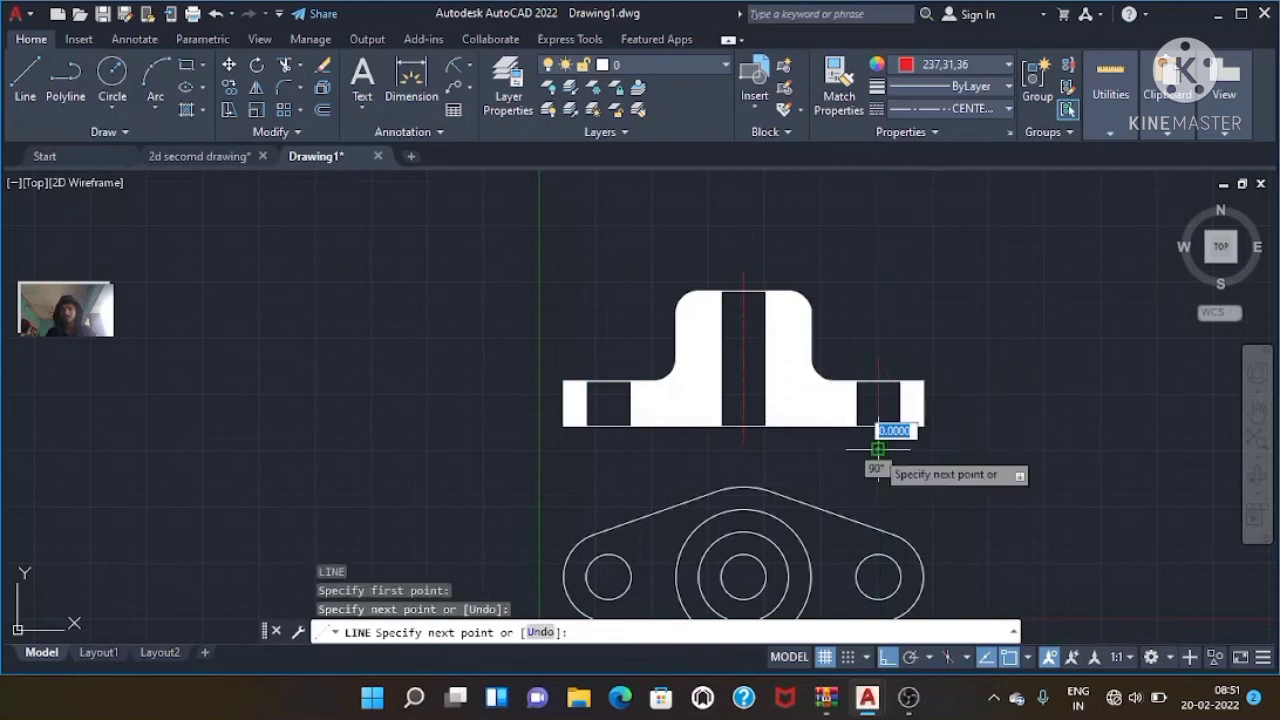
pyautogui.press('Escape')
# - Start a line at the left hole, then abandon it
pyautogui.press('Return')
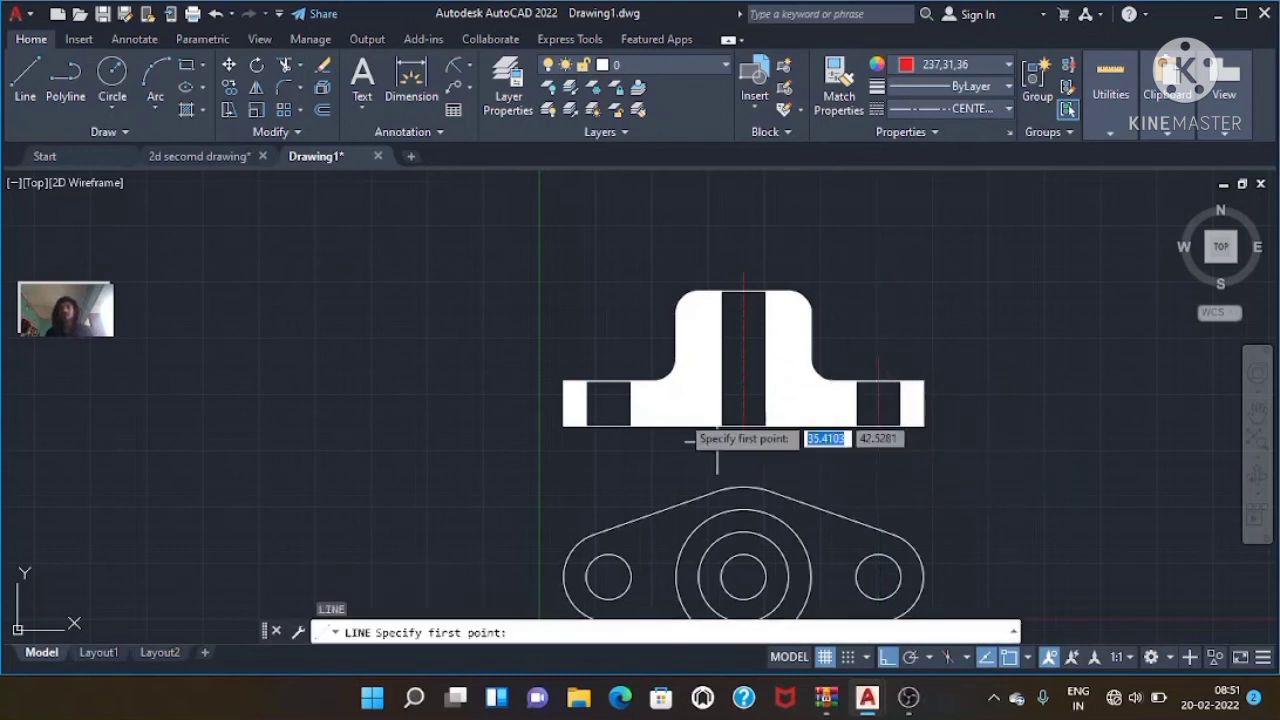
pyautogui.click(609, 357)
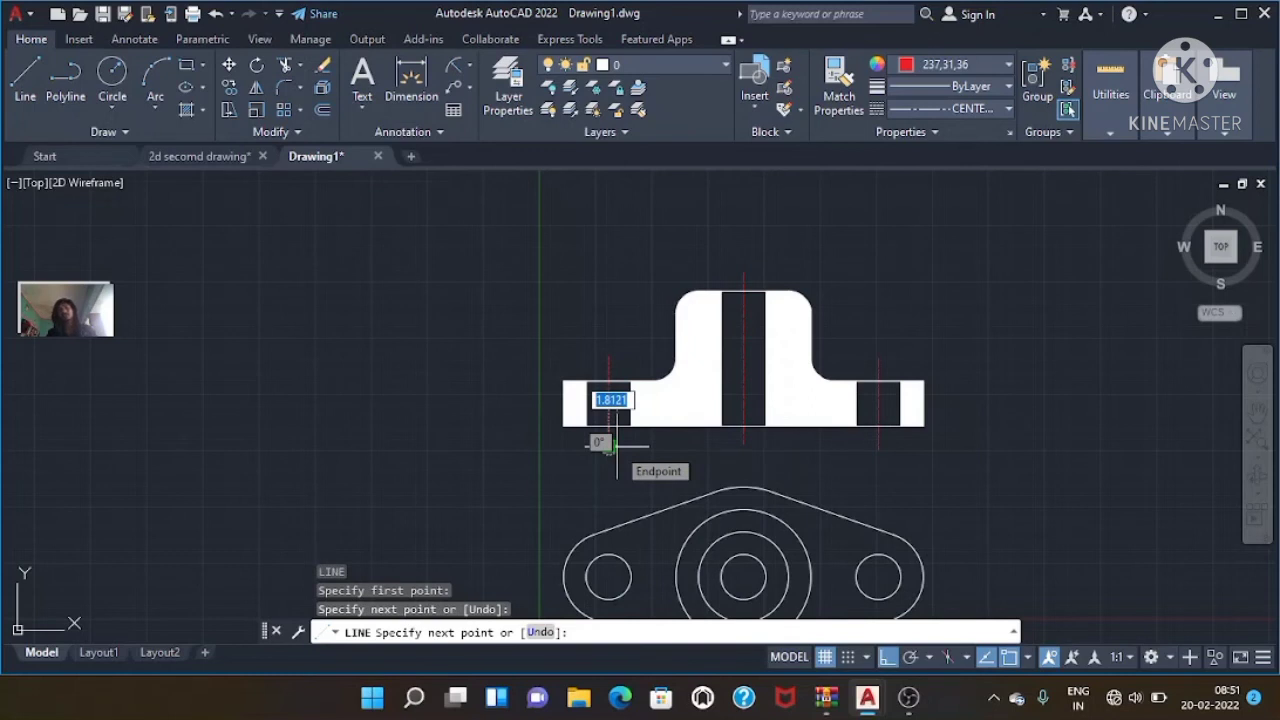
pyautogui.press('Escape')
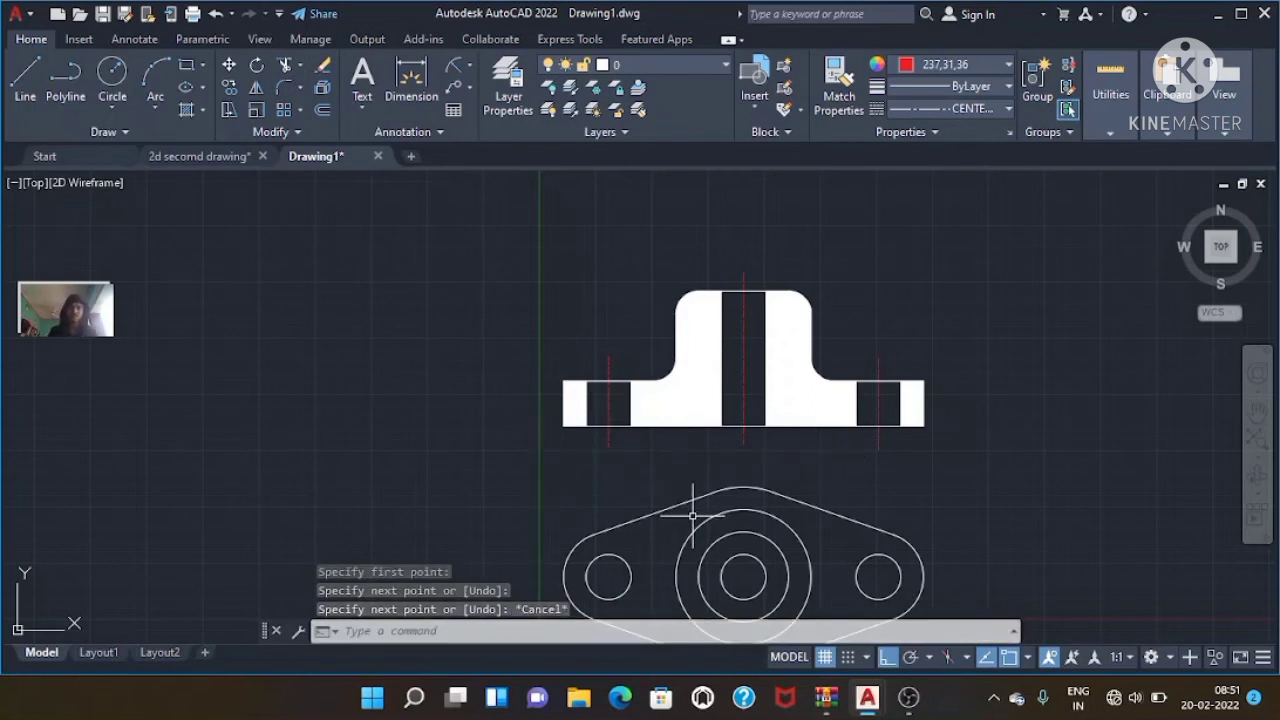
# - Set LTSCALE to 4, then pan and zoom to check the dashed red centerlines
pyautogui.write('ls')
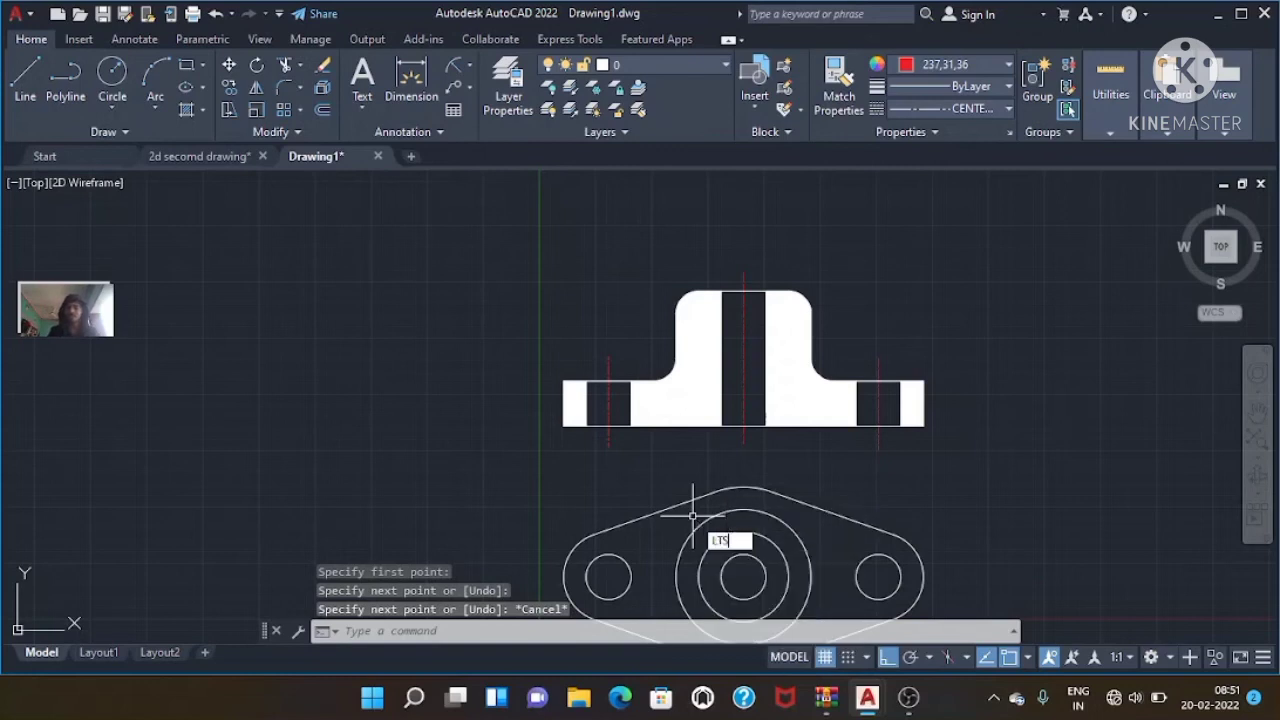
pyautogui.press('Return')
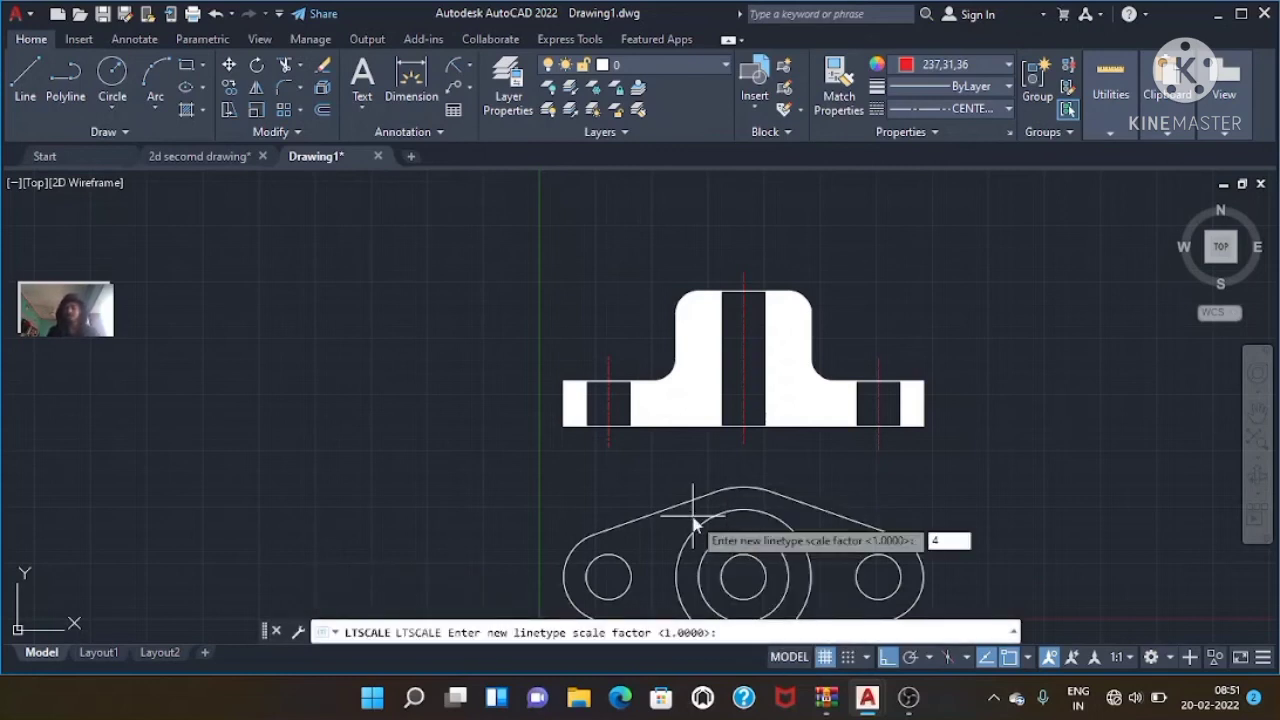
pyautogui.press('Return')
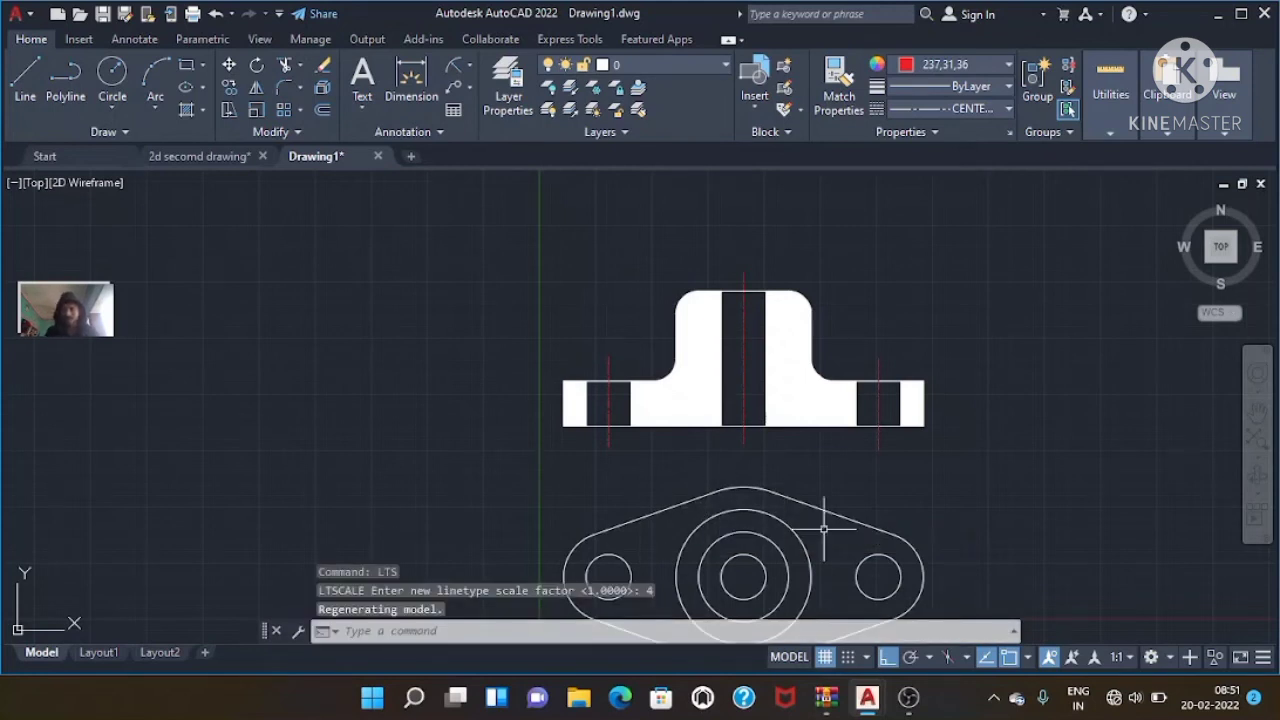
pyautogui.press('Escape')
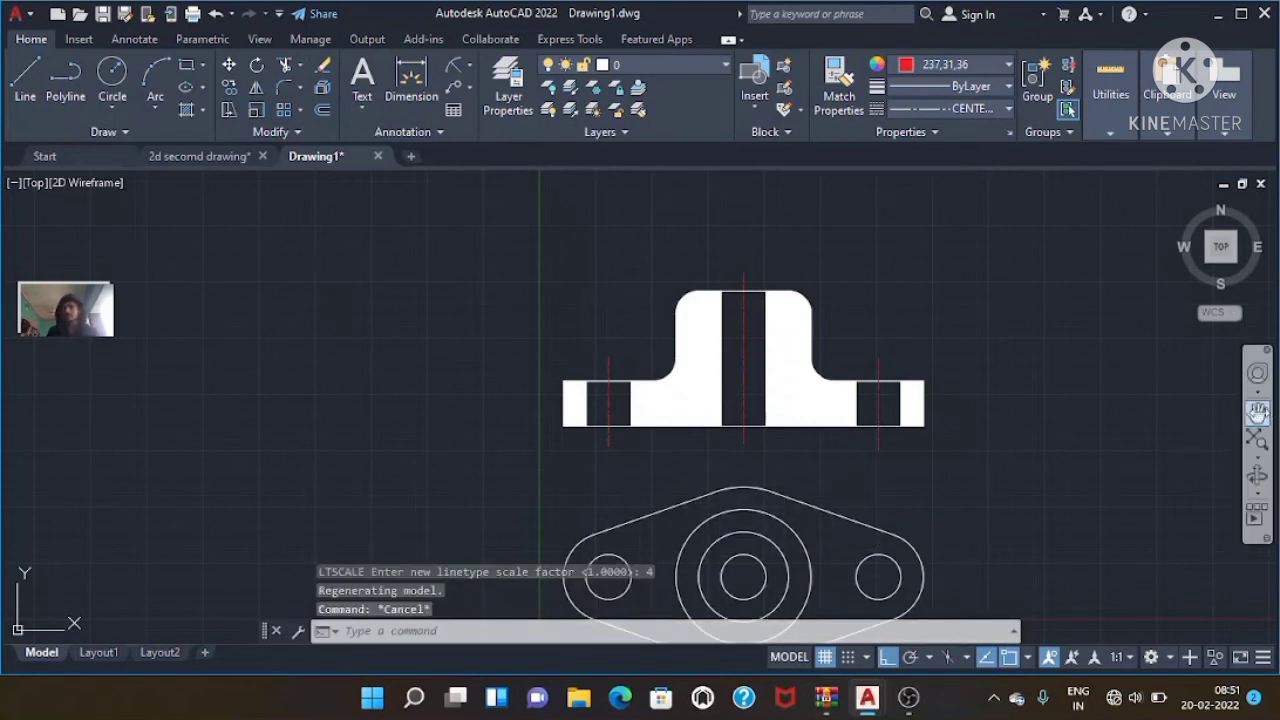
pyautogui.click(1258, 410)
pyautogui.moveTo(757, 414); pyautogui.dragTo(679, 340)
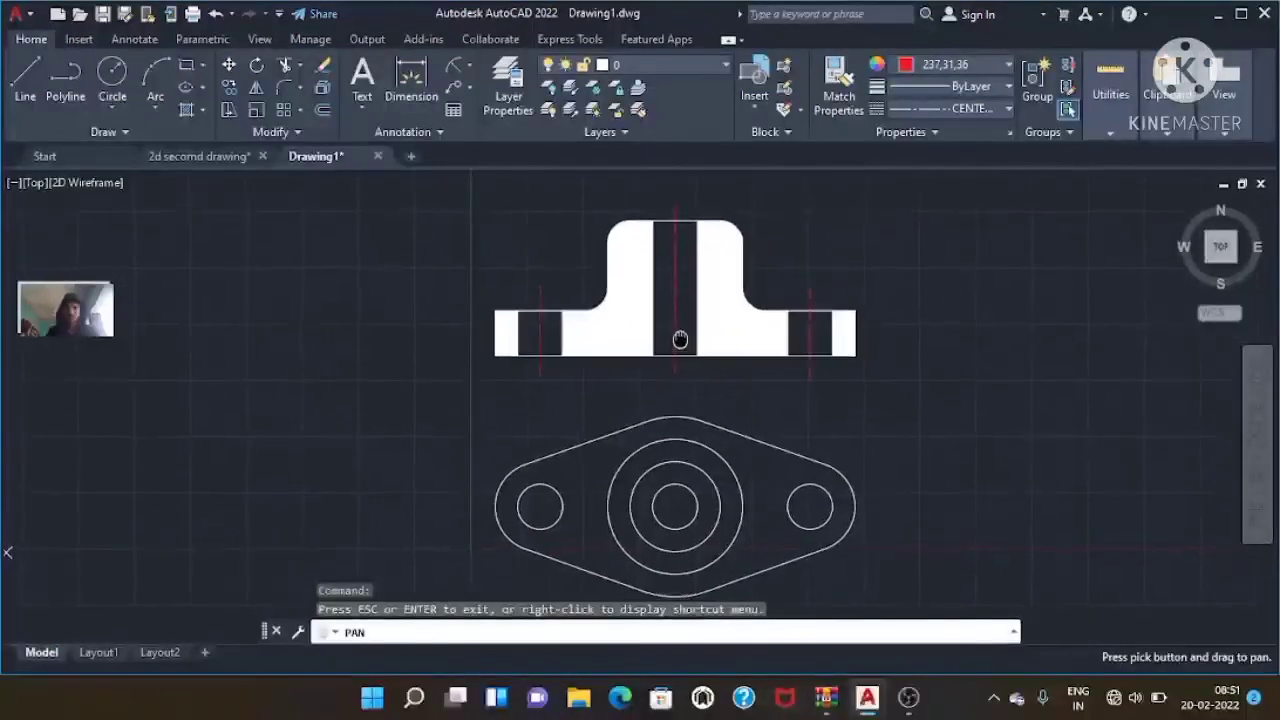
pyautogui.scroll(2, 679, 338)
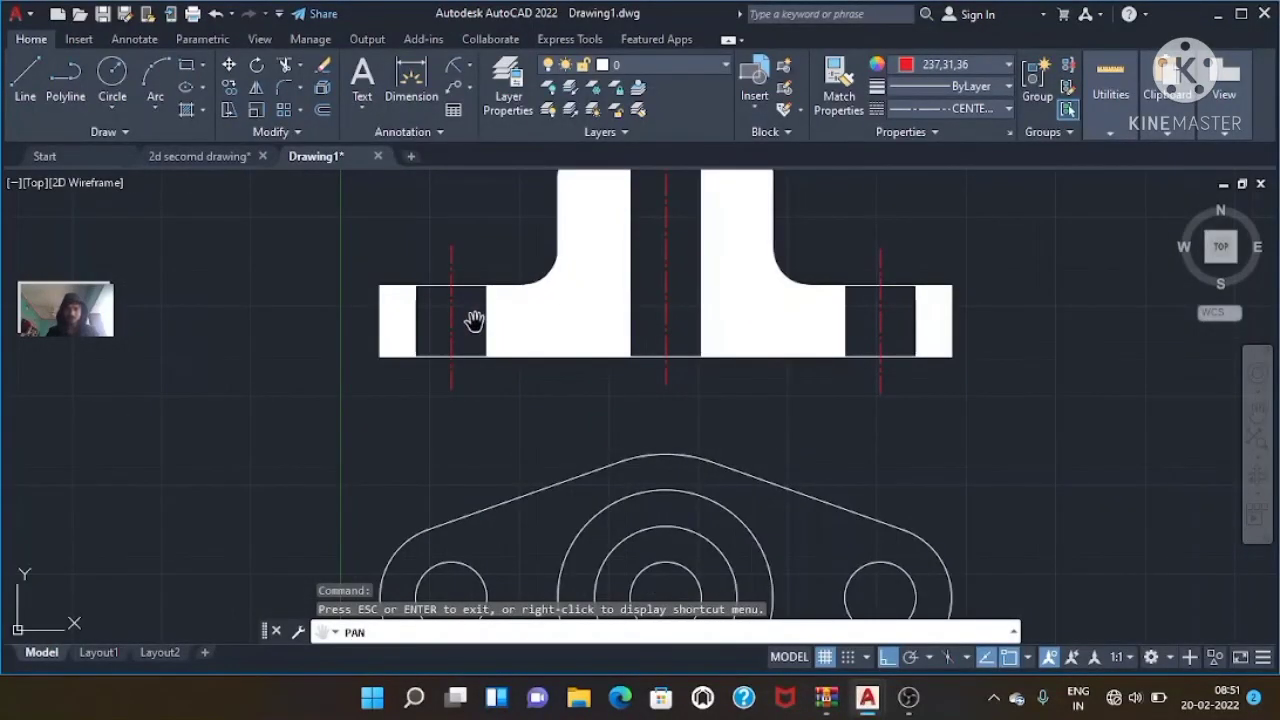
pyautogui.press('Escape')
pyautogui.scroll(-2, 886, 375)
pyautogui.press('Escape')
pyautogui.press('Escape')
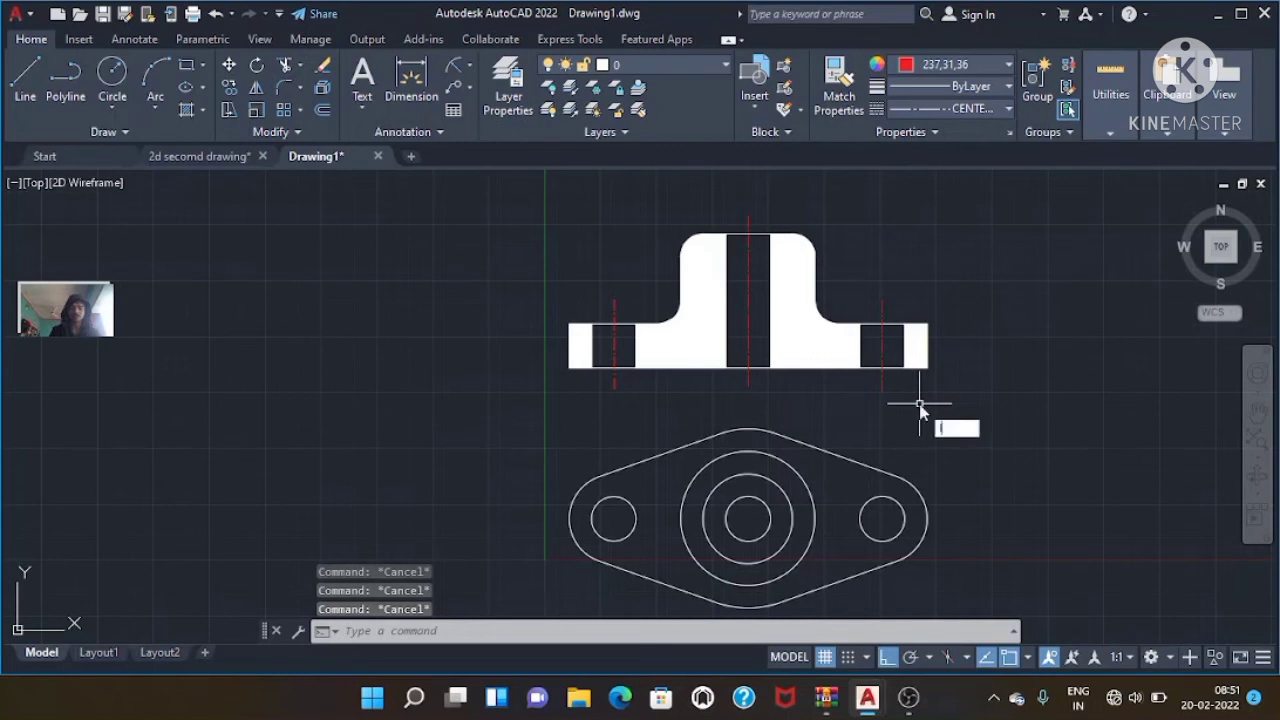
# - Draw a horizontal centerline across the top view through all three holes
pyautogui.press('Return')
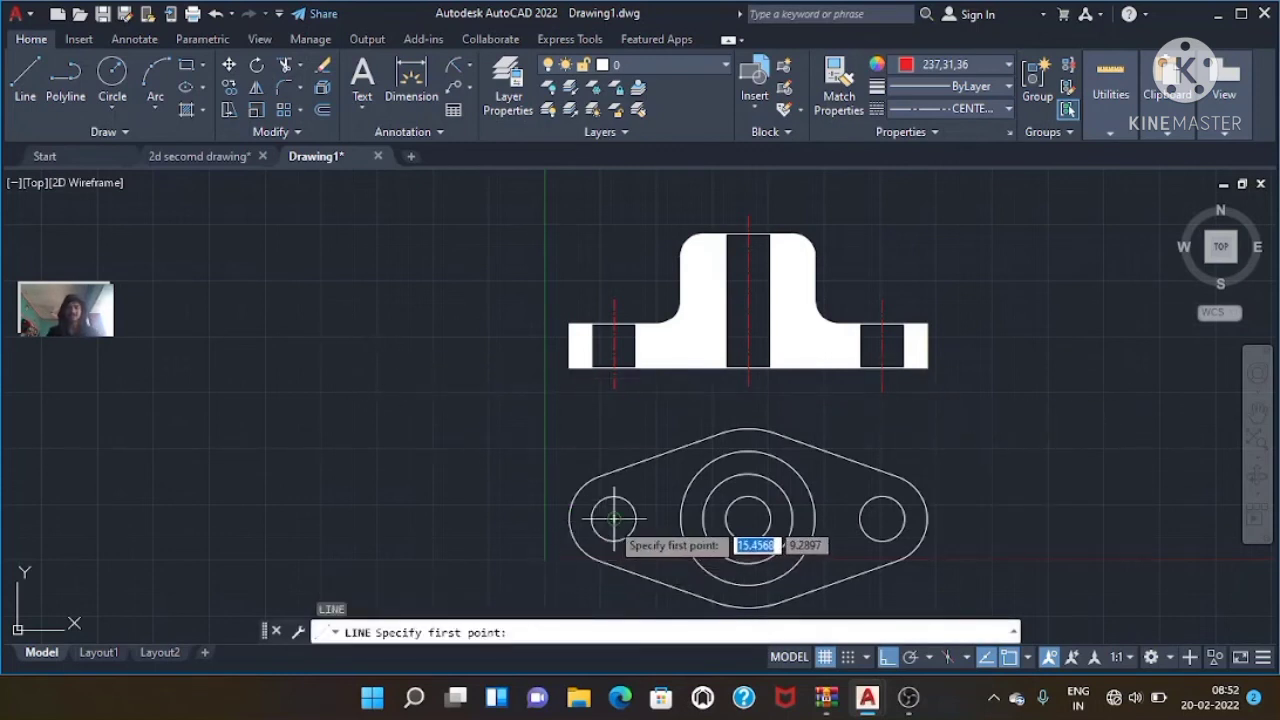
pyautogui.click(508, 519)
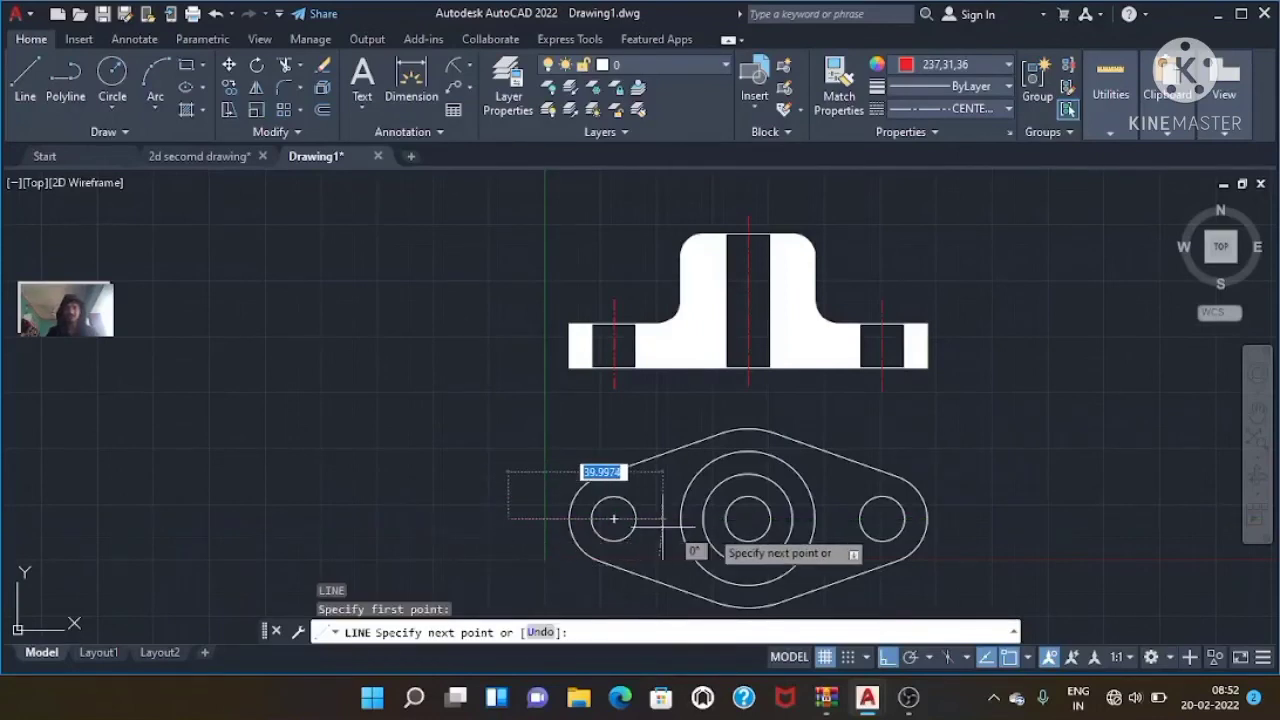
pyautogui.click(982, 519)
pyautogui.press('Escape')
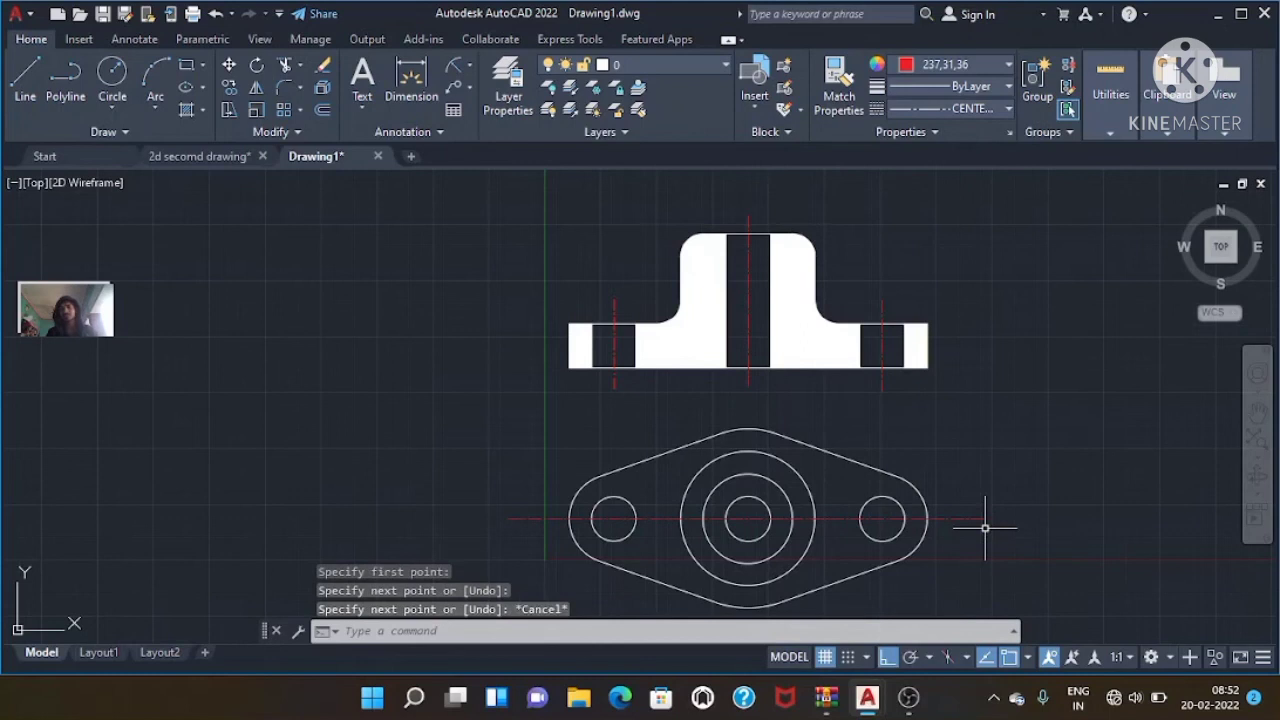
pyautogui.press('Escape')
pyautogui.press('Escape')
# - Draw a vertical centerline through the right hole; abandon one above the central hole
pyautogui.press('Return')
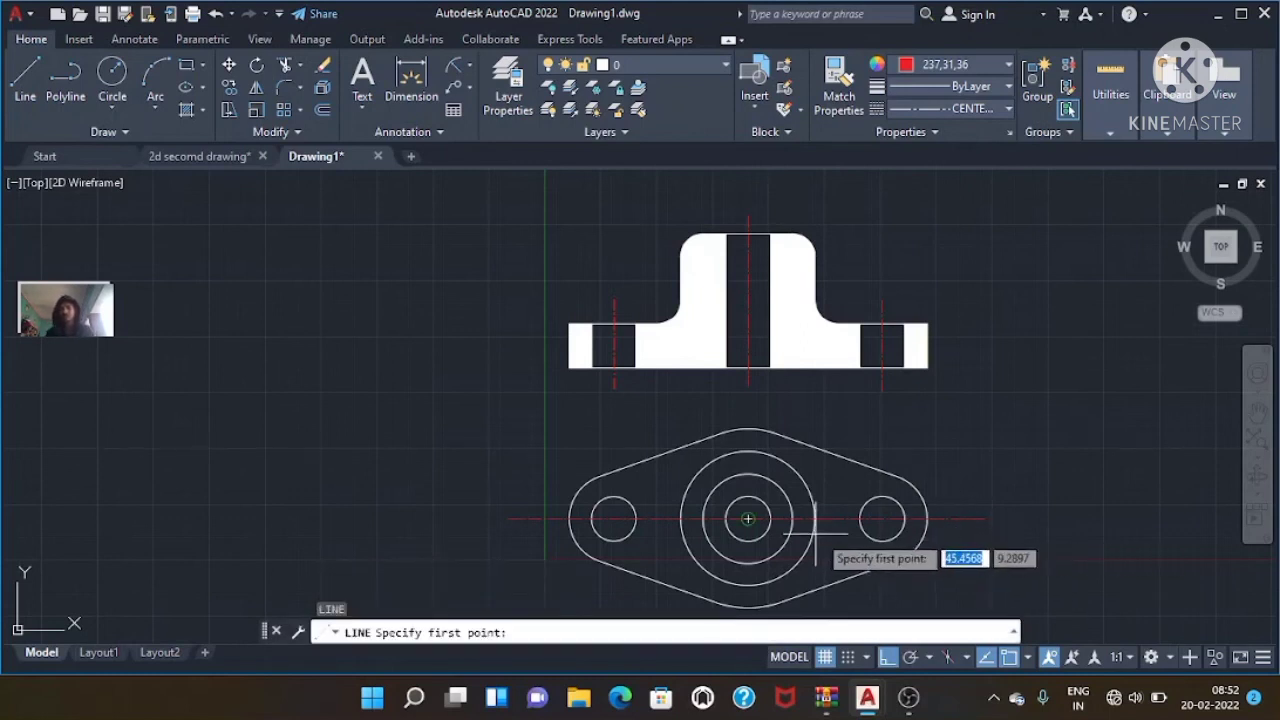
pyautogui.click(882, 518)
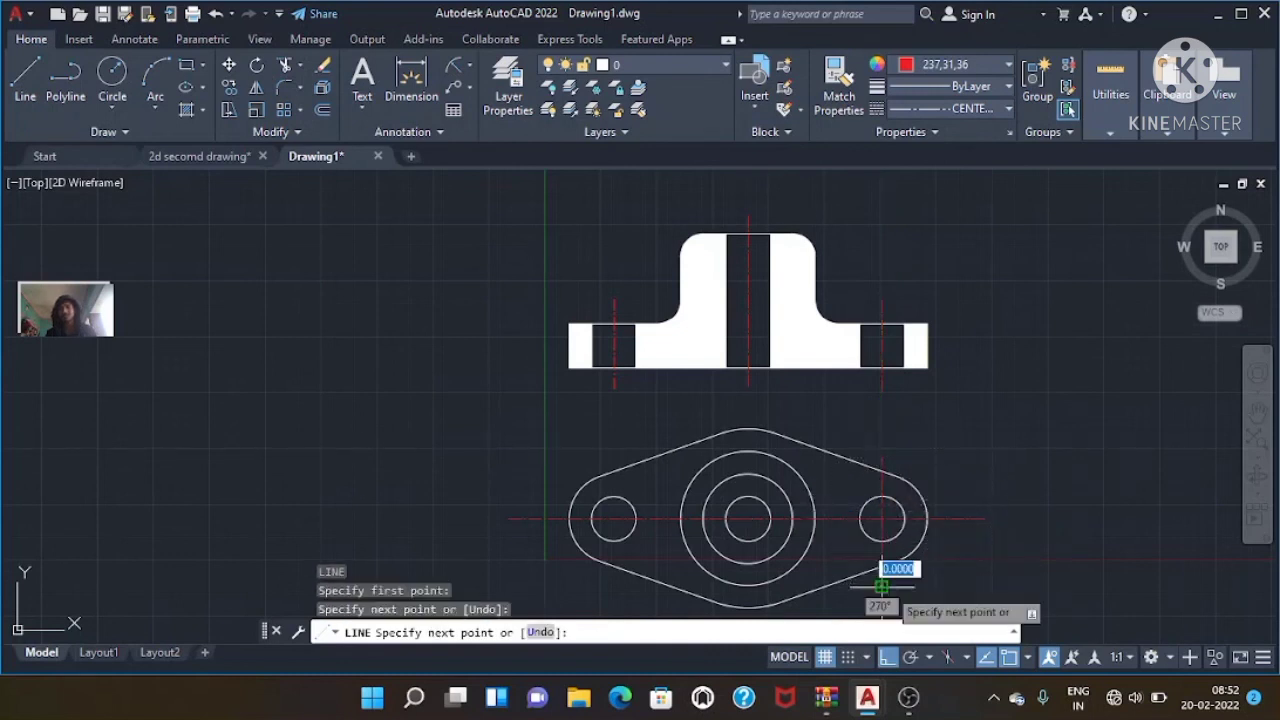
pyautogui.press('Escape')
pyautogui.press('Escape')
pyautogui.press('Escape')
pyautogui.press('Return')
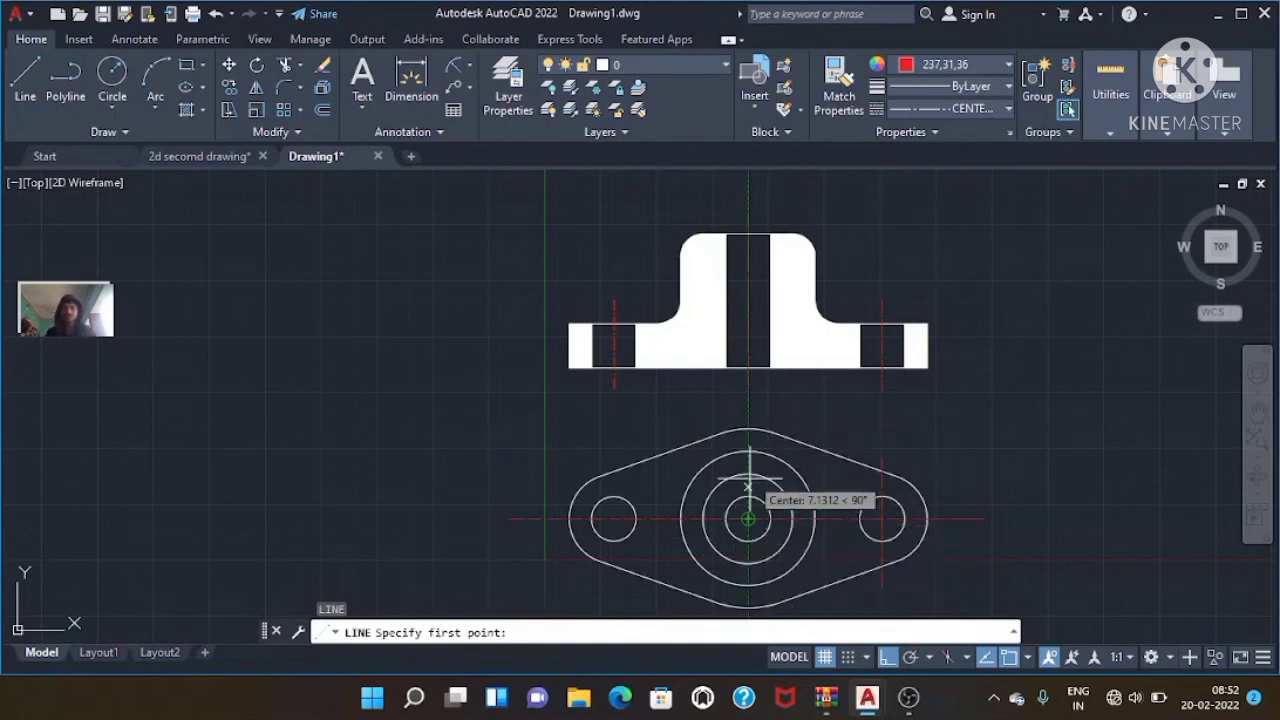
pyautogui.click(750, 428)
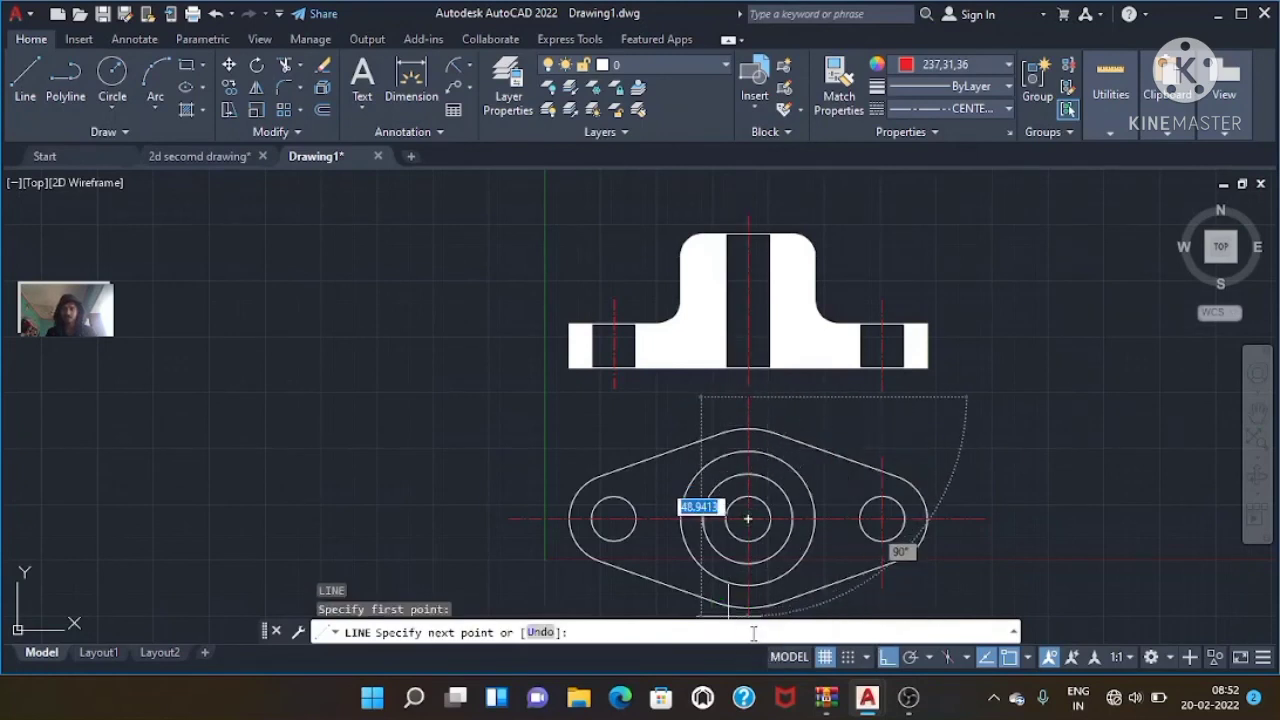
pyautogui.scroll(-1, 758, 605)
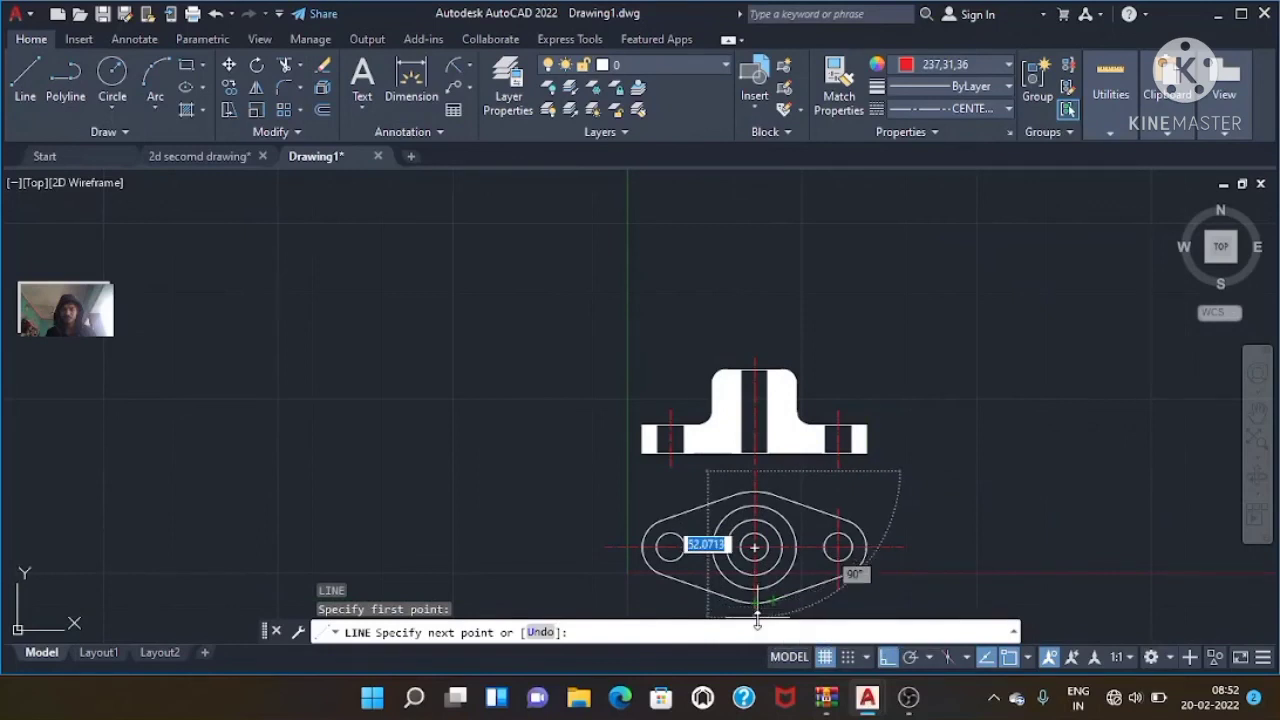
pyautogui.press('Escape')
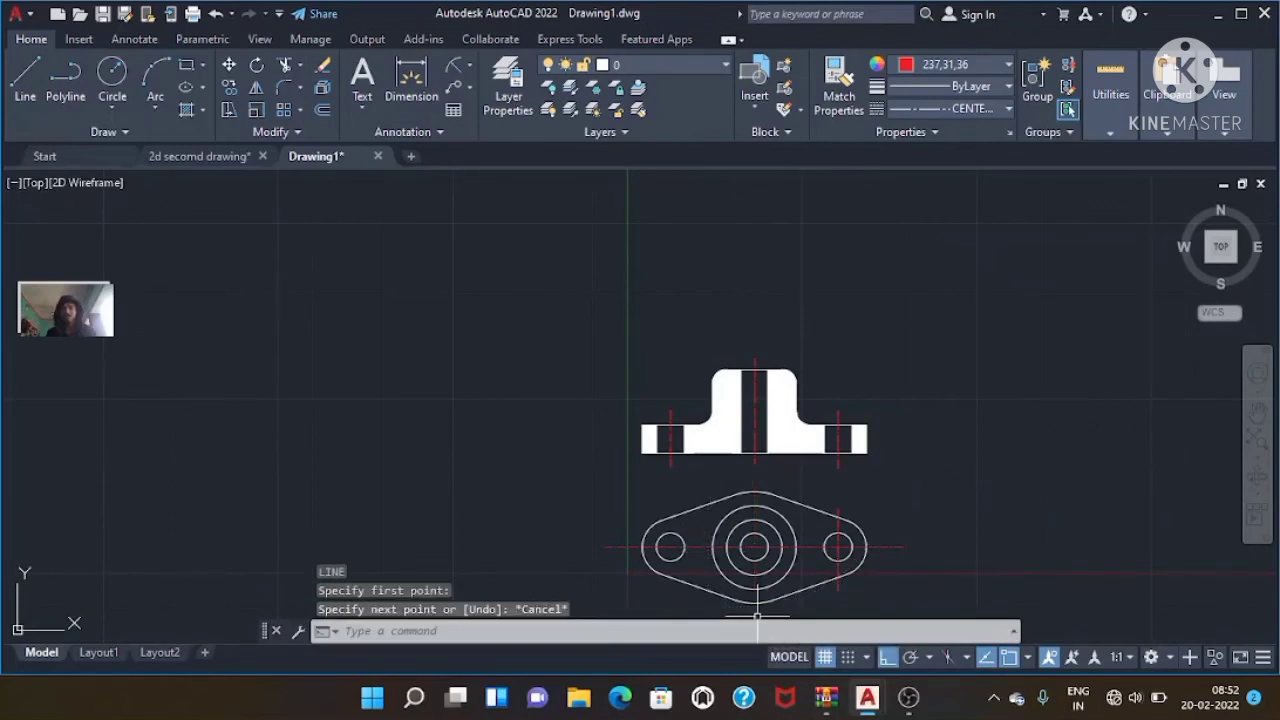
# - Draw a red vertical centreline through the central hole of the top view
pyautogui.click(1258, 422)
pyautogui.moveTo(643, 543); pyautogui.dragTo(621, 422)
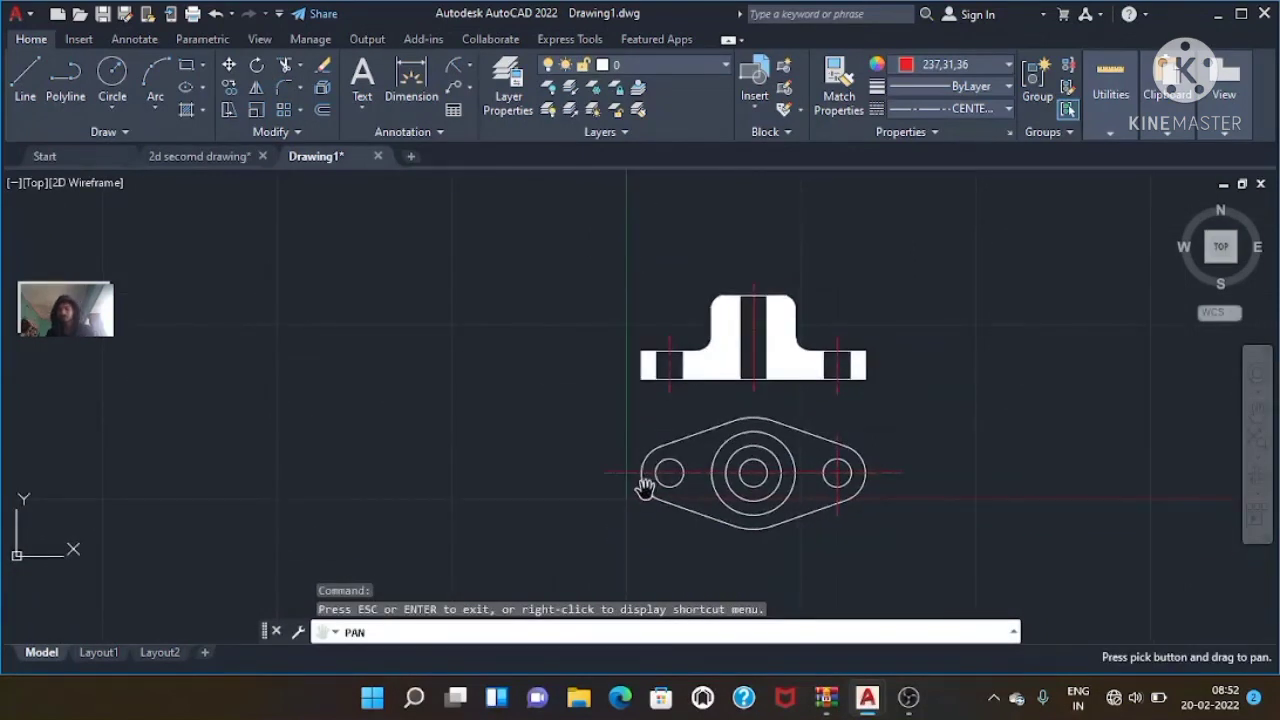
pyautogui.press('Escape')
pyautogui.press('Return')
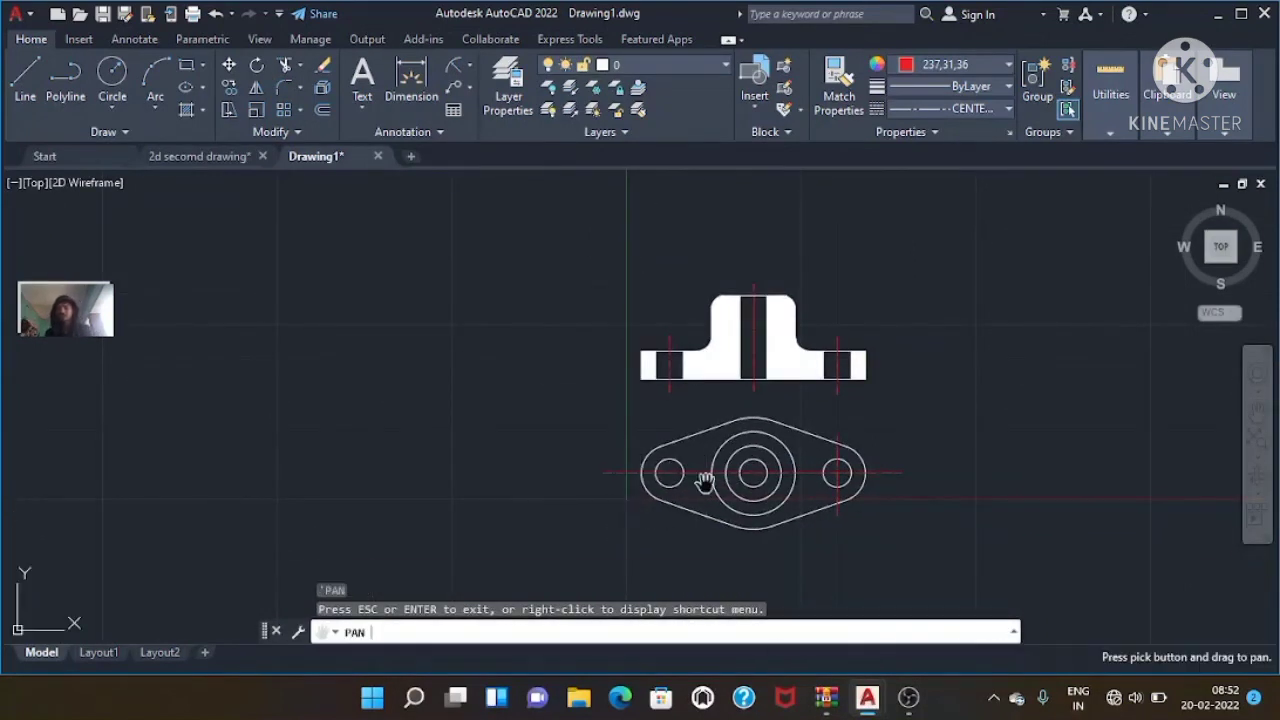
pyautogui.press('Escape')
pyautogui.press('Escape')
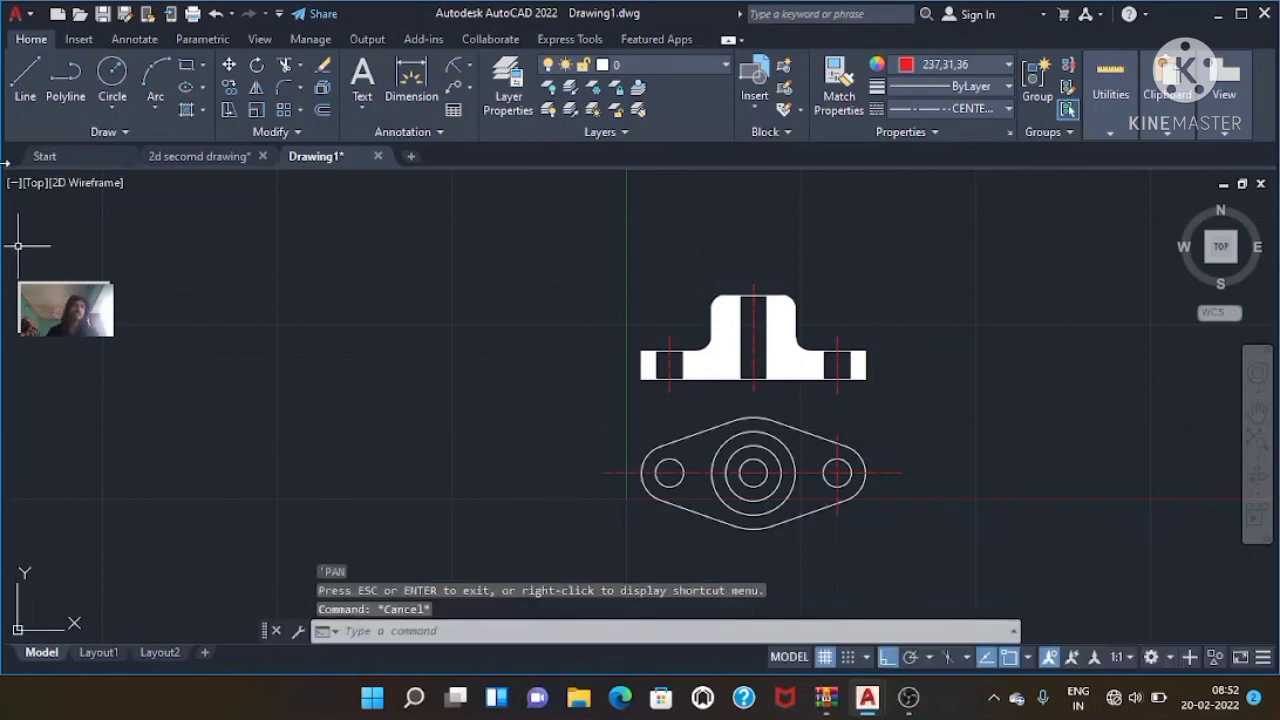
pyautogui.click(25, 78)
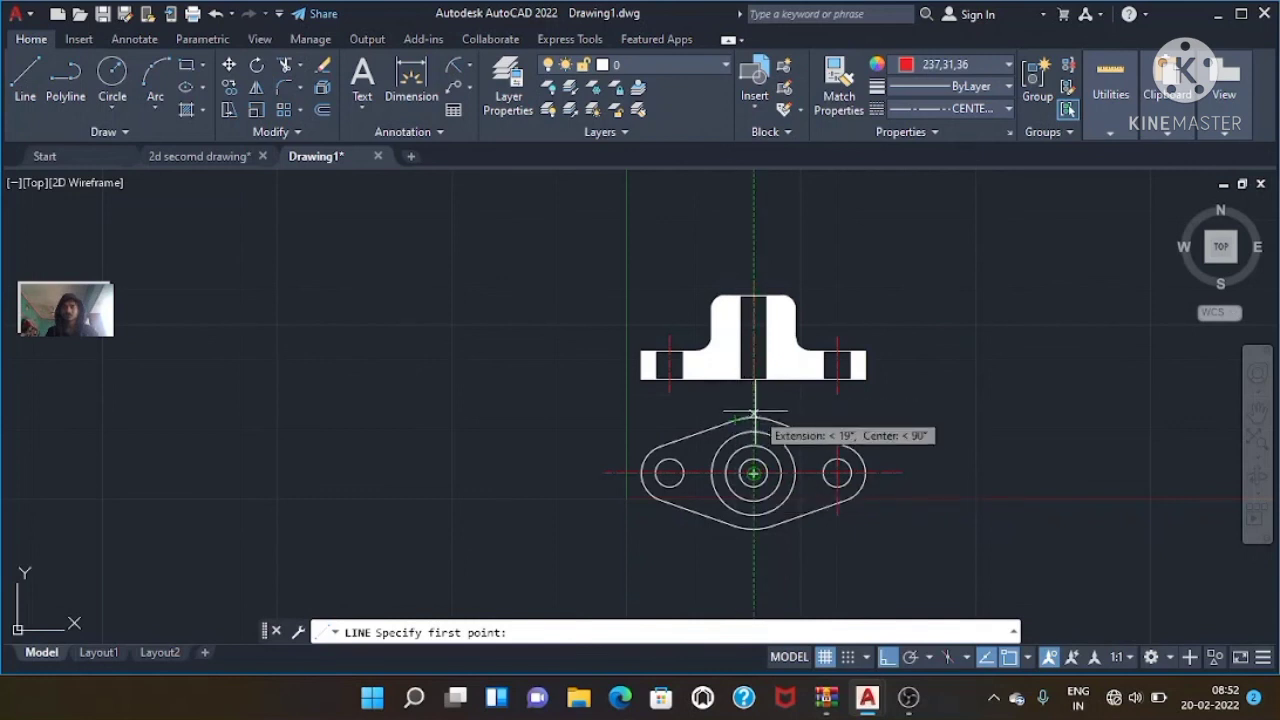
pyautogui.click(754, 413)
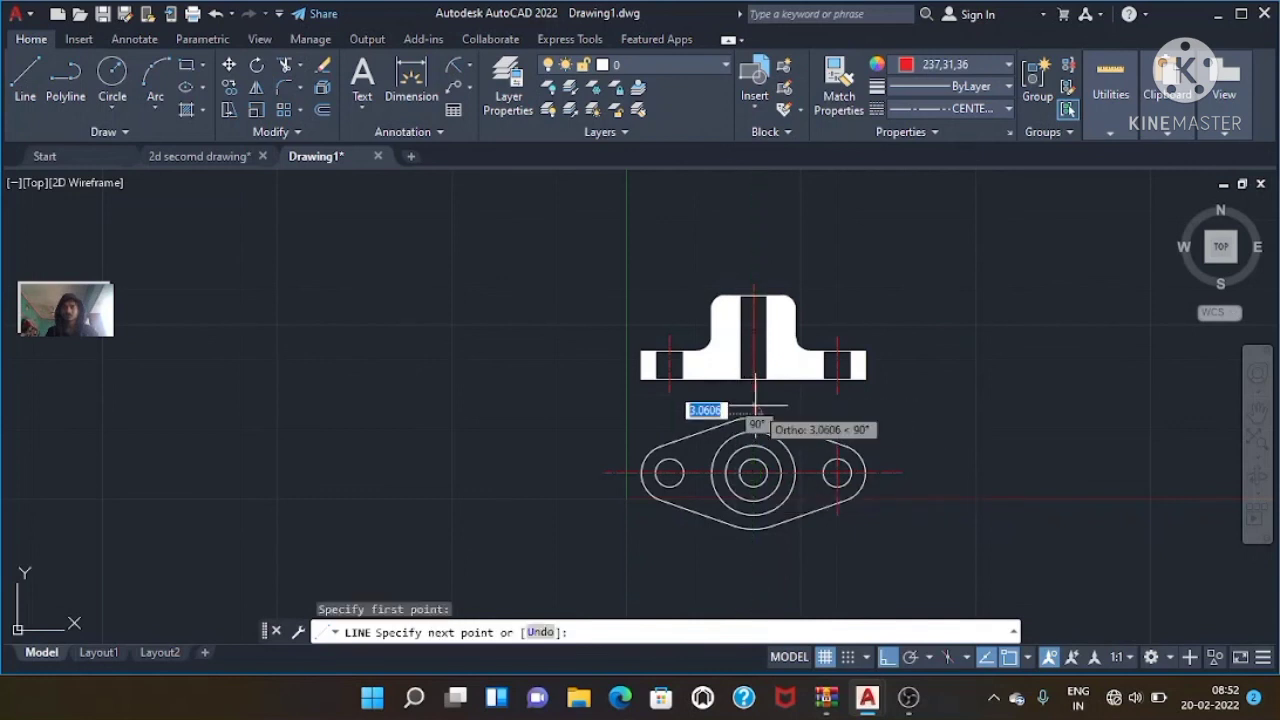
pyautogui.click(754, 538)
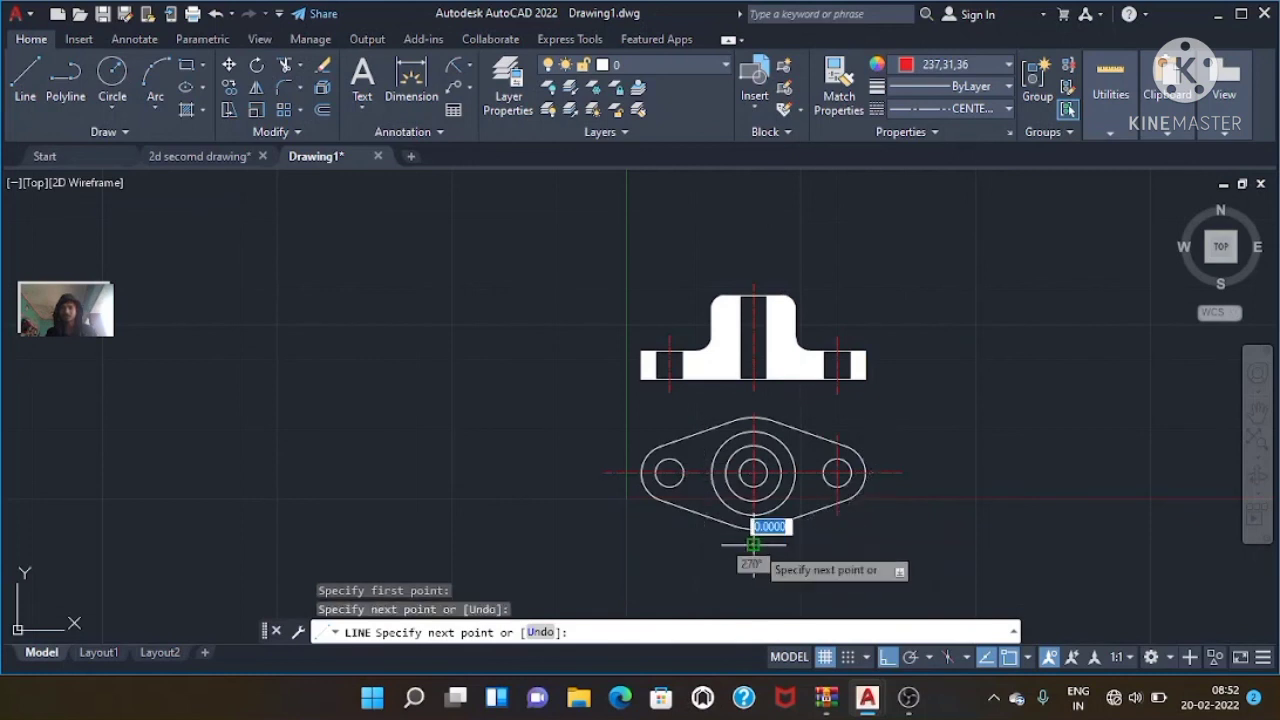
pyautogui.press('Escape')
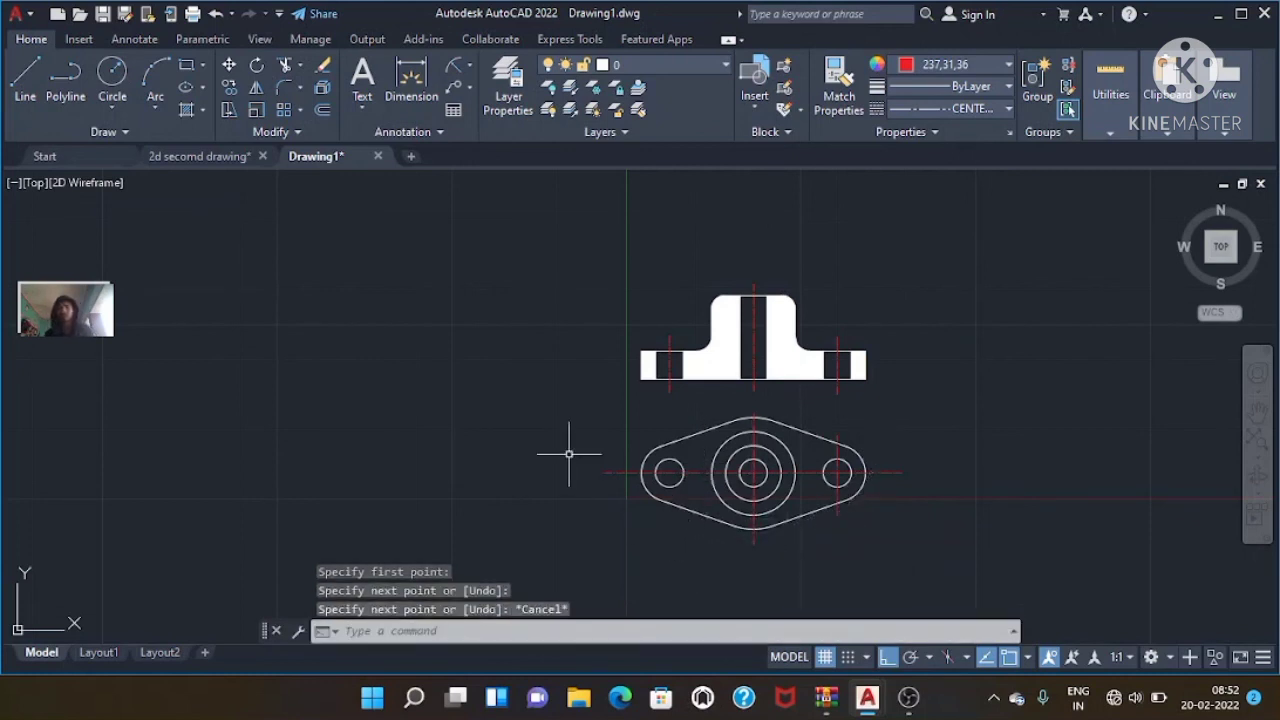
# - Draw a red vertical centreline through the left hole, extending below it
pyautogui.press('Return')
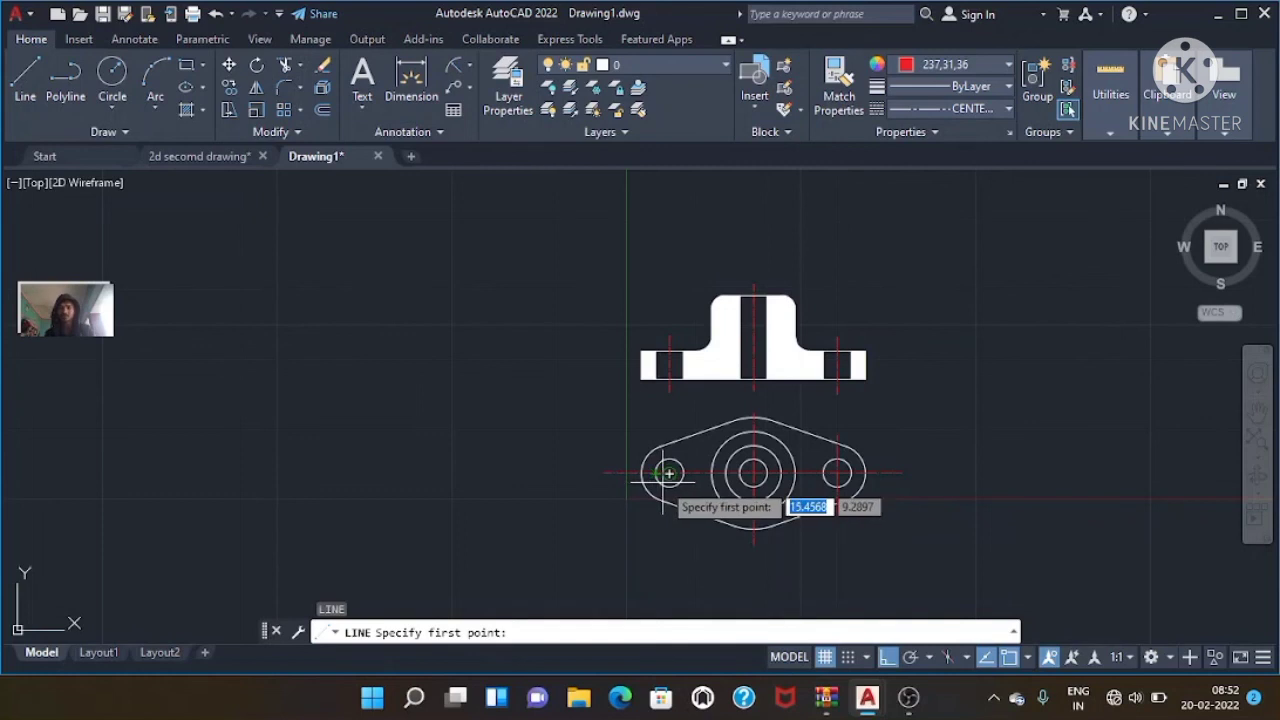
pyautogui.click(668, 472)
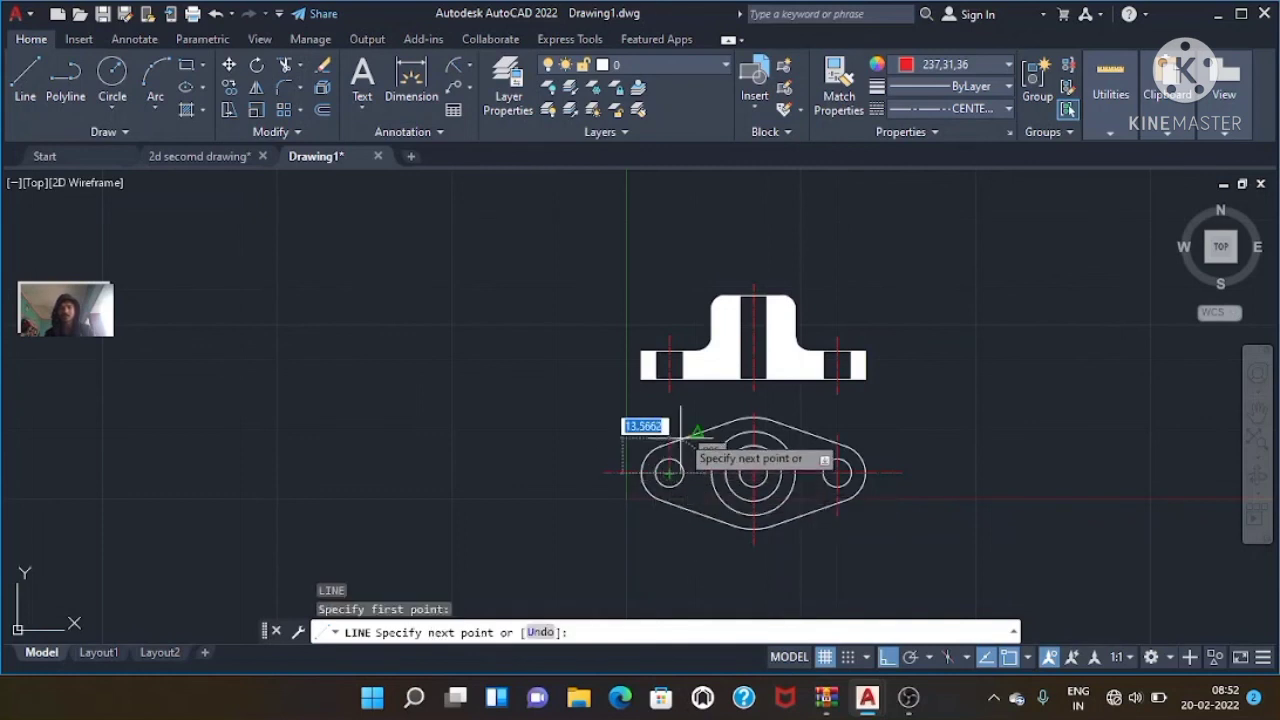
pyautogui.click(671, 428)
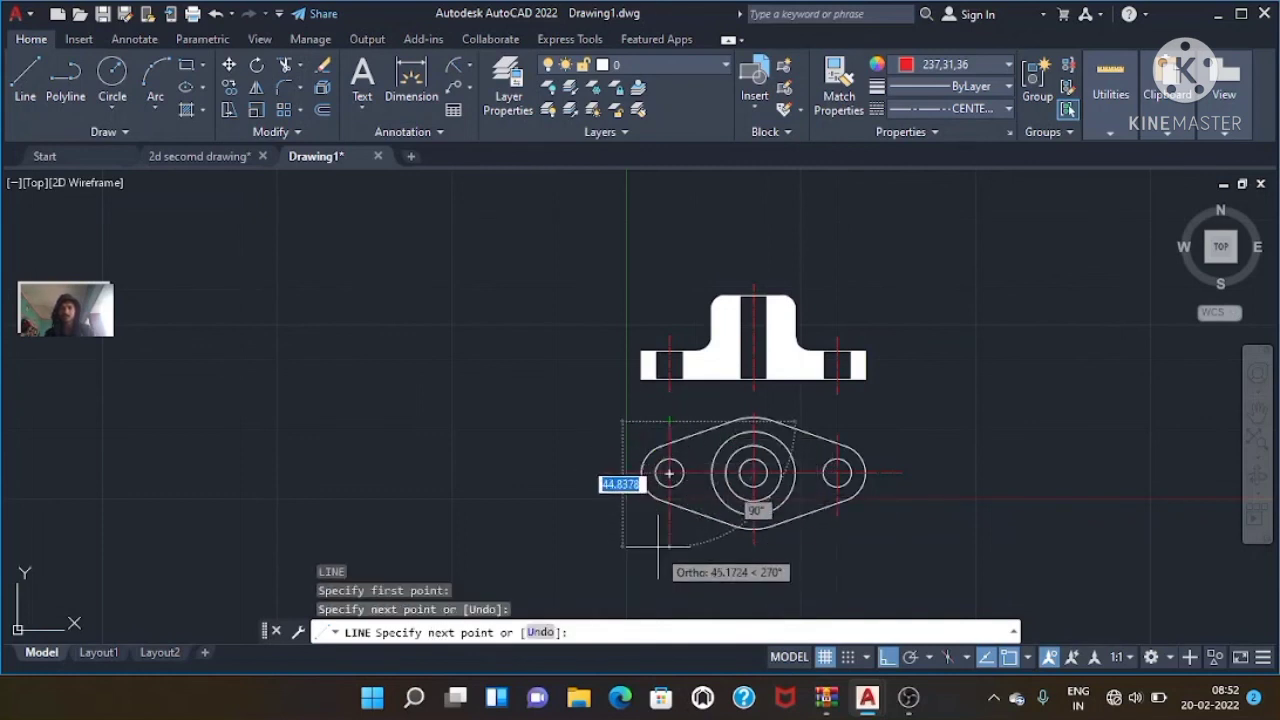
pyautogui.click(668, 545)
pyautogui.press('Escape')
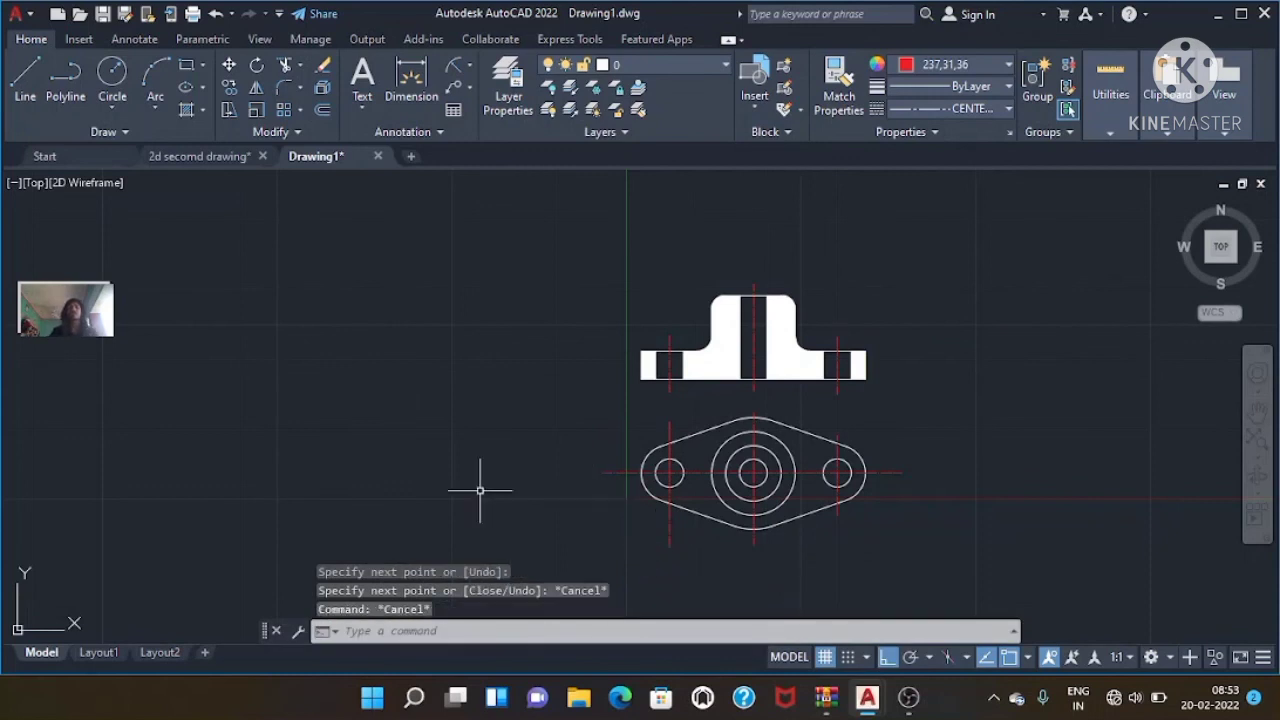
pyautogui.press('Escape')
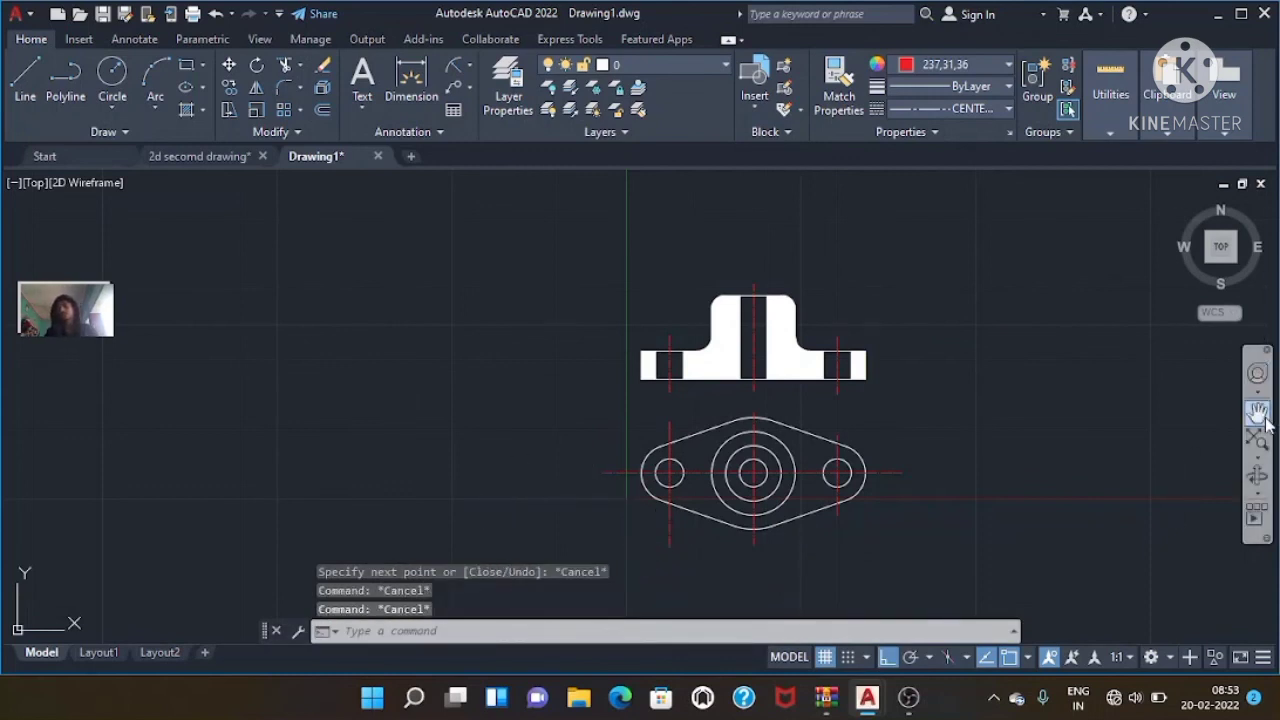
# - Set the linetype for new lines back to Continuous
pyautogui.click(1257, 412)
pyautogui.moveTo(875, 423); pyautogui.dragTo(729, 378)
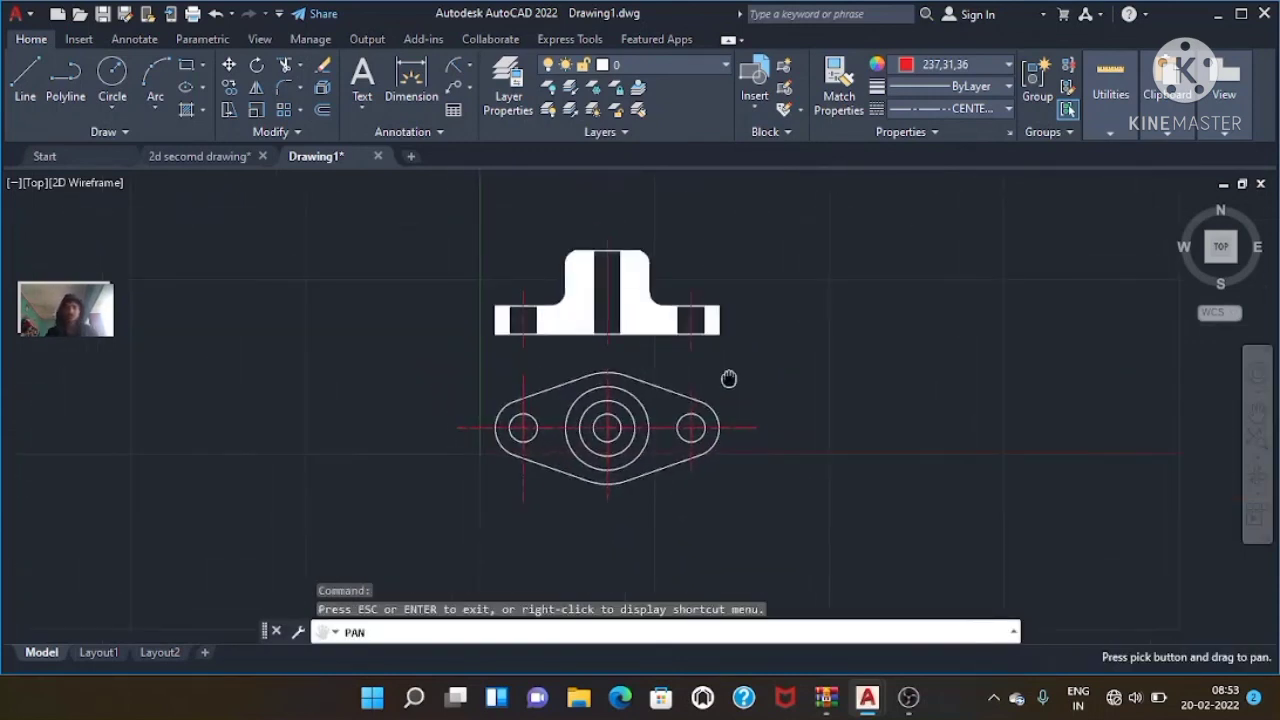
pyautogui.press('Escape')
pyautogui.press('Escape')
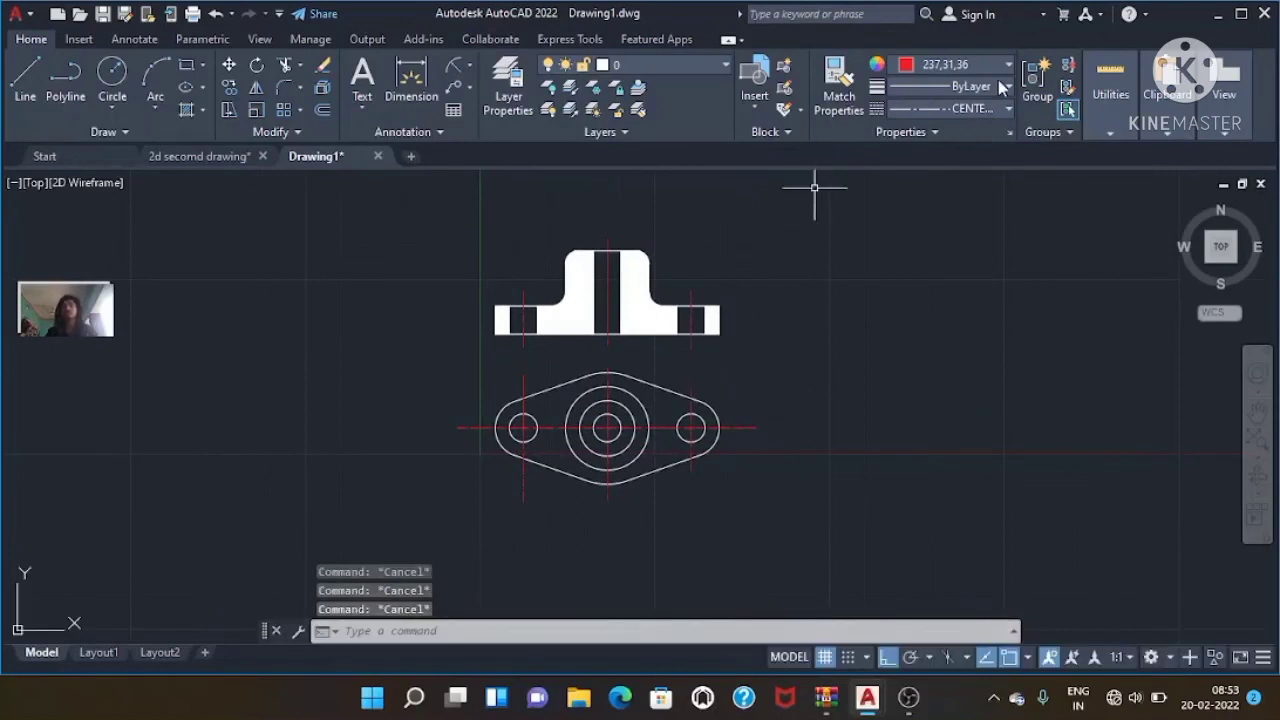
pyautogui.click(1006, 108)
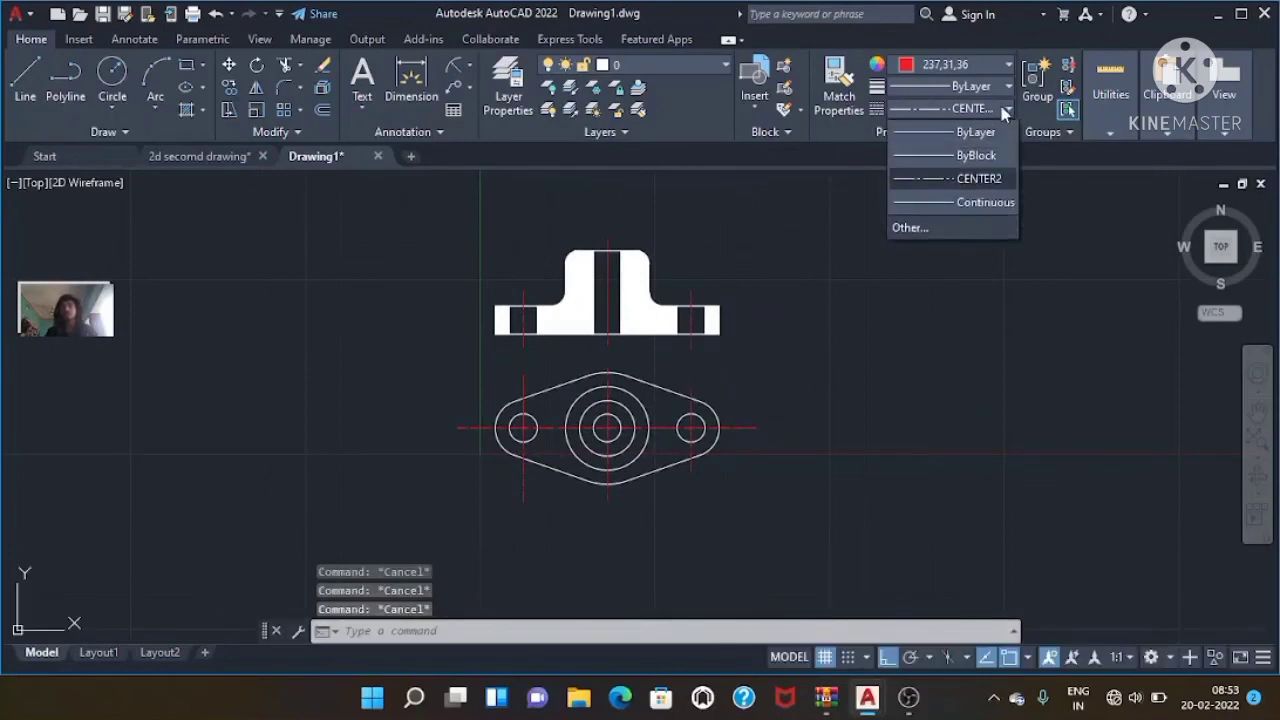
pyautogui.click(939, 208)
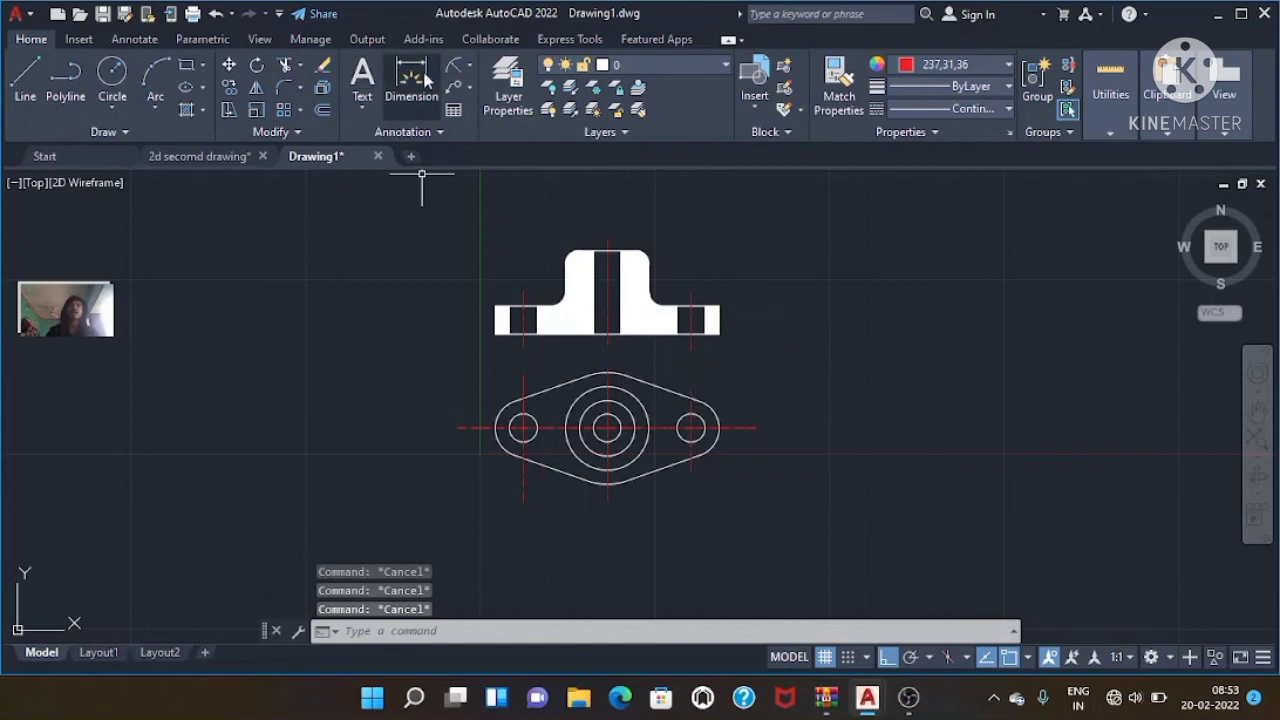
# - Add a 60 linear dimension between the two outer hole centres below the top view
pyautogui.click(466, 65)
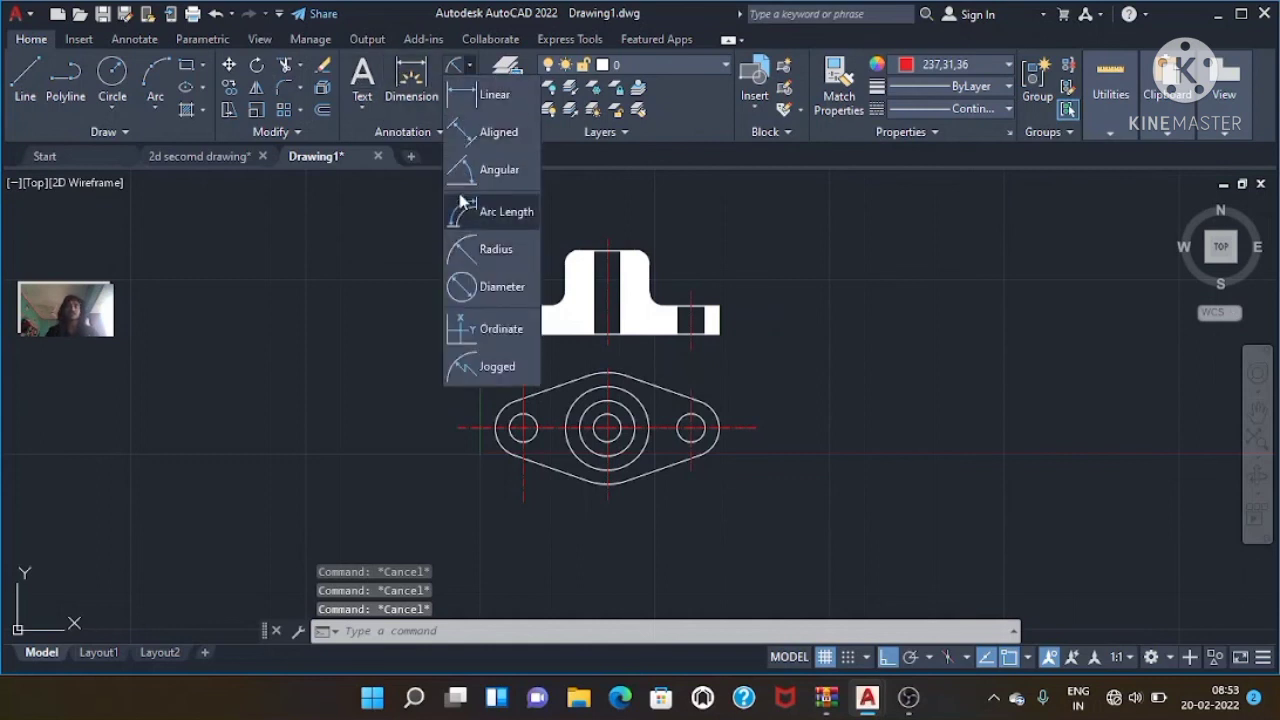
pyautogui.click(481, 97)
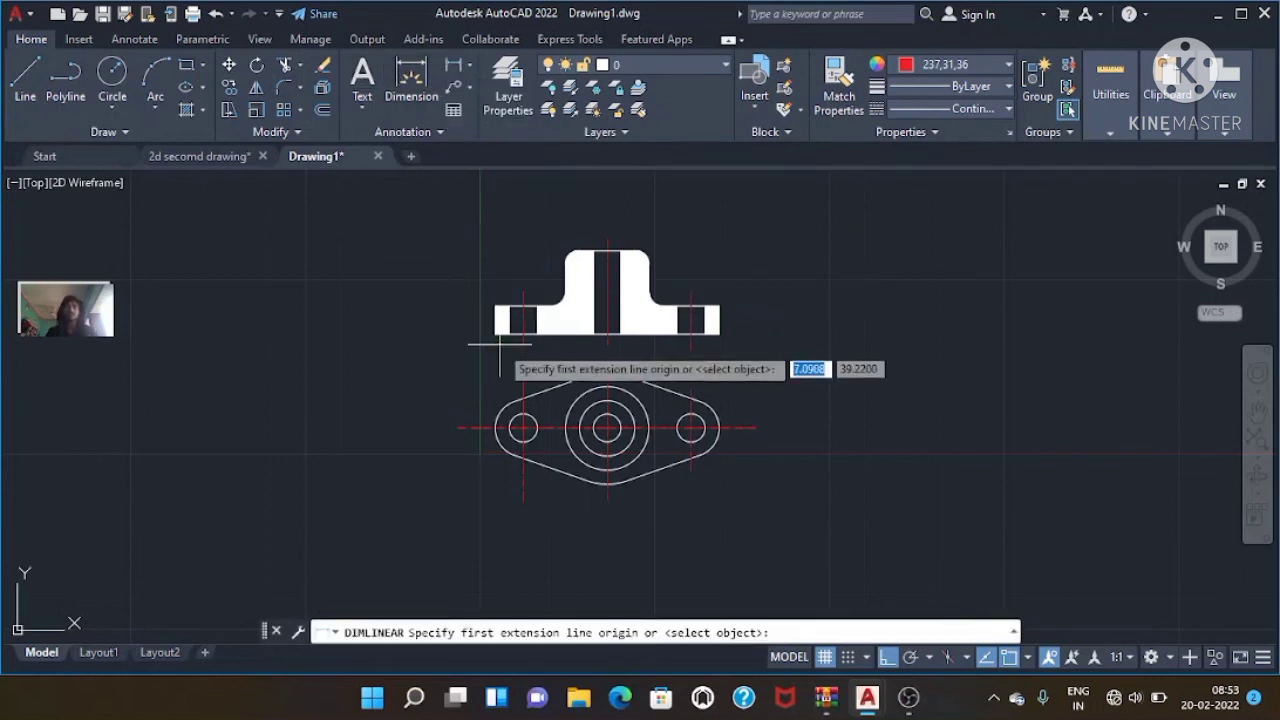
pyautogui.click(522, 428)
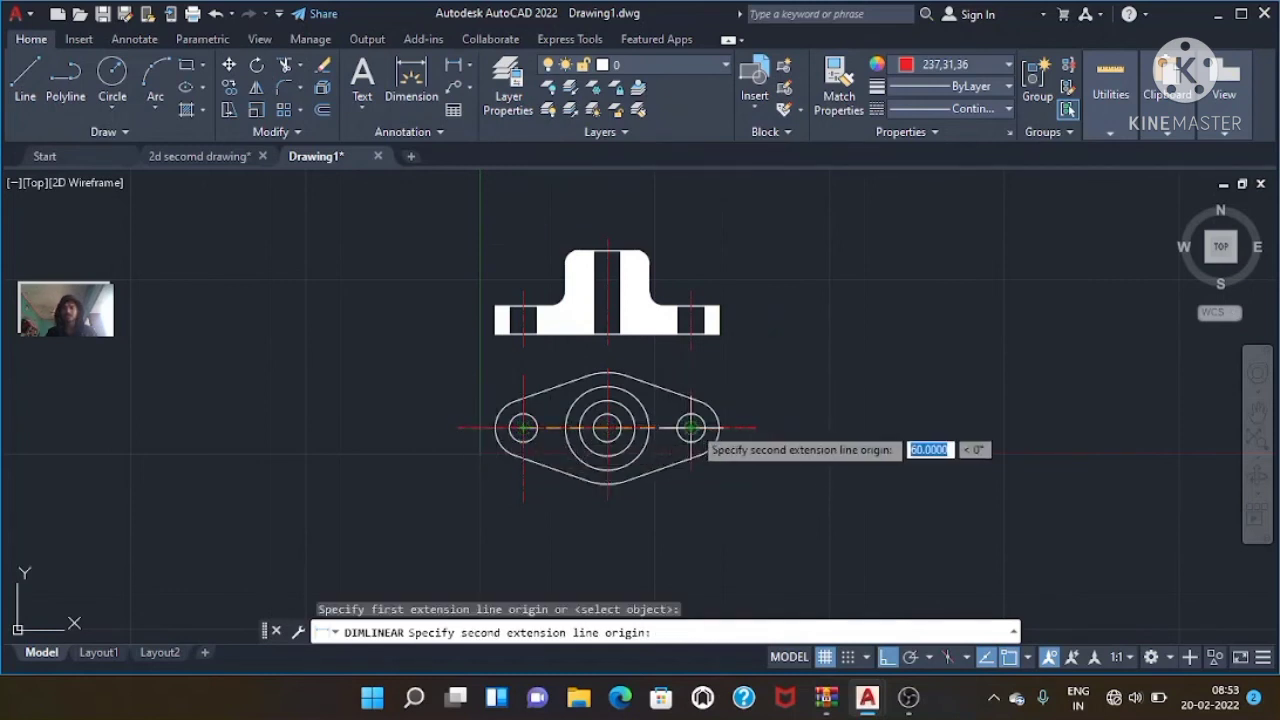
pyautogui.click(691, 428)
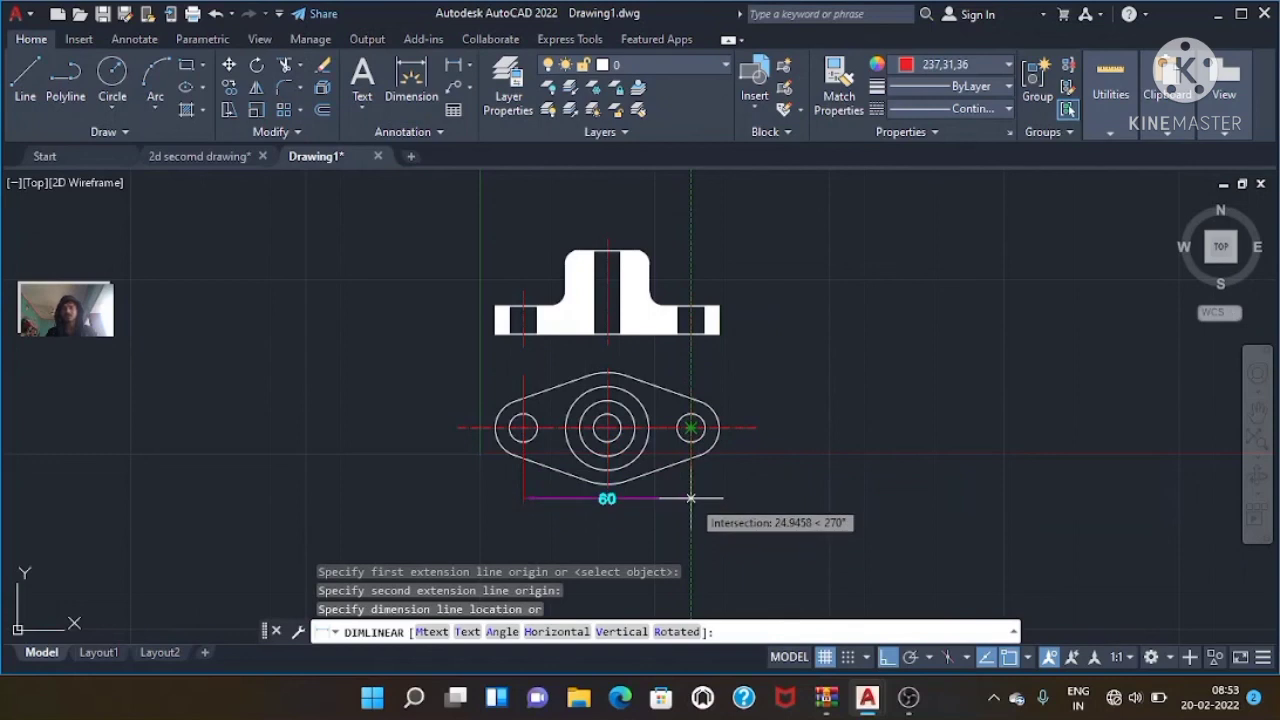
pyautogui.click(691, 504)
pyautogui.press('Escape')
pyautogui.press('Escape')
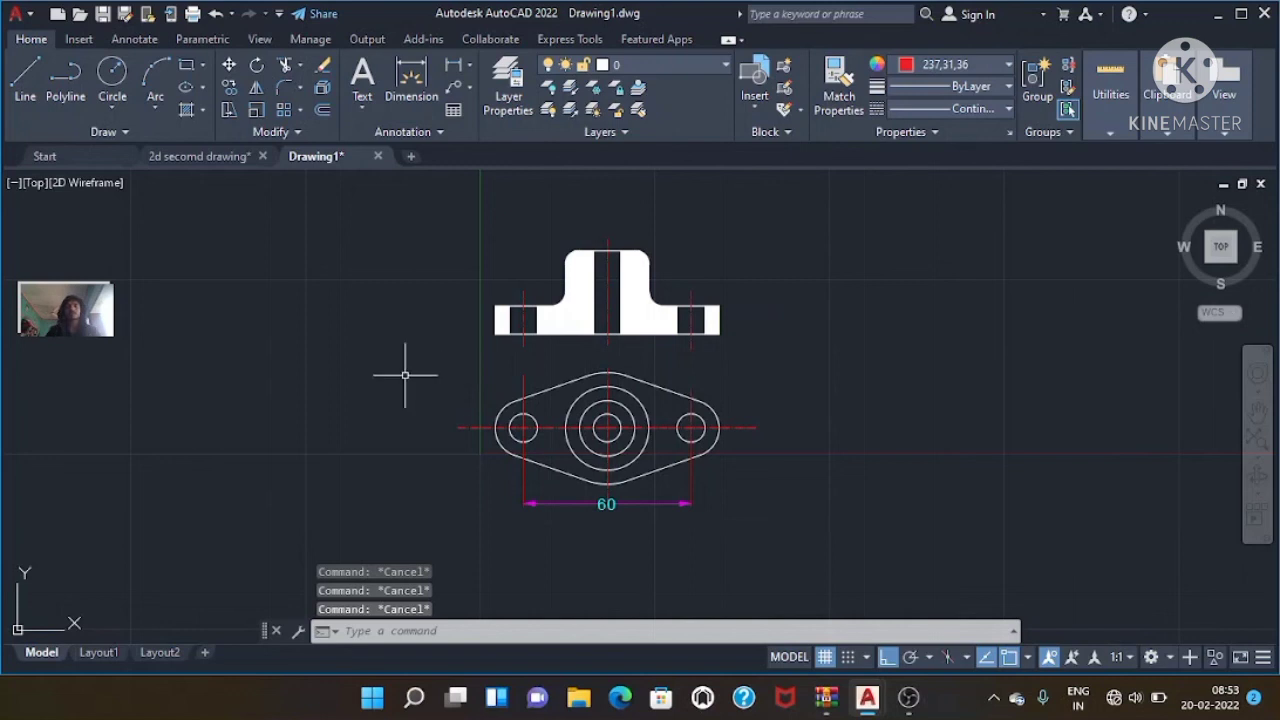
# - Dimension the right lobe with radius labels R10 on the outer arc and R5 on the hole
pyautogui.click(467, 68)
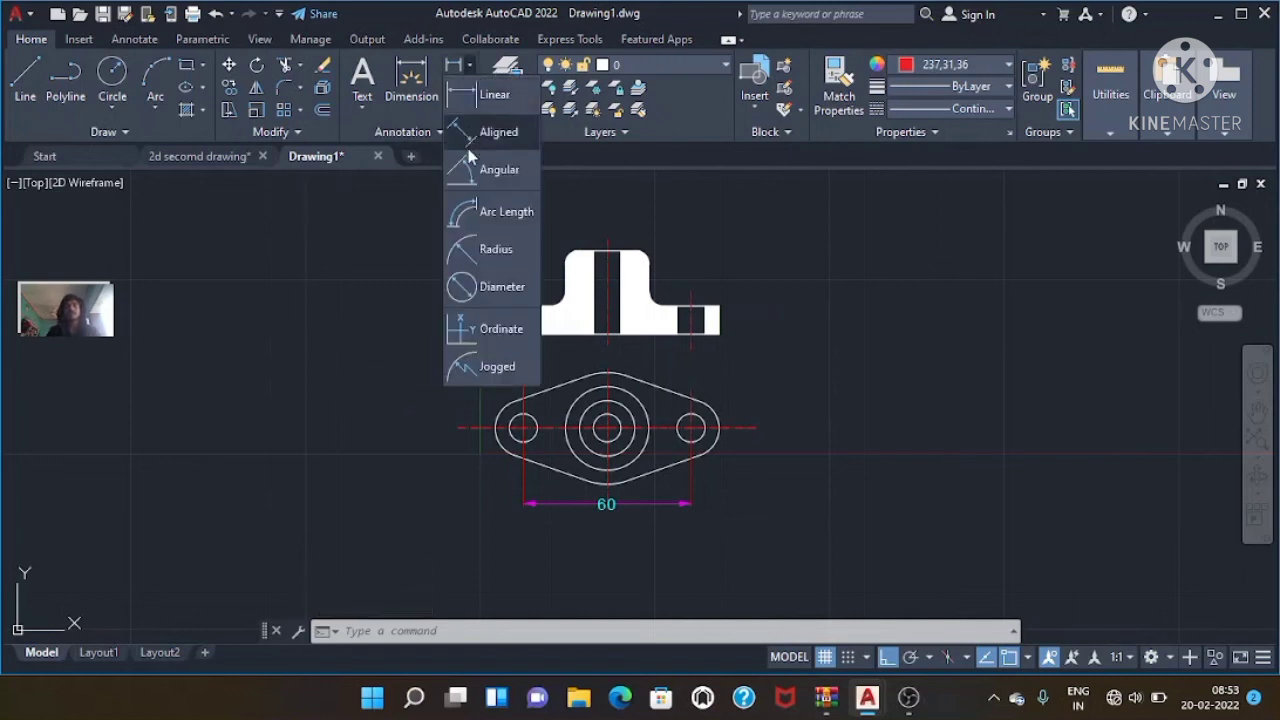
pyautogui.click(495, 250)
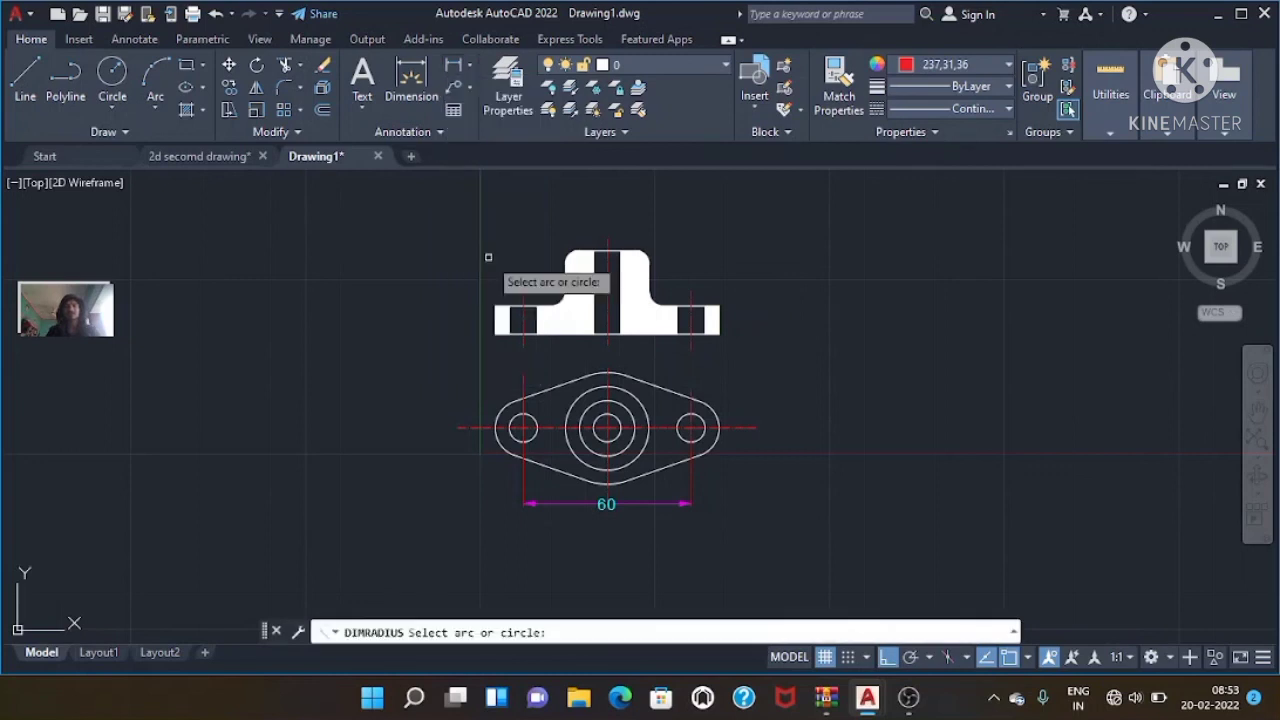
pyautogui.click(714, 425)
pyautogui.click(731, 385)
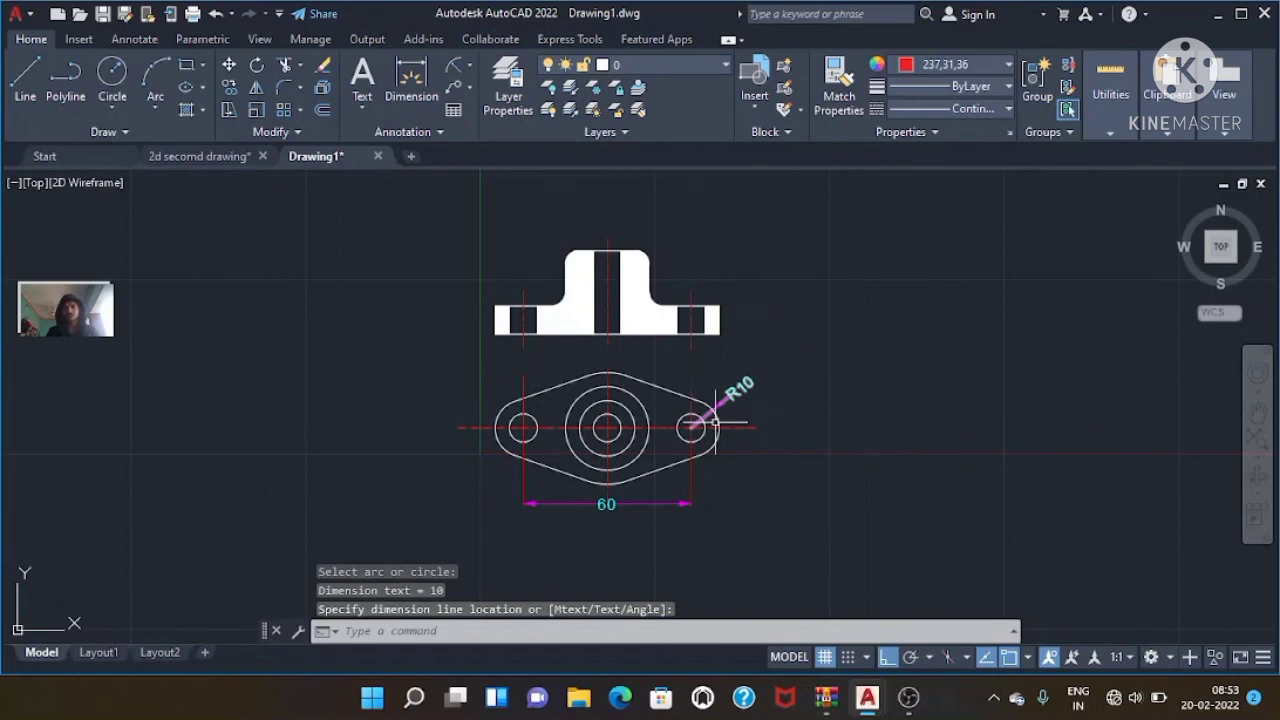
pyautogui.press('Return')
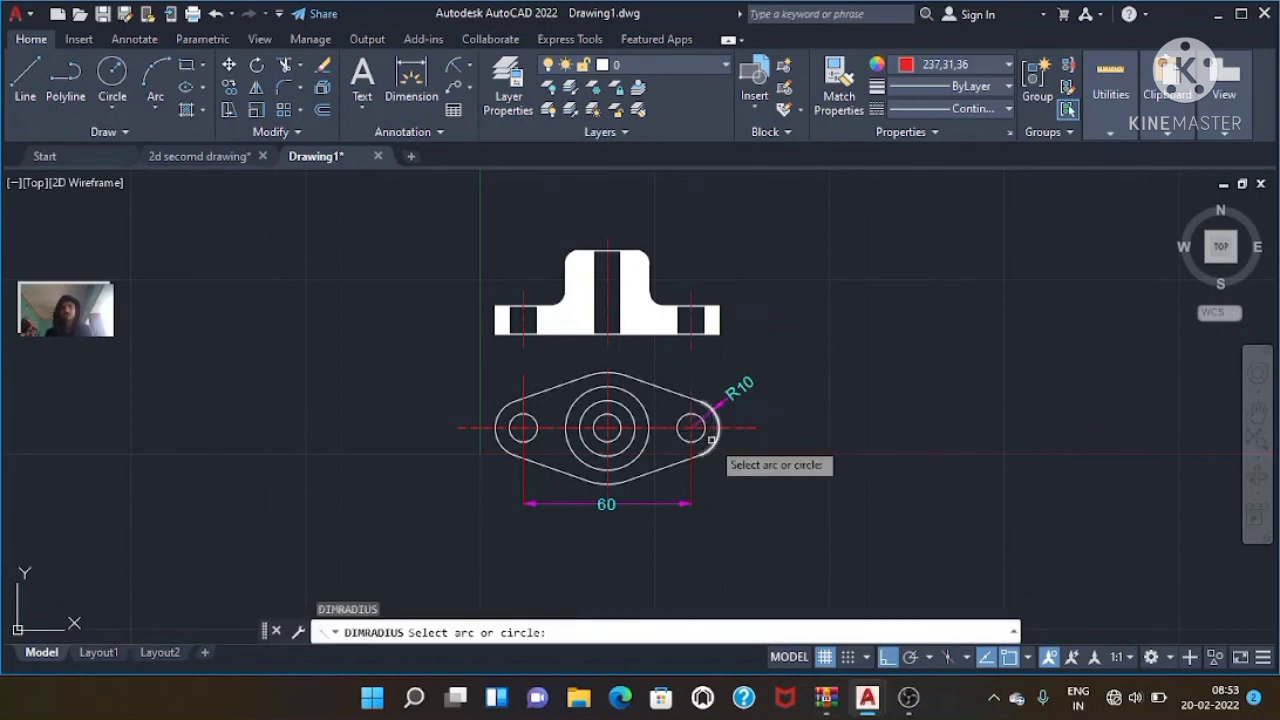
pyautogui.click(703, 430)
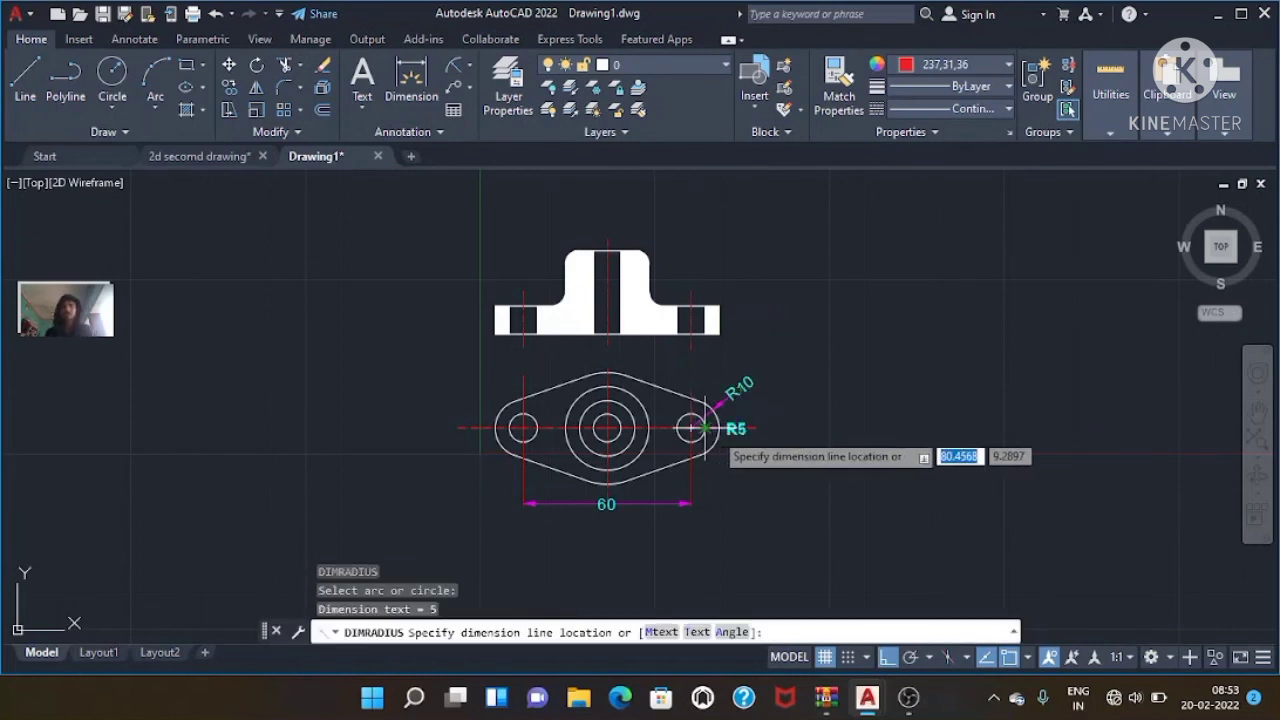
pyautogui.click(747, 428)
pyautogui.press('Return')
pyautogui.press('Escape')
# - Add R5 and R10 radius dimensions to the central hole and its surrounding circle
pyautogui.press('Return')
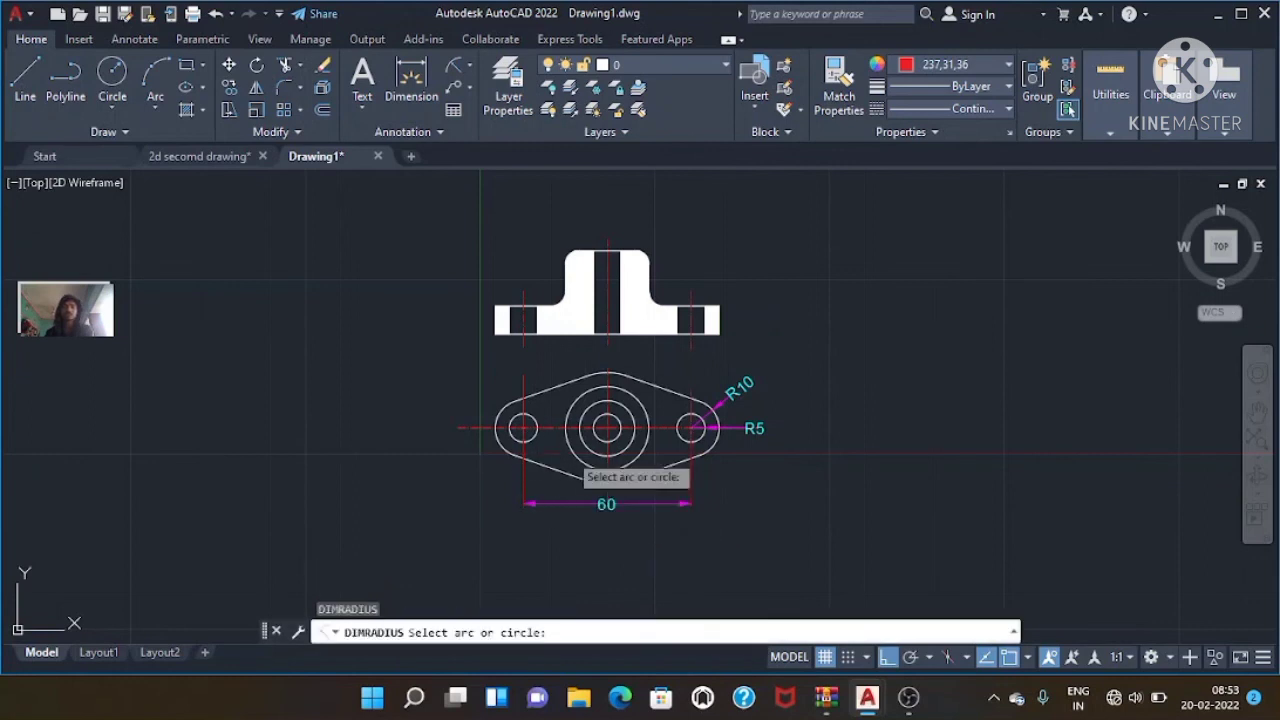
pyautogui.click(614, 440)
pyautogui.click(468, 489)
pyautogui.press('Return')
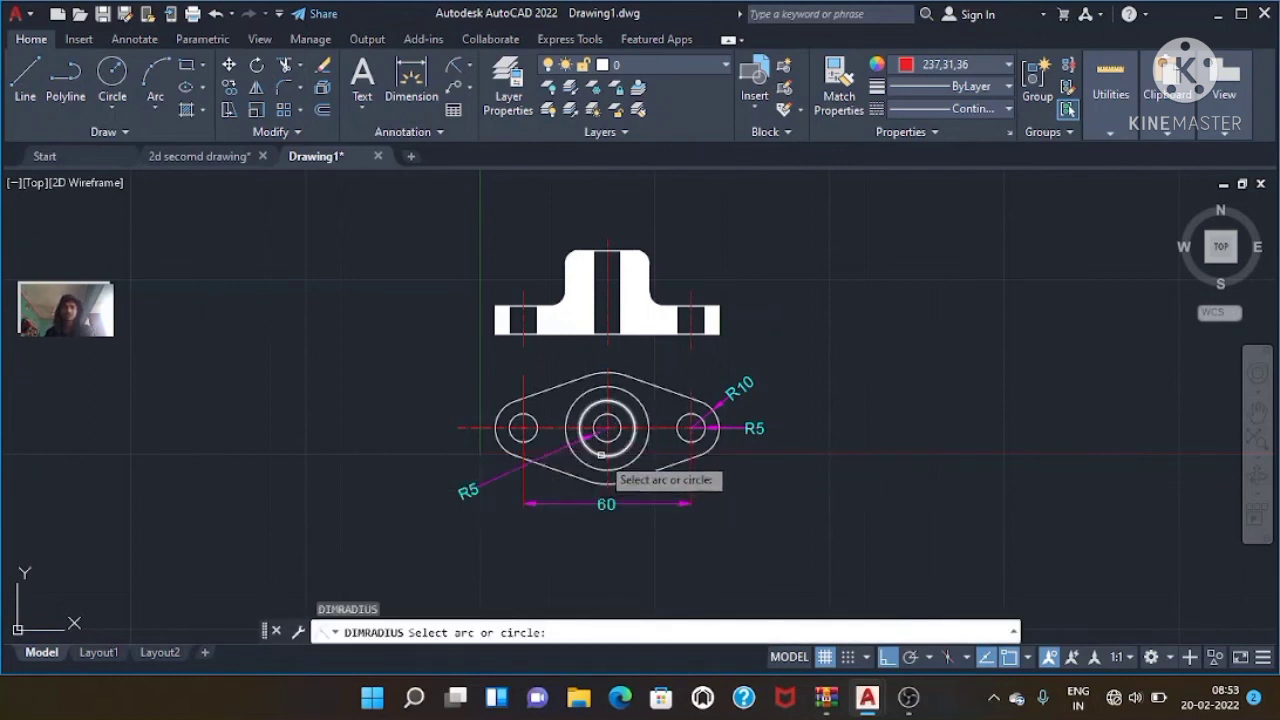
pyautogui.click(598, 456)
pyautogui.click(505, 497)
pyautogui.press('Return')
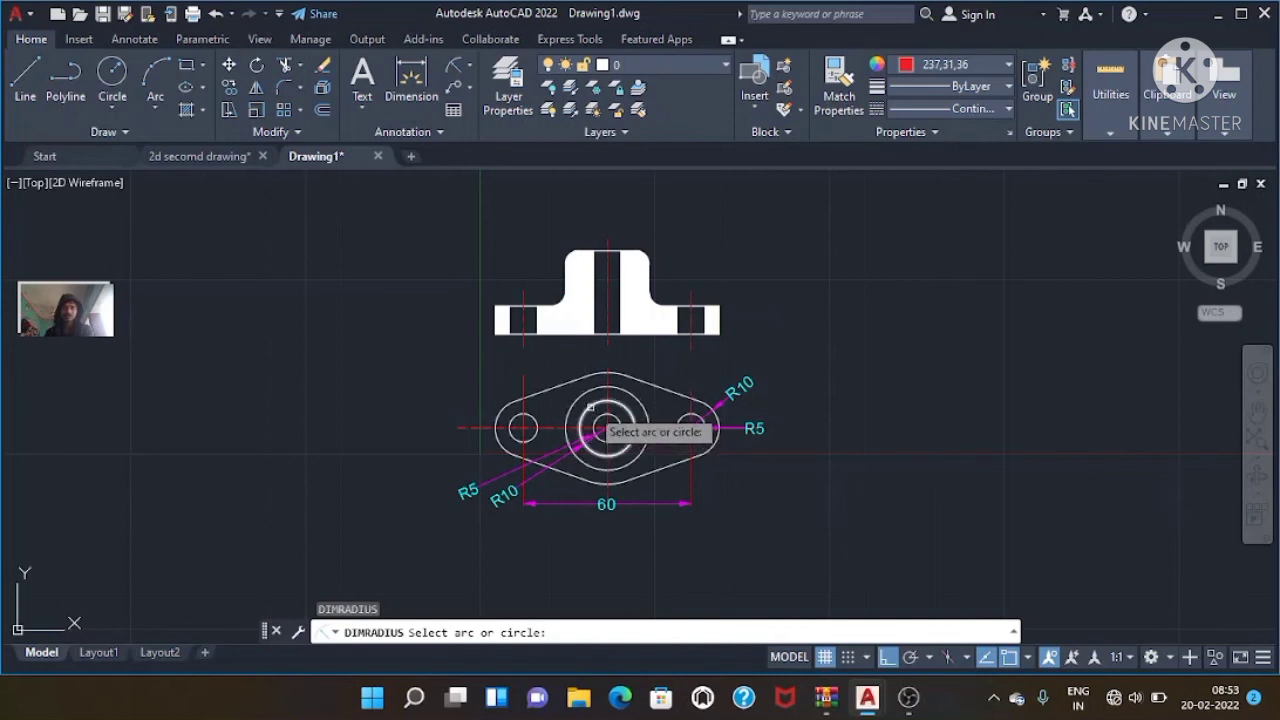
# - Add R15 and R20 radius dimensions to the central boss, deleting the redundant R10
pyautogui.click(592, 410)
pyautogui.click(462, 369)
pyautogui.press('Return')
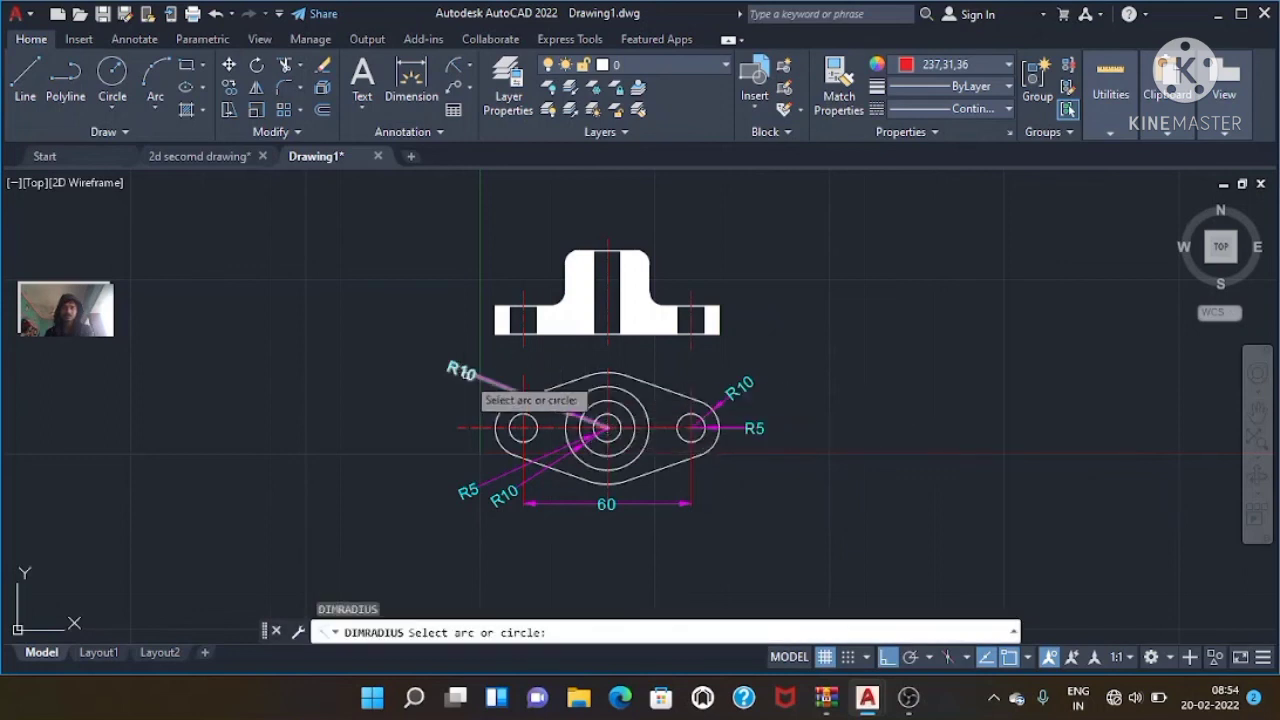
pyautogui.click(576, 398)
pyautogui.click(527, 372)
pyautogui.press('Return')
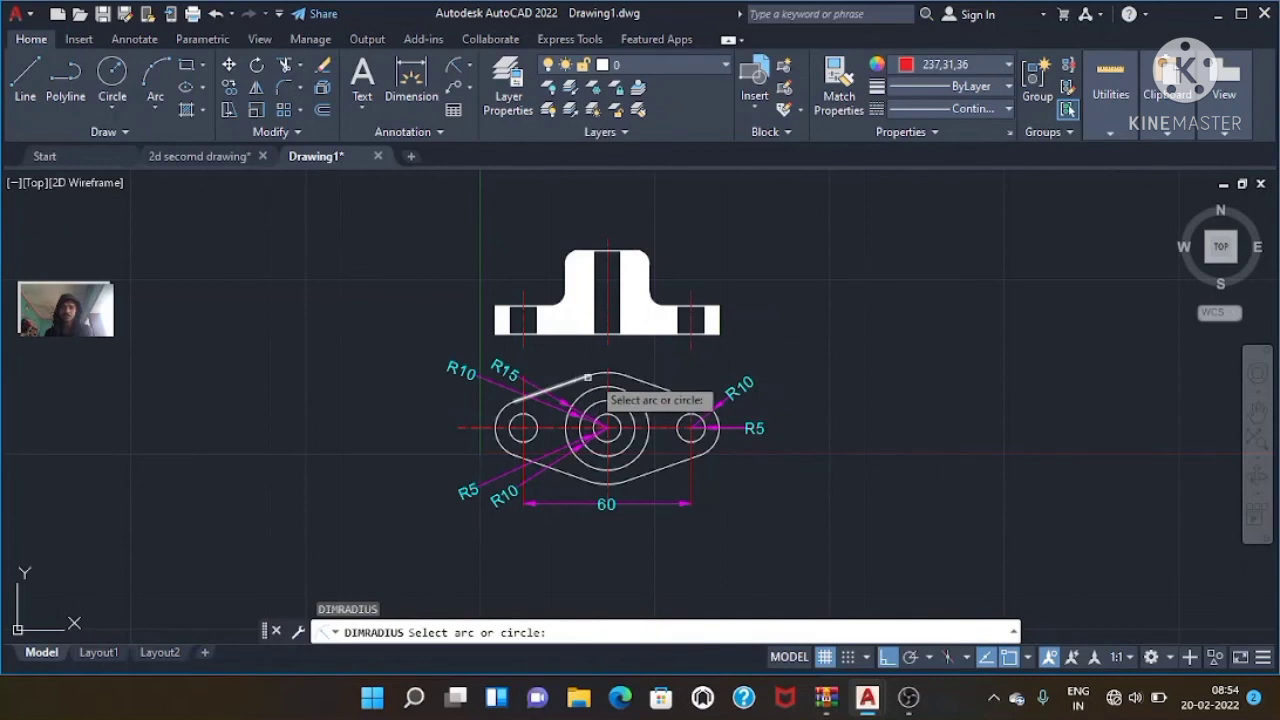
pyautogui.click(622, 374)
pyautogui.click(563, 363)
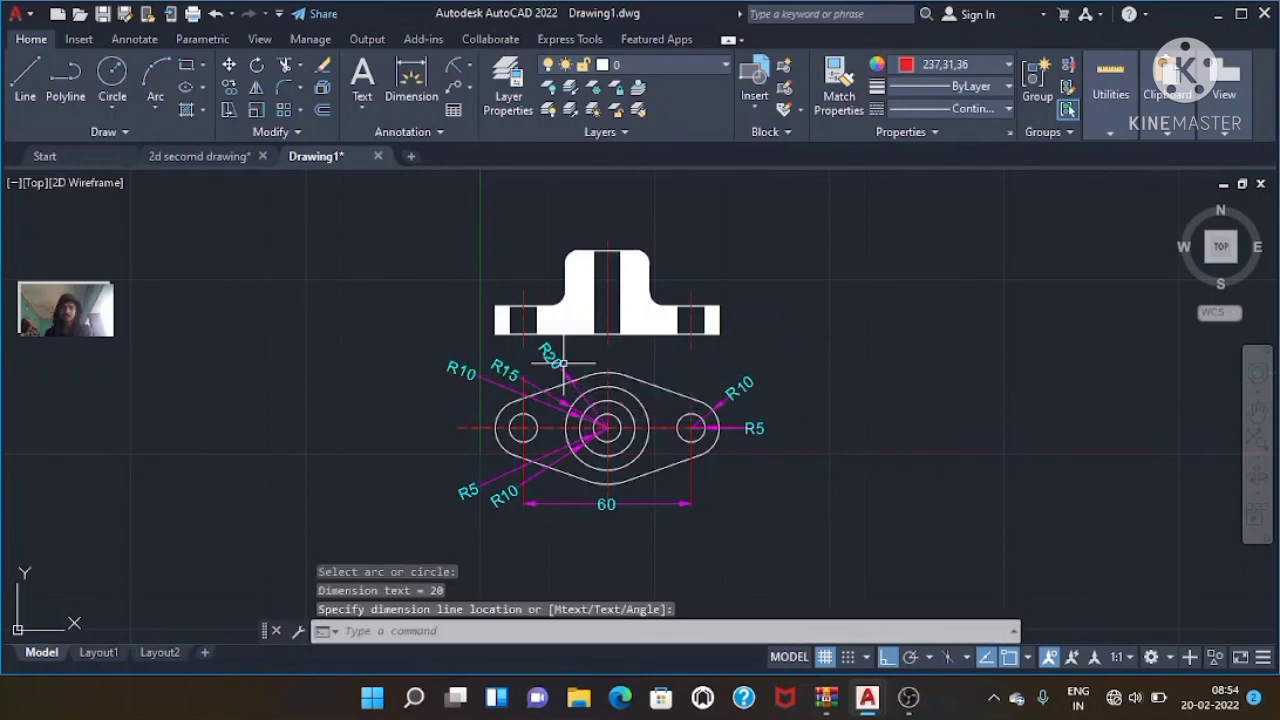
pyautogui.press('Escape')
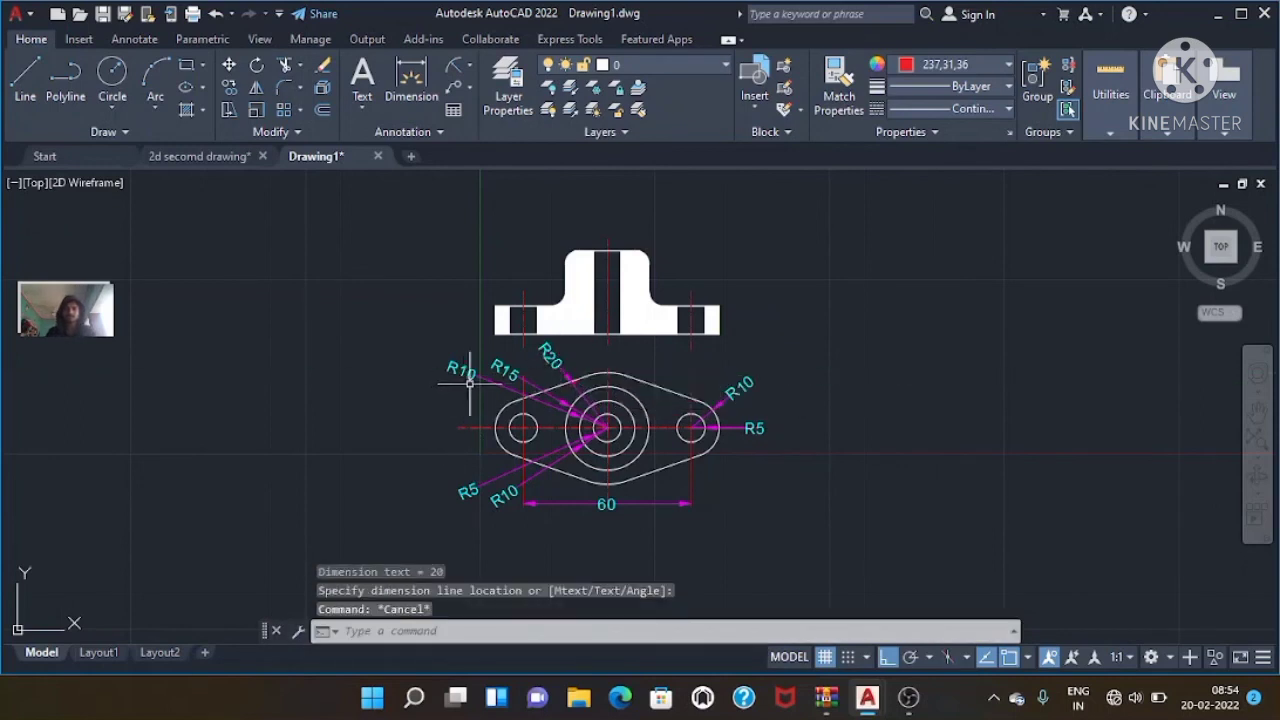
pyautogui.click(470, 379)
pyautogui.press('Delete')
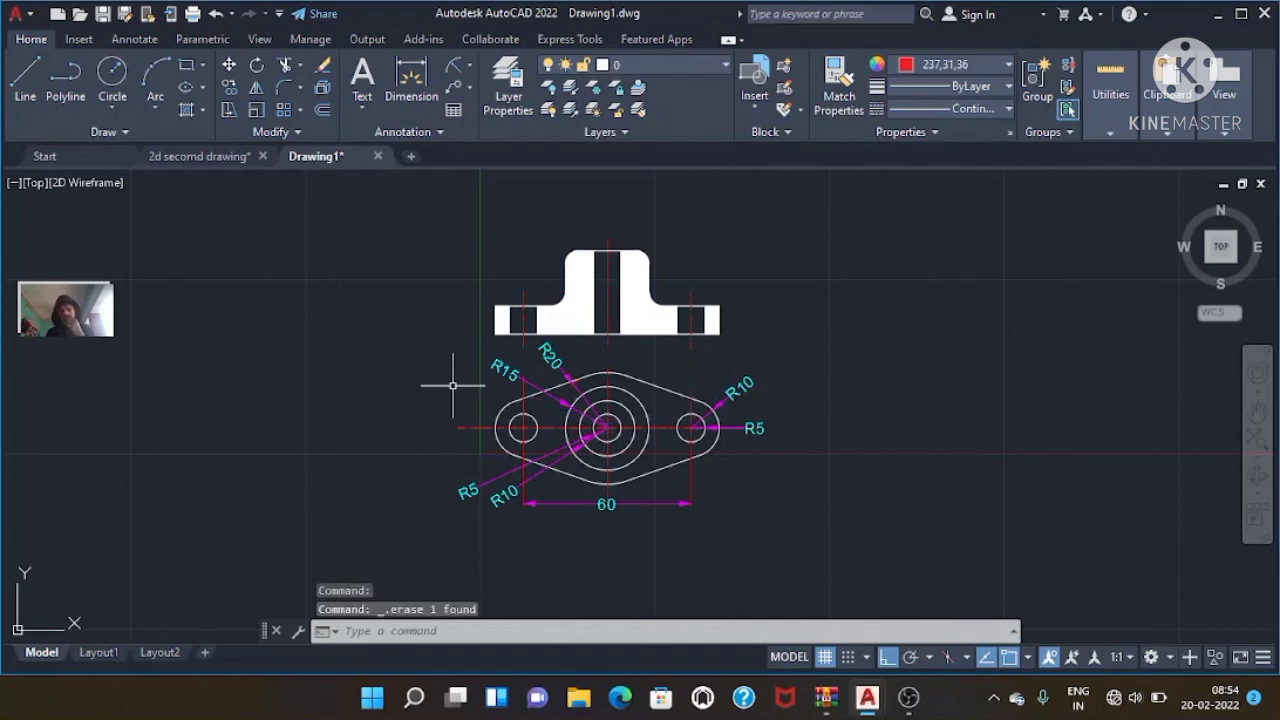